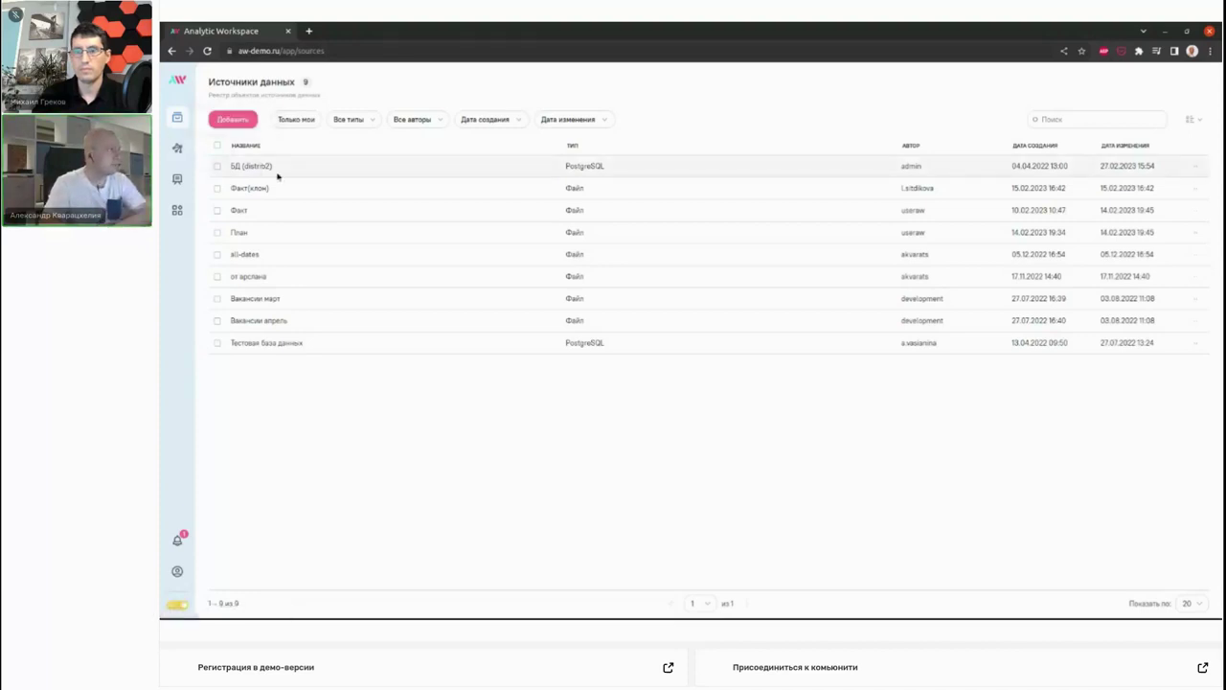
Examine the connection settings of the БД (distrib2) data source and the list of available source types, then close without changes.
click(217, 167)
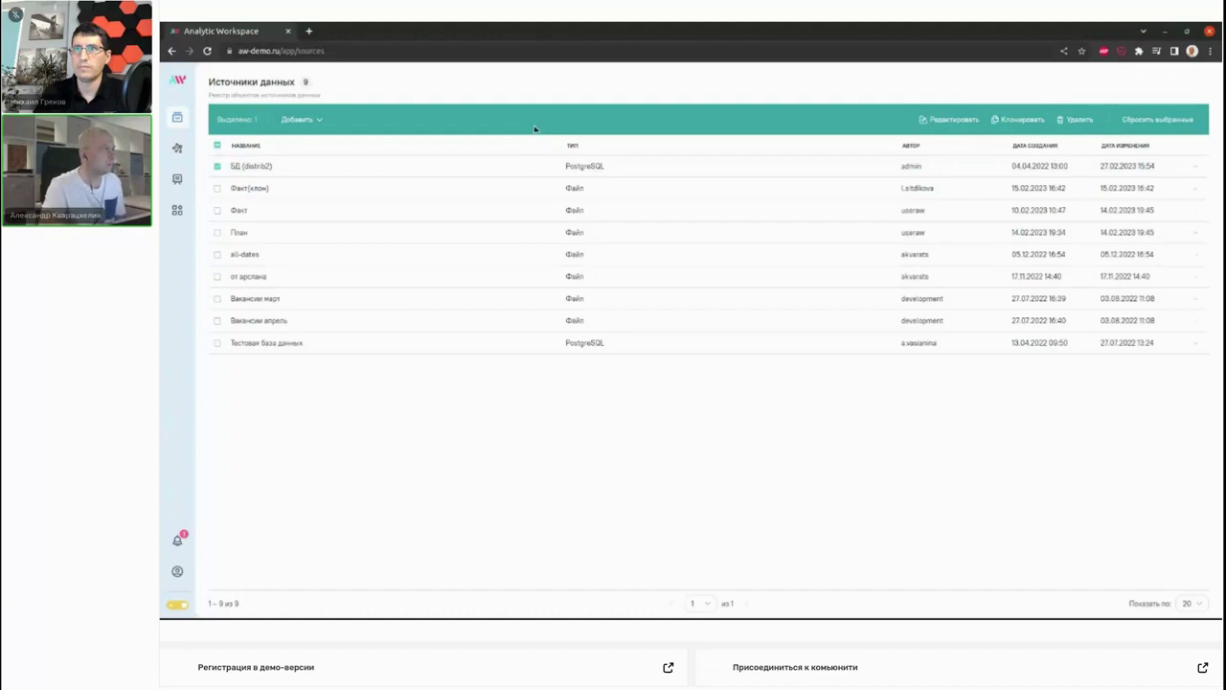
click(935, 121)
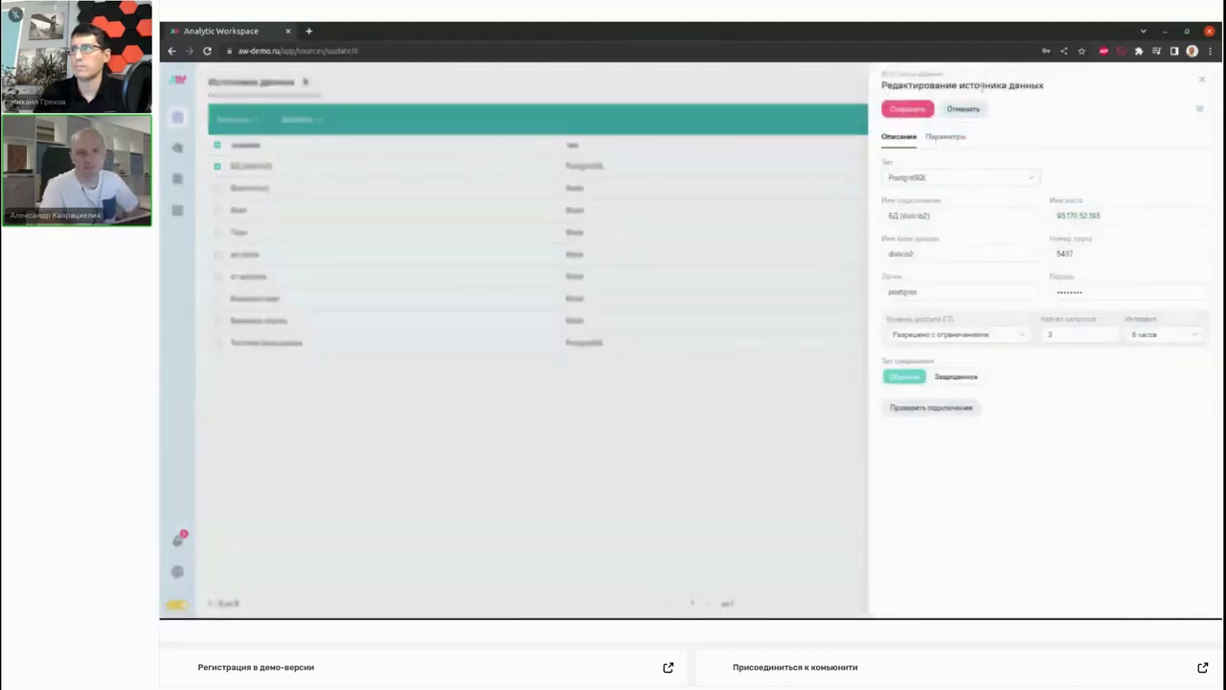
click(1017, 177)
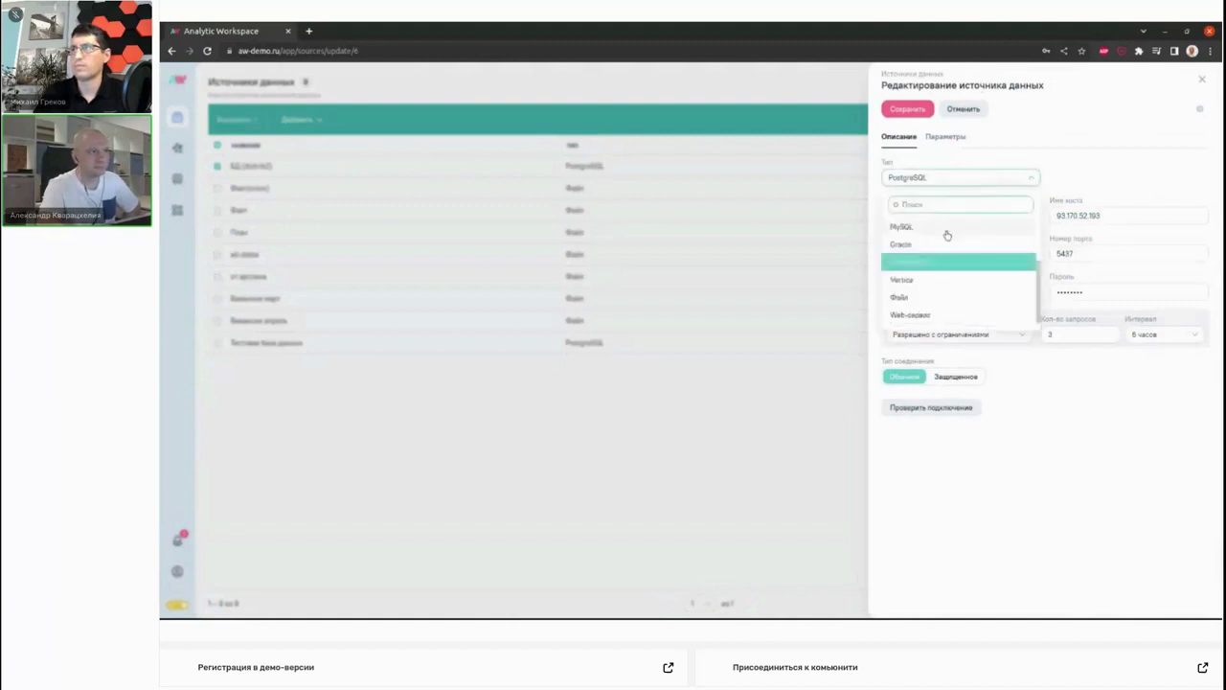
scroll(947, 237, up, 2)
scroll(943, 251, down, 2)
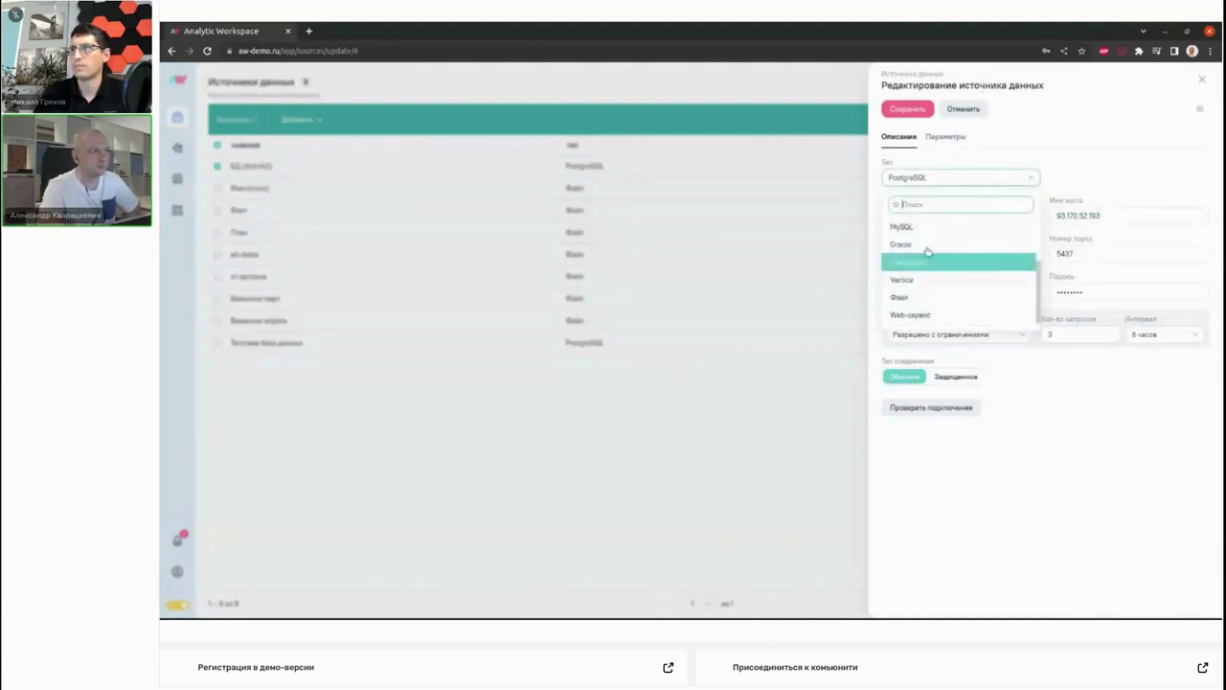
scroll(927, 251, up, 2)
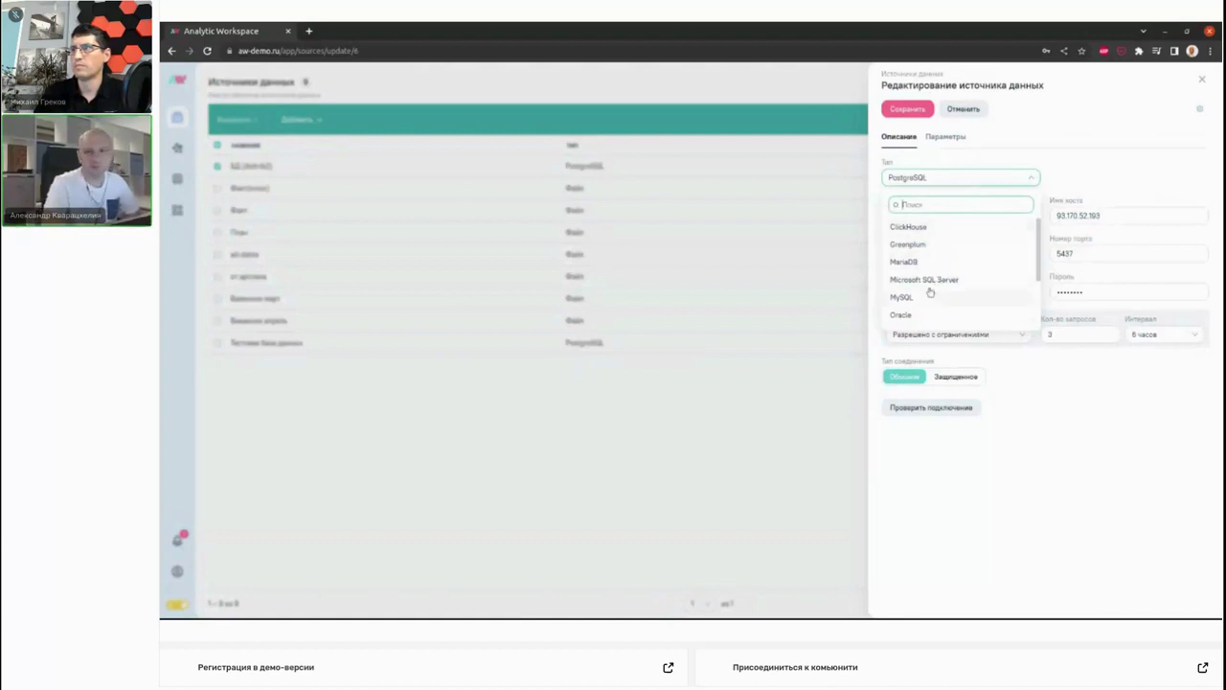
click(1089, 367)
click(971, 182)
click(972, 182)
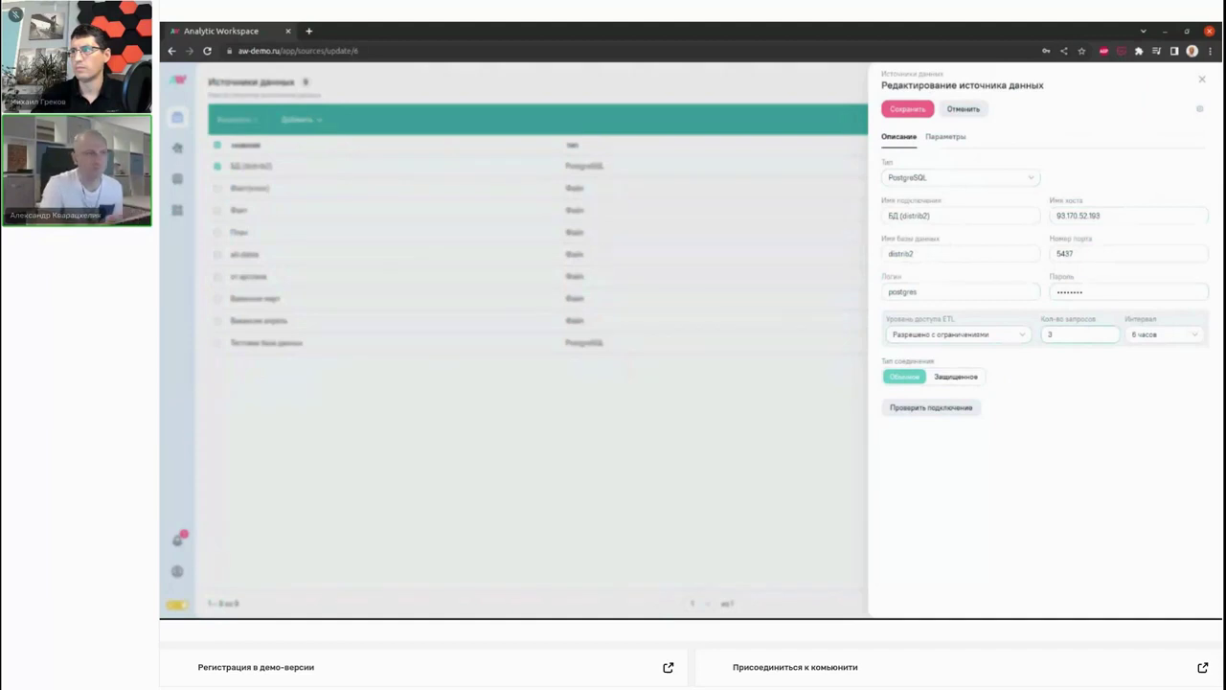
click(1202, 79)
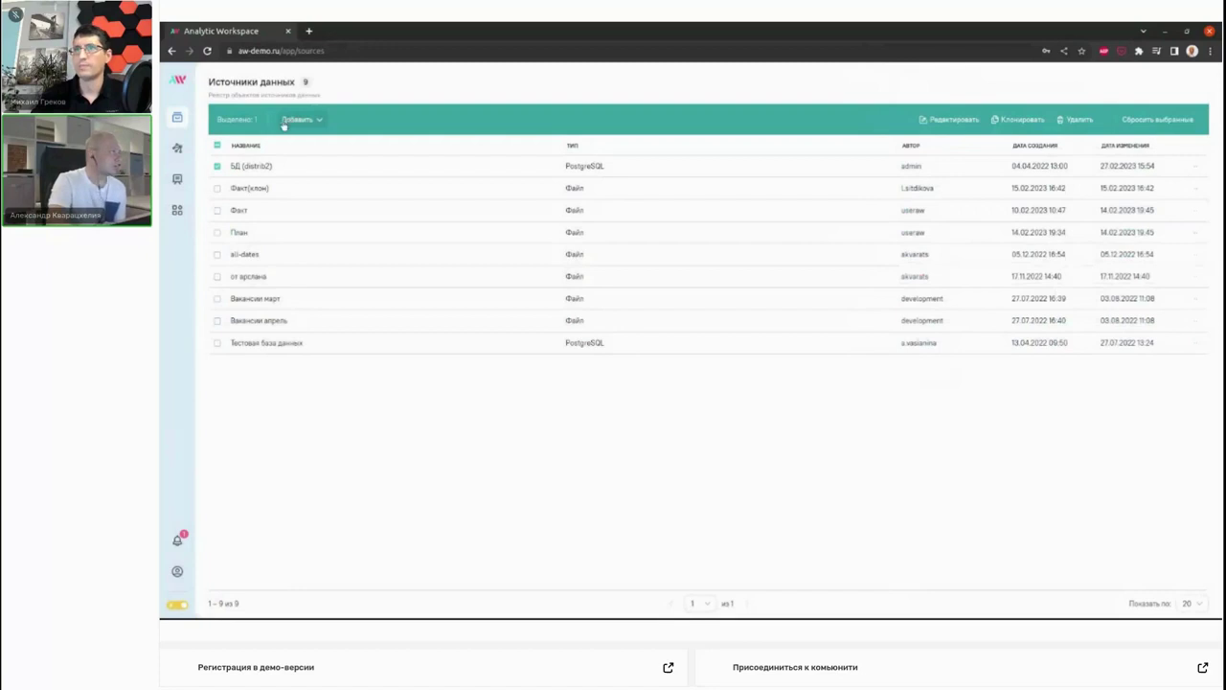
click(217, 167)
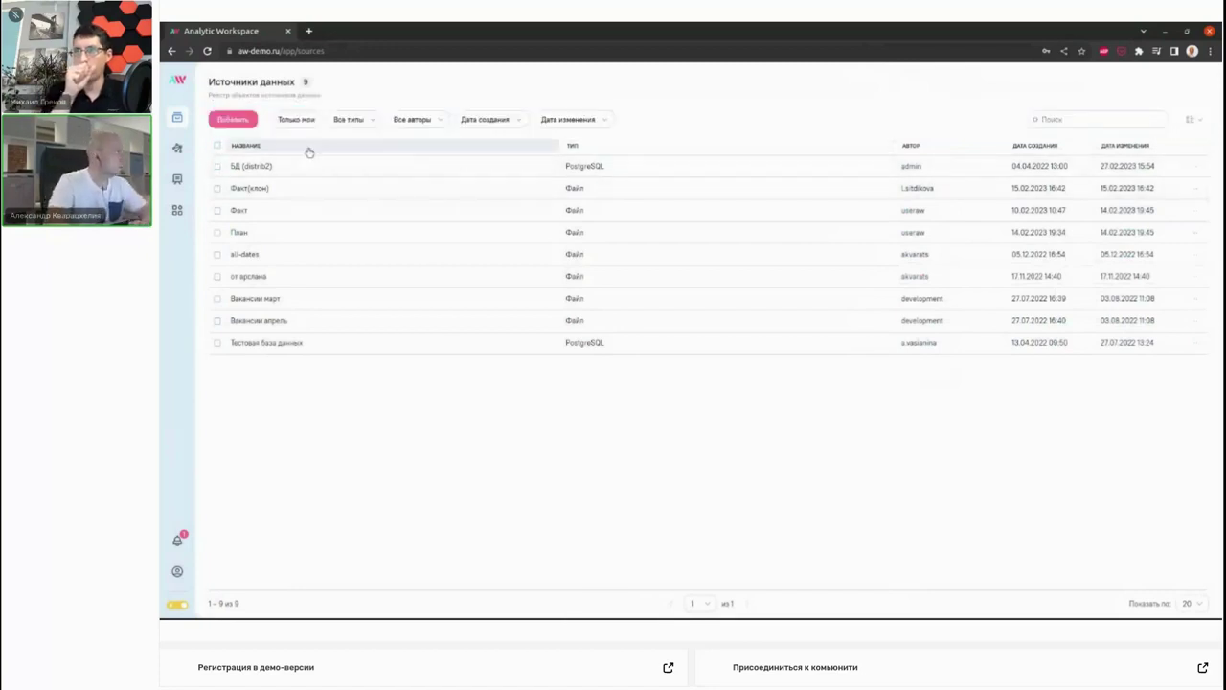
Start a new data source of type Файл with connection name Маркет and upload the file Пример отчета с OZON.xlsx.
click(221, 119)
click(968, 176)
scroll(963, 273, down, 3)
click(962, 279)
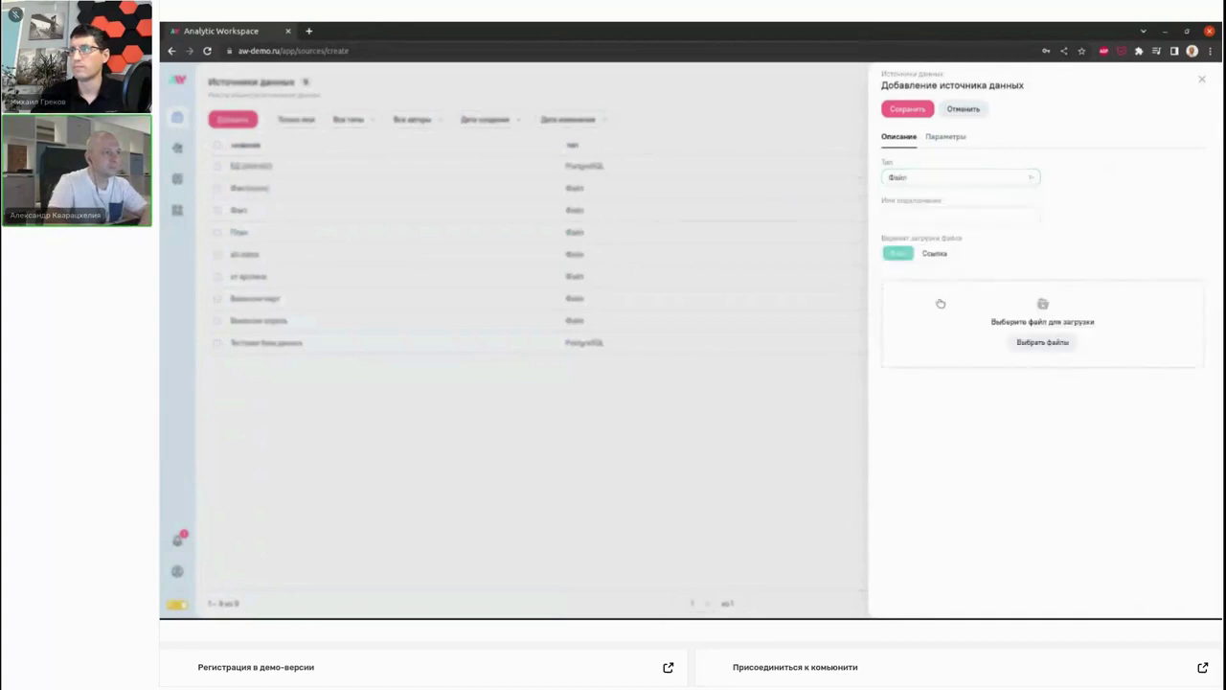
click(967, 212)
text(Маркет)
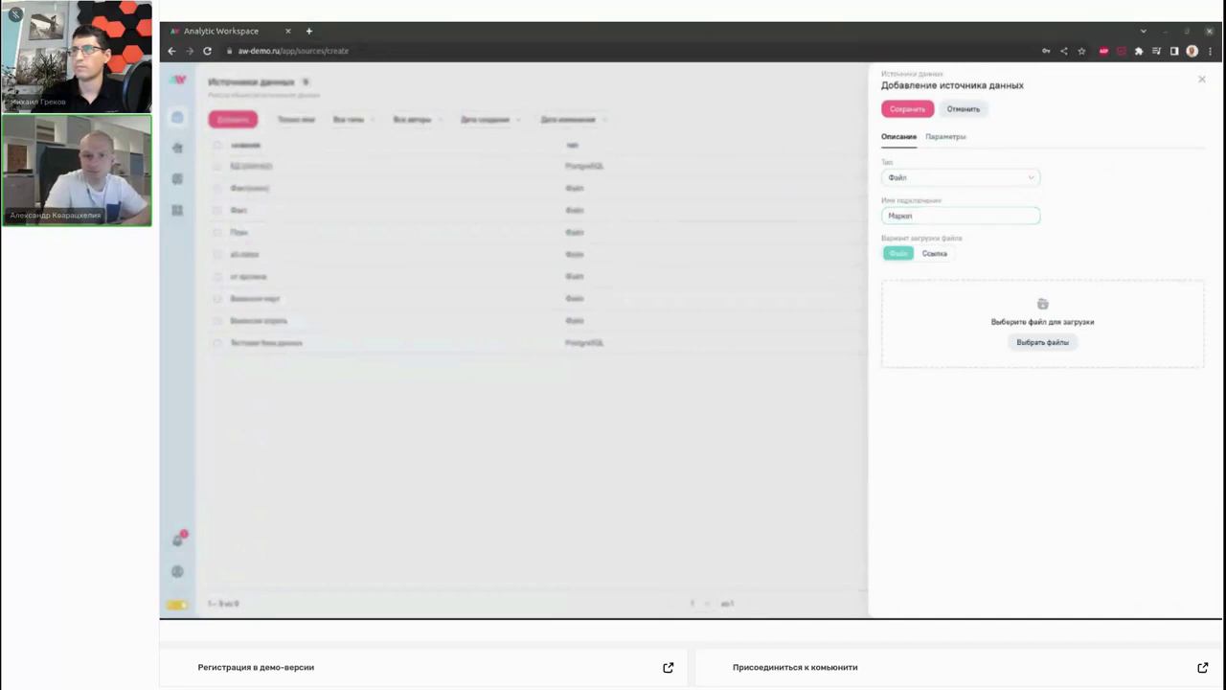
drag(958, 383, 1042, 326)
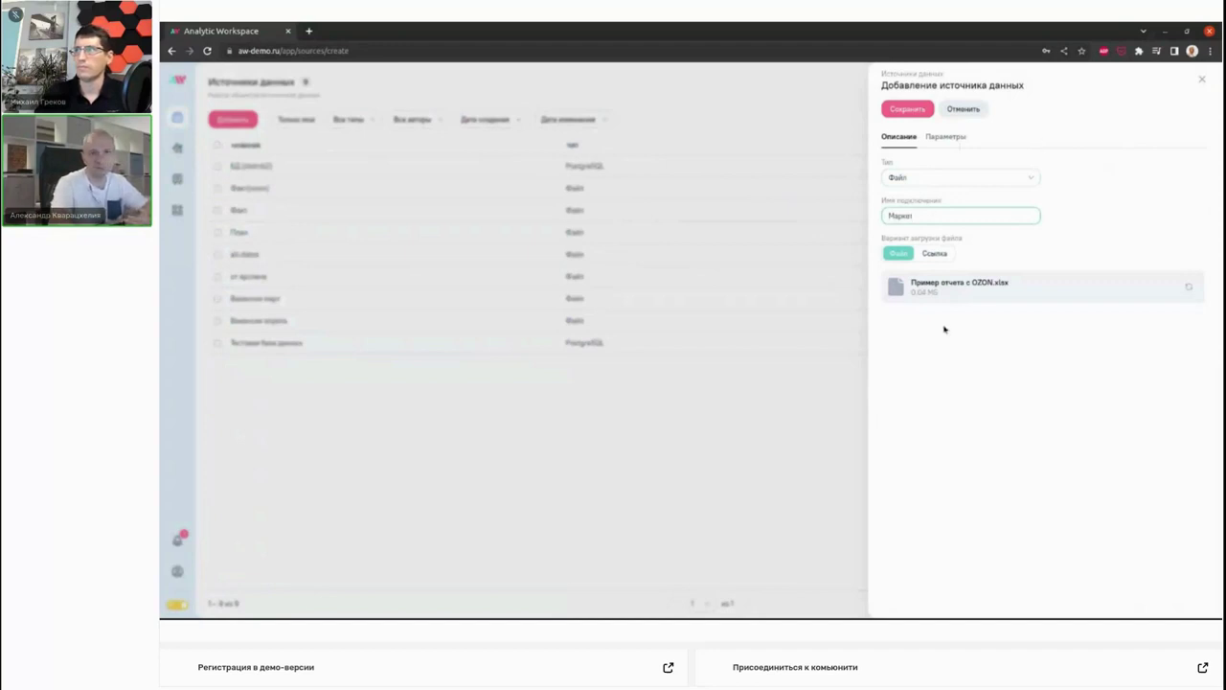
Check the new source's parameters section, then open the Документация page from analyticworkspace.ru in a new browser tab.
click(950, 143)
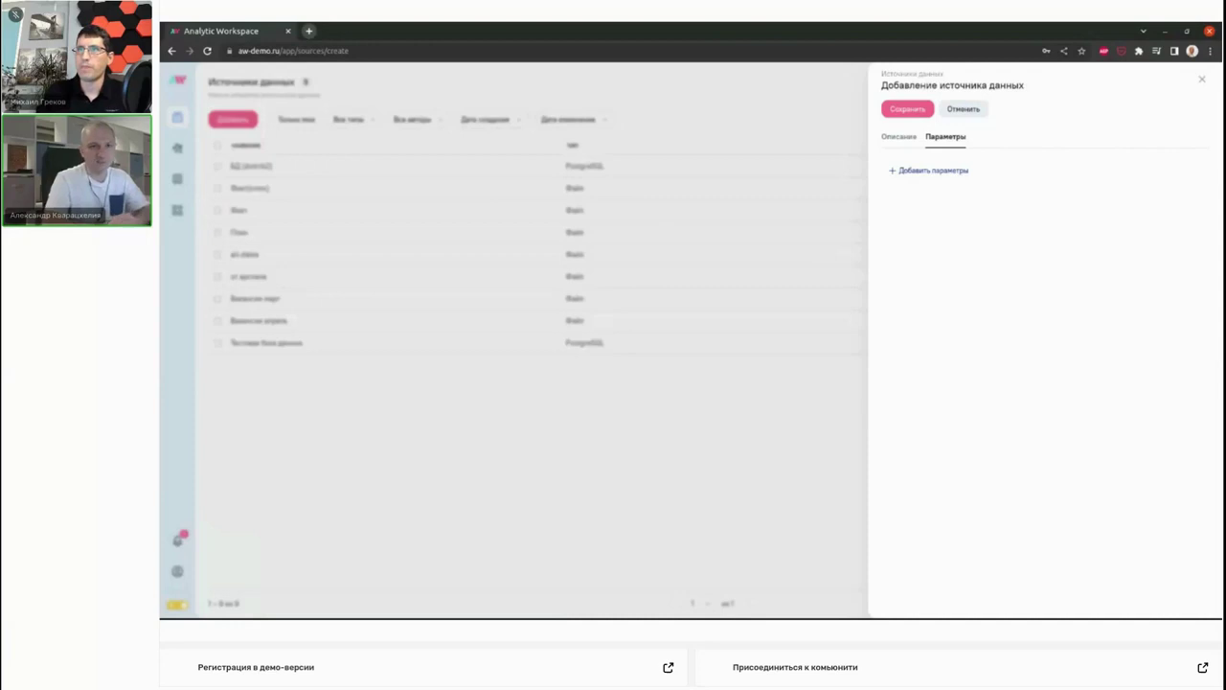
click(309, 31)
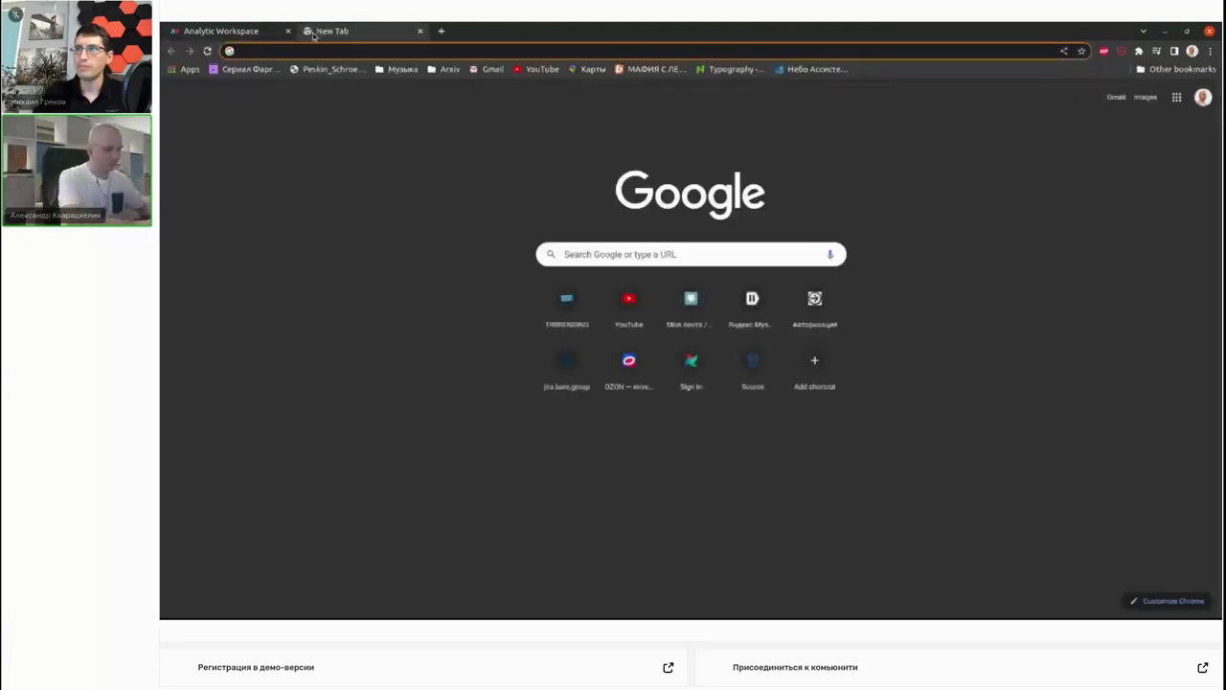
text(фтф)
key(BackSpace)
key(BackSpace)
key(BackSpace)
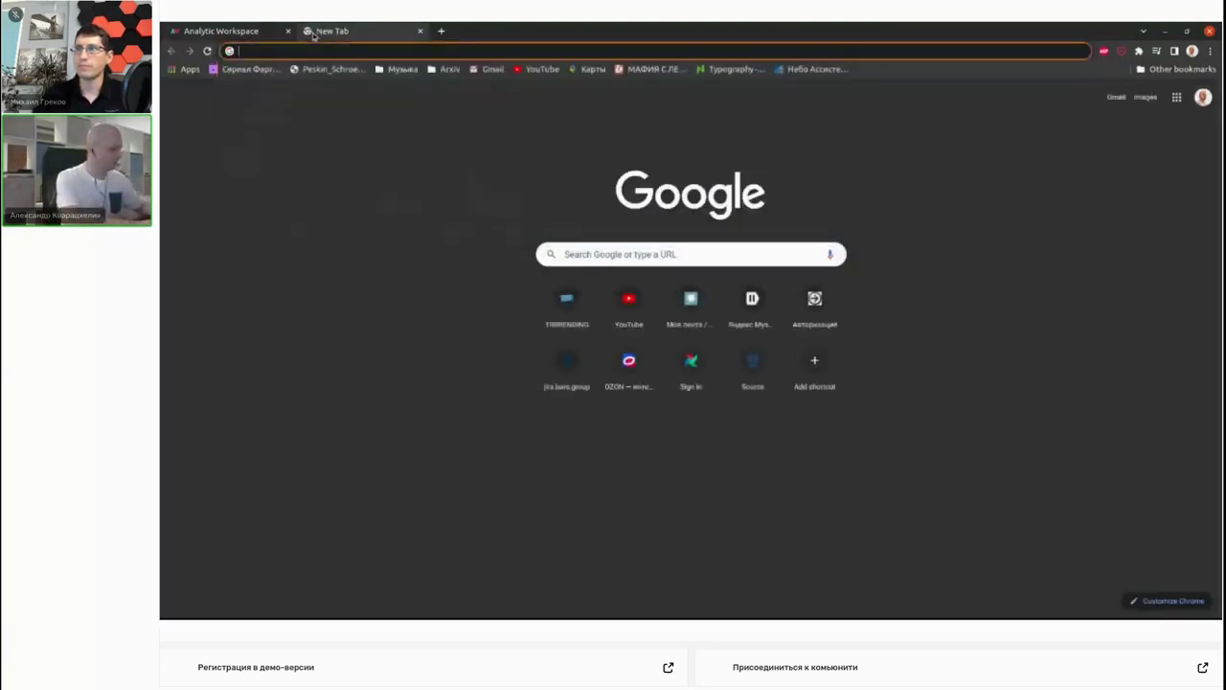
text(an)
key(Return)
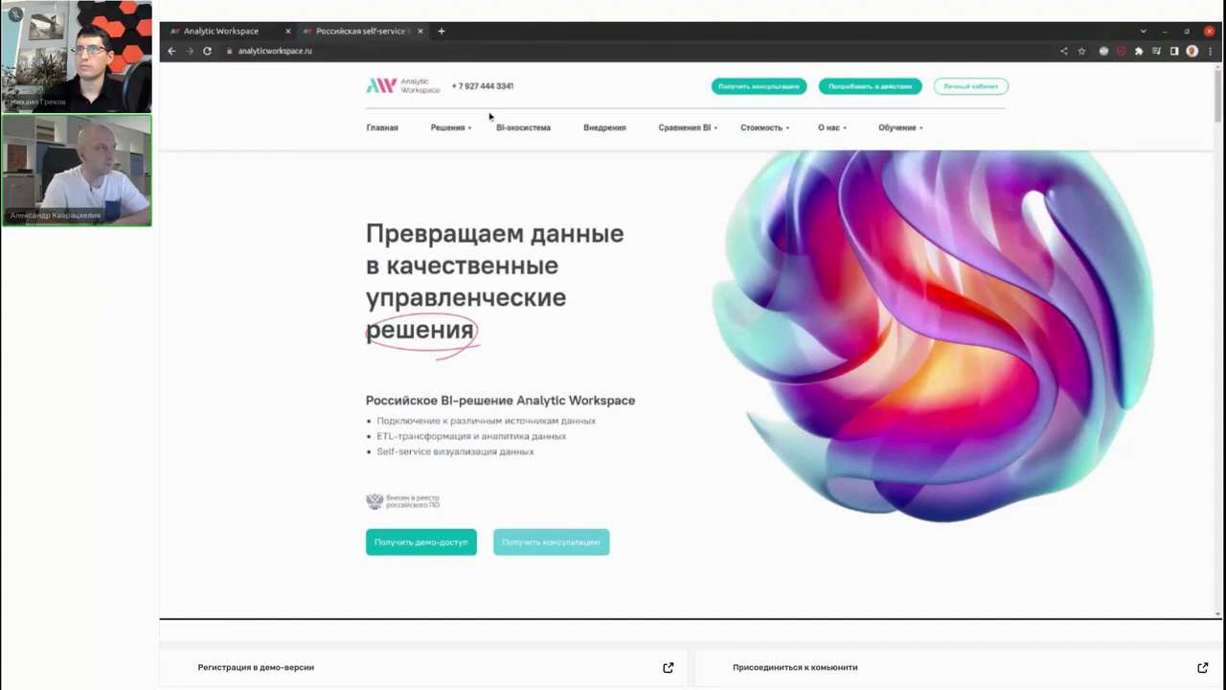
mouse_move(898, 129)
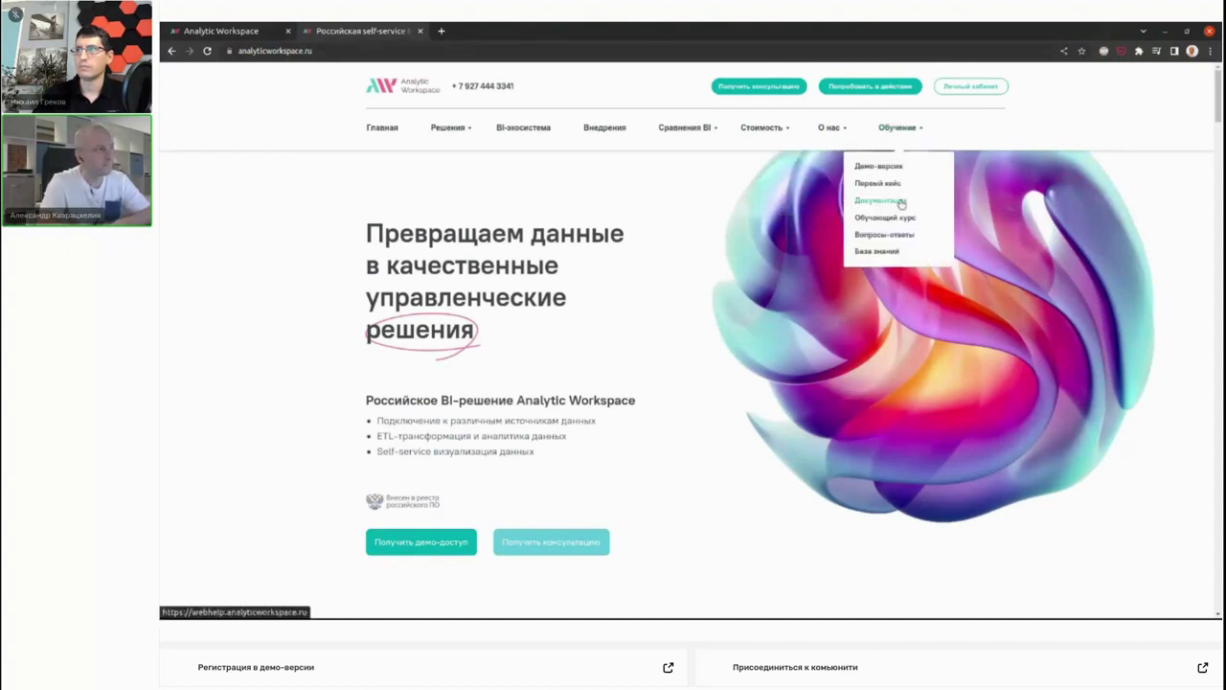
click(901, 202)
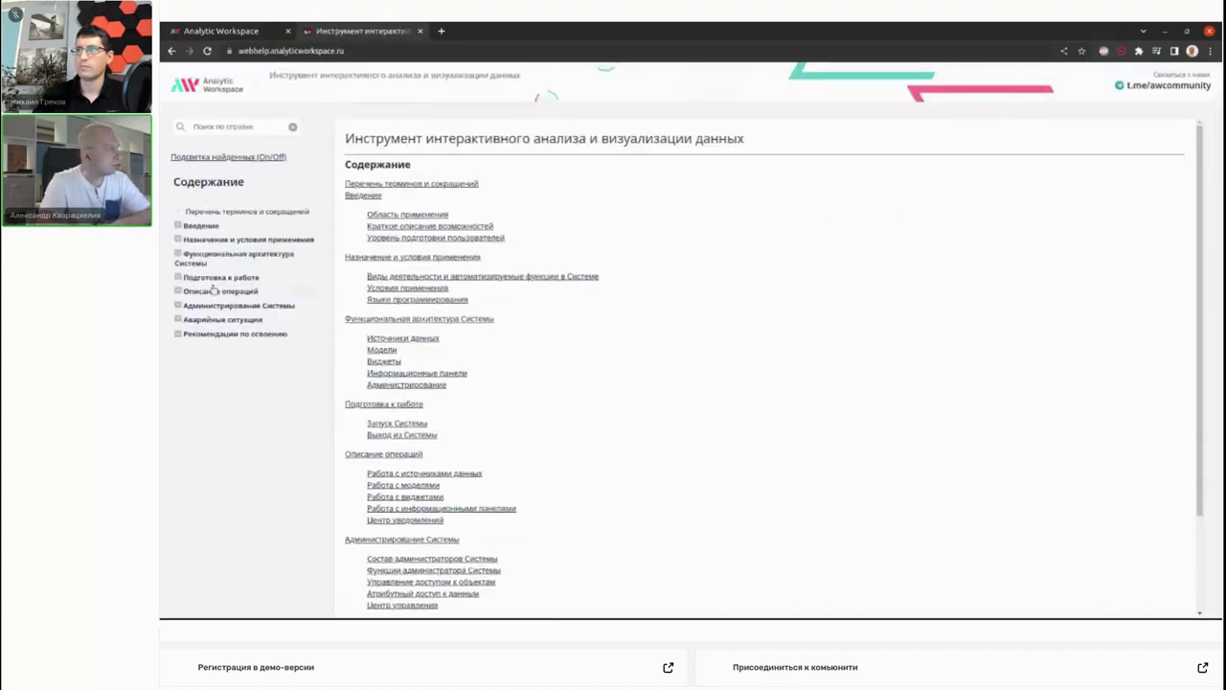
Examine the Параметры table for the «Файл» source type in the documentation section on working with different source types.
click(177, 290)
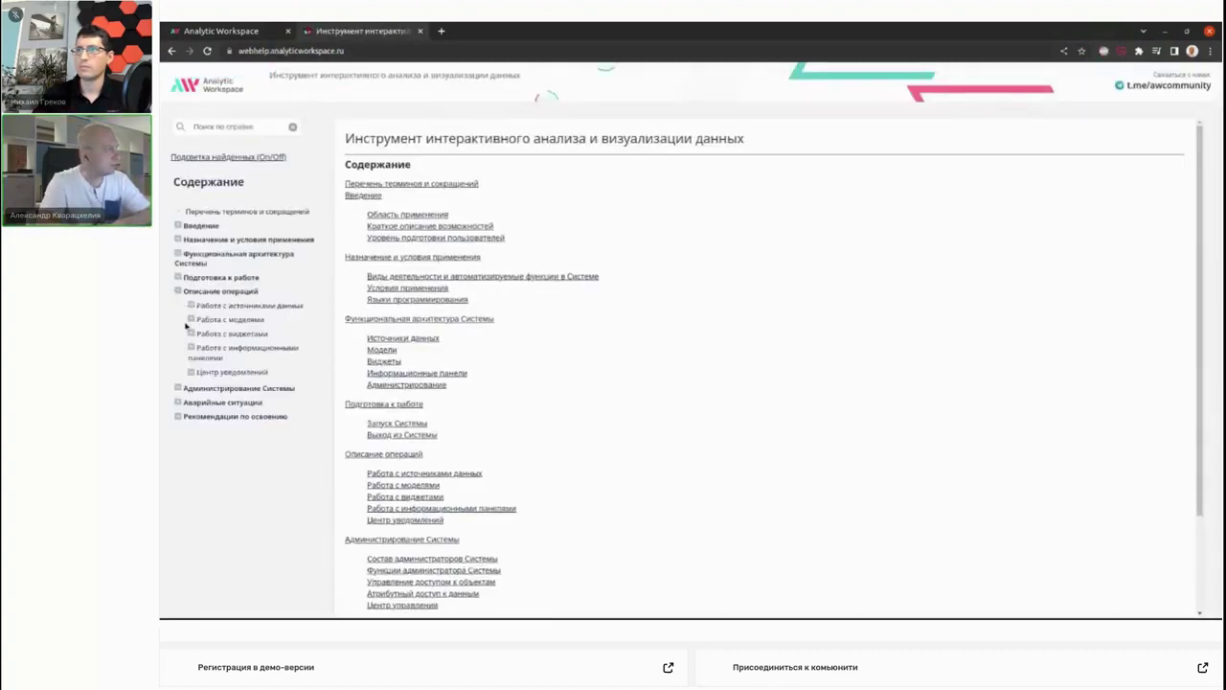
click(191, 306)
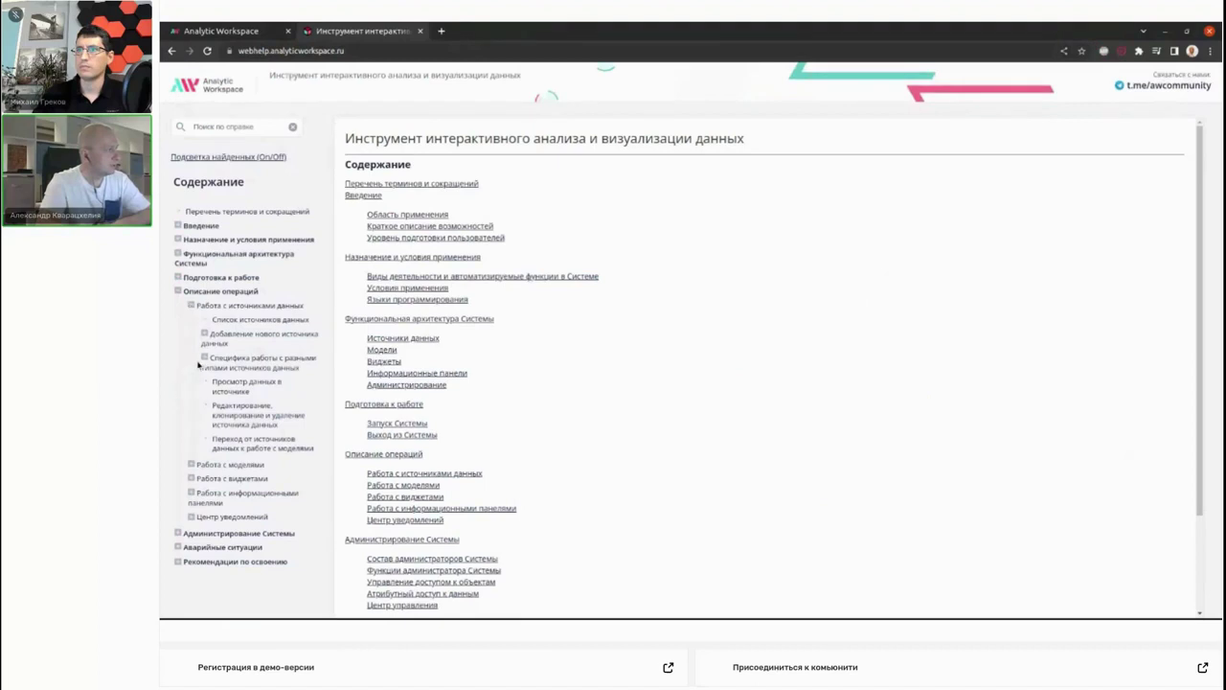
click(204, 357)
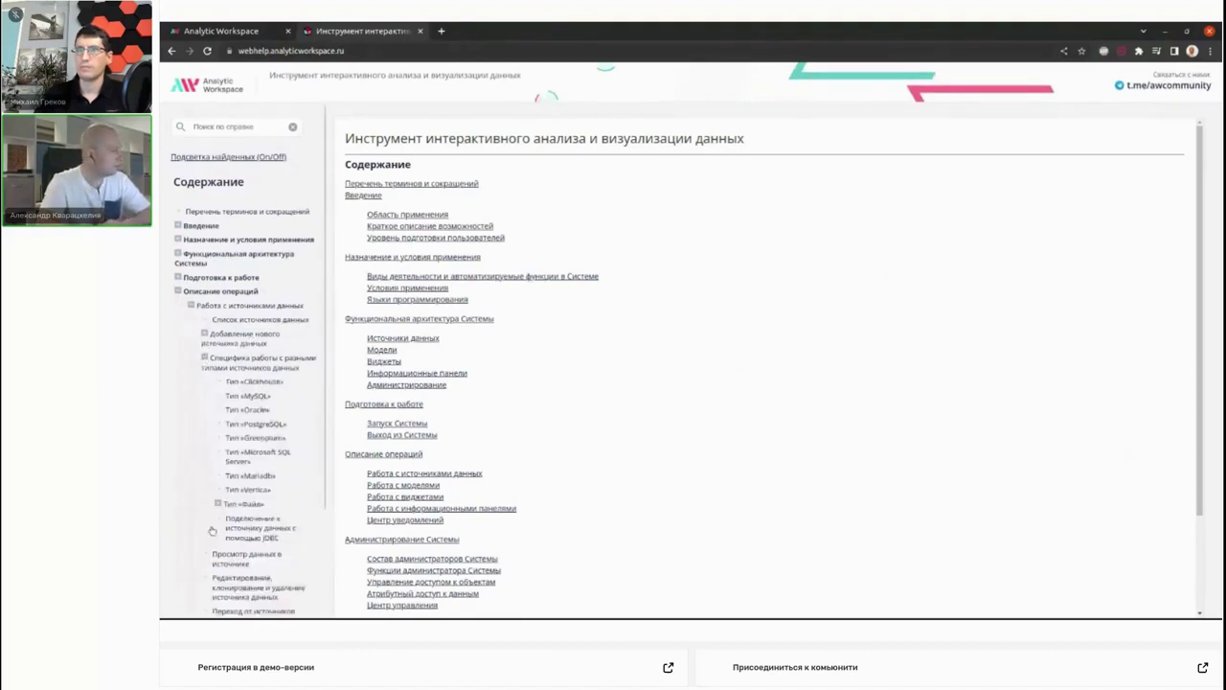
click(217, 503)
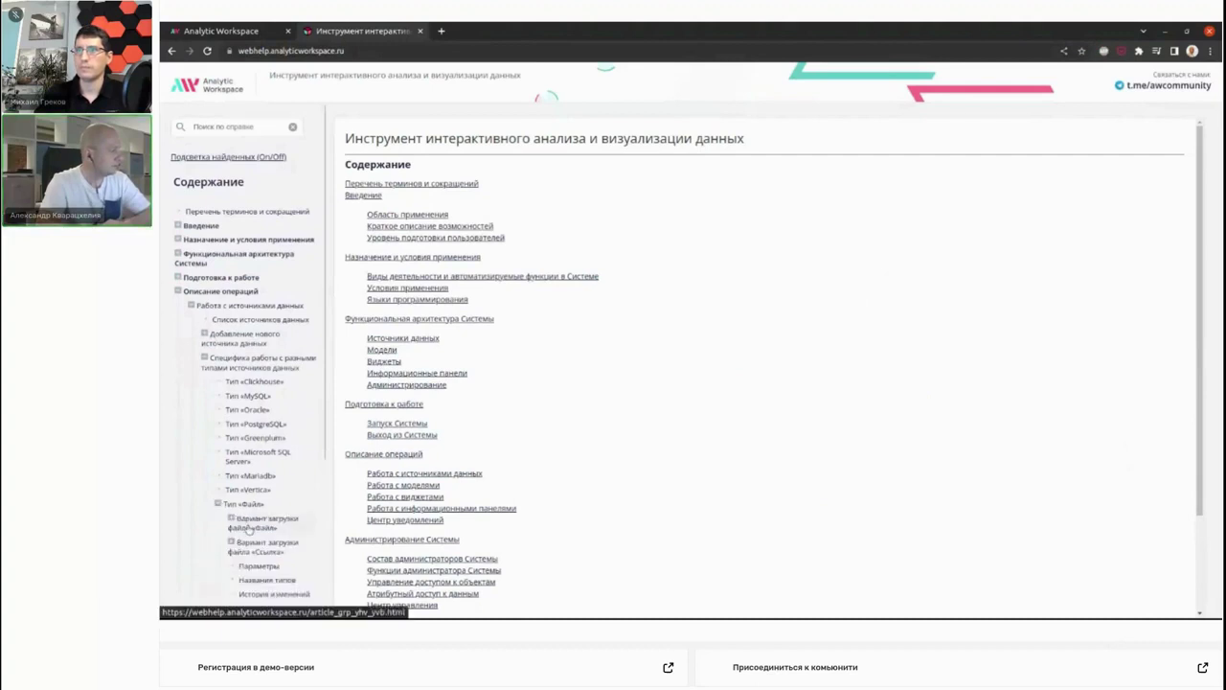
click(258, 566)
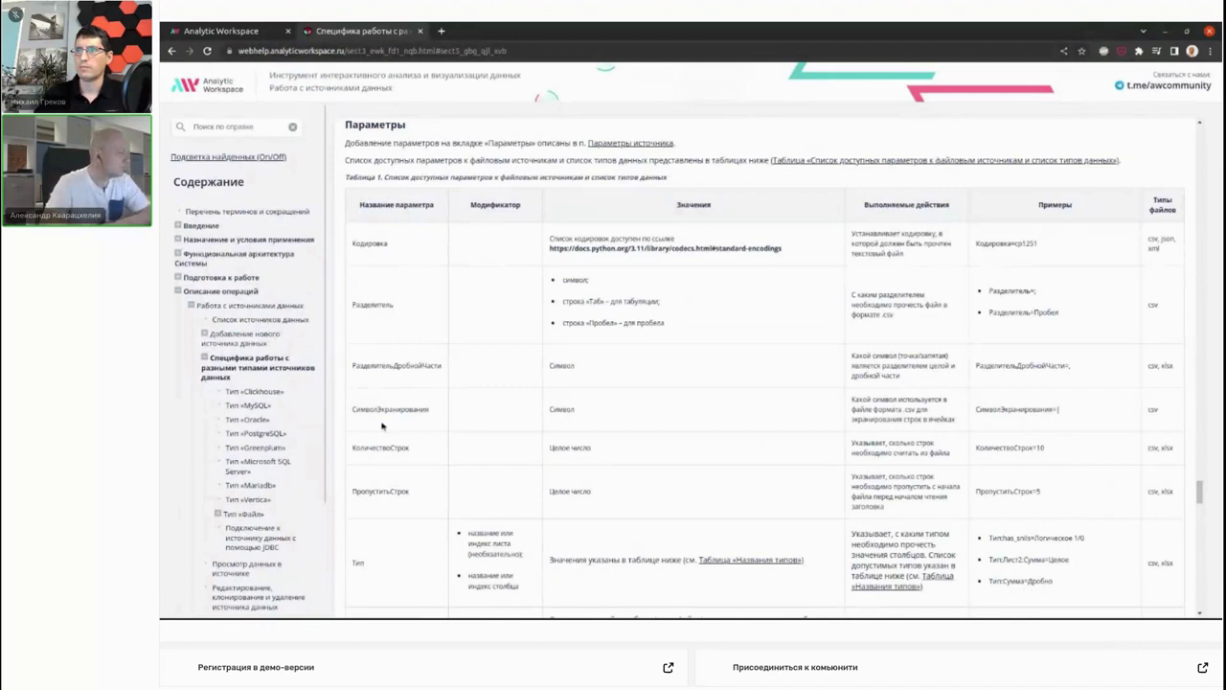
scroll(446, 449, down, 3)
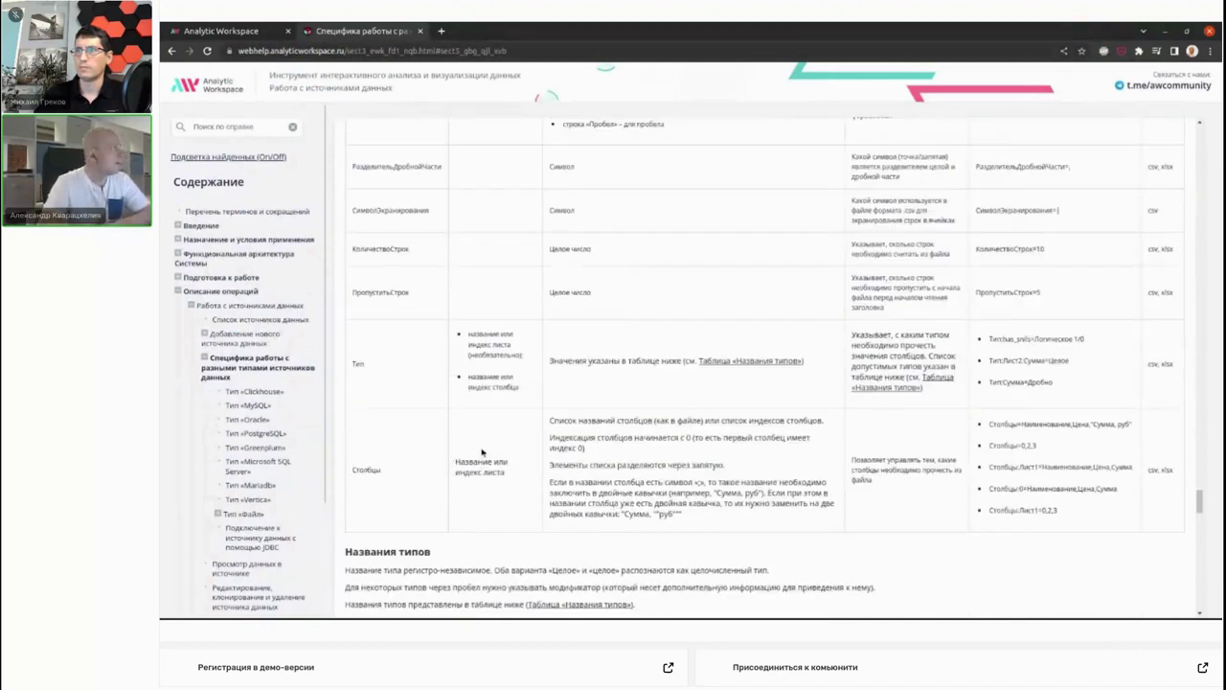
scroll(482, 451, up, 10)
Return to the new Маркет source and add a trial parameter dsfgdf with the value dfgdfg.
click(225, 30)
click(908, 142)
click(956, 139)
click(930, 170)
text(dsfgdf)
click(1075, 176)
text(dfgdfg)
Clear the trial parameter's value and name and return to the source's description.
key(BackSpace)
key(BackSpace)
key(BackSpace)
key(BackSpace)
key(BackSpace)
key(BackSpace)
drag(910, 176, 849, 175)
key(BackSpace)
click(899, 141)
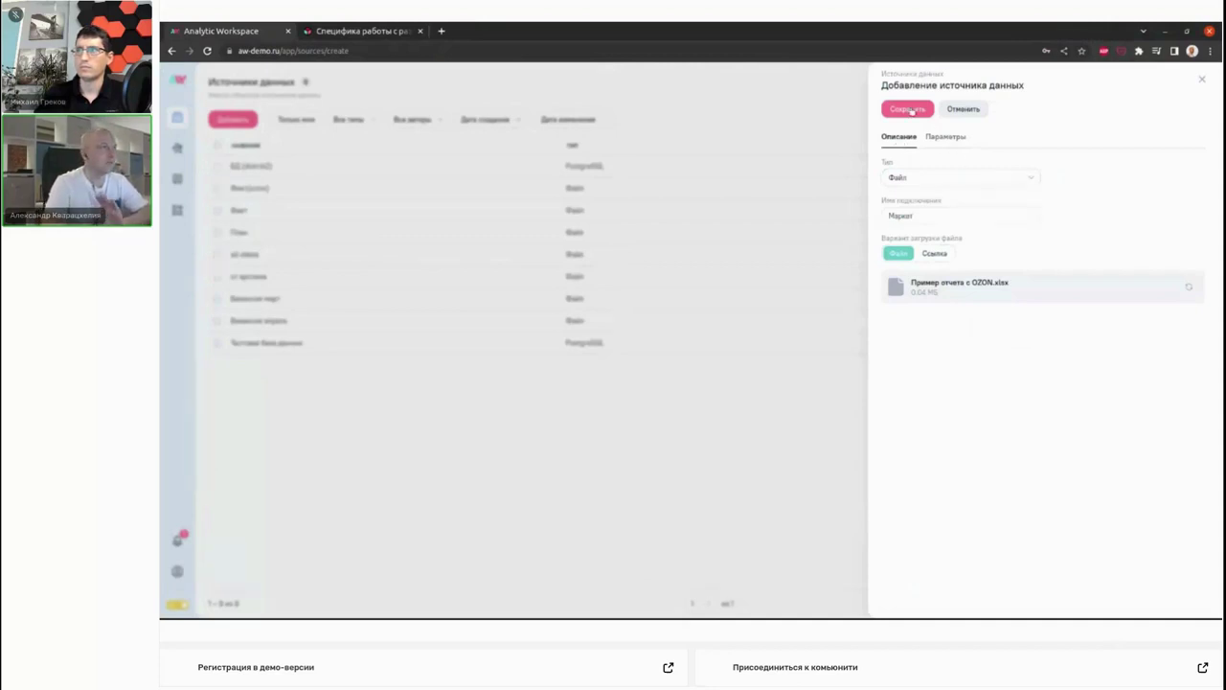
Remove the empty parameter row and save the Маркет data source.
click(908, 108)
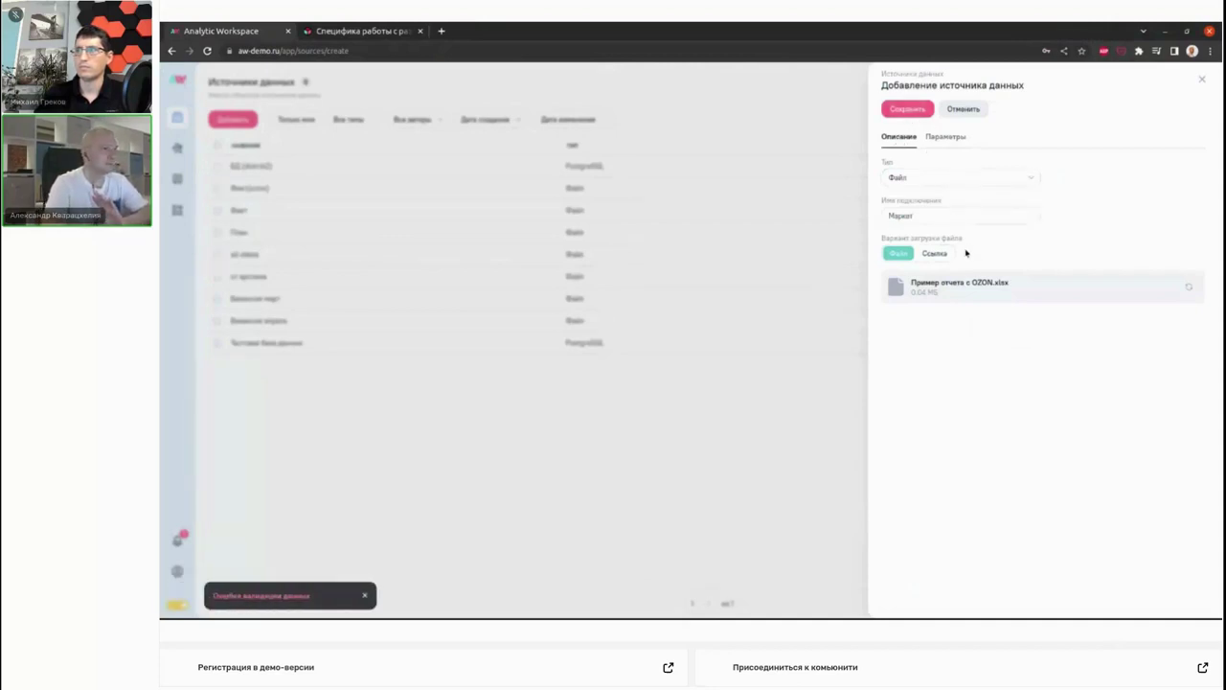
click(946, 136)
click(1203, 178)
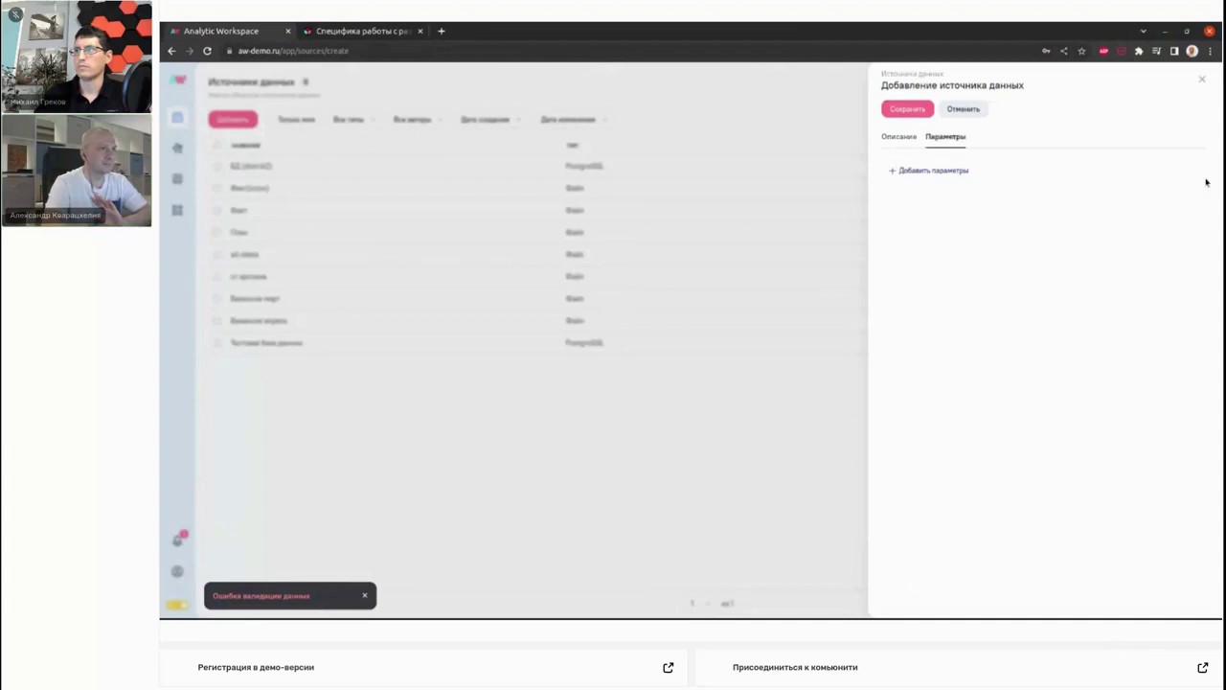
click(930, 111)
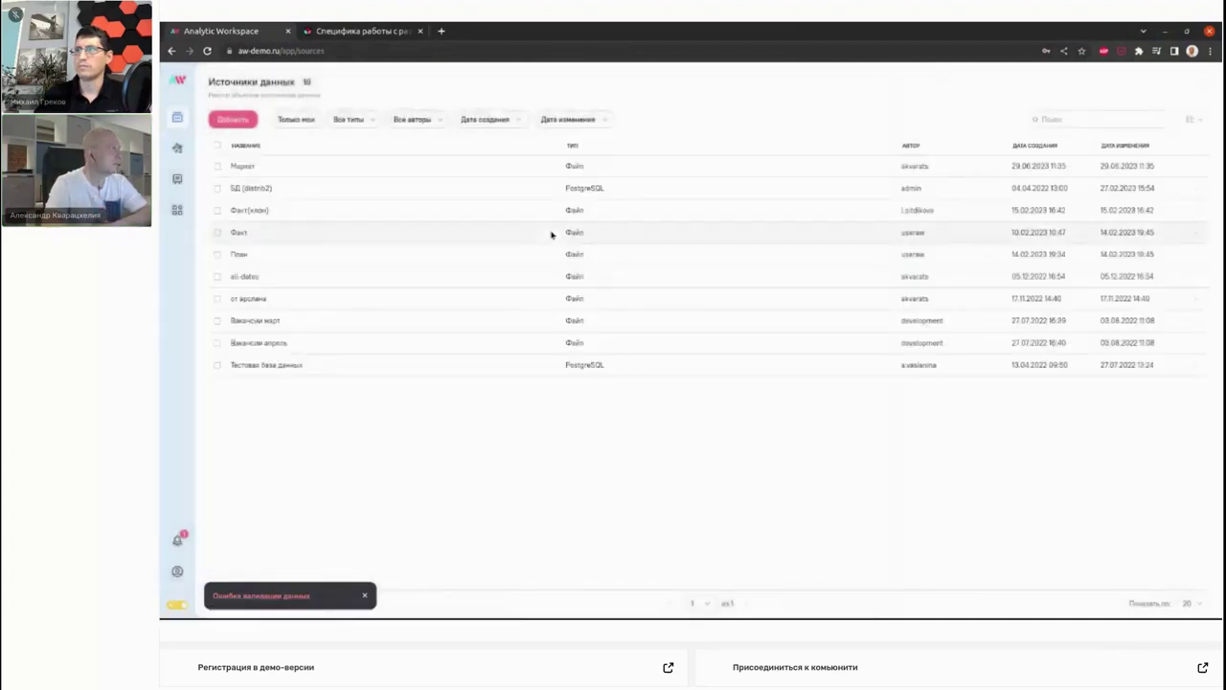
View the data of the Итого sheet in the Маркет source, then close the preview.
click(533, 169)
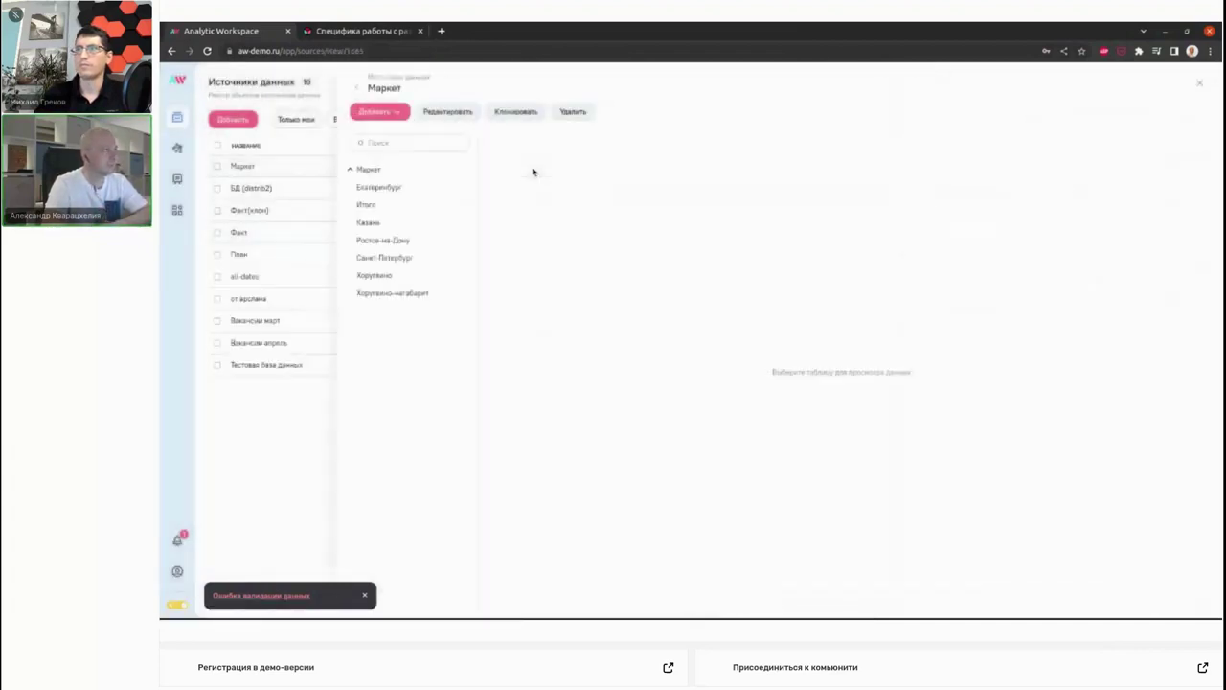
click(395, 206)
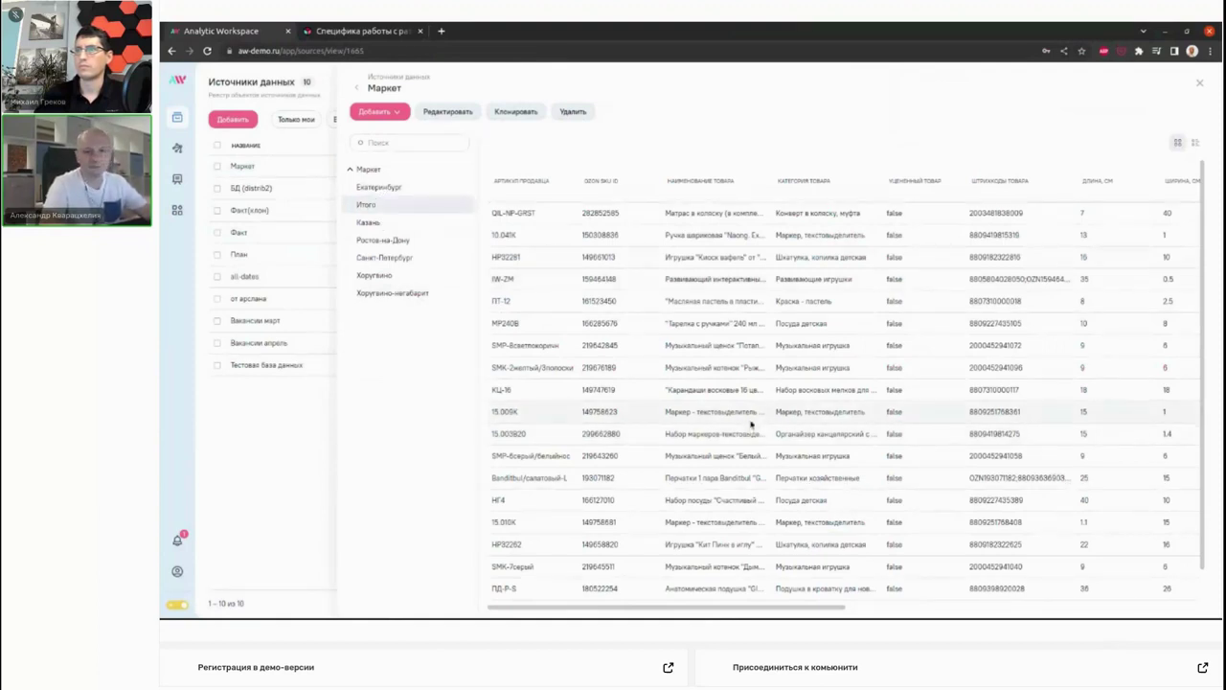
click(303, 195)
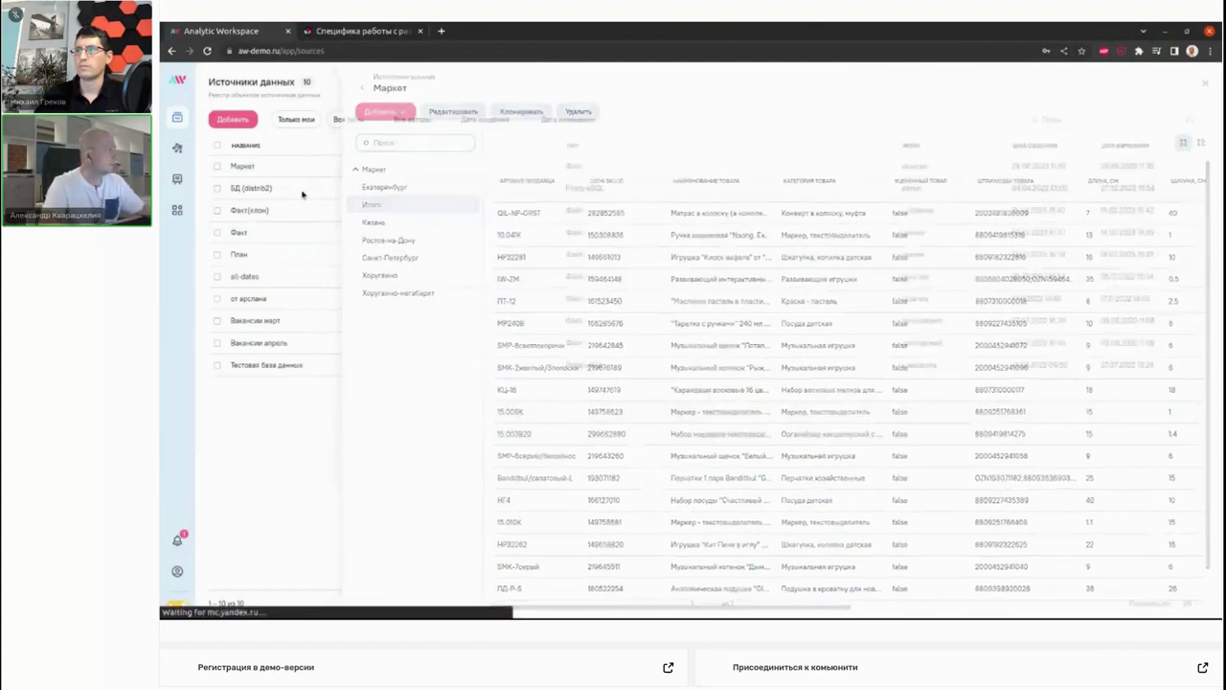
View the rows and column types of the bic_bo_products table in the public schema of БД (distrib2).
click(302, 191)
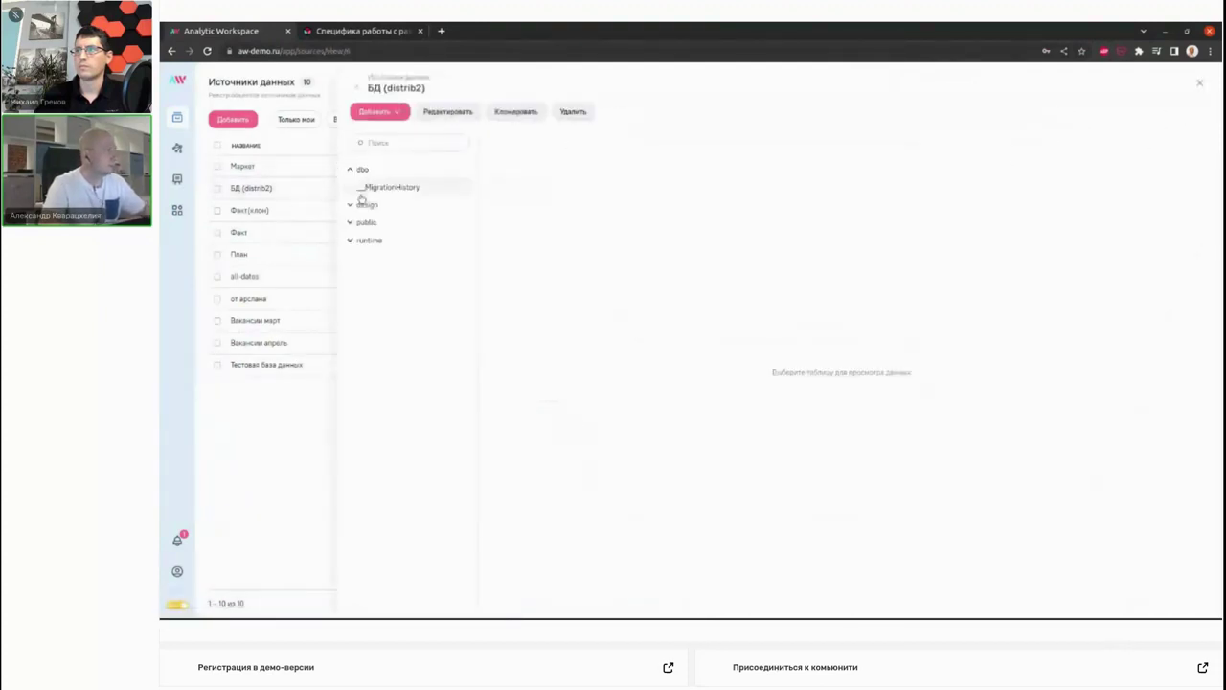
click(350, 223)
scroll(383, 398, down, 5)
click(381, 396)
click(382, 427)
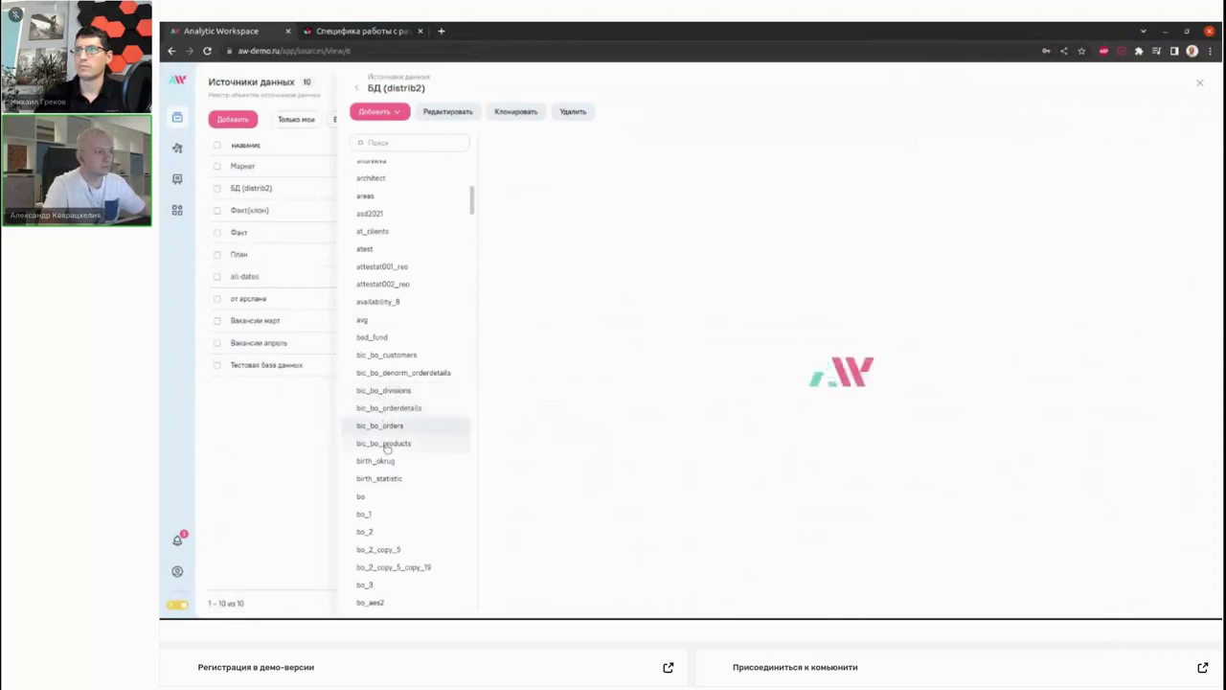
click(387, 445)
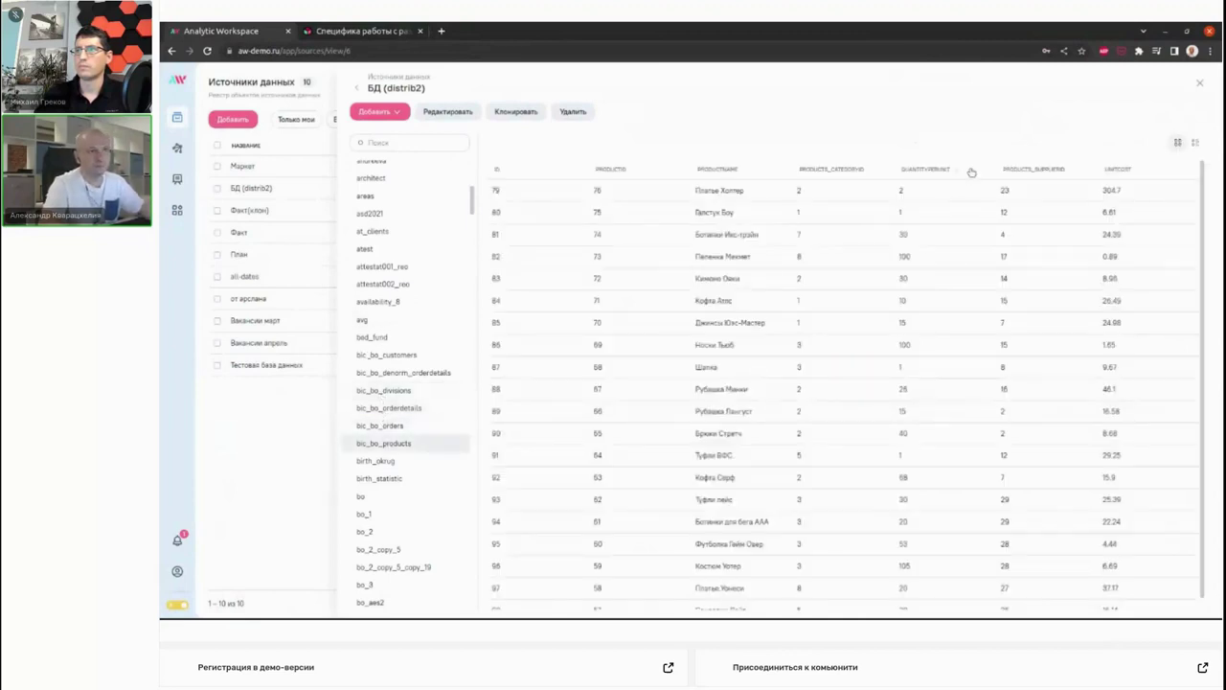
click(1196, 142)
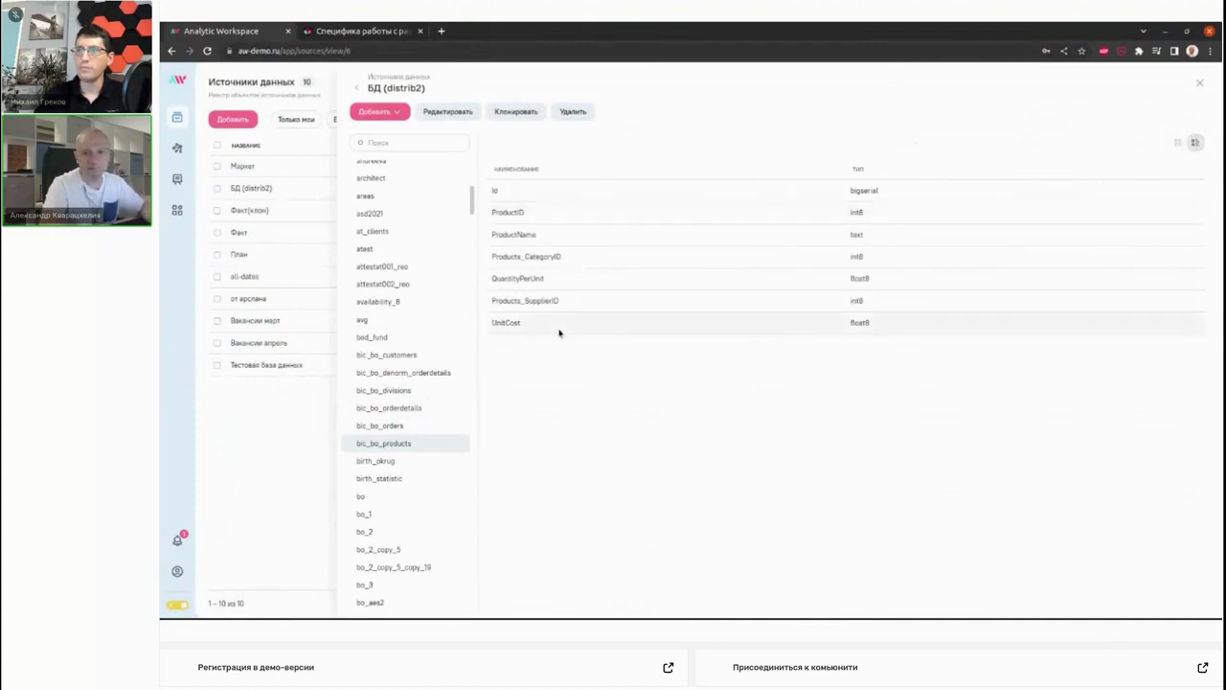
Close the data source preview and open the list of models.
click(326, 266)
click(177, 148)
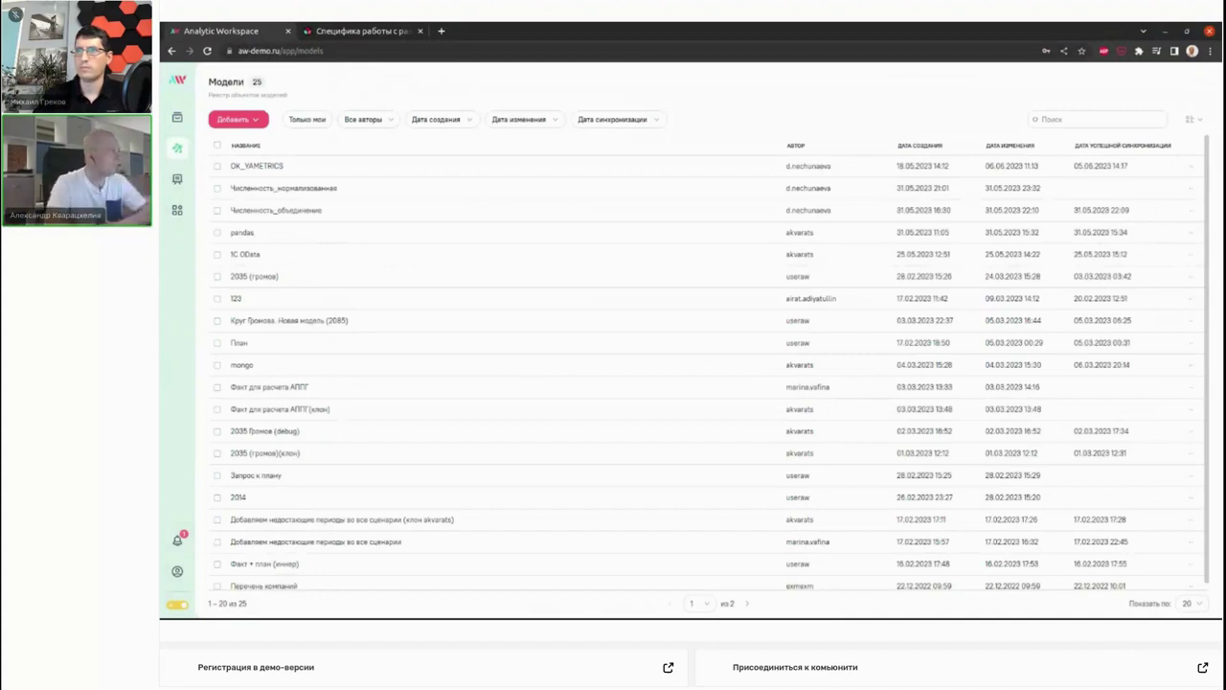
Create a new model and name it Заказы.
click(238, 119)
click(257, 144)
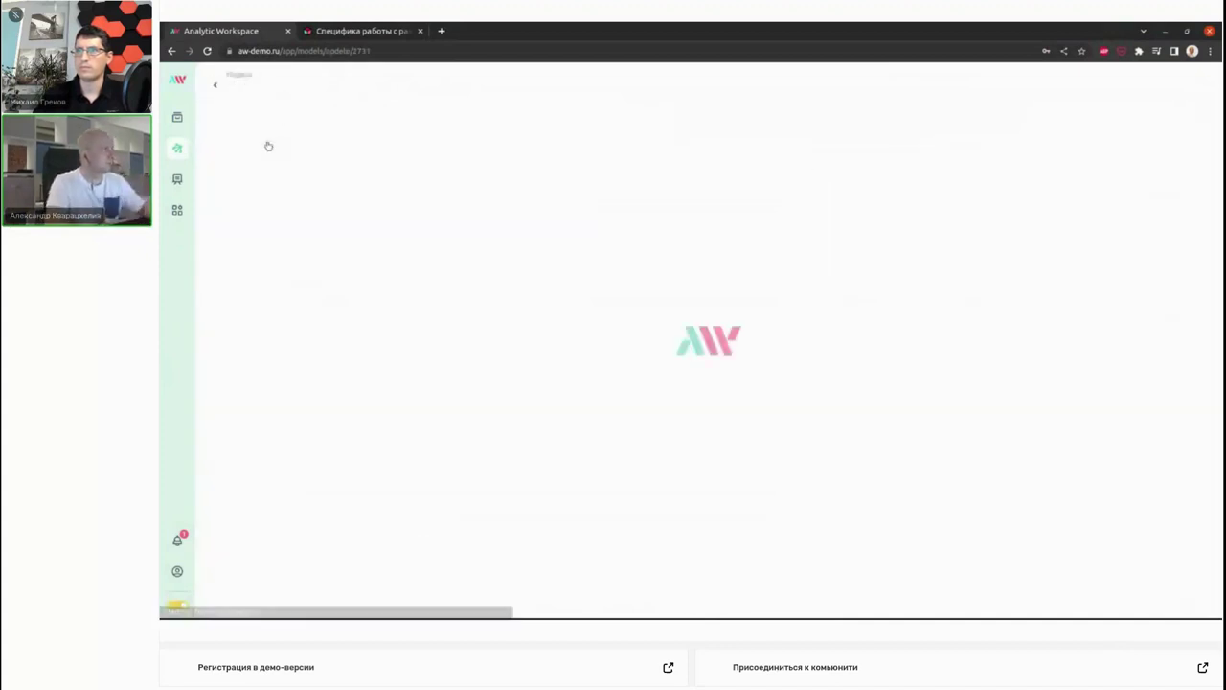
key(BackSpace)
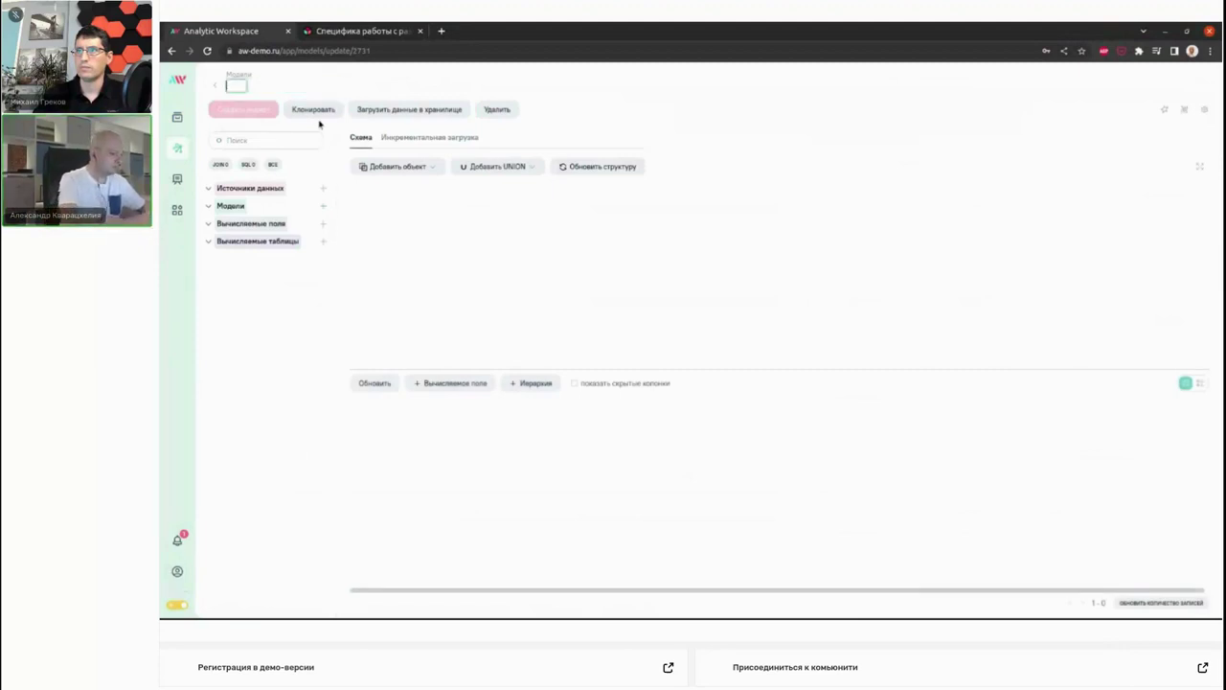
text(Заказы)
click(445, 251)
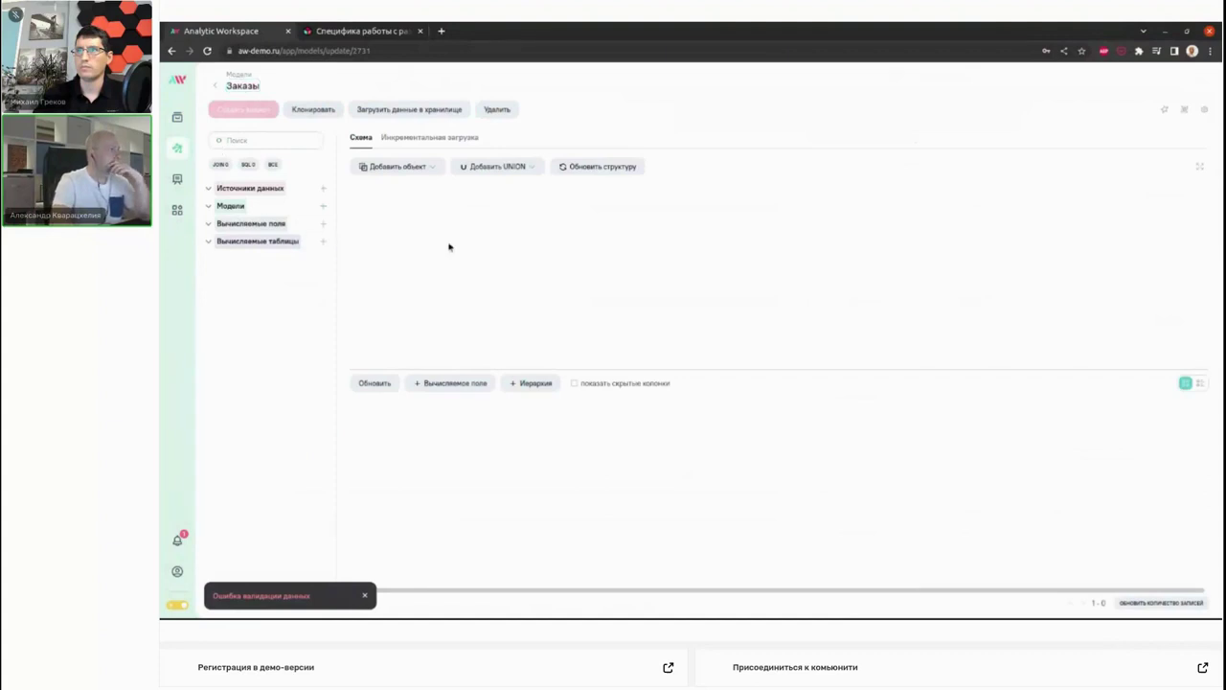
Add the existing data sources Маркет and БД (distrib2) to the Заказы model.
click(326, 189)
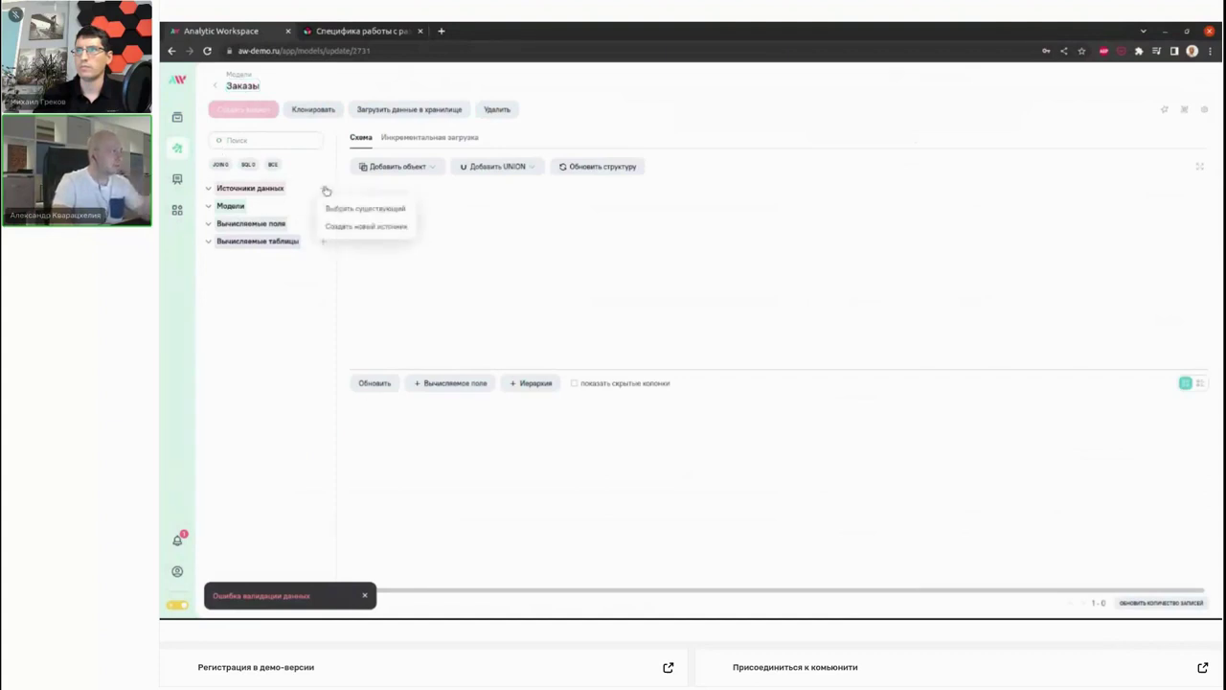
click(380, 208)
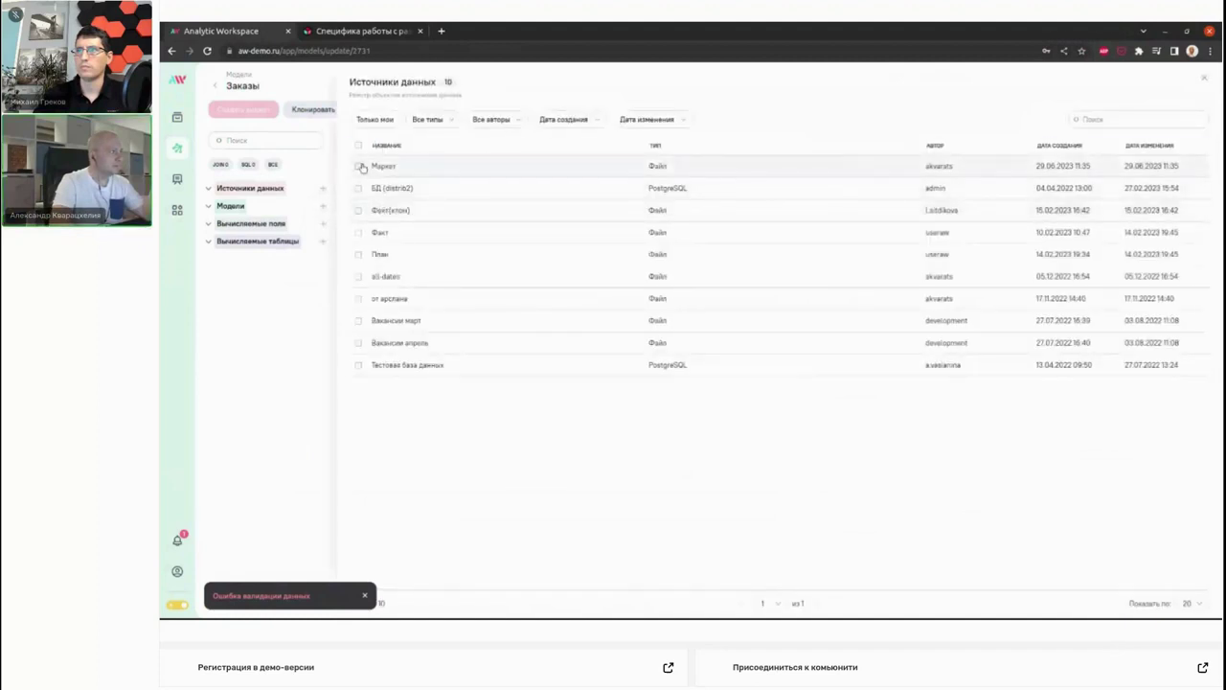
click(361, 166)
click(359, 190)
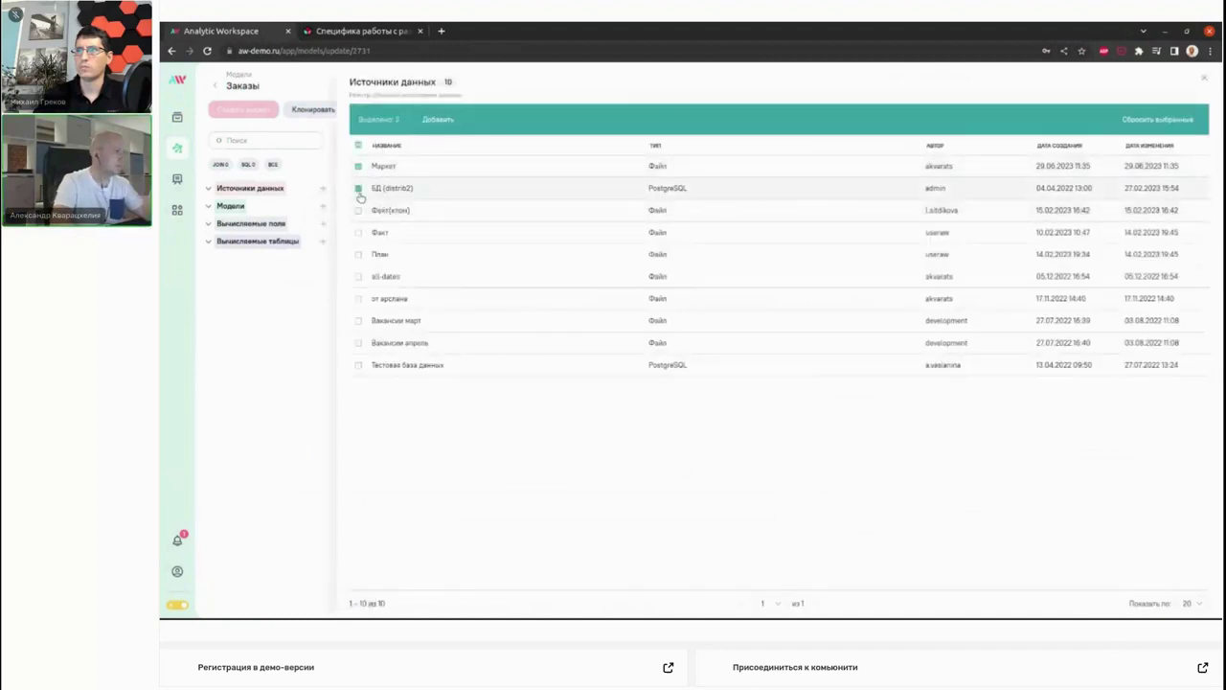
click(438, 118)
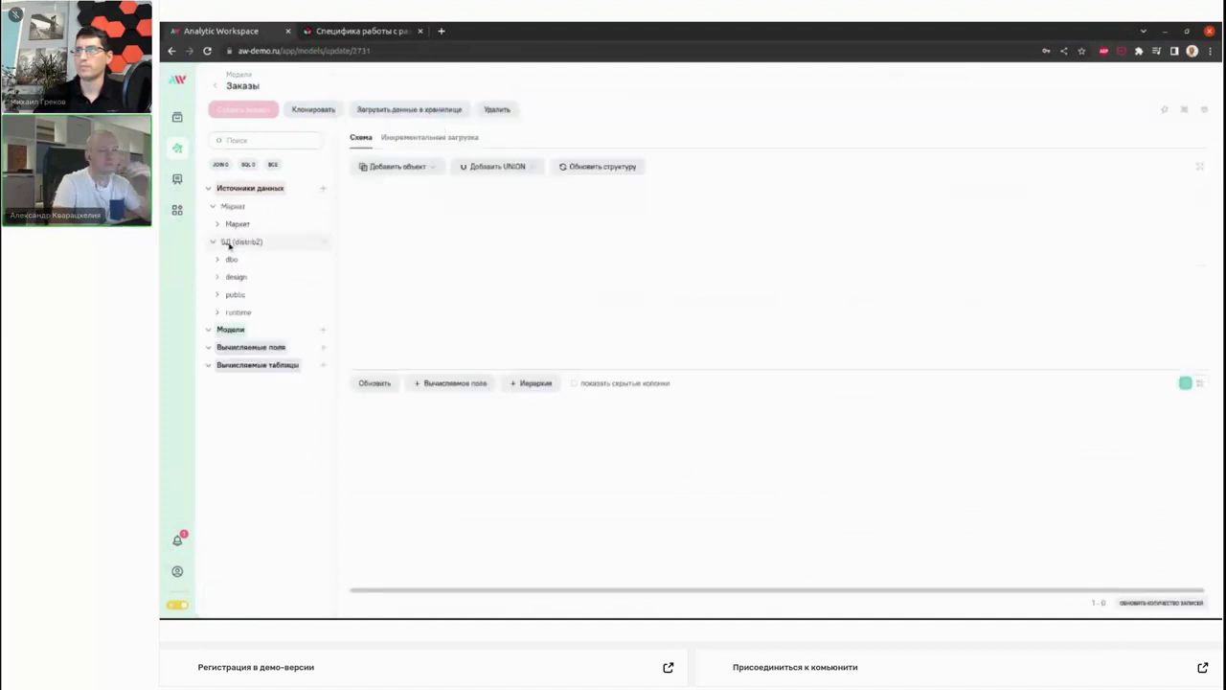
drag(226, 244, 257, 222)
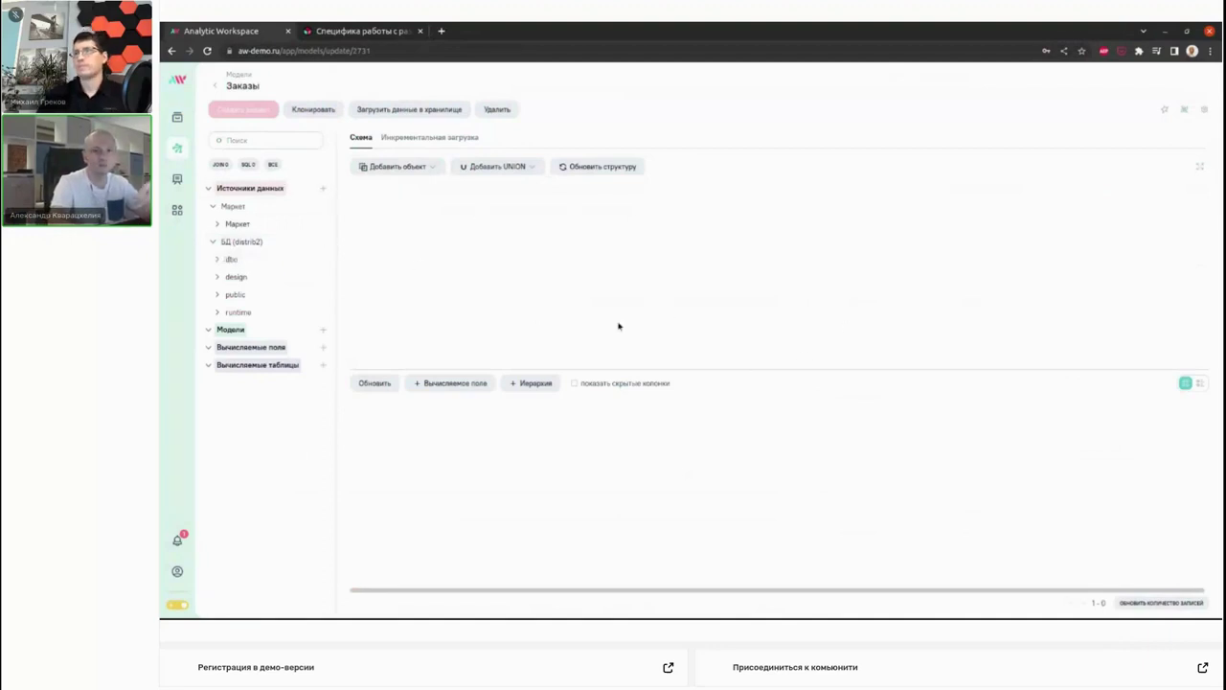
Filter the source objects by "order" and place the orders table from the public schema on the model's schema canvas.
click(257, 141)
text(order)
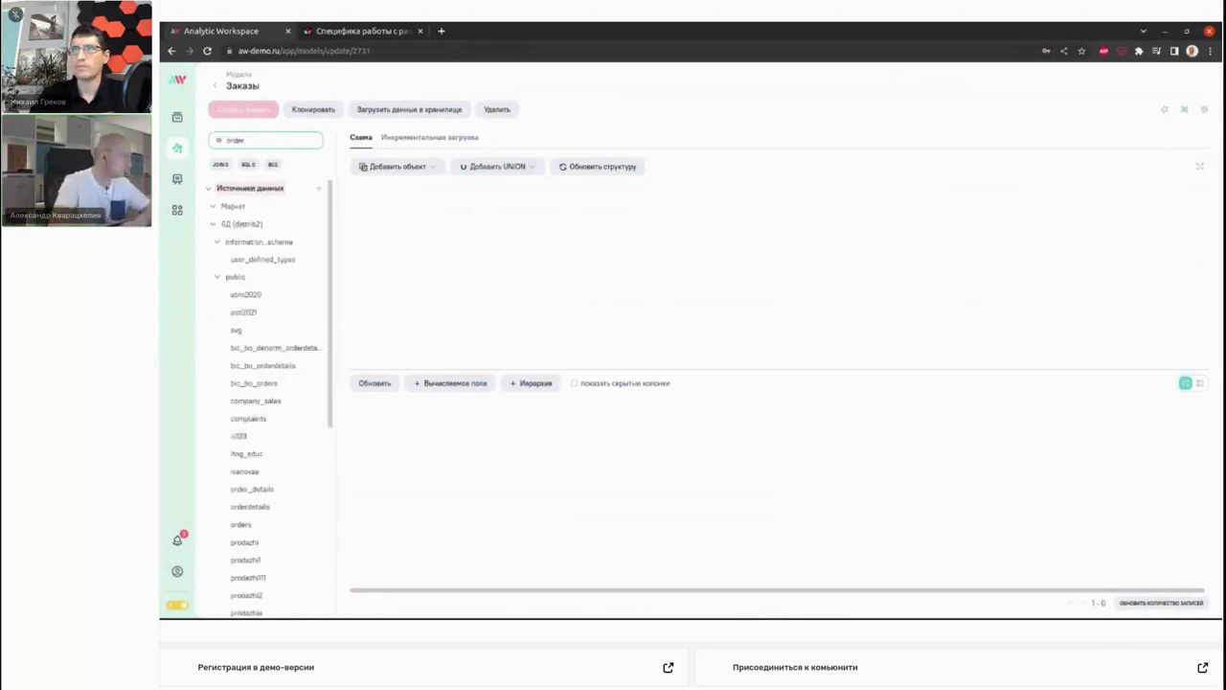
drag(241, 525, 579, 303)
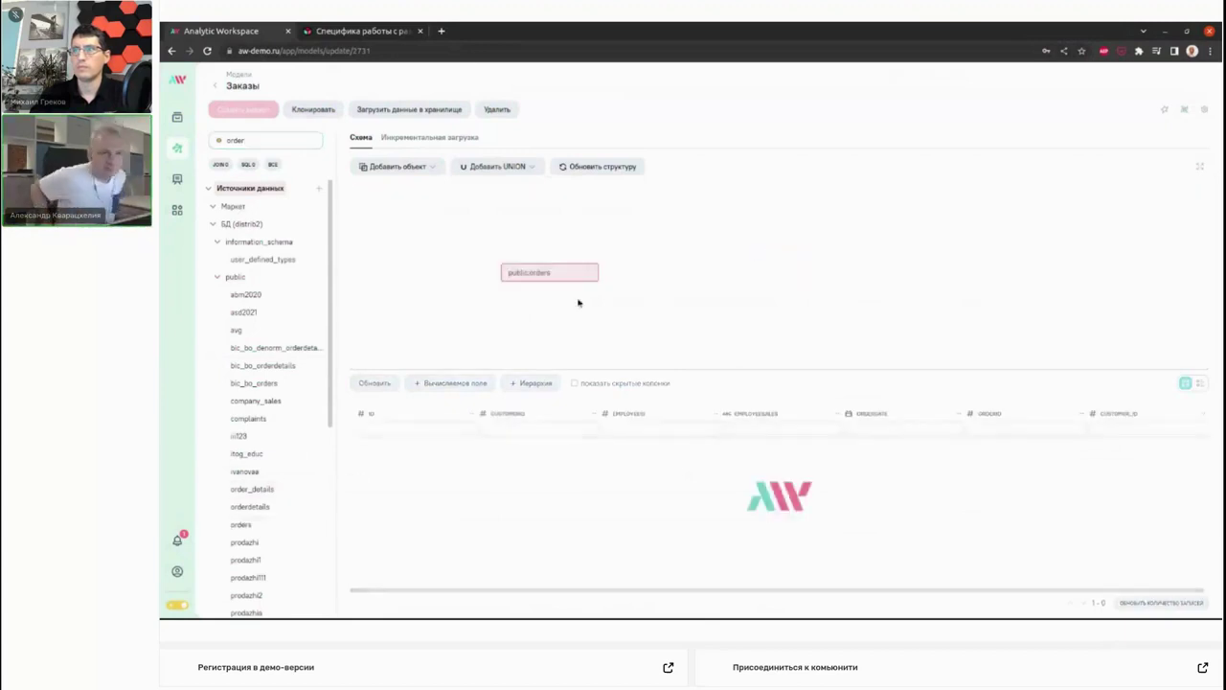
drag(561, 272, 550, 257)
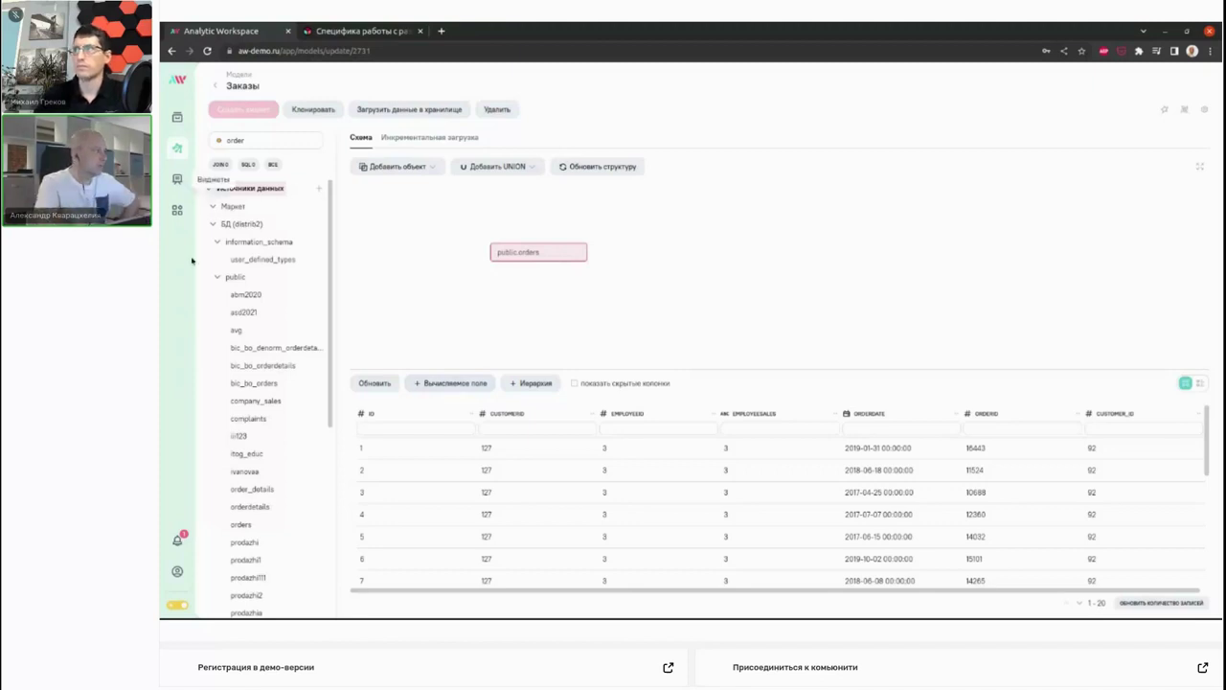
drag(550, 255, 485, 250)
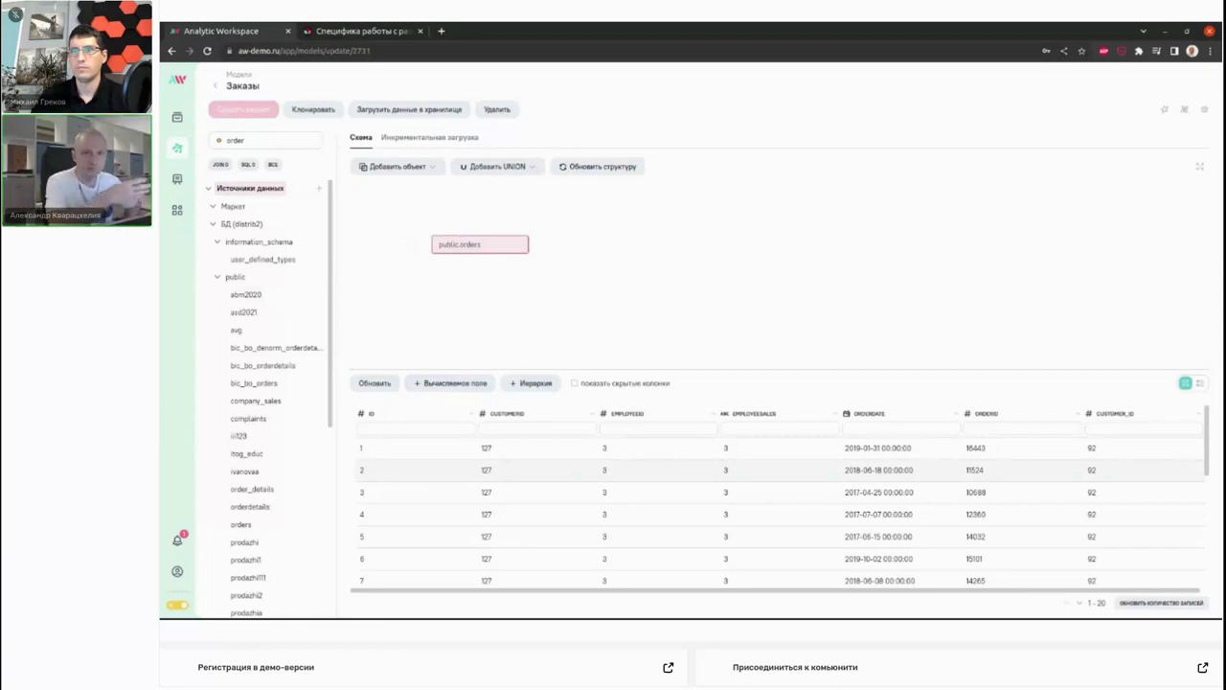
Examine the model's column list with names, aliases and types, then return to the data rows view and readjust the pane height.
click(1200, 383)
scroll(624, 473, down, 1)
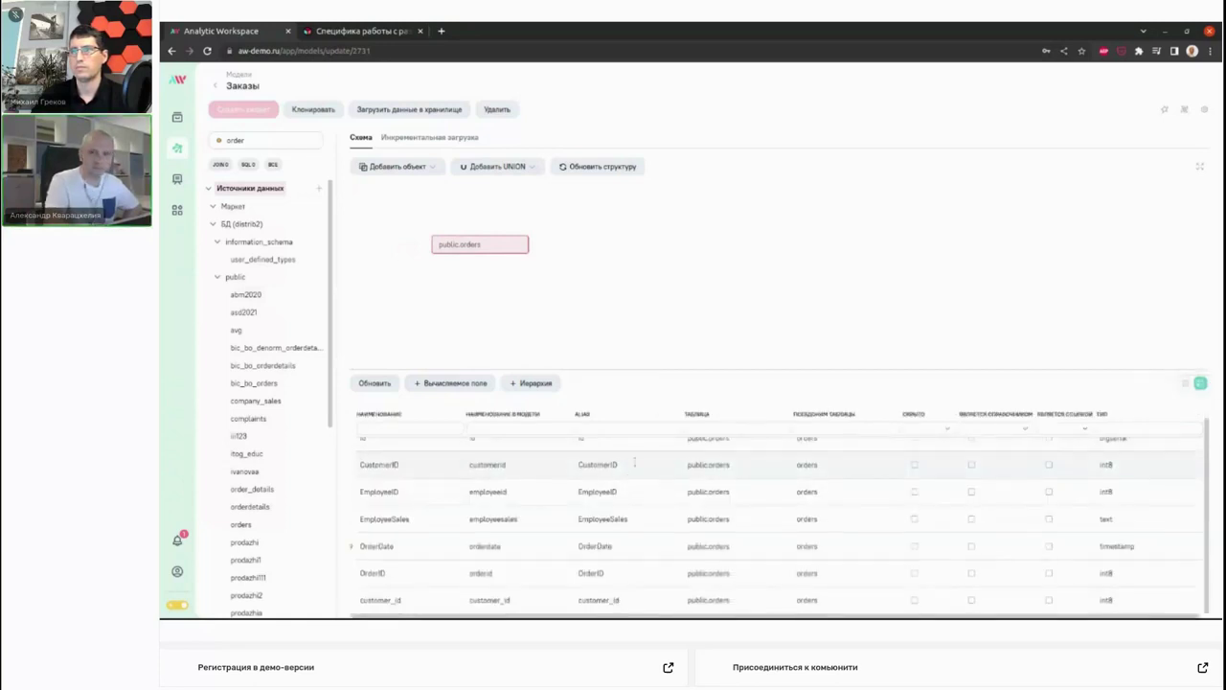
drag(779, 364, 798, 302)
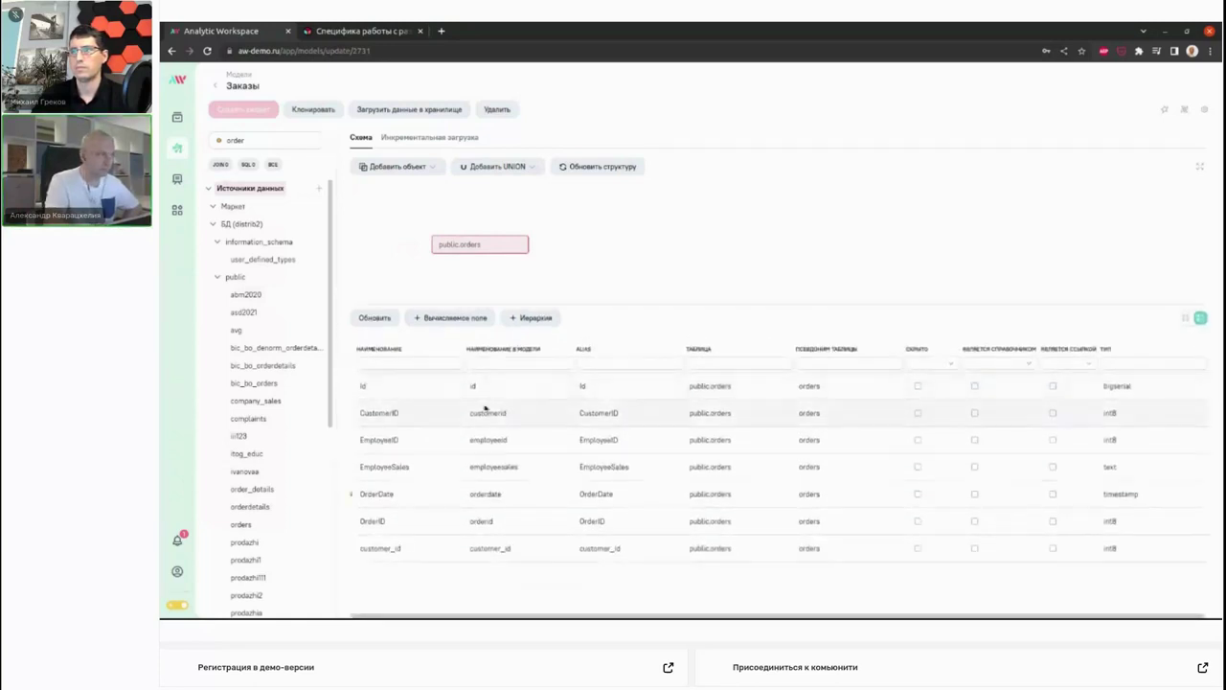
click(1185, 317)
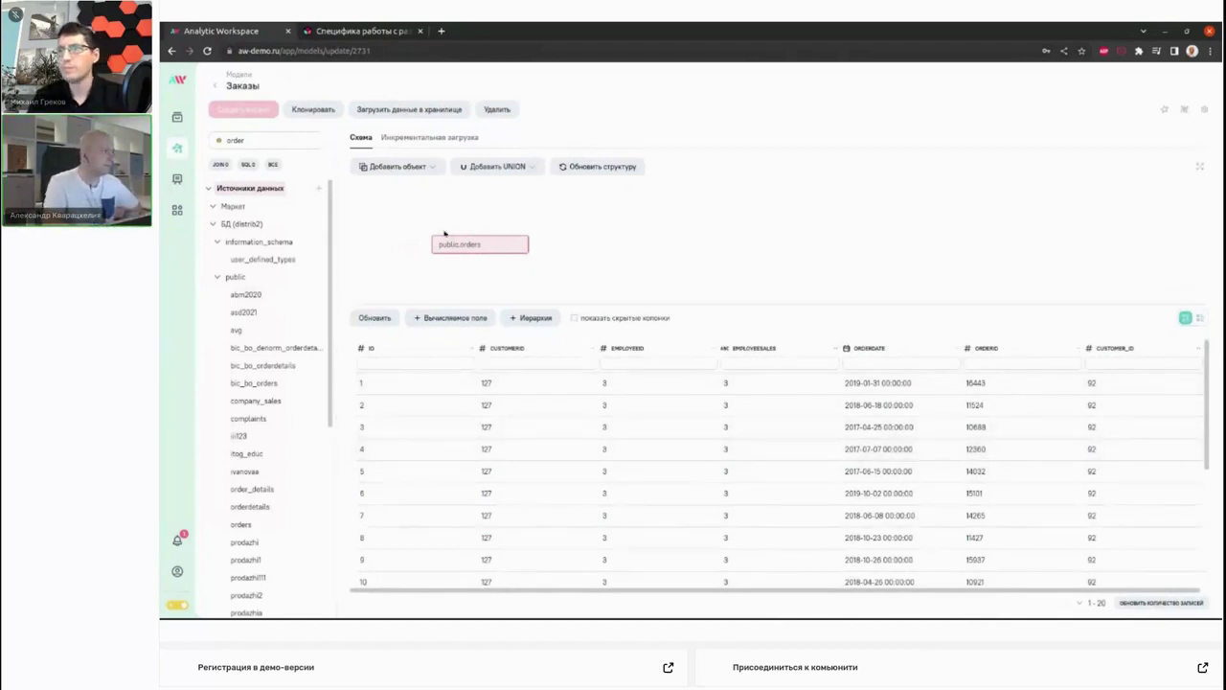
drag(736, 302, 536, 339)
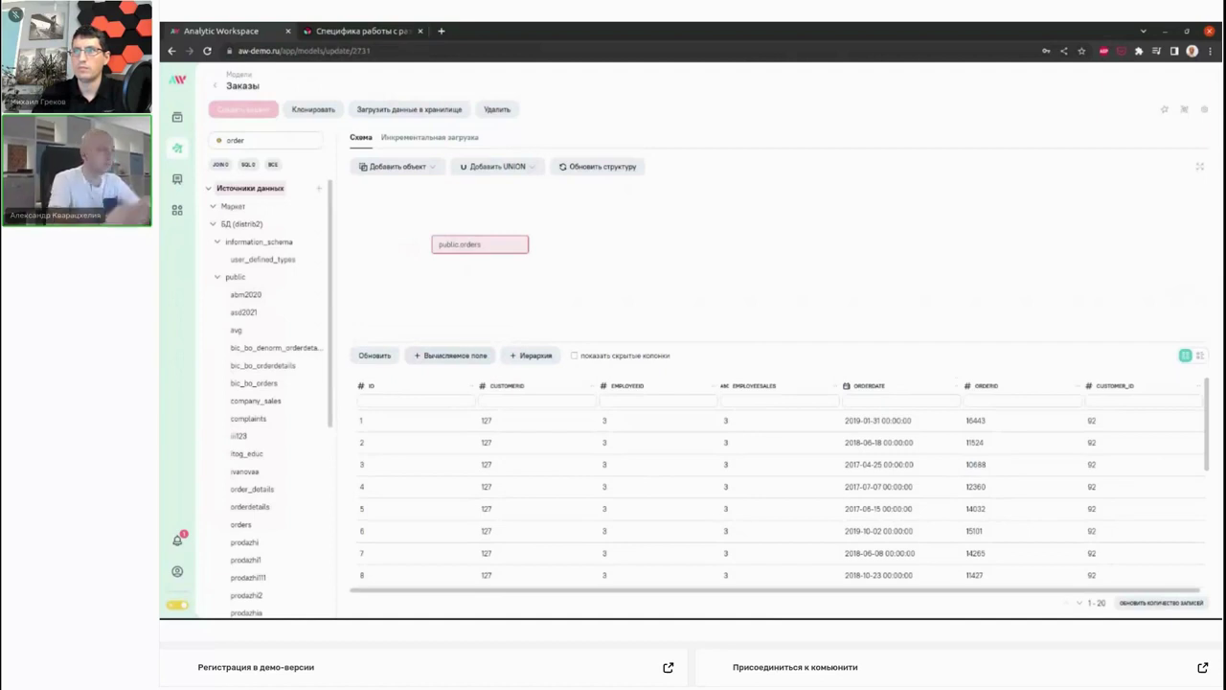
Start a new calculated field with the name t and the alias t.
click(473, 356)
click(925, 211)
text(1)
click(900, 249)
text(1)
Enter floor(random() * 100) as the value expression of the calculated field.
click(914, 290)
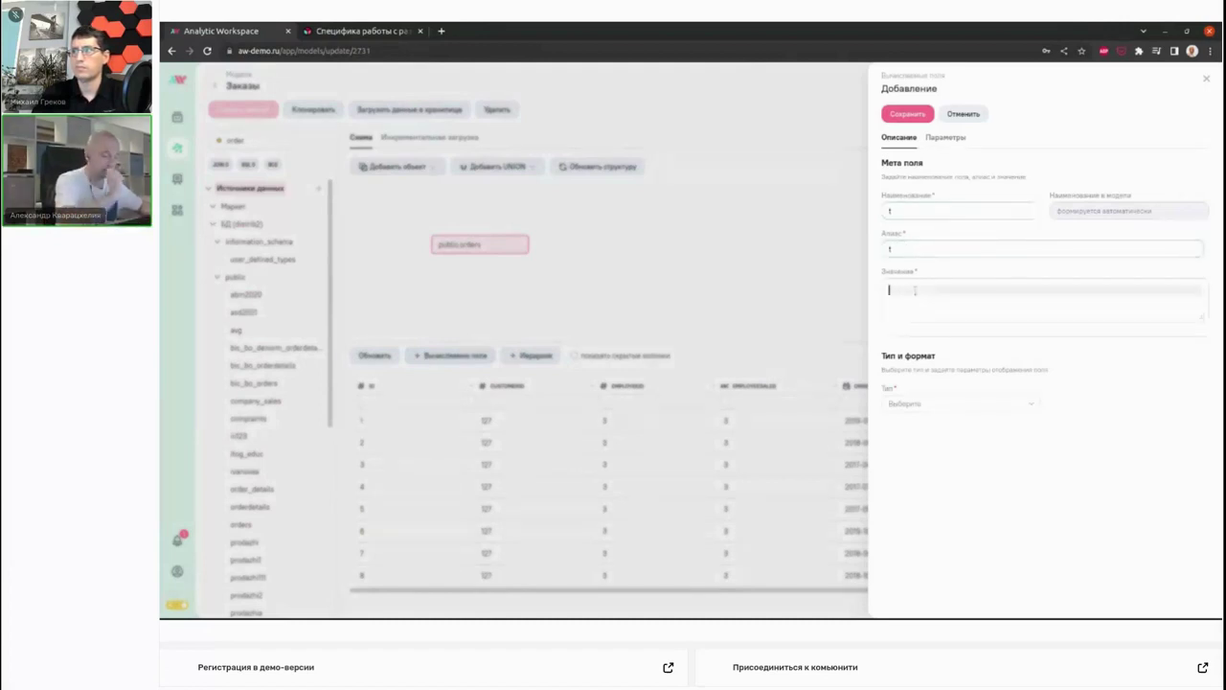
text(random())
text( * 100)
text(floor()
key(End)
key(Left)
key(Left)
key(Left)
key(Left)
key(Left)
key(Left)
key(Left)
key(Left)
key(Left)
key(Left)
key(Left)
key(Left)
key(Left)
key(Left)
key(Left)
key(Left)
key(Left)
key(Left)
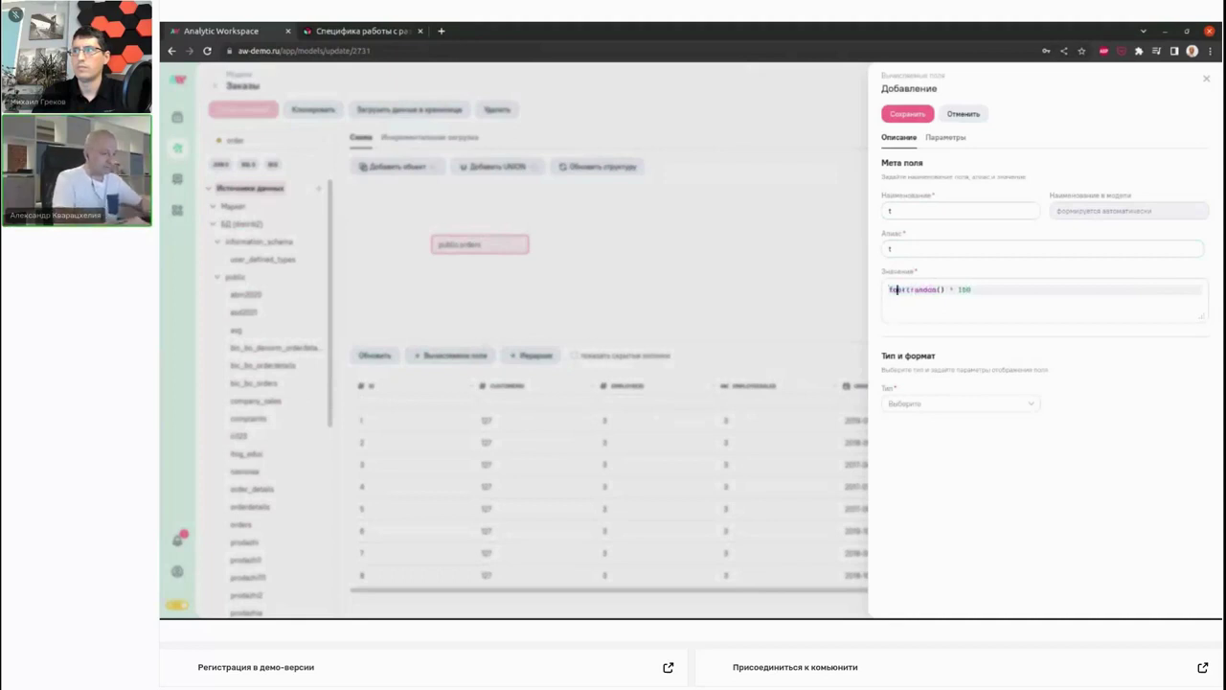
key(End)
text())
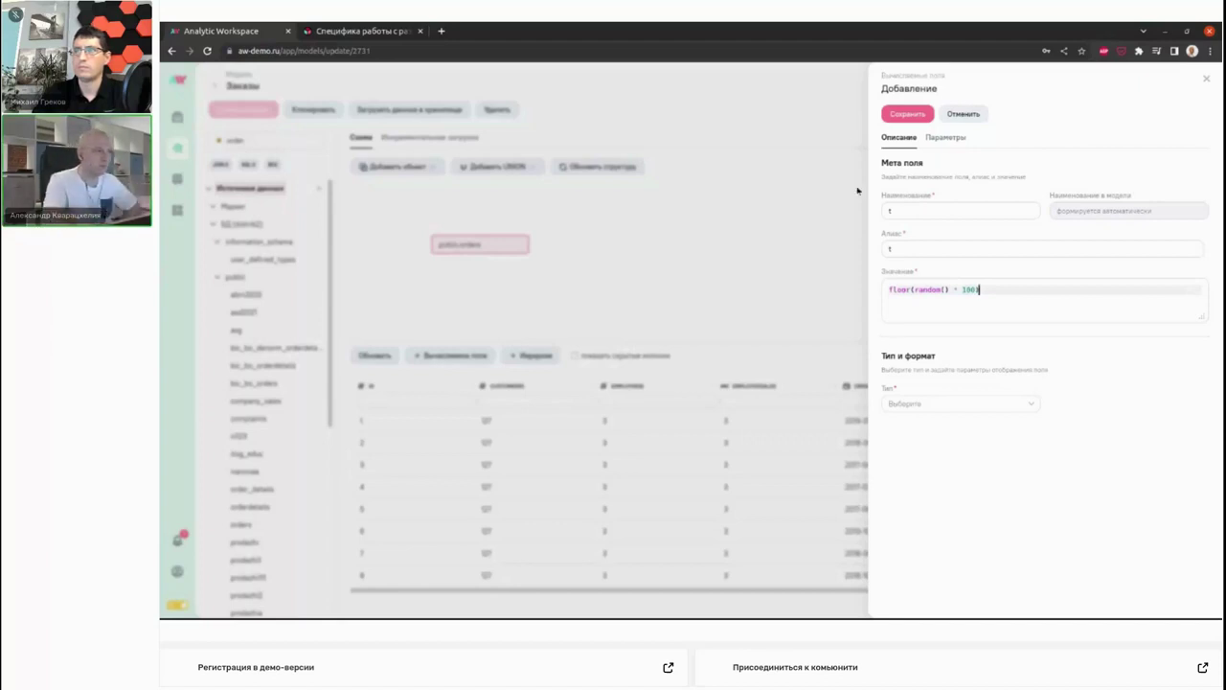
Set the calculated field's type to Число (целое), check its formatting and aggregation parameters, and save the field.
click(996, 402)
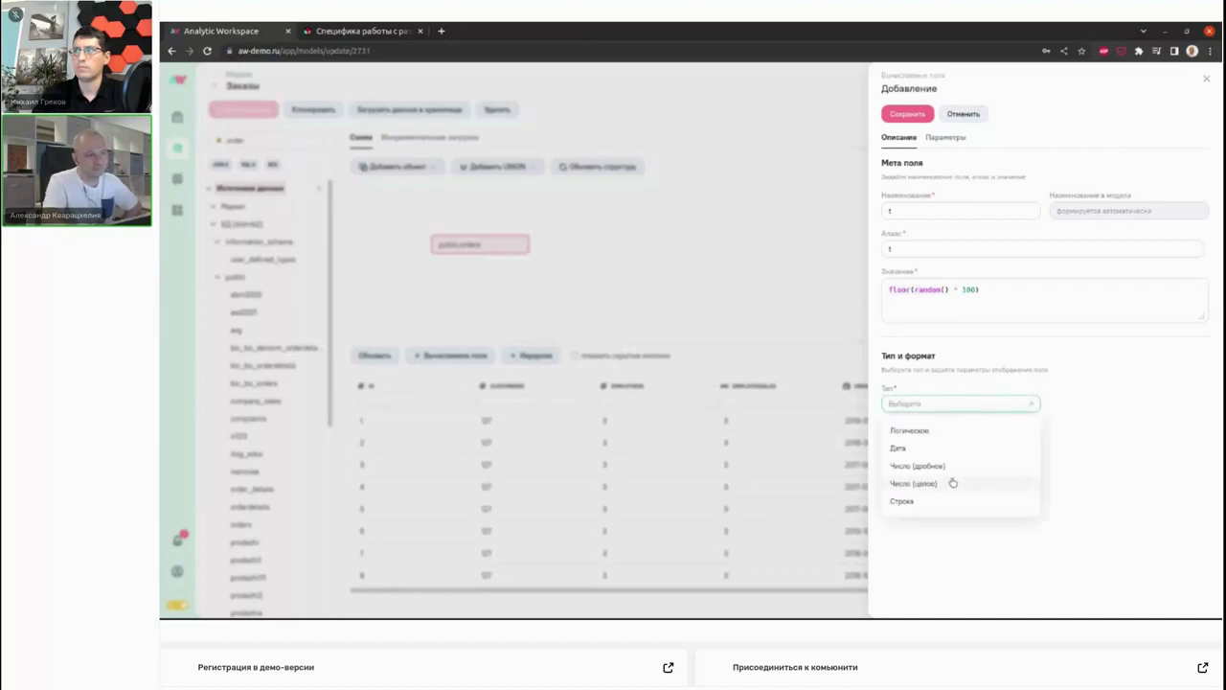
click(953, 483)
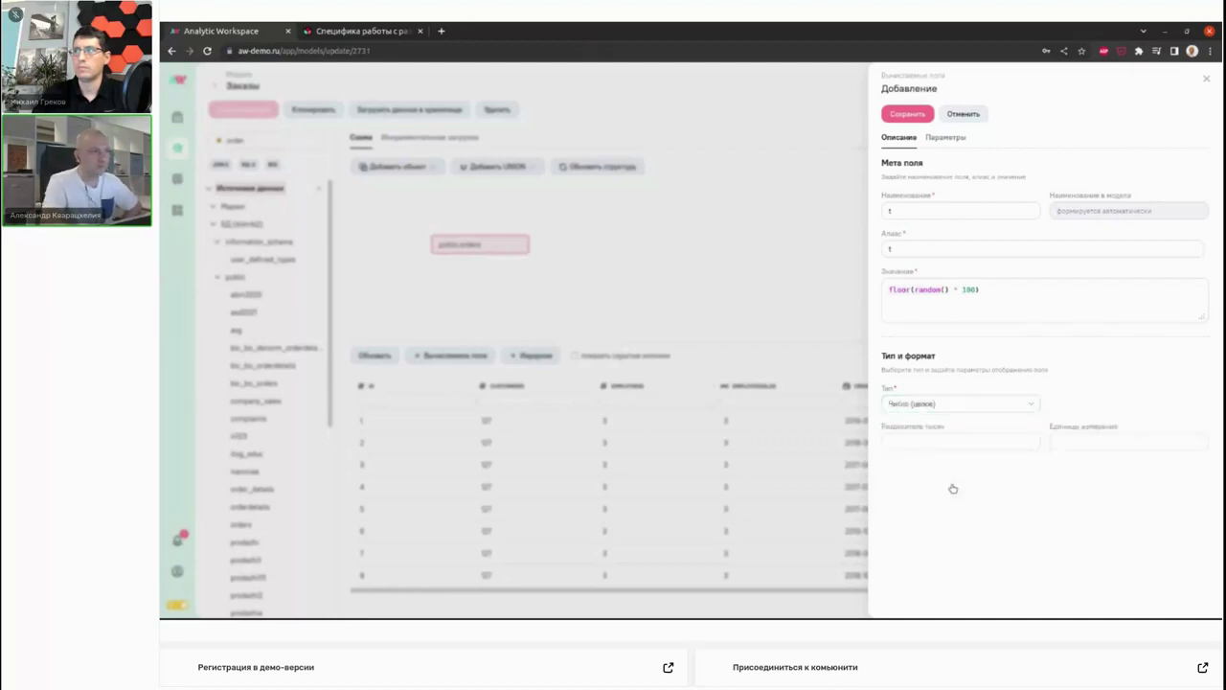
click(946, 137)
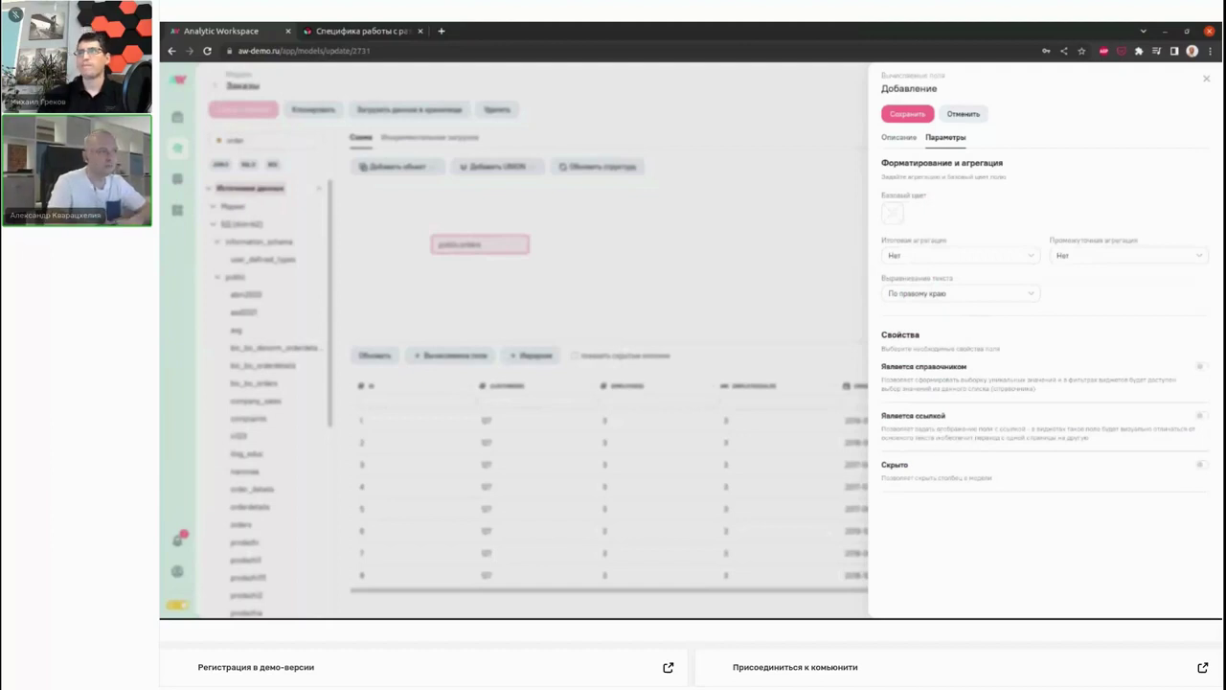
click(899, 137)
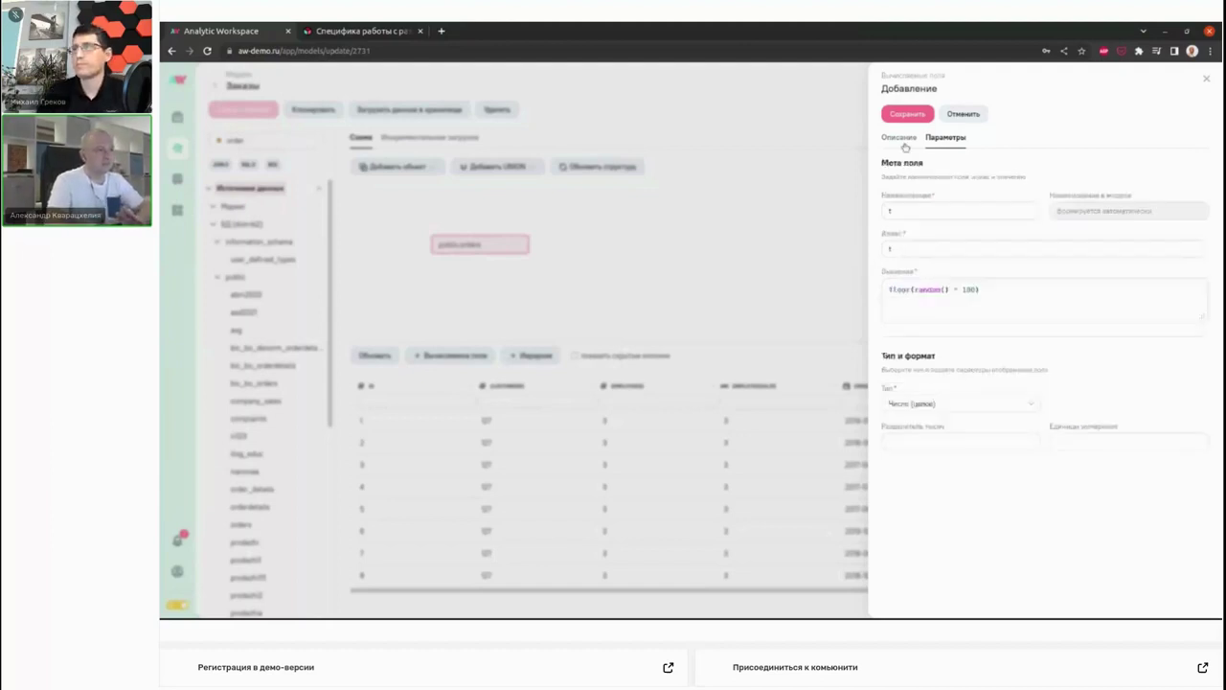
click(906, 114)
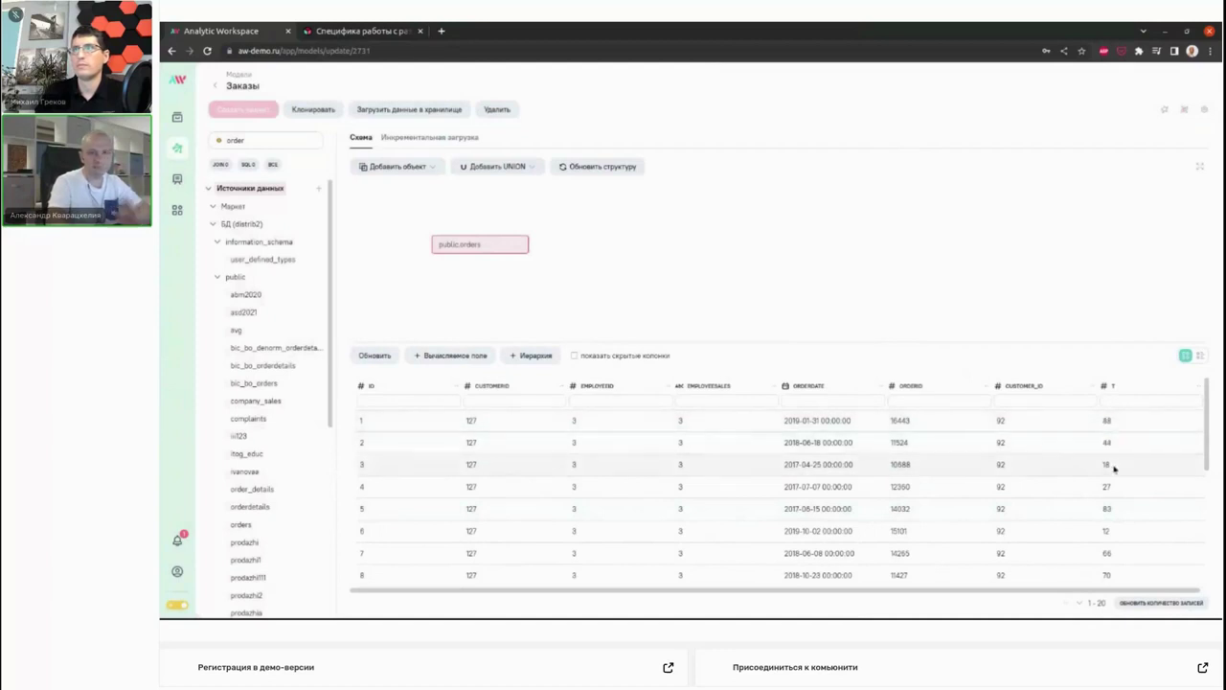
View the description and parameters of the EmployeeSales column, then close its settings without changes.
click(776, 388)
click(795, 422)
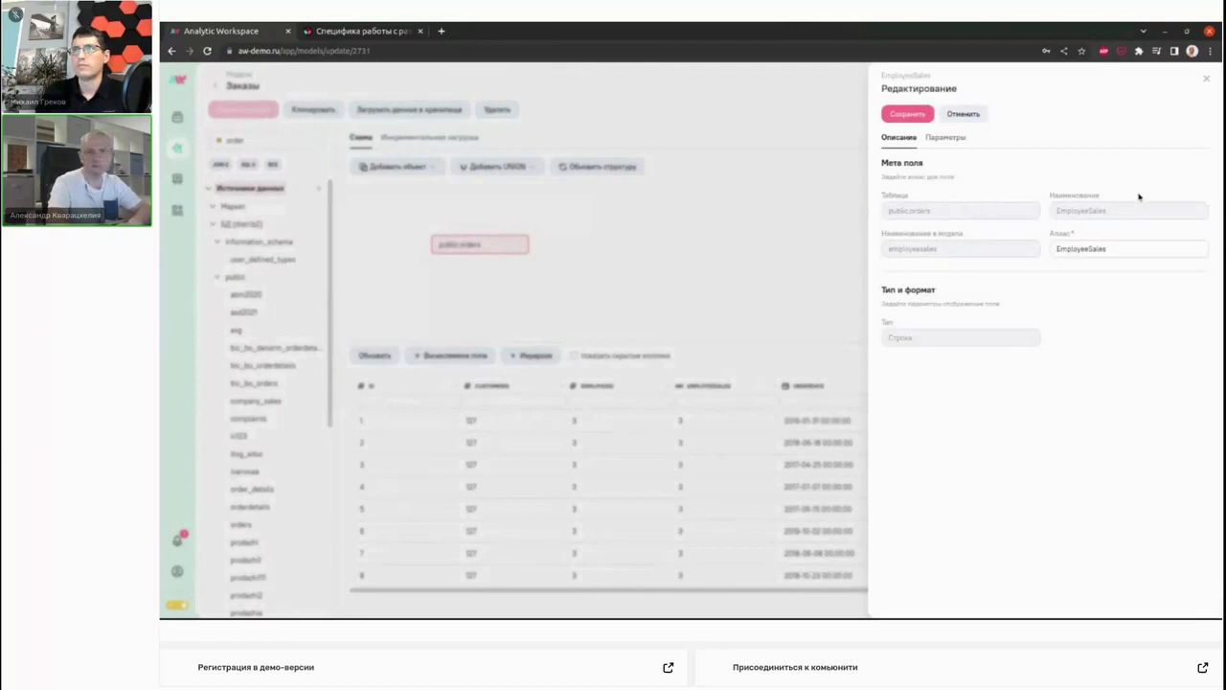
click(953, 136)
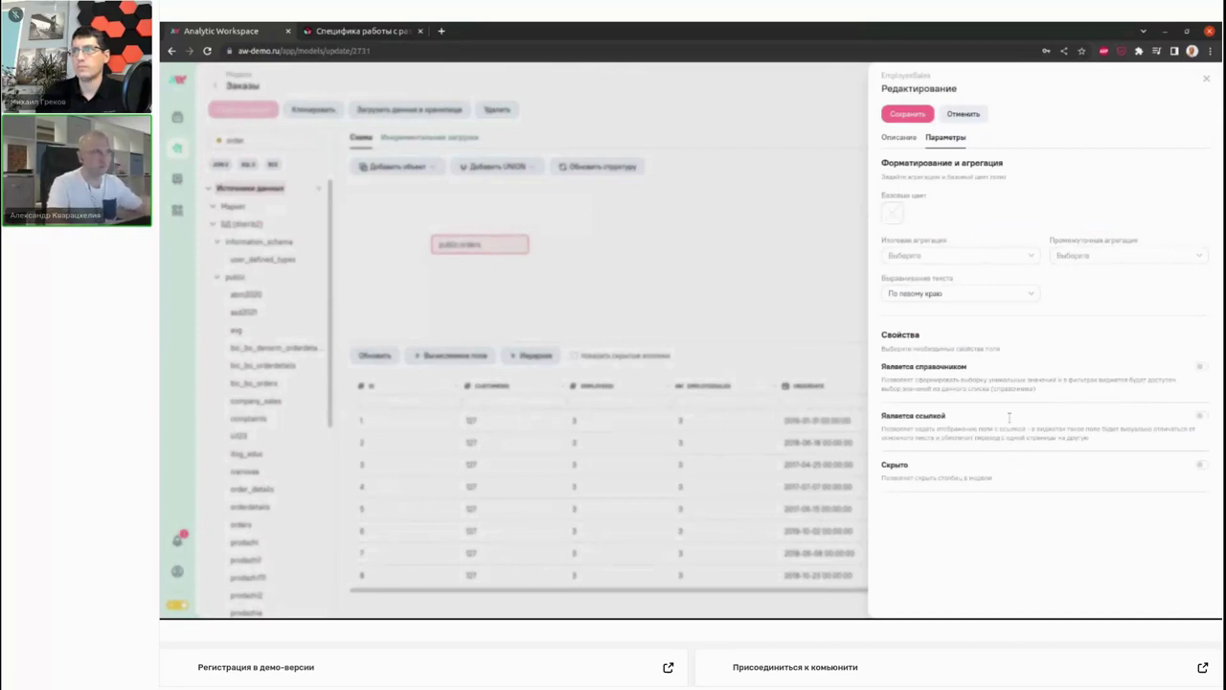
click(1206, 77)
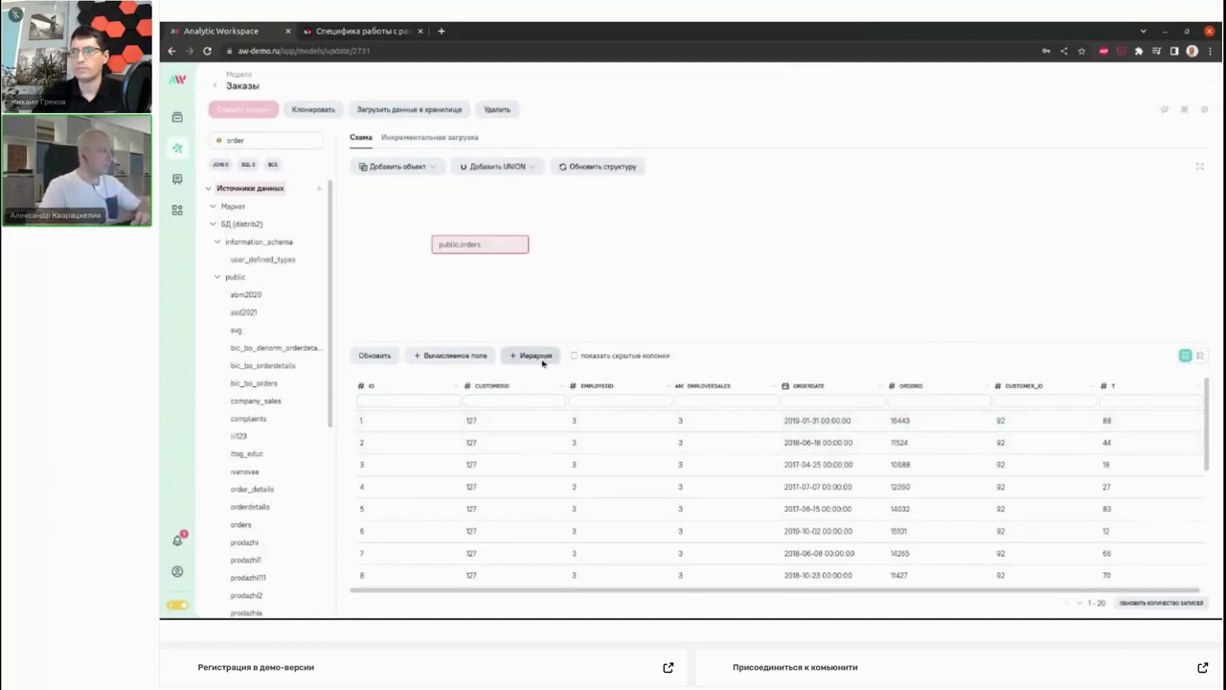
Create a hierarchy with the name q and alias q, keeping the Стандартная type.
click(536, 355)
click(443, 180)
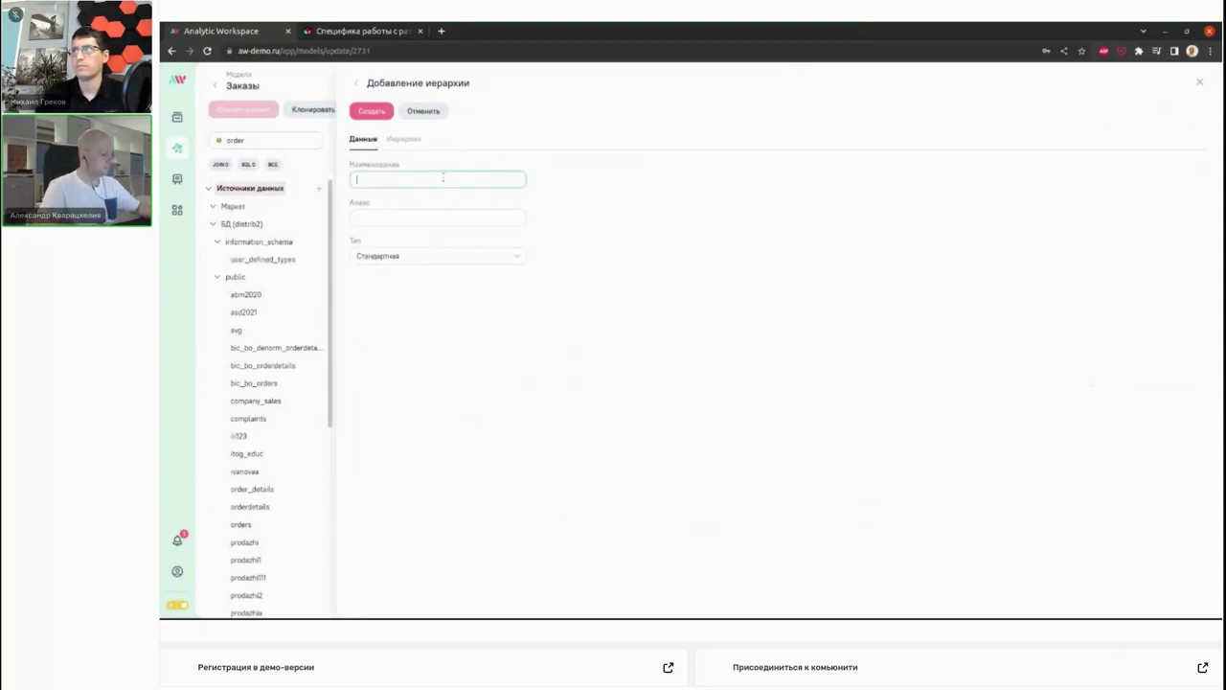
text(q)
key(Tab)
text(q)
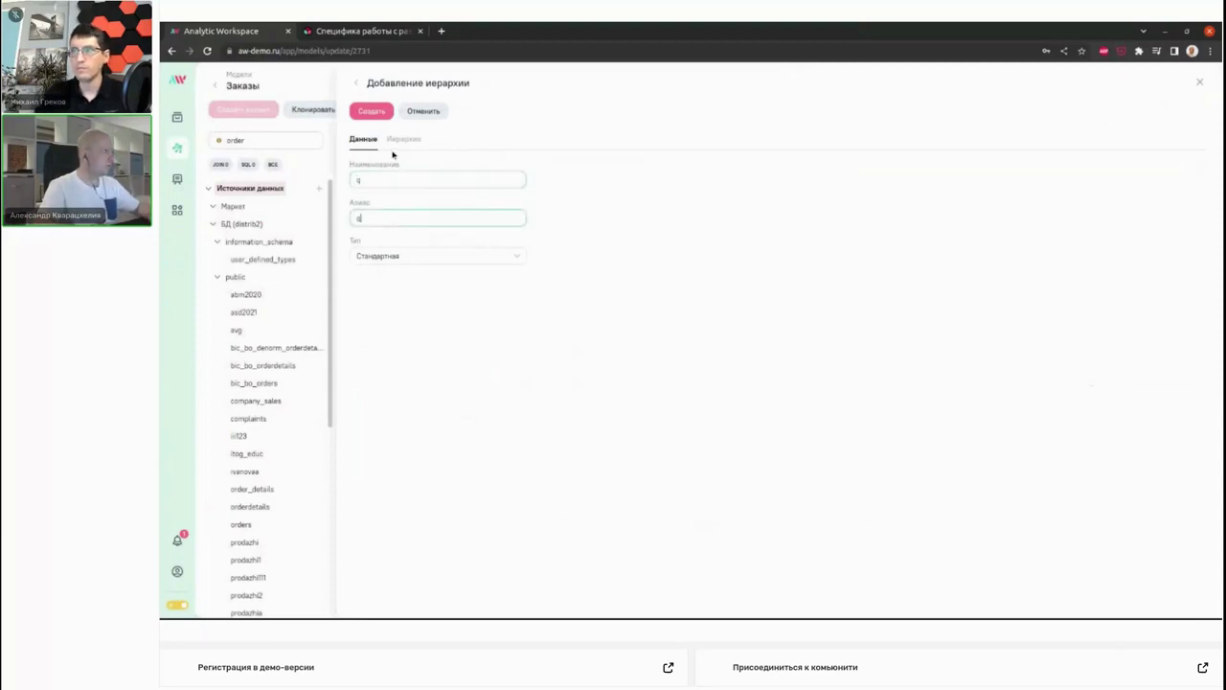
click(371, 112)
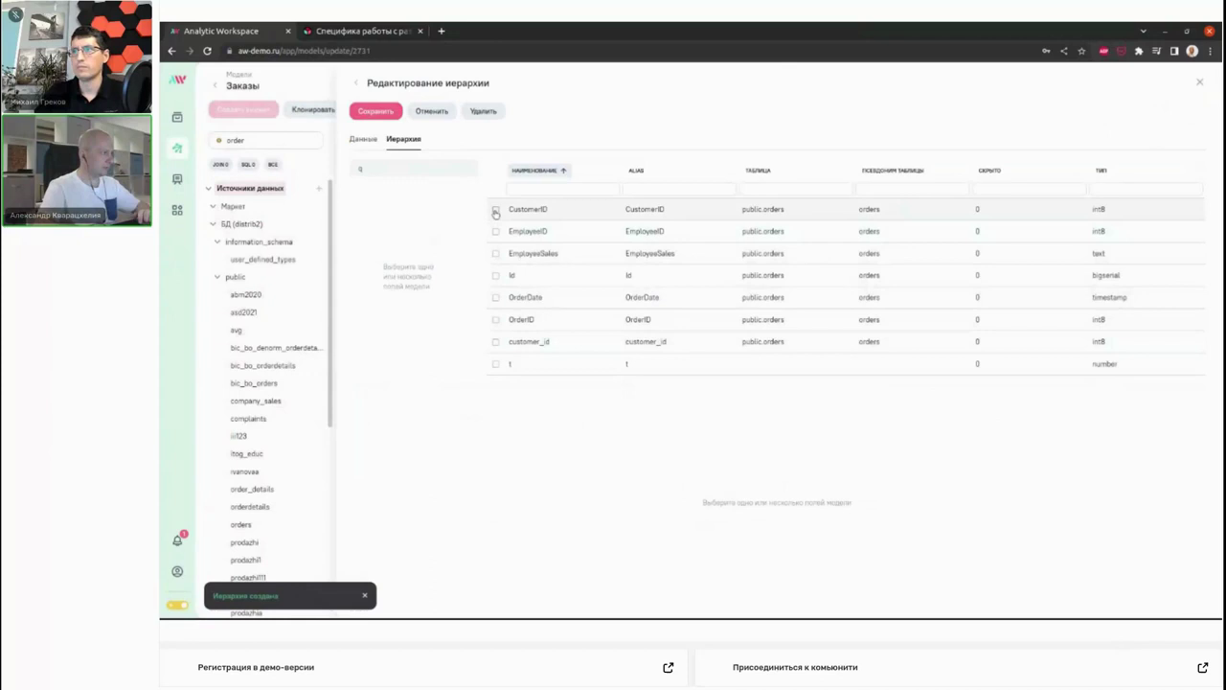
Add CustomerID and OrderID as hierarchy levels, preview the orders under customer 2, and save the hierarchy.
click(495, 210)
click(496, 320)
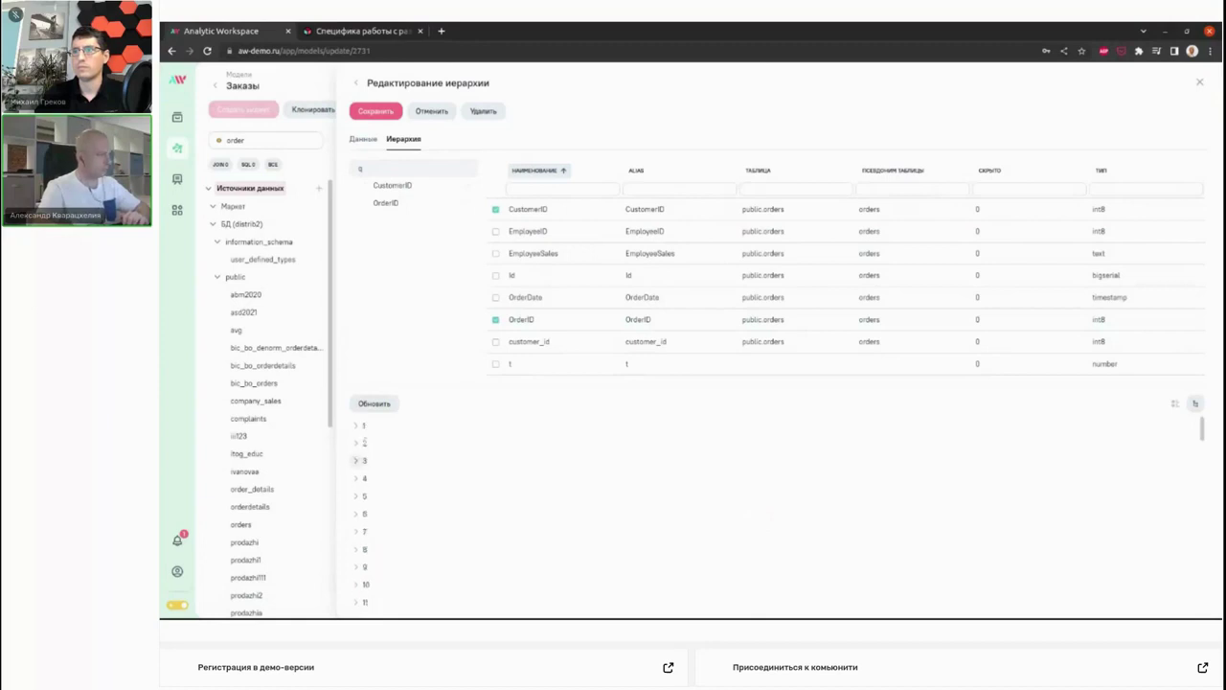
click(357, 443)
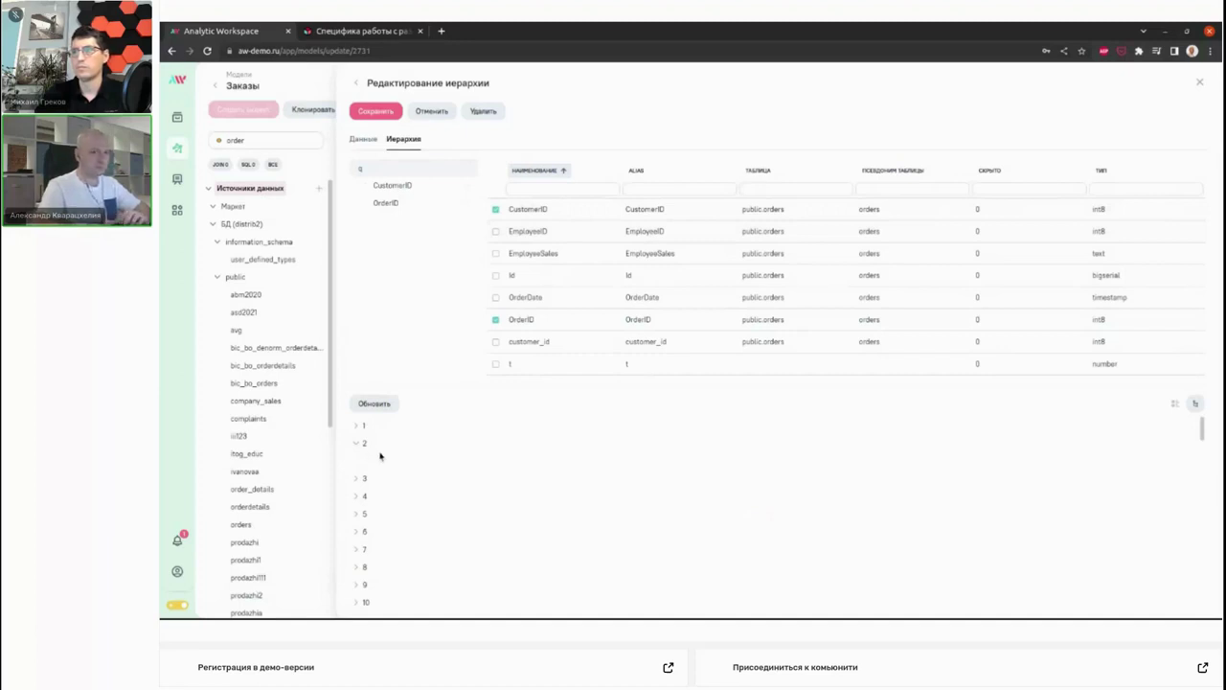
scroll(396, 498, down, 1)
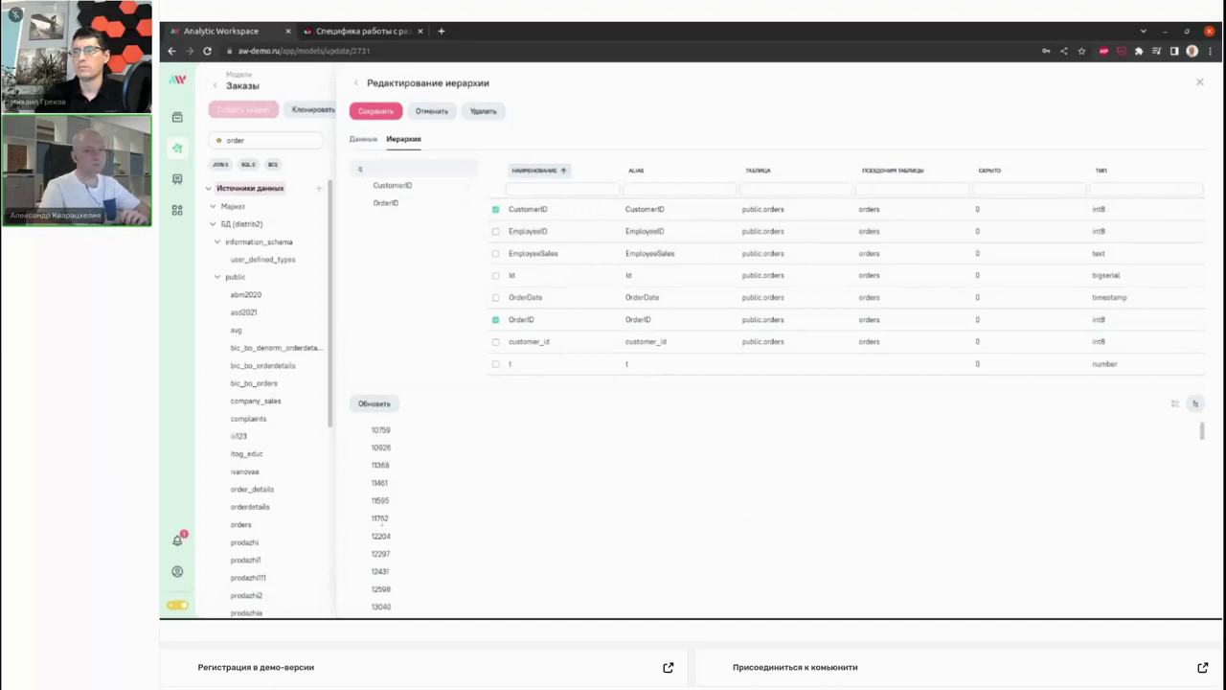
scroll(381, 525, up, 1)
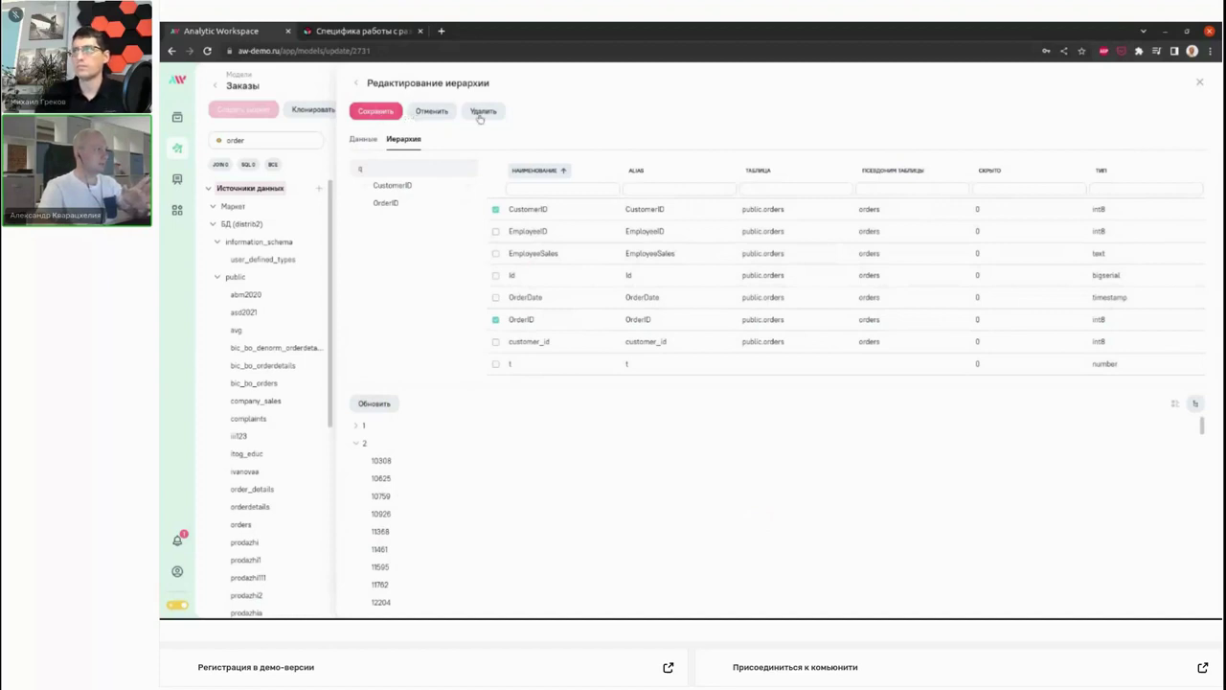
click(378, 112)
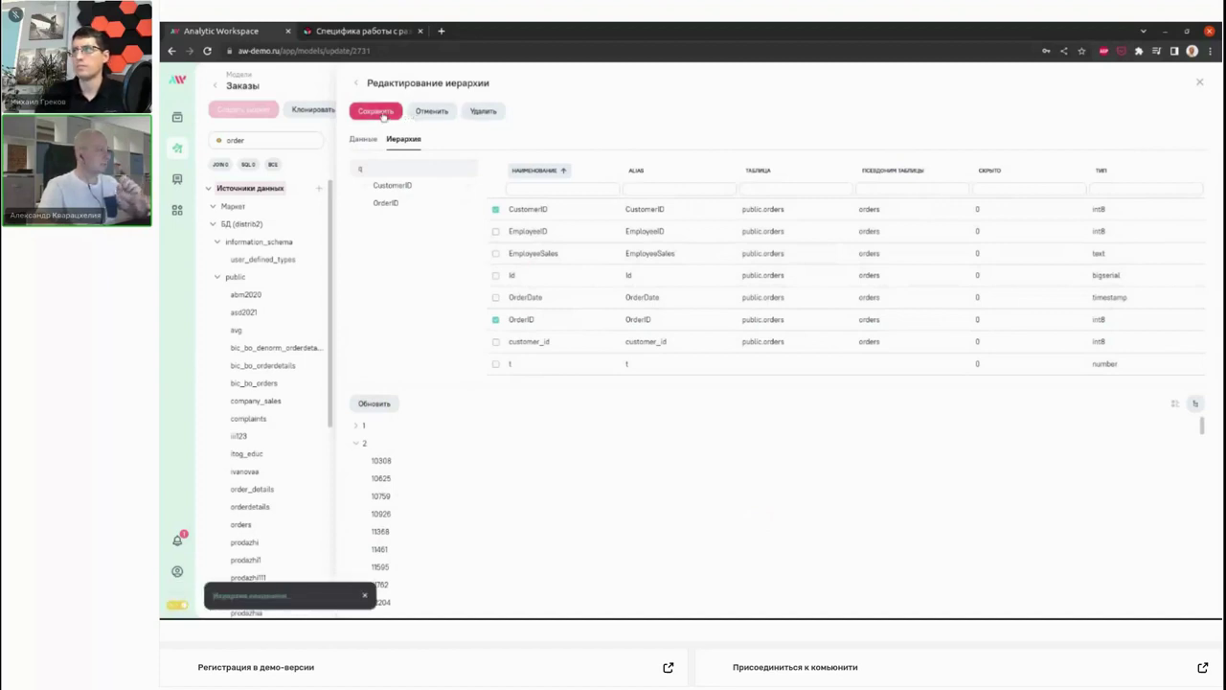
Create a date hierarchy from the OrderDate field with name a, alias a and the levels Год, Месяц (число) and День.
click(1198, 83)
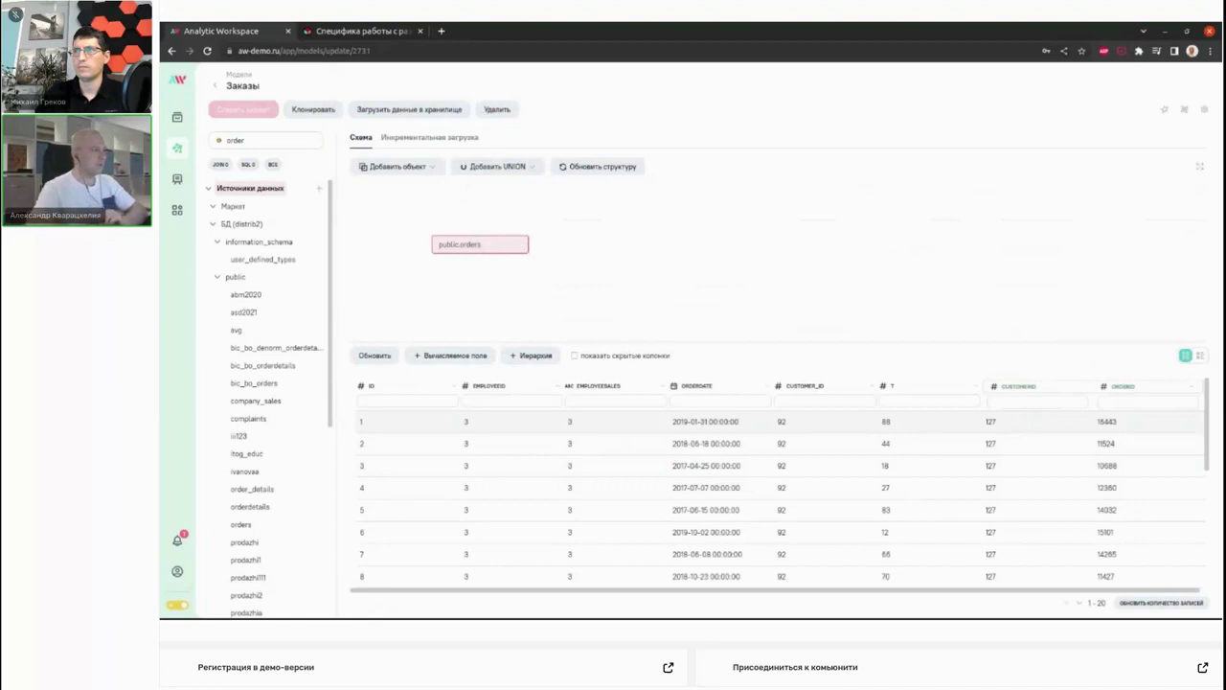
click(770, 386)
click(783, 422)
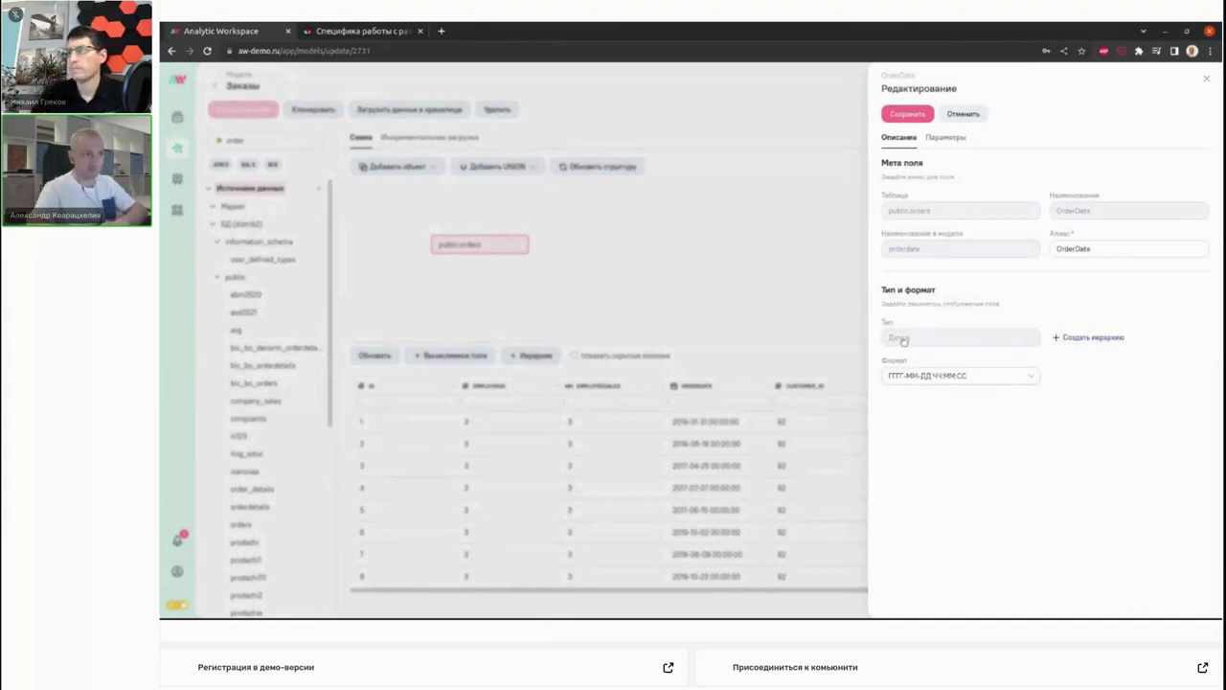
click(1110, 338)
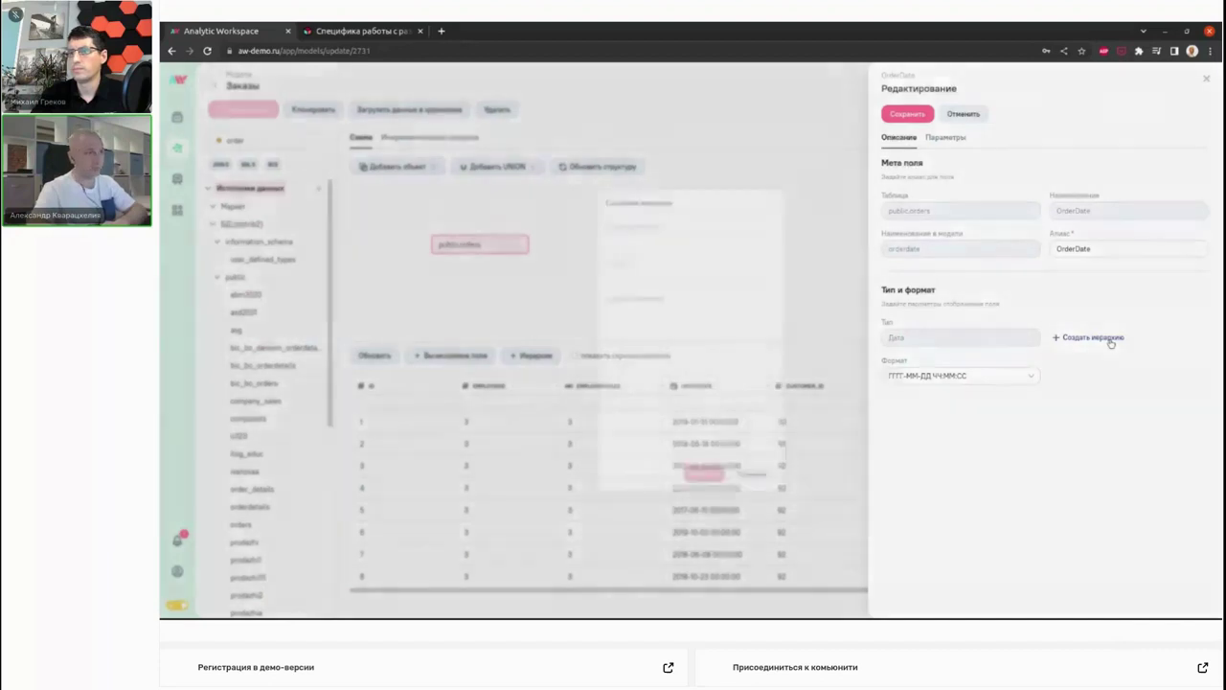
click(656, 231)
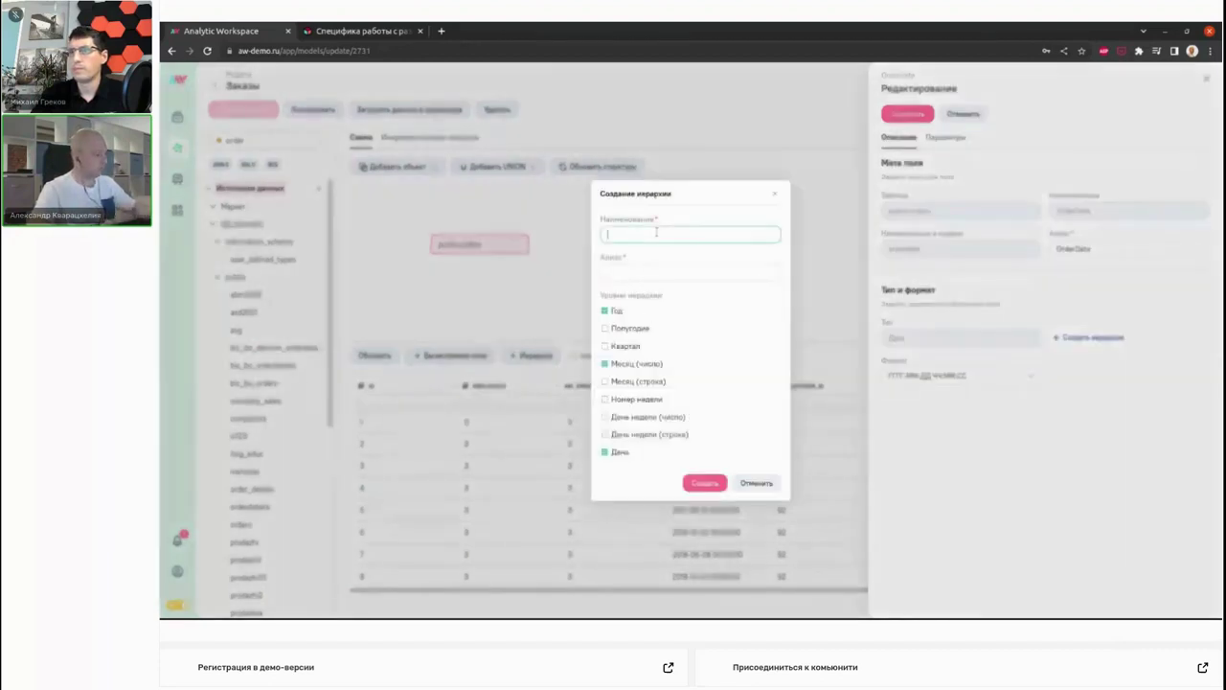
text(a)
click(656, 269)
text(a)
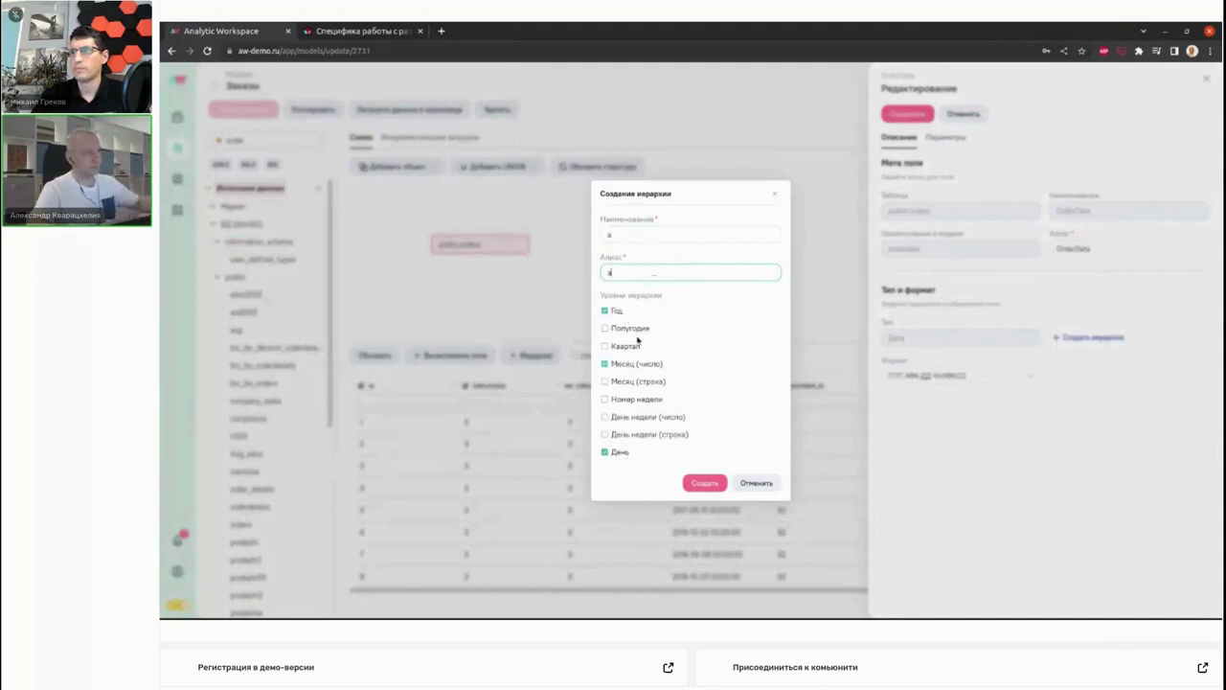
click(705, 483)
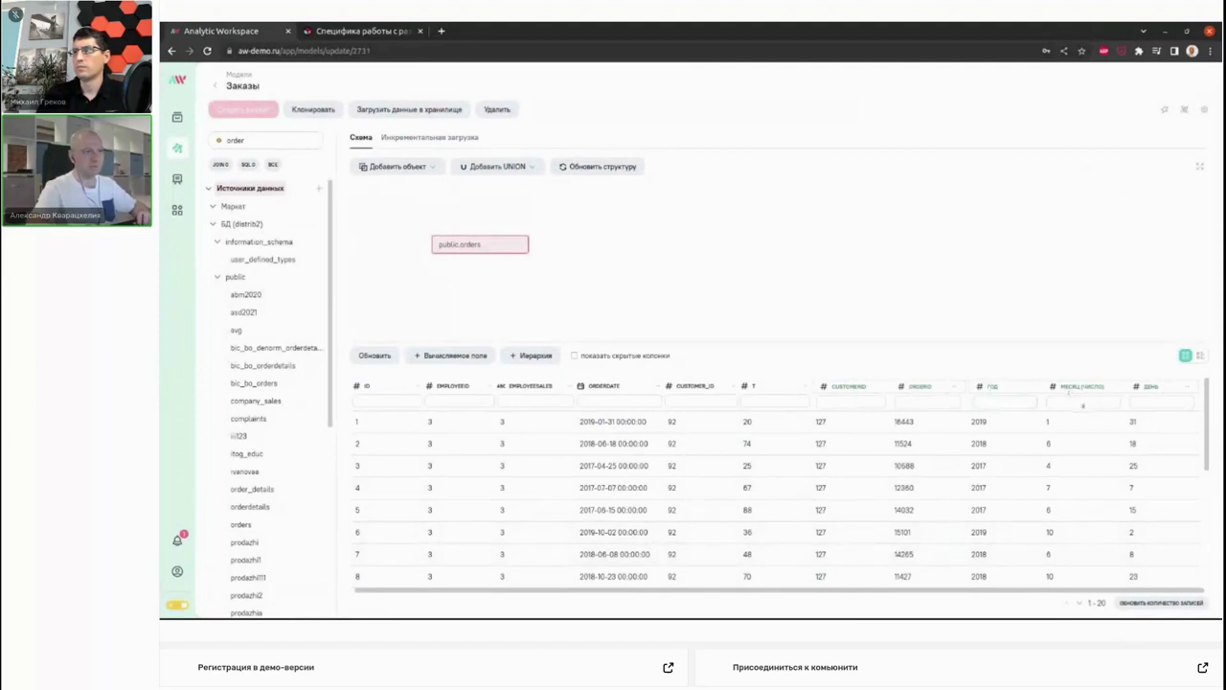
drag(582, 421, 628, 423)
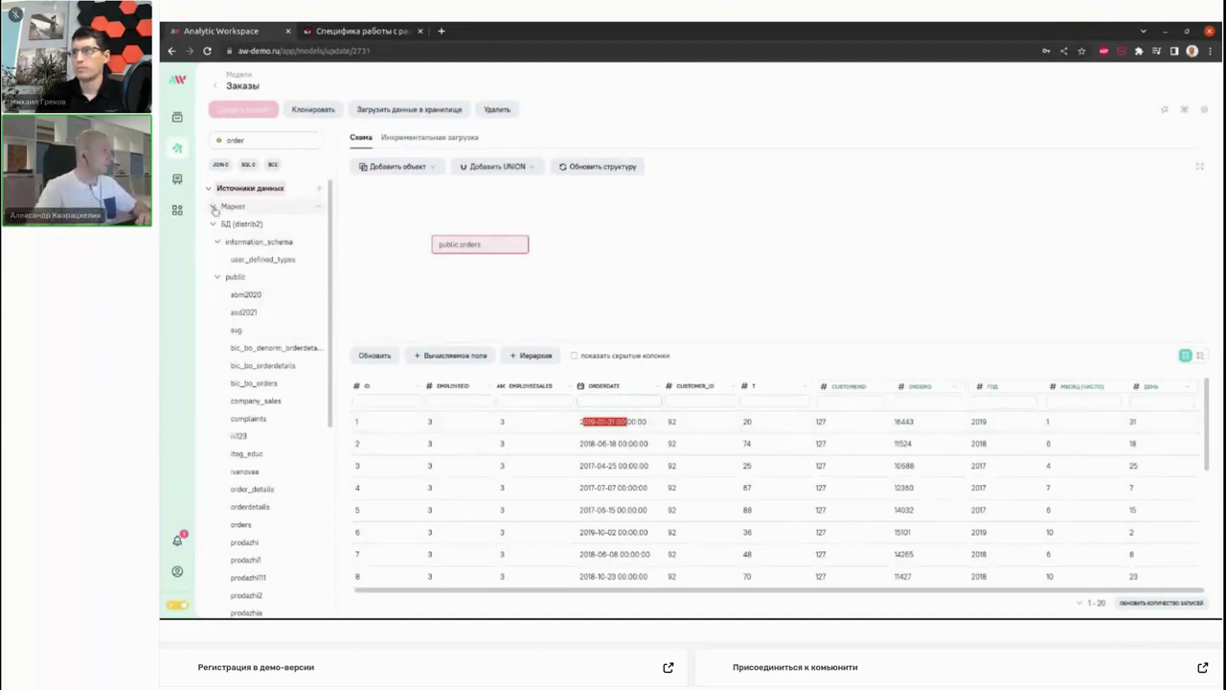
Clear the object search and collapse the БД (distrib2) source tree.
double_click(235, 139)
key(BackSpace)
click(212, 223)
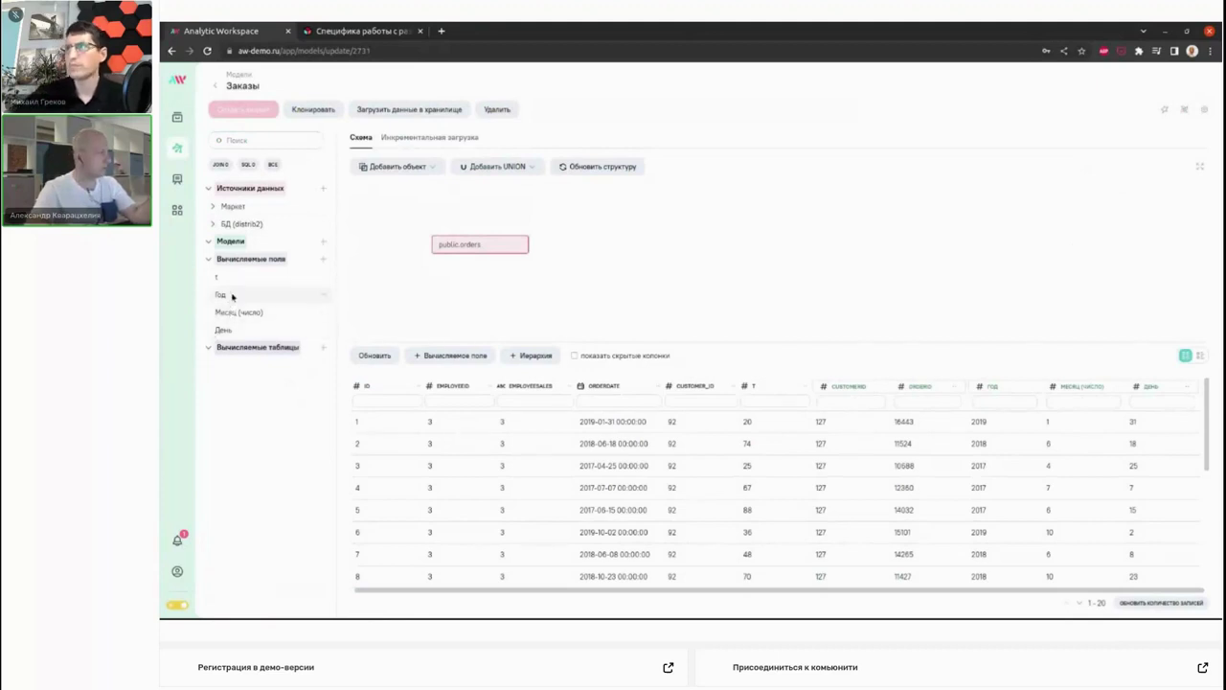
View the formula of the Год calculated field, then close its settings without changes.
click(323, 296)
click(246, 283)
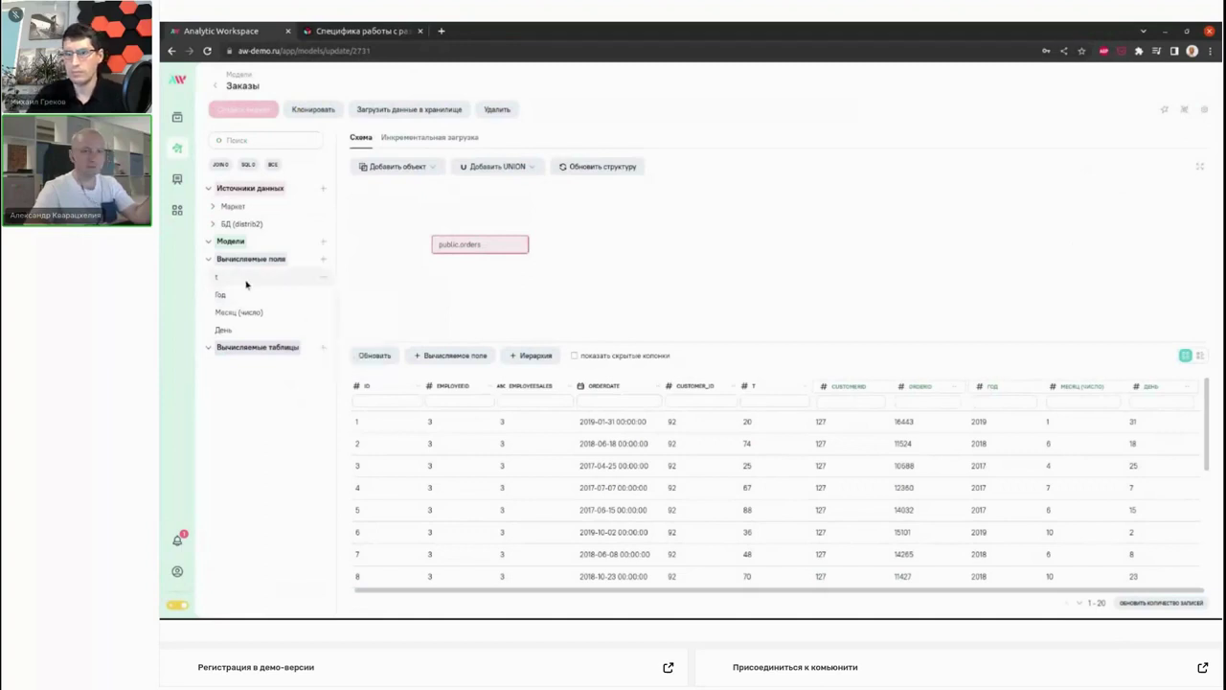
click(322, 296)
click(353, 316)
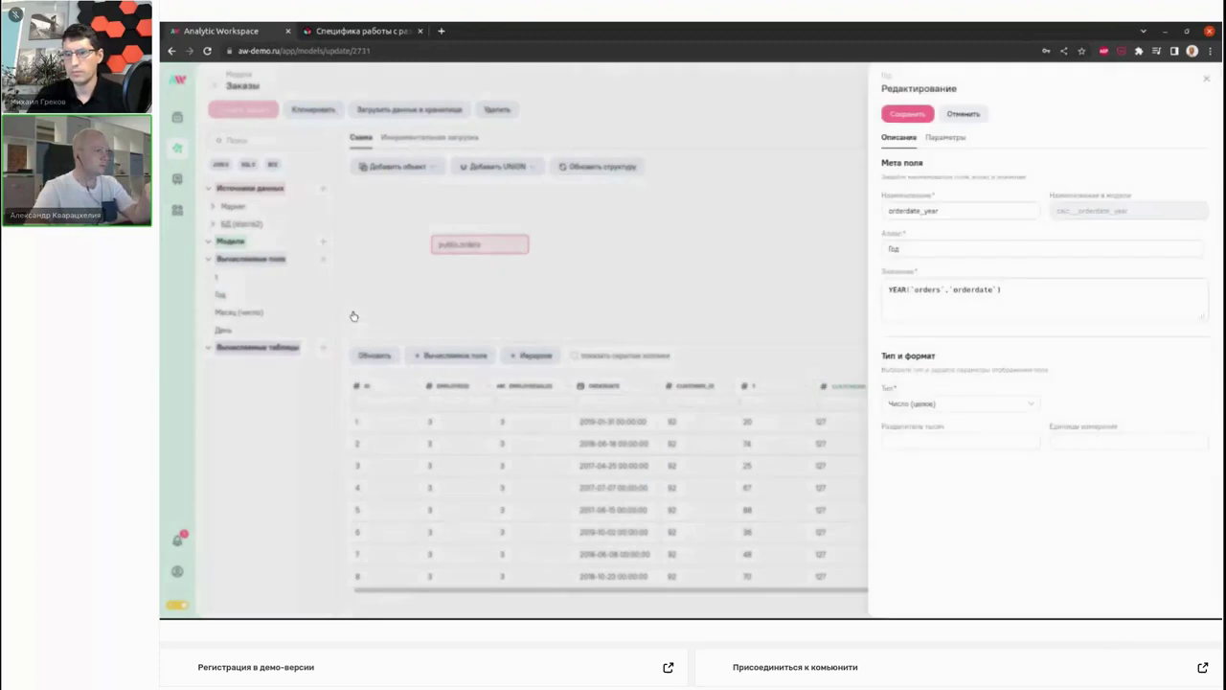
drag(1004, 290, 887, 290)
double_click(897, 289)
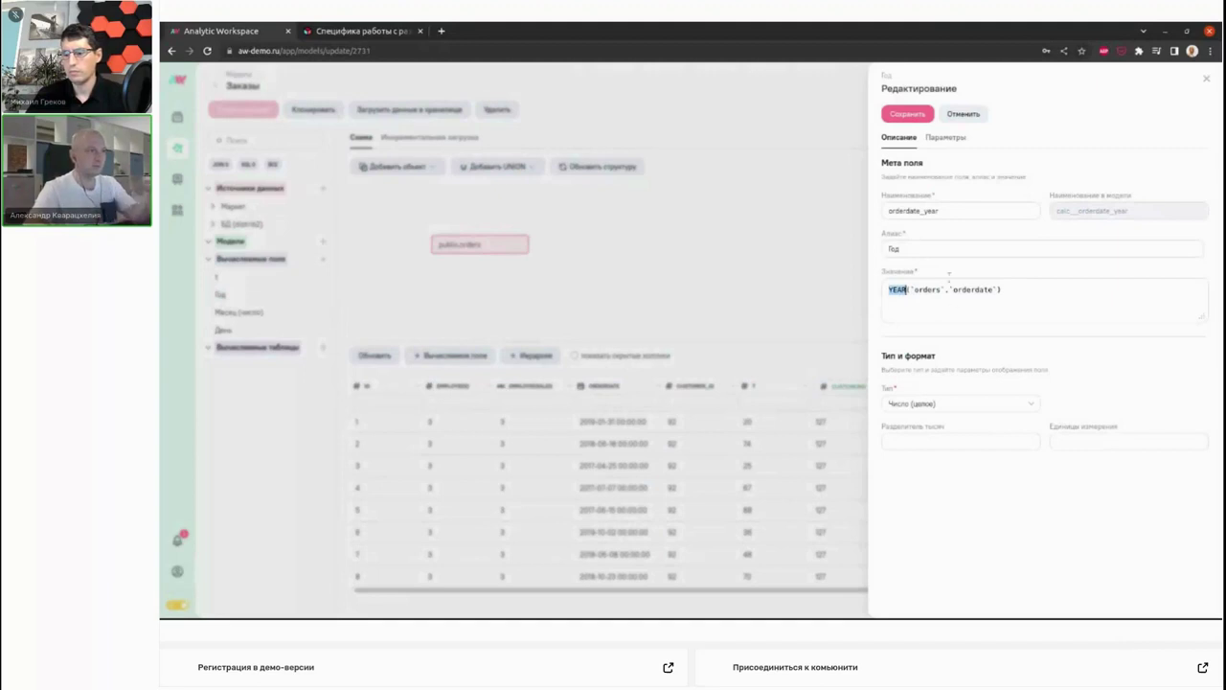
click(1206, 79)
View the formula of the Месяц (число) calculated field, then close its settings without changes.
click(323, 316)
click(338, 331)
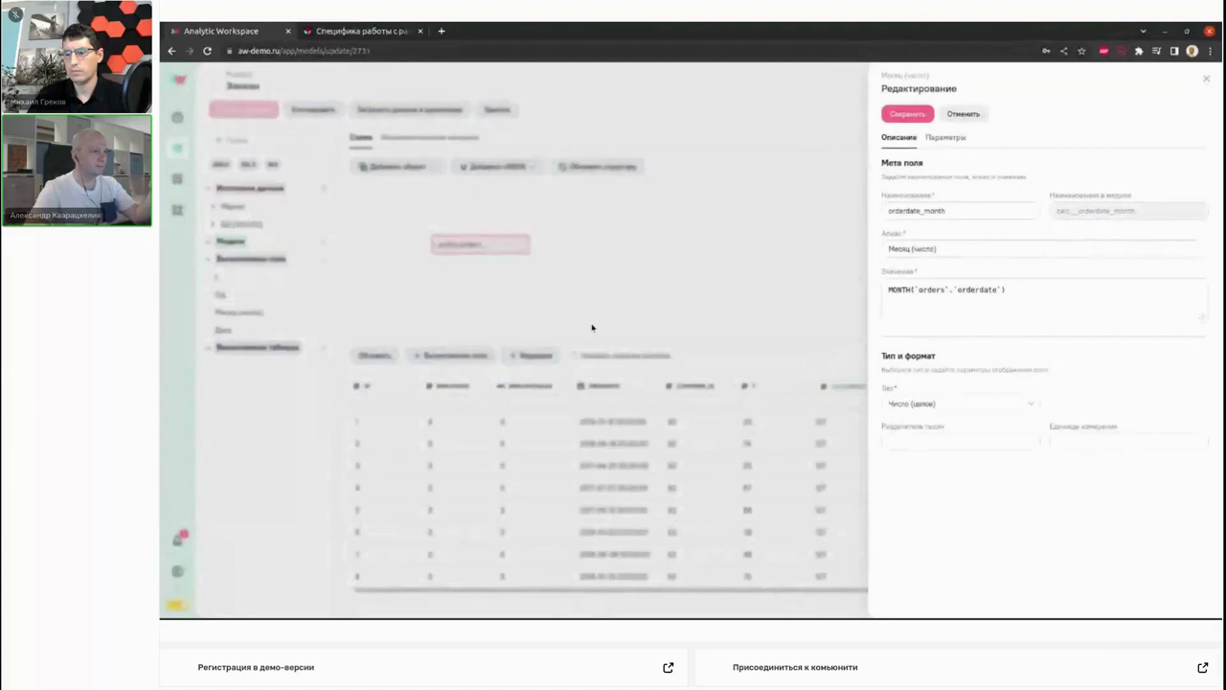
drag(1006, 290, 886, 289)
click(1206, 79)
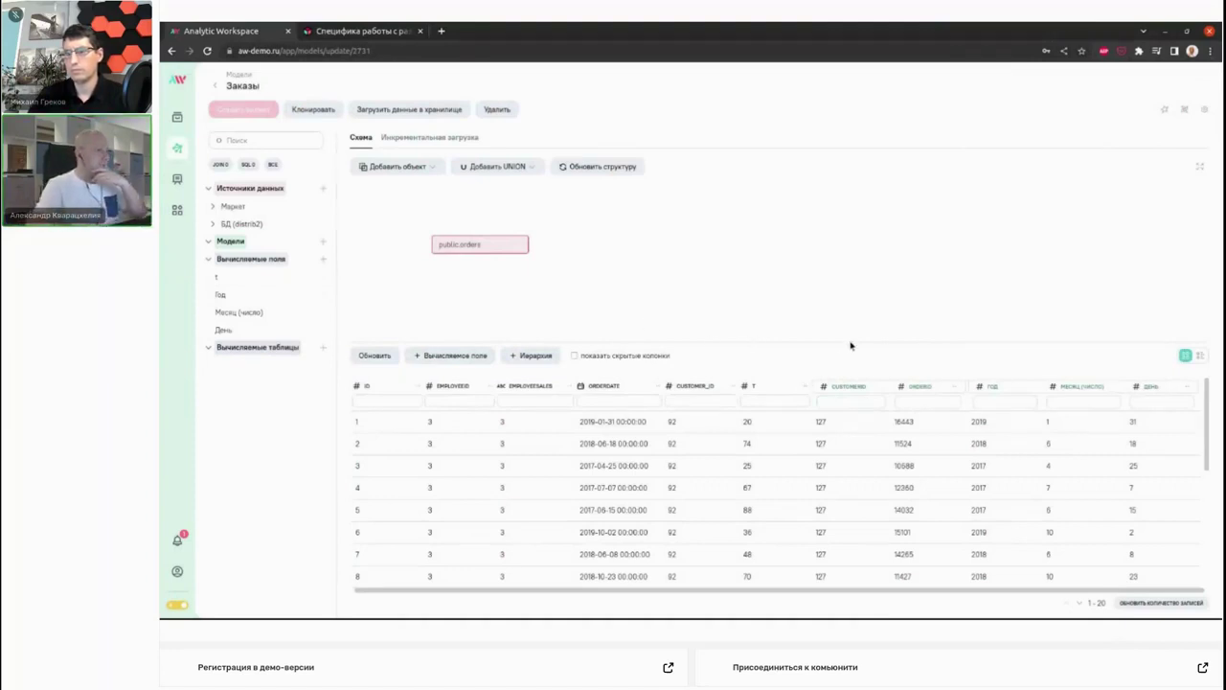
Enlarge the schema area, search for order, and add the orderdetails table from БД (distrib2) to the schema joined to public.orders.
drag(850, 340, 847, 394)
drag(520, 241, 504, 262)
click(214, 226)
click(259, 140)
text(orders)
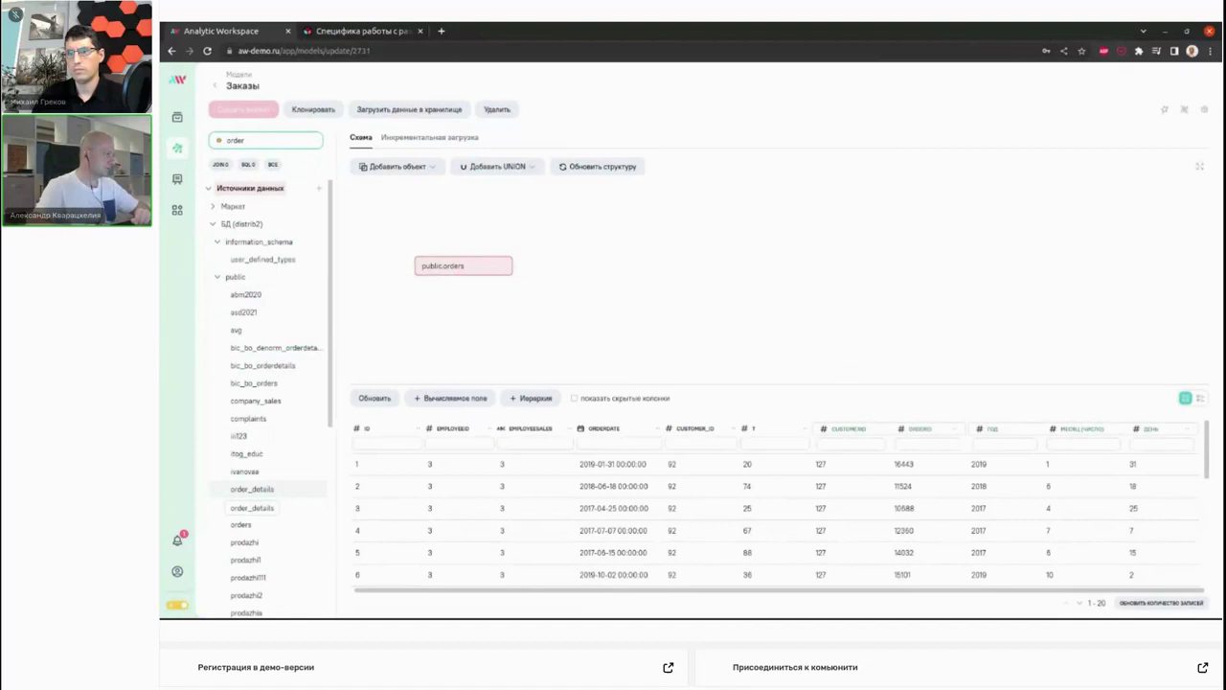
drag(260, 506, 402, 497)
drag(582, 430, 651, 317)
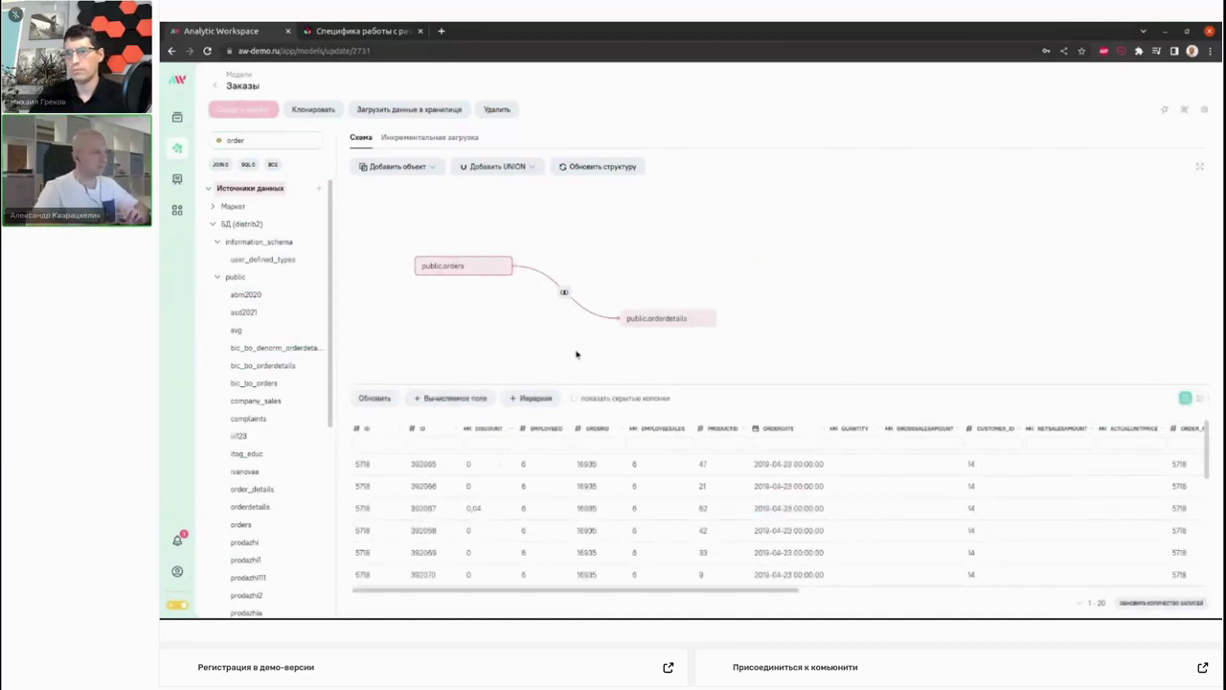
Rearrange the public.orders and public.orderdetails blocks in the schema and enlarge the data preview area.
drag(500, 264, 502, 239)
drag(652, 319, 636, 306)
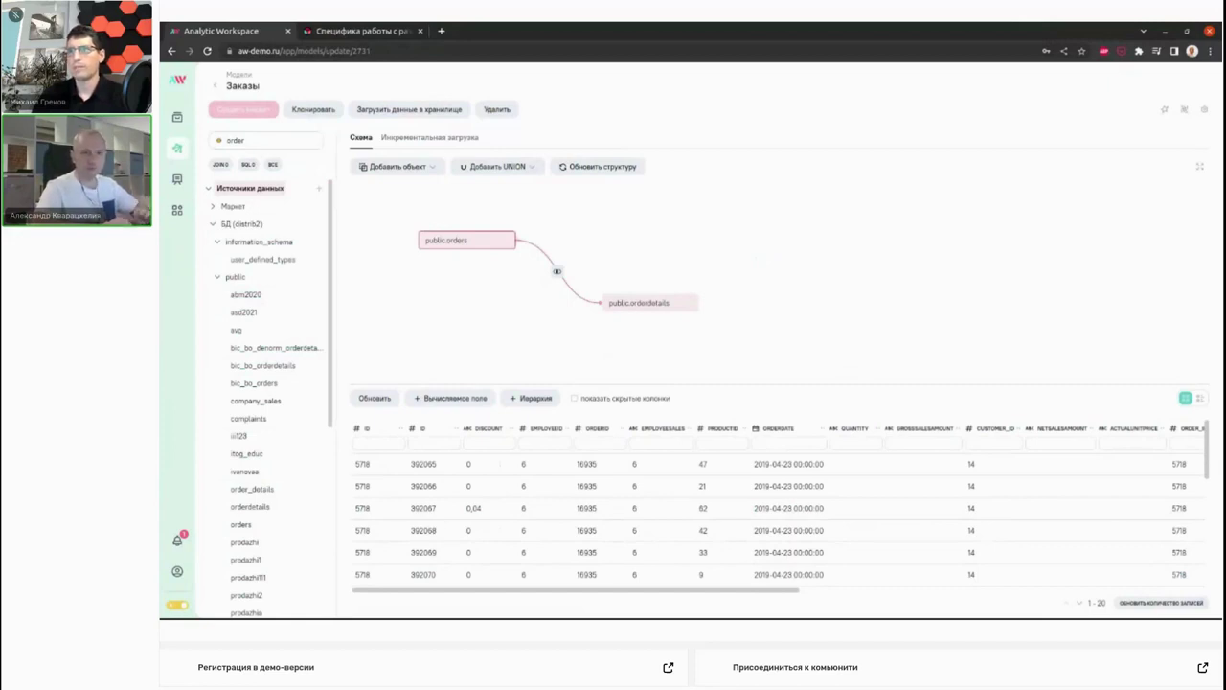
mouse_move(503, 247)
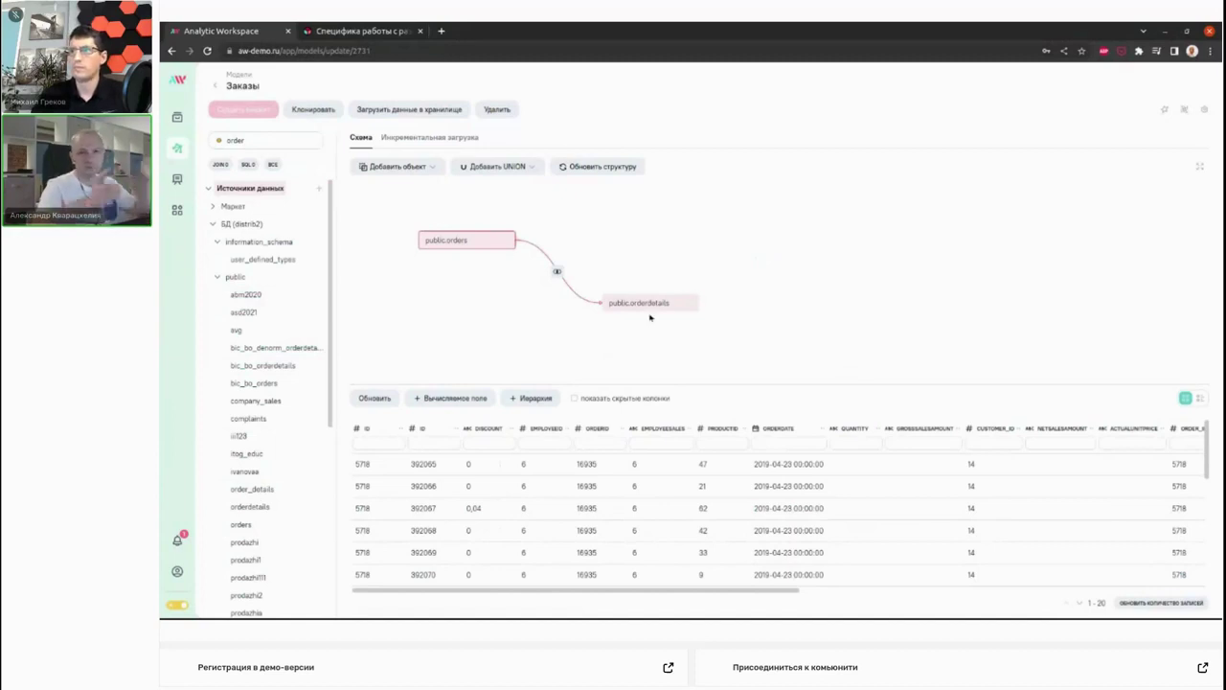
drag(813, 386, 817, 344)
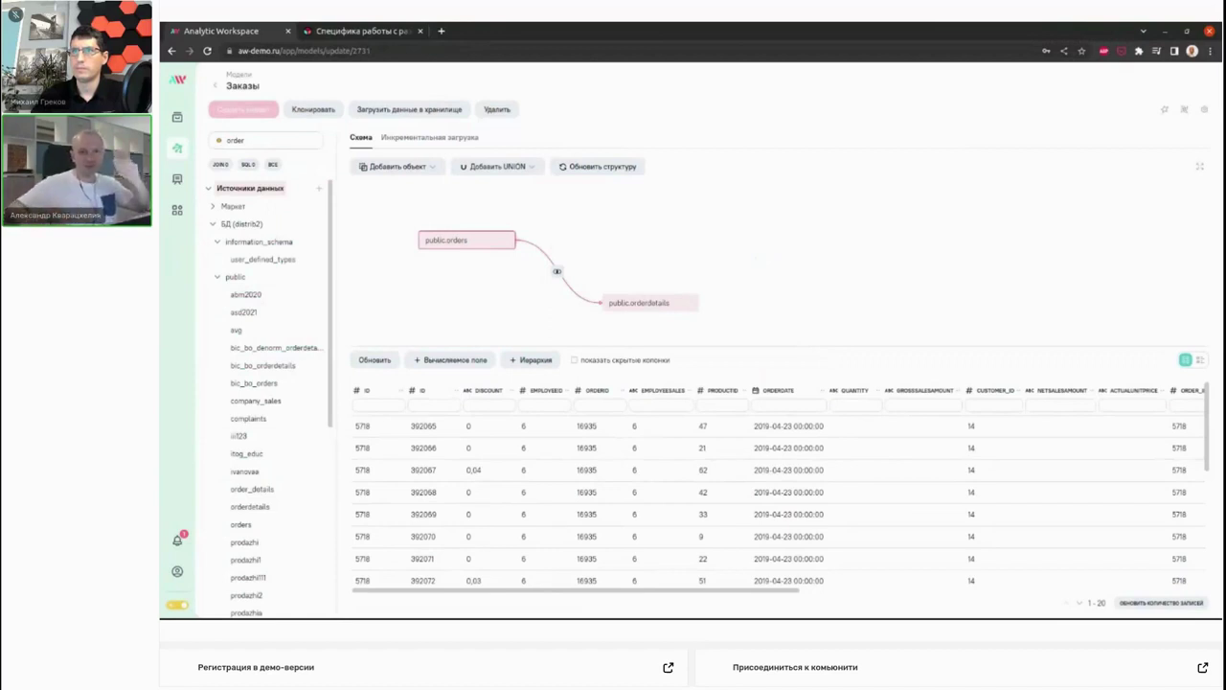
Examine the model's field list, checking the source table and table alias of the EmployeeSales and Quantity fields.
mouse_move(664, 307)
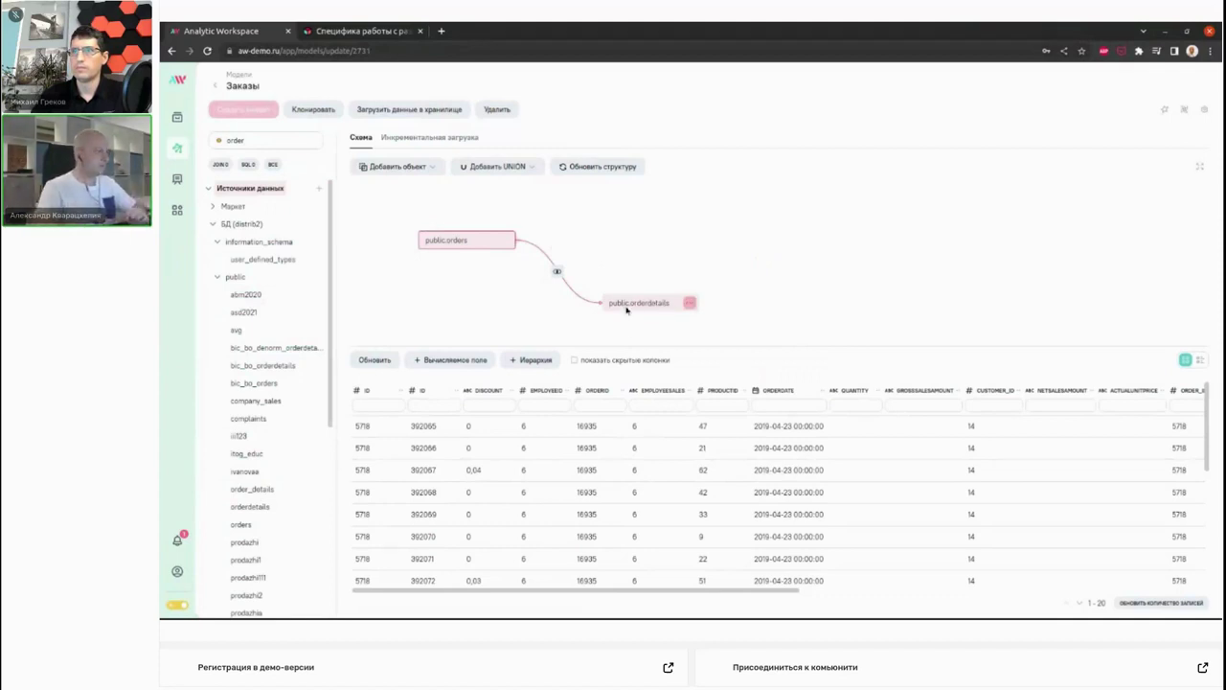
click(1200, 359)
scroll(564, 491, down, 5)
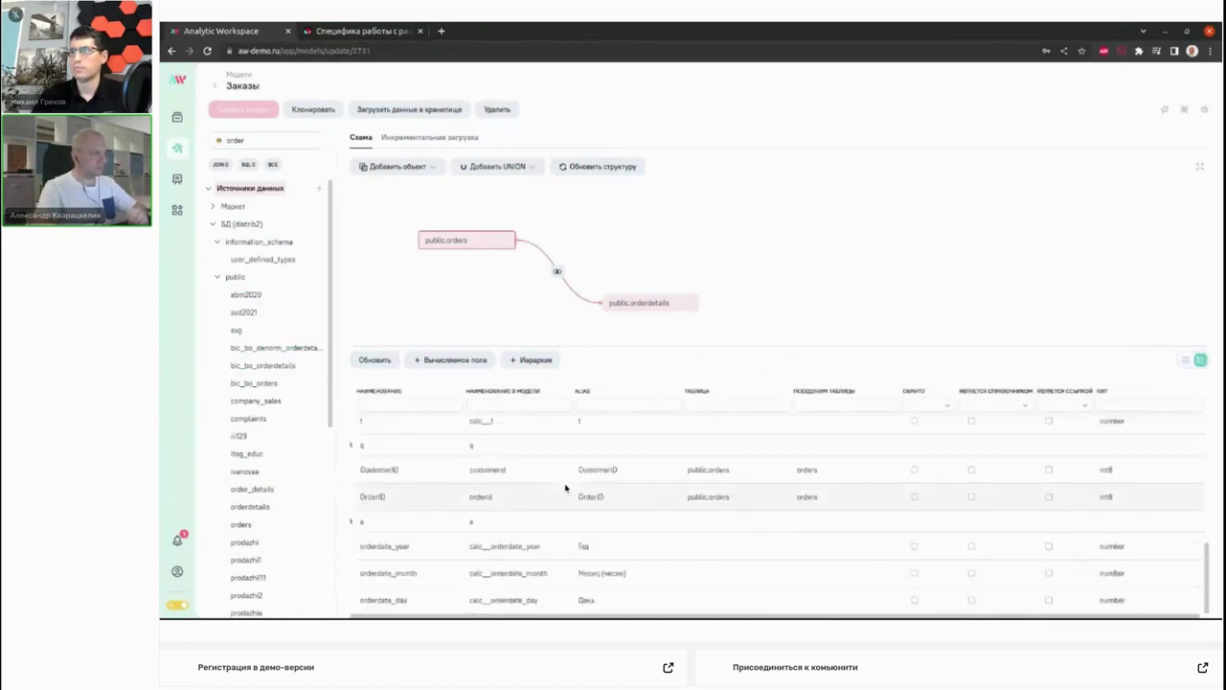
scroll(518, 546, up, 3)
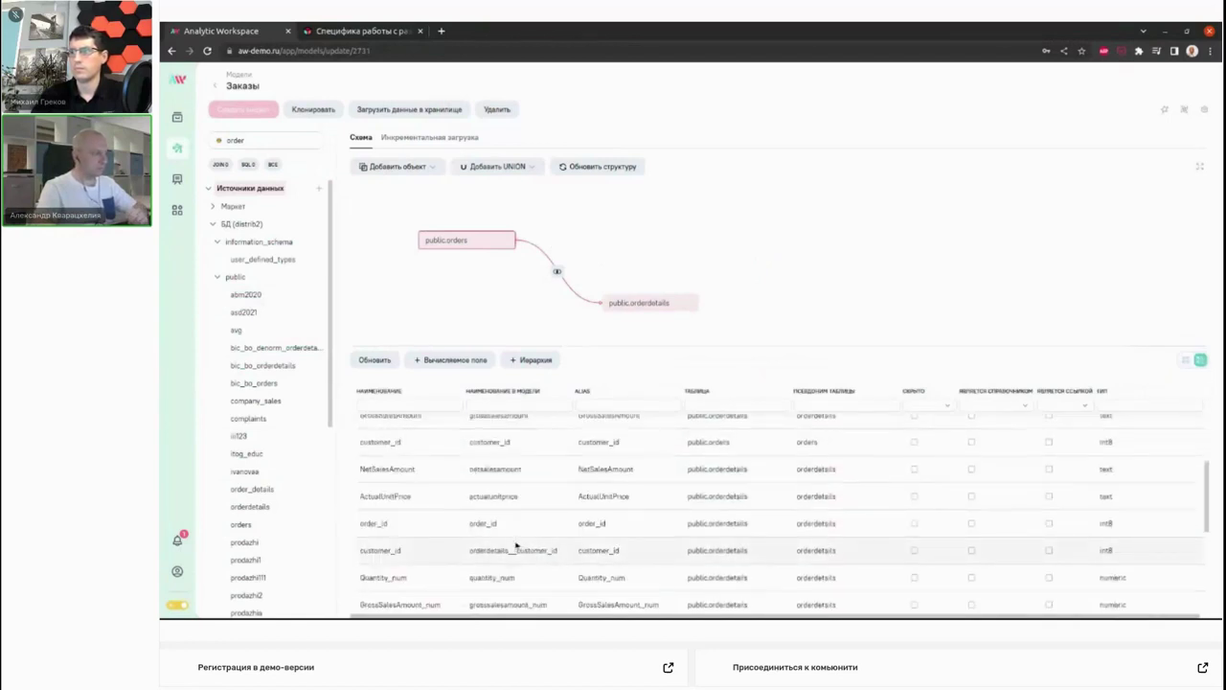
scroll(777, 501, up, 3)
click(627, 439)
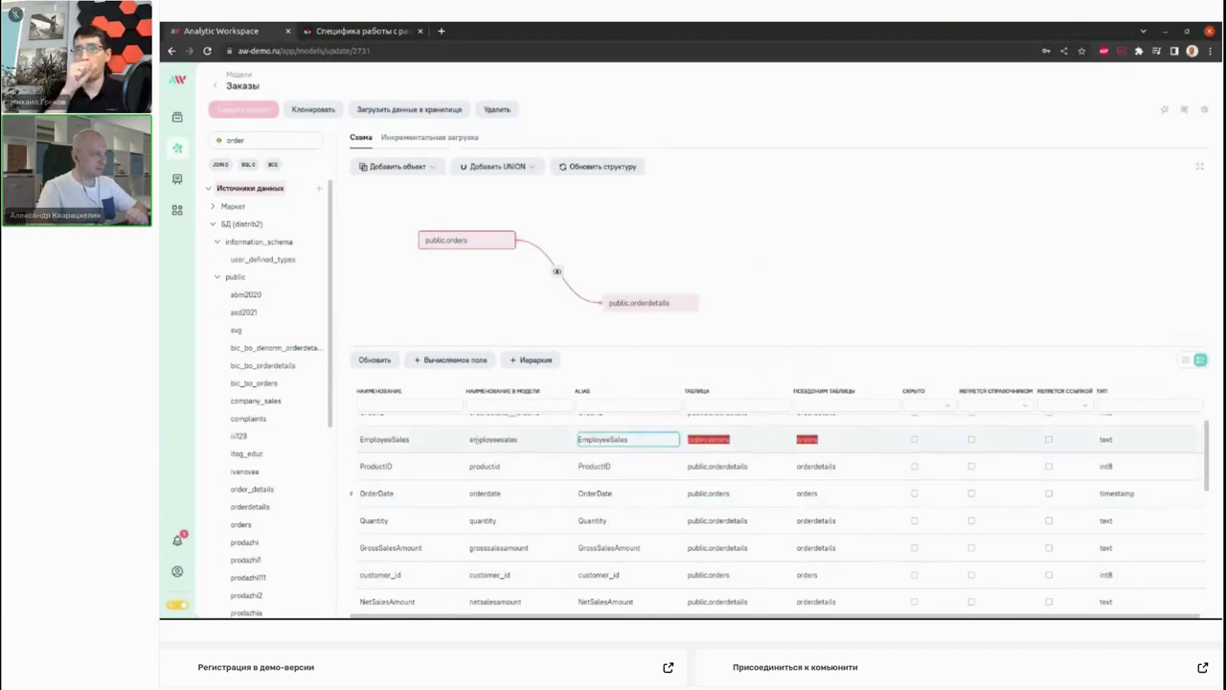
click(814, 439)
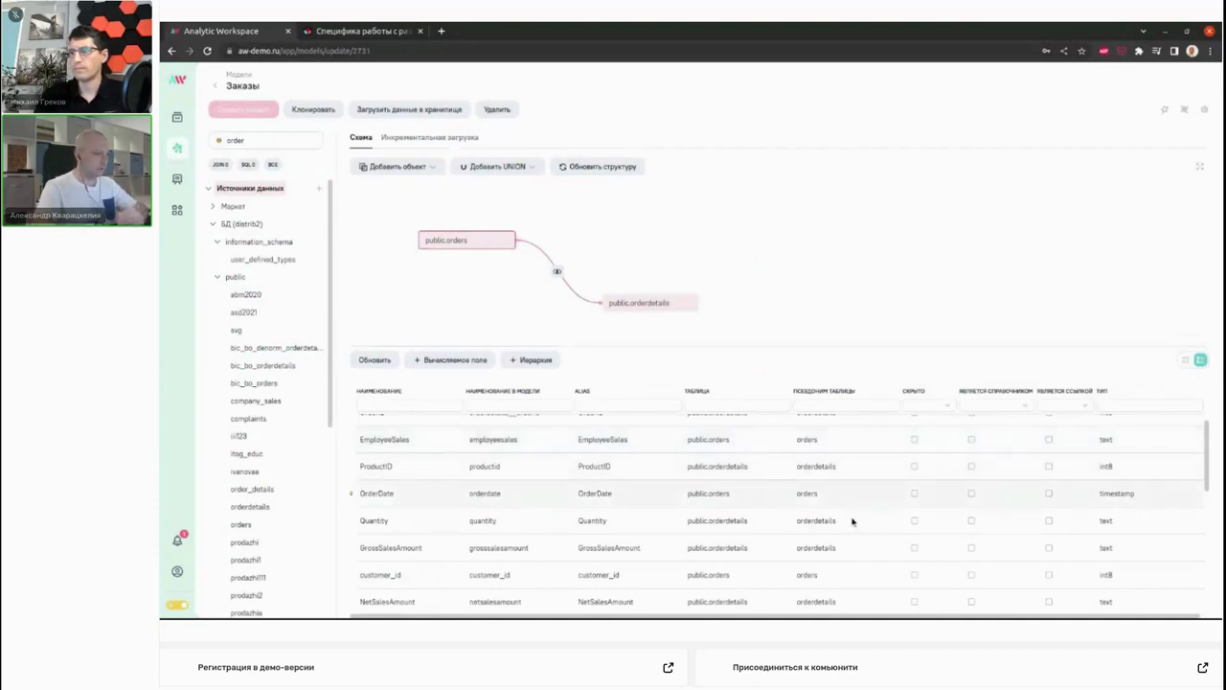
double_click(816, 521)
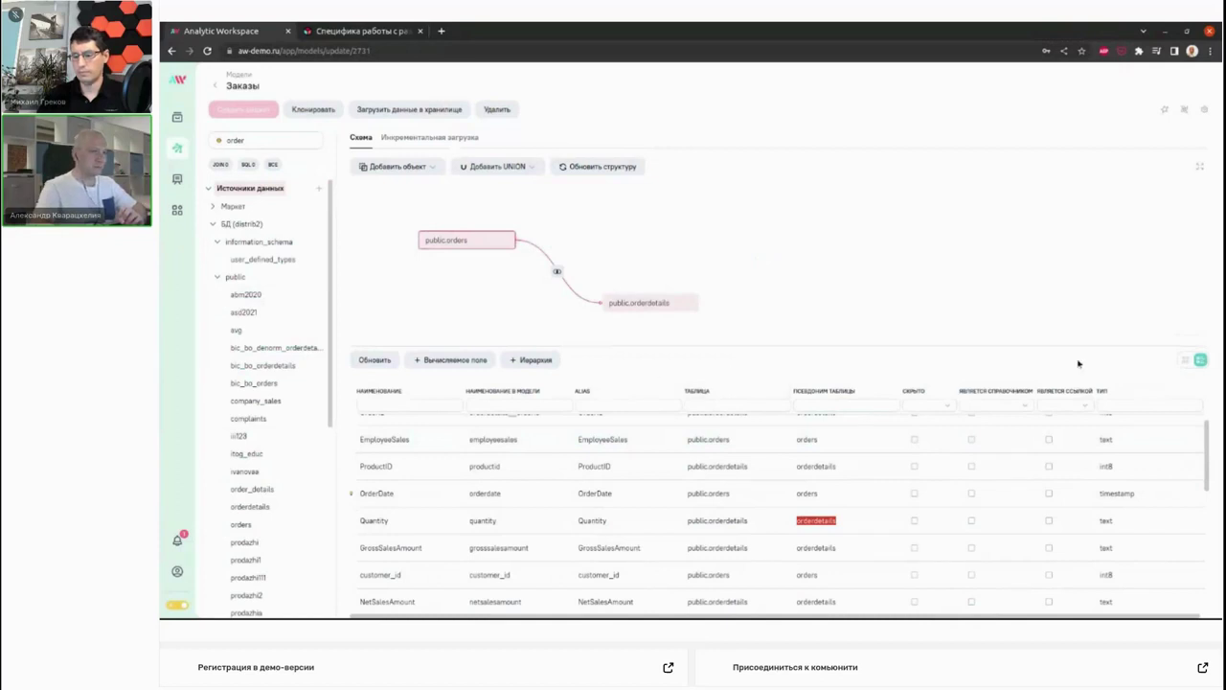
Return to the data preview and examine the order ID values in the joined rows.
click(1185, 359)
drag(700, 590, 579, 600)
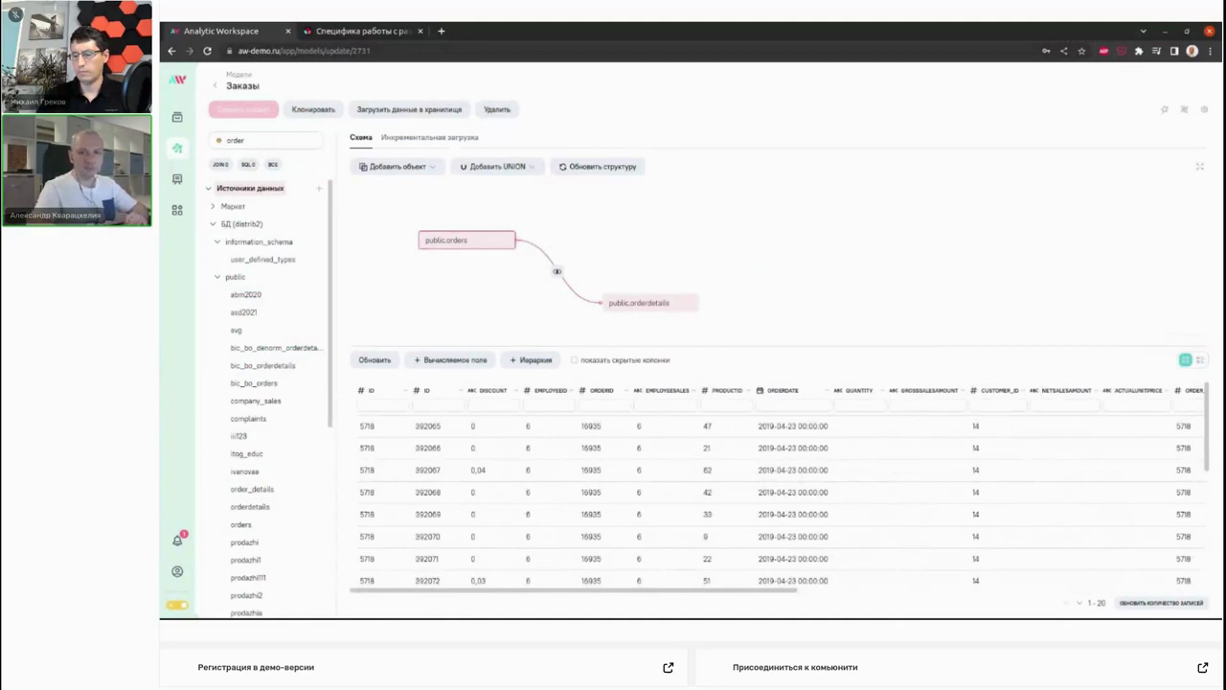
double_click(366, 426)
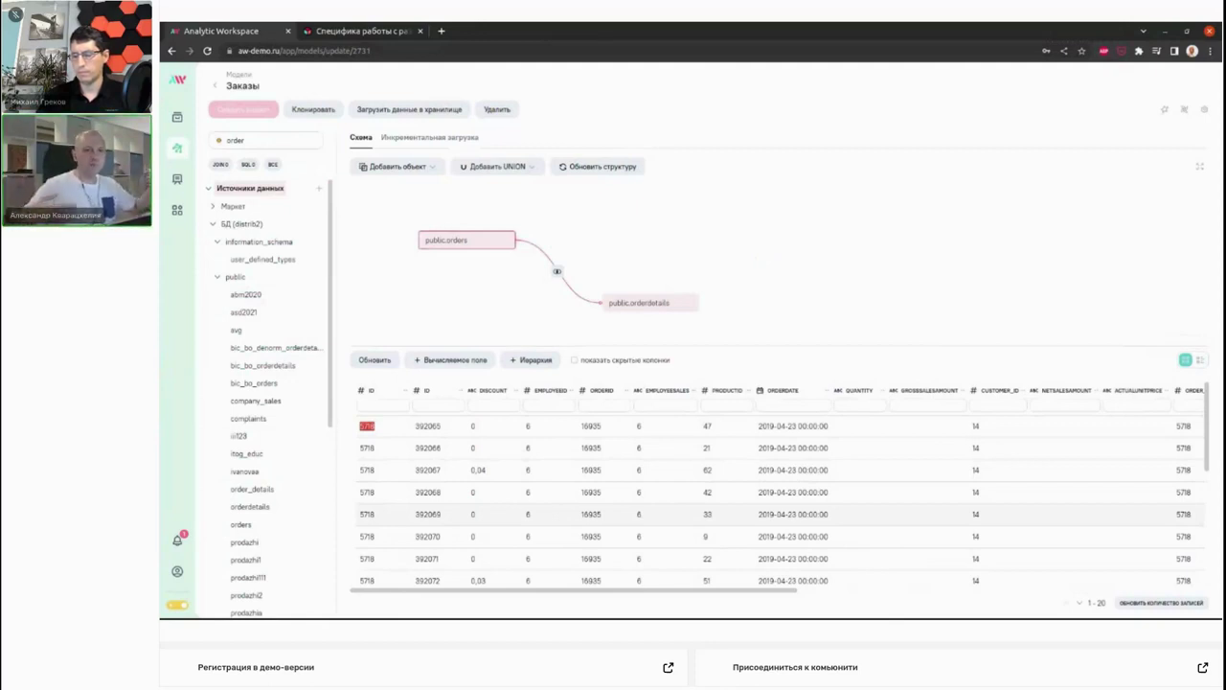
click(778, 251)
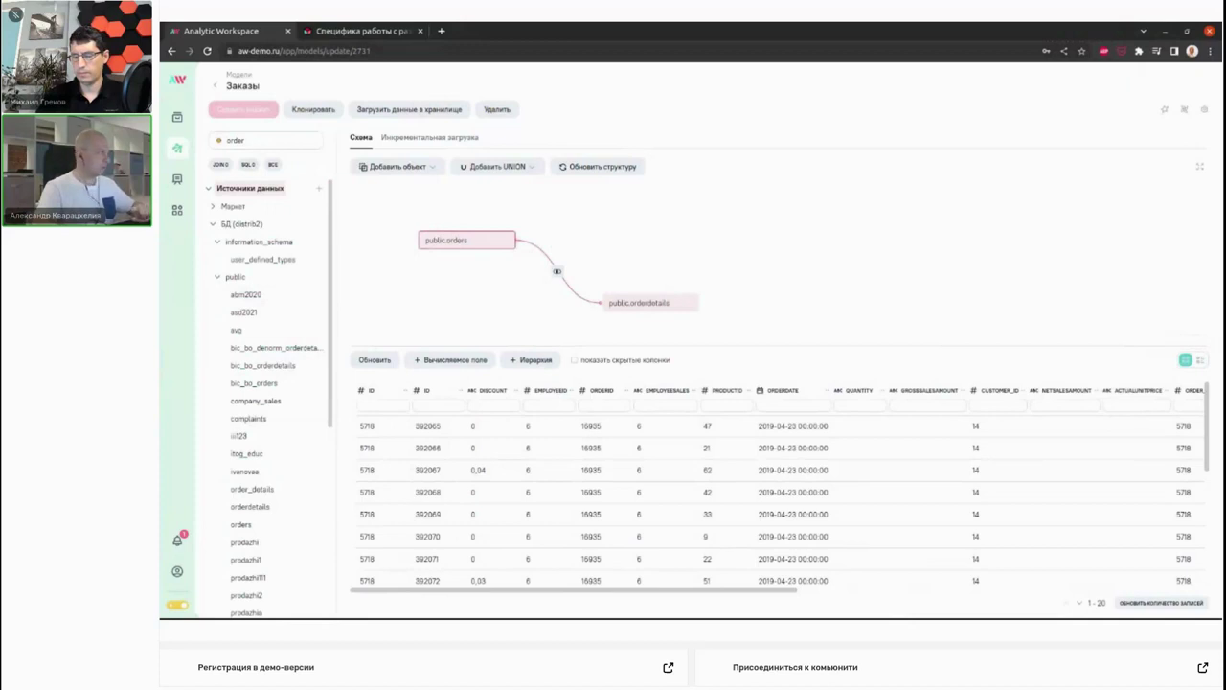
Collapse the БД (distrib2) source and add a UNION block named Маркет to the schema.
click(213, 223)
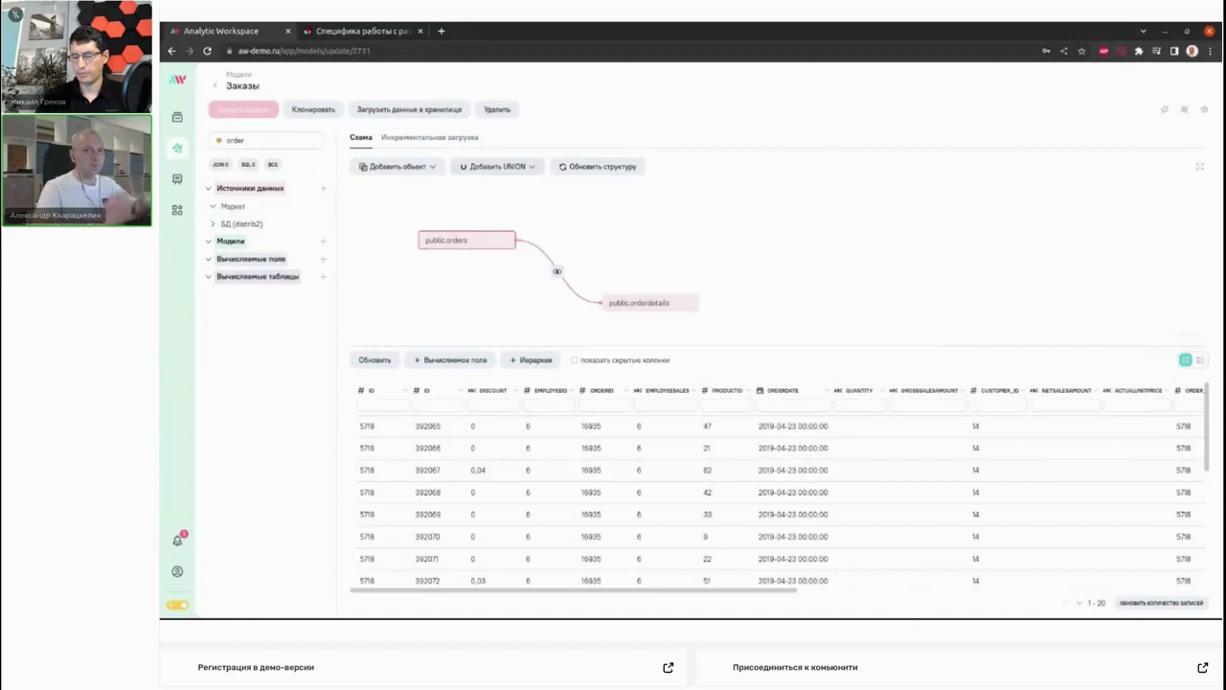
click(517, 168)
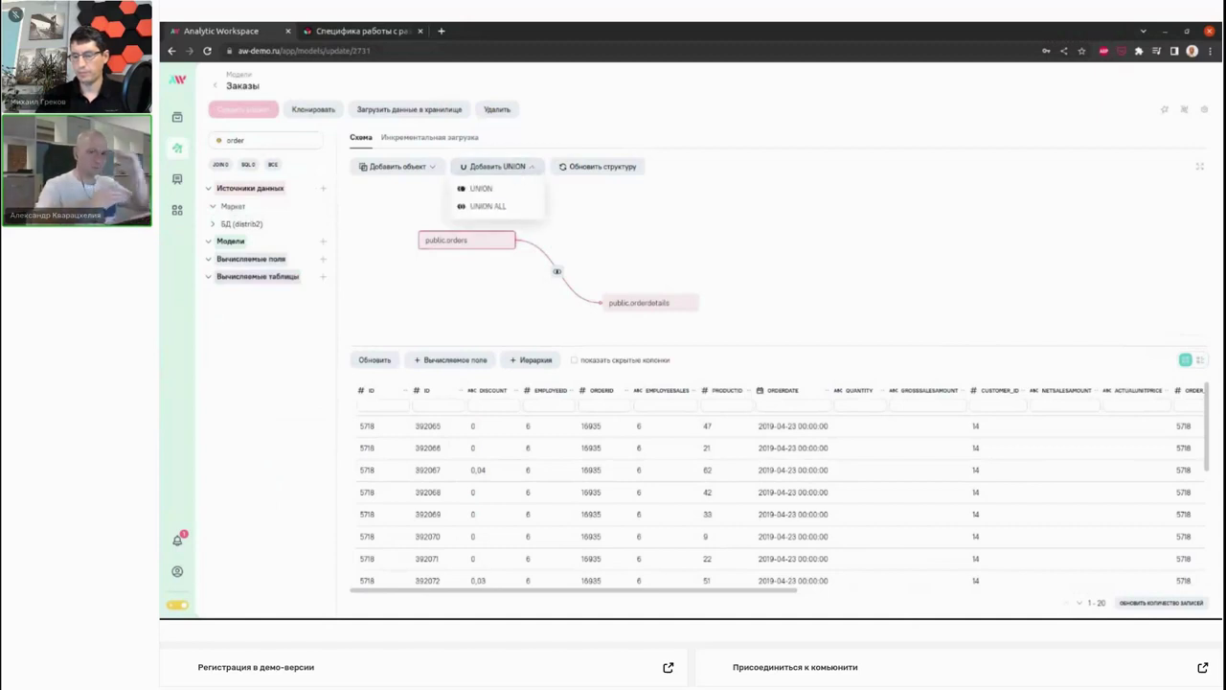
click(501, 189)
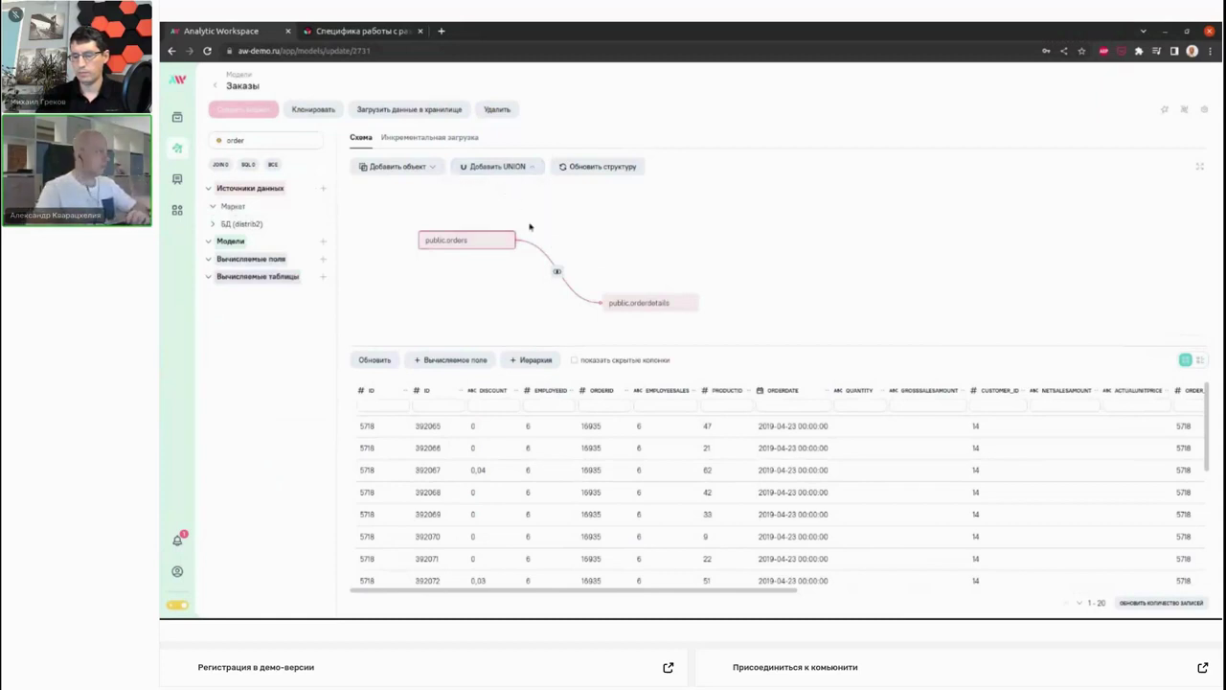
drag(464, 214, 867, 239)
click(868, 310)
text(Маркет)
key(Return)
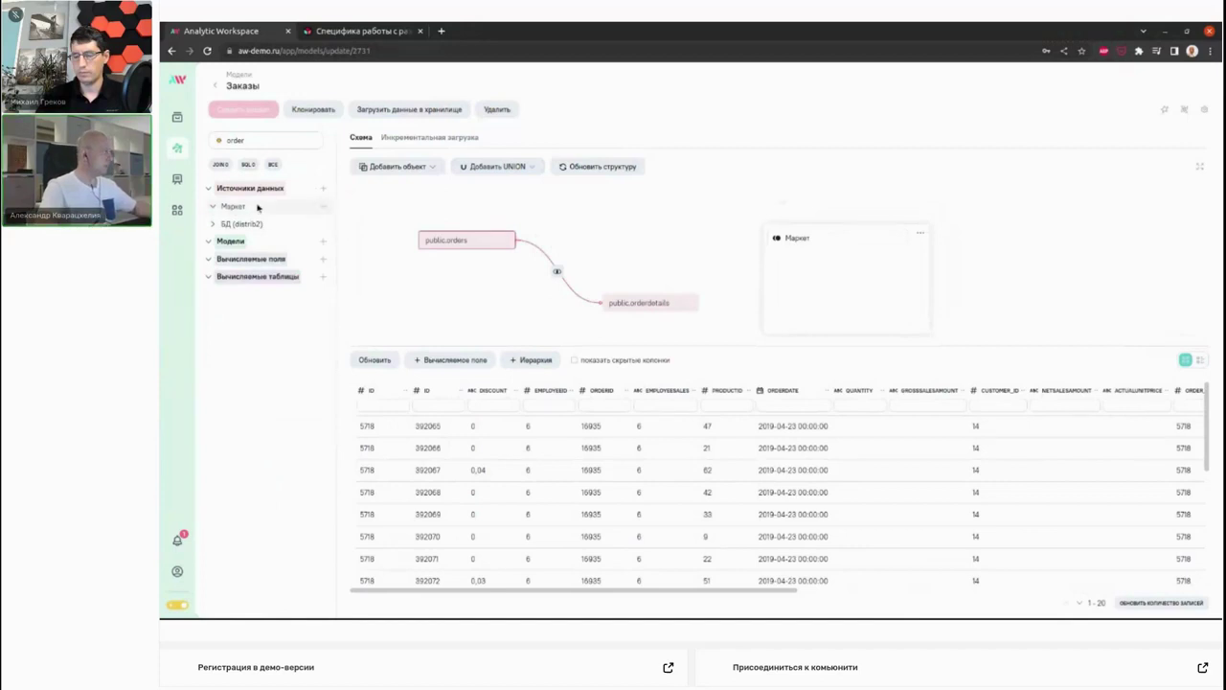
Clear the object search and add the Казань and Санкт-Петербург sheets of the Маркет source to the Маркет union.
double_click(262, 142)
key(BackSpace)
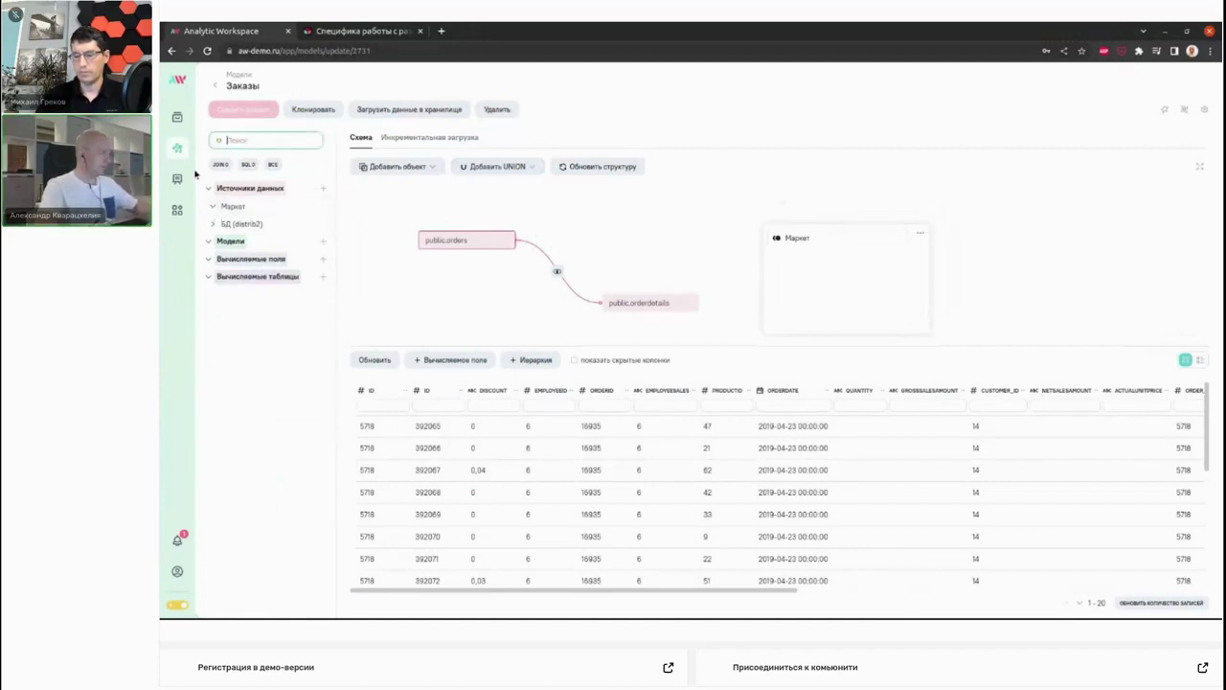
click(217, 224)
drag(274, 277, 801, 262)
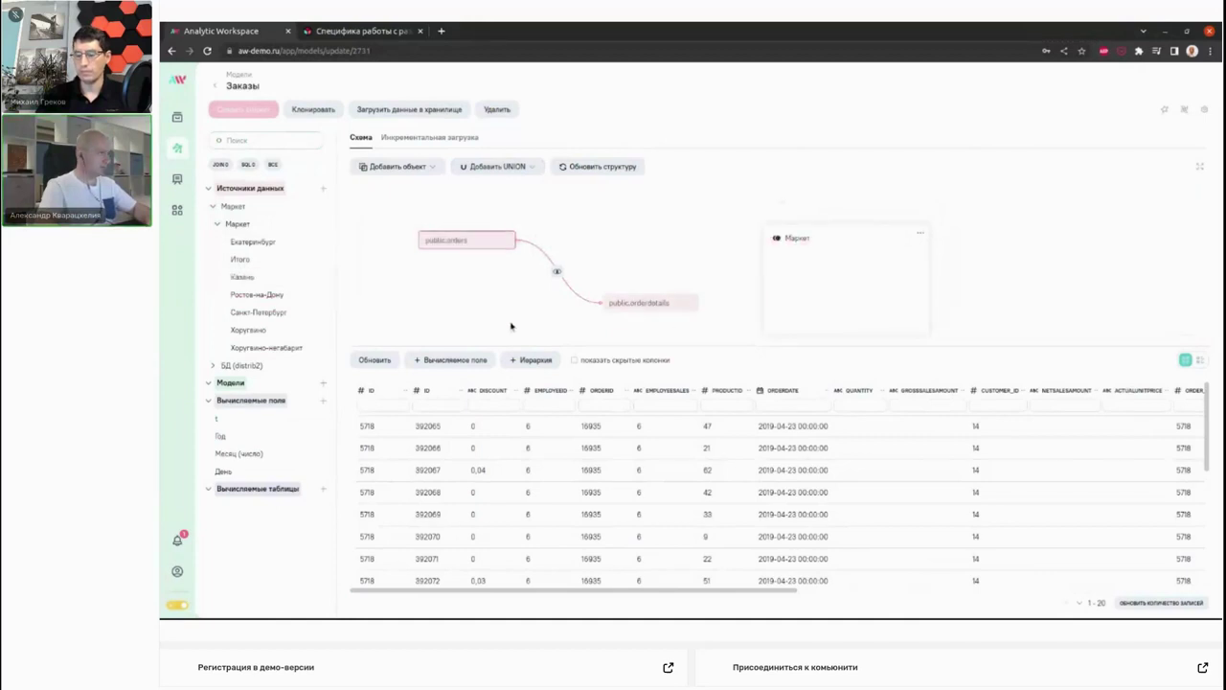
drag(260, 311, 834, 296)
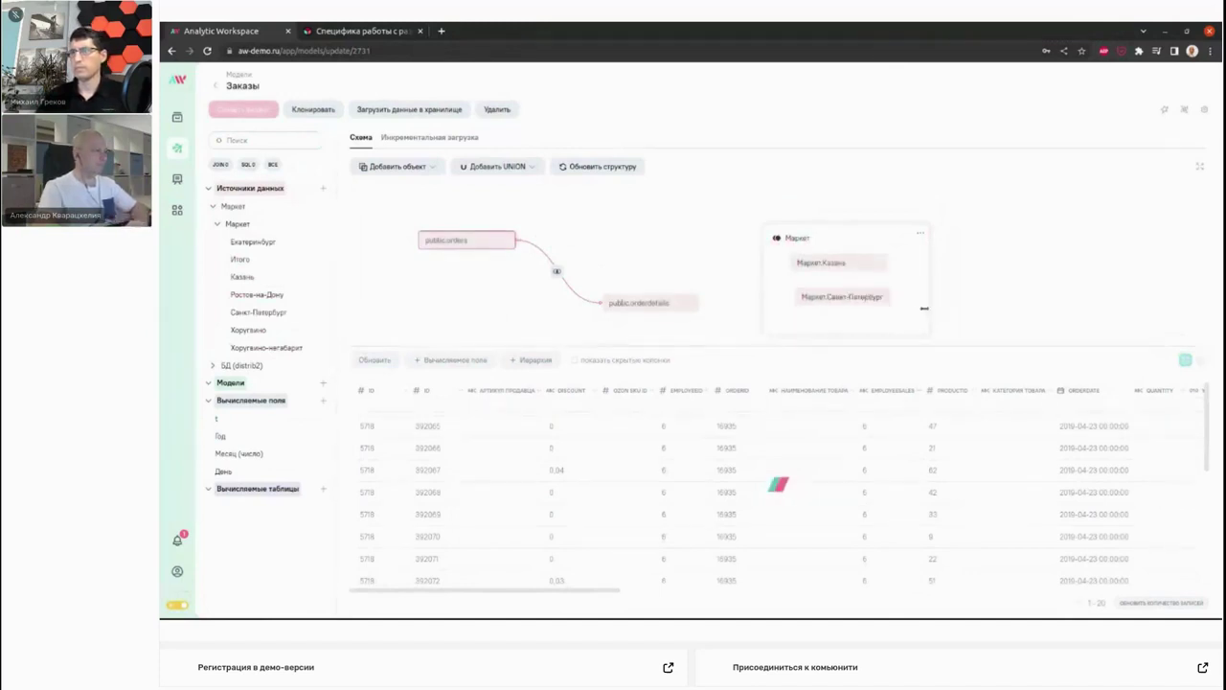
mouse_move(652, 305)
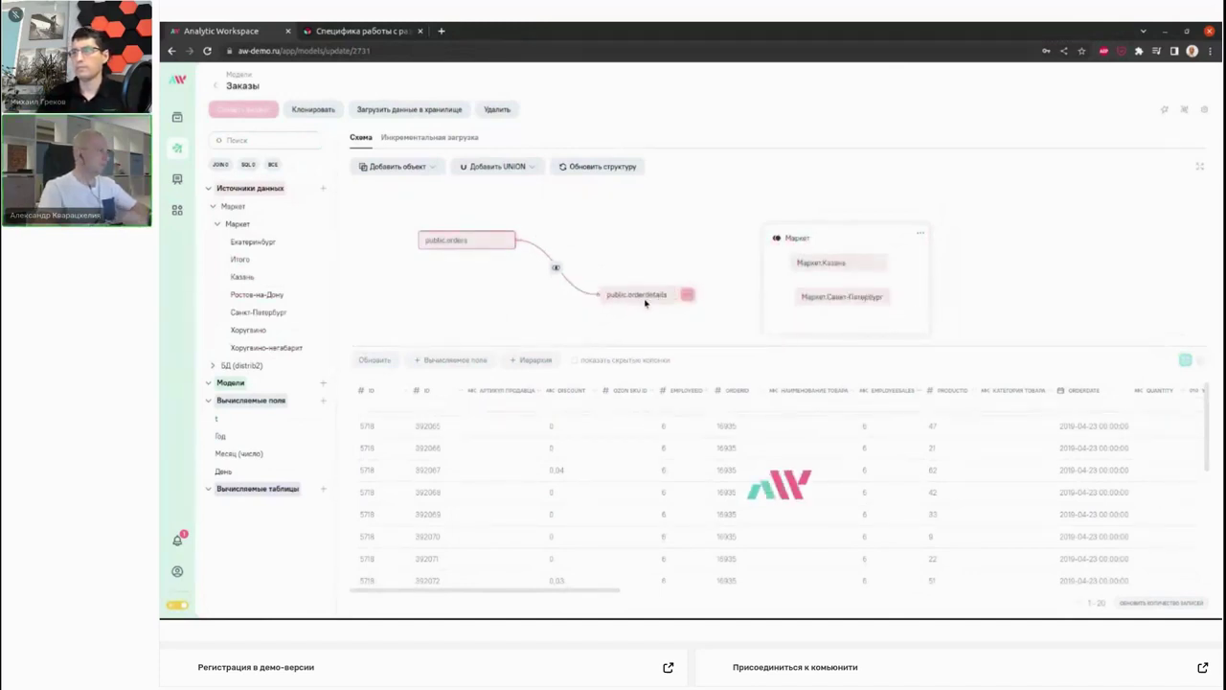
Create a LEFT JOIN from public.orderdetails to the Маркет union, matching productid with ozon_sku_id.
click(687, 294)
click(715, 314)
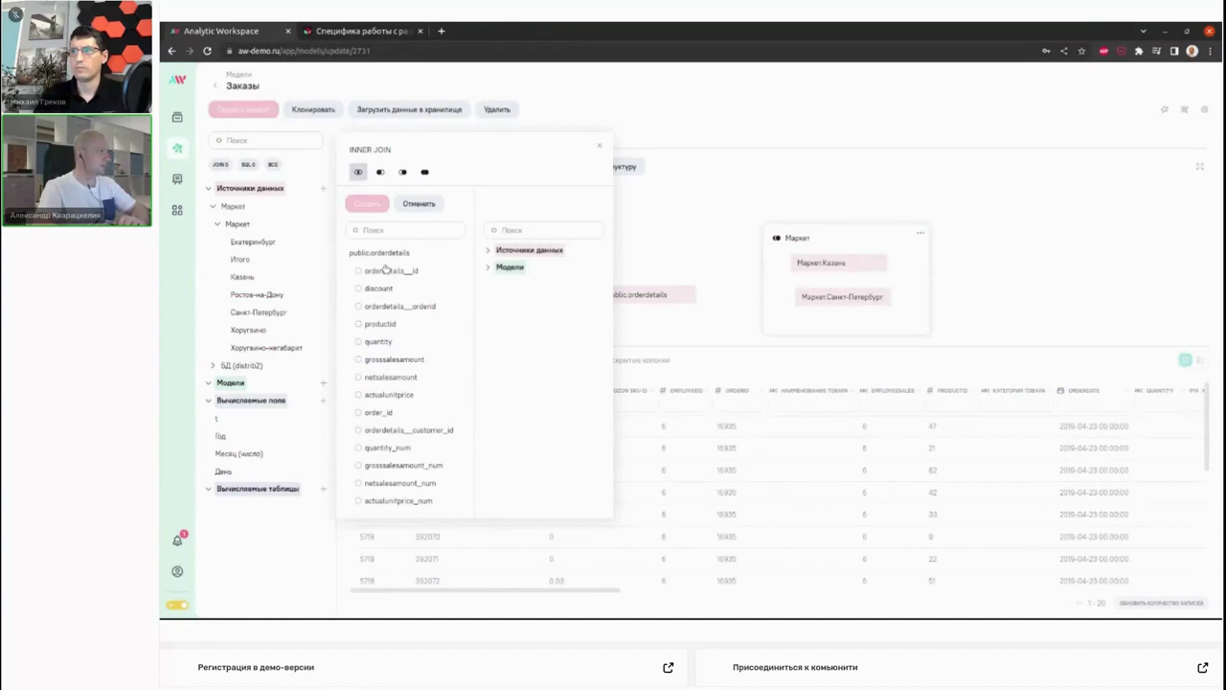
click(358, 326)
click(490, 250)
click(492, 285)
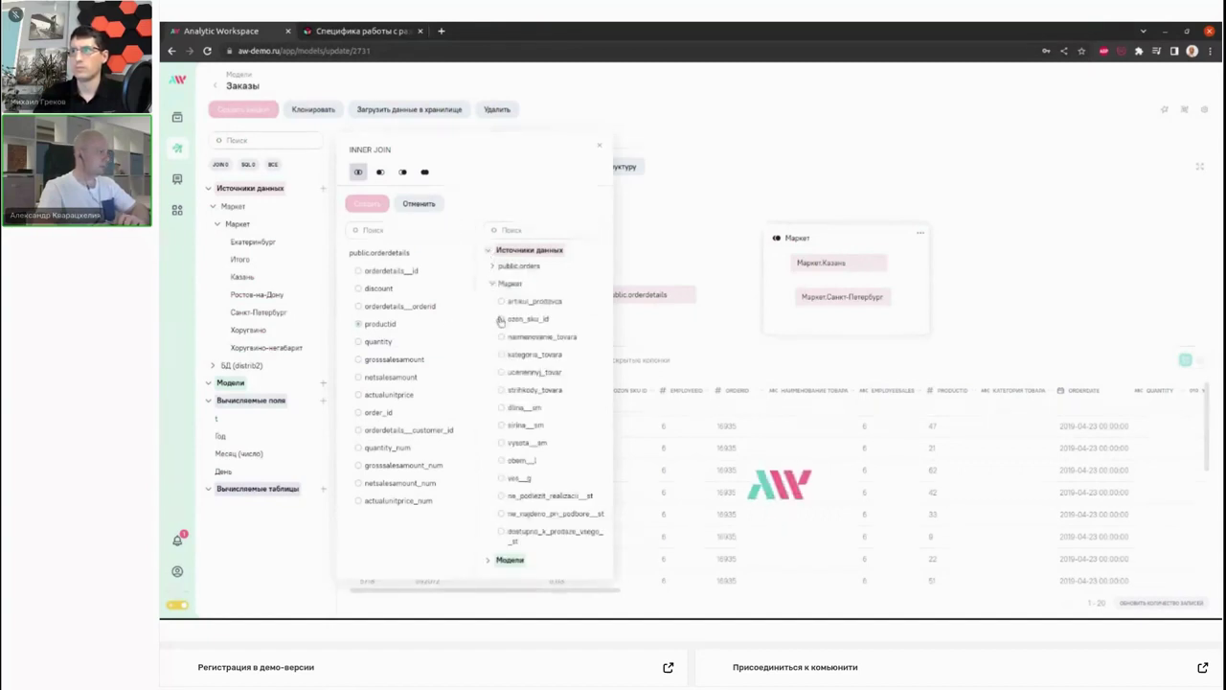
click(500, 318)
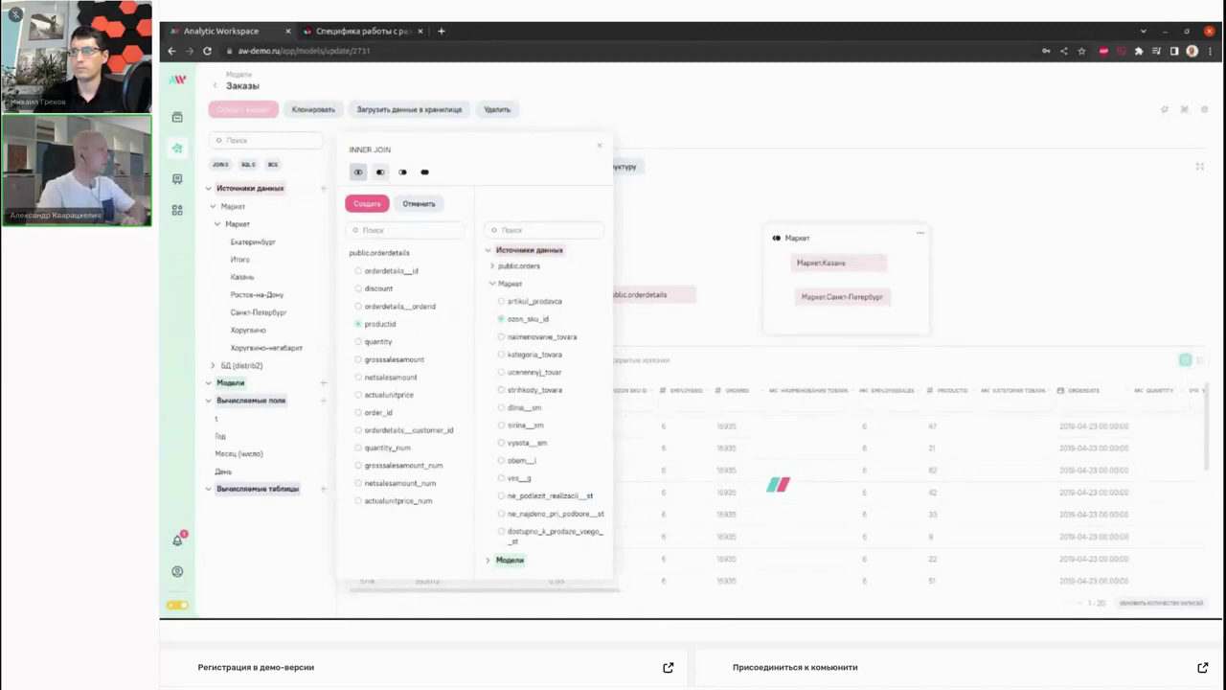
click(381, 173)
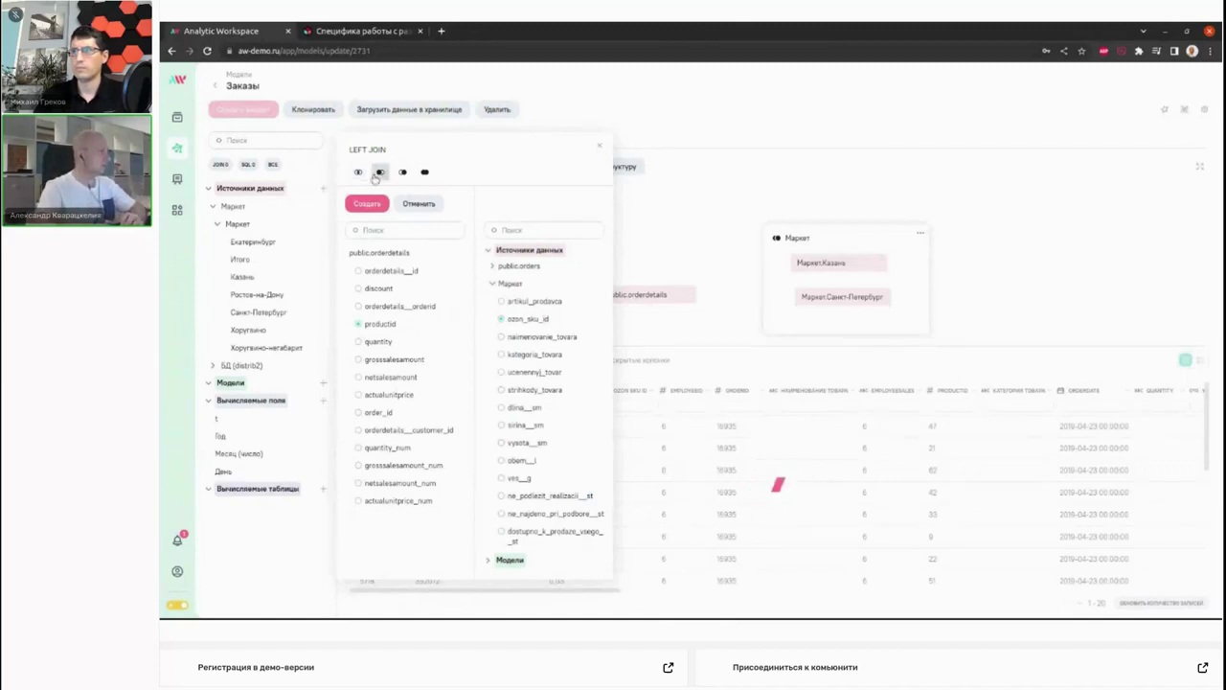
click(367, 203)
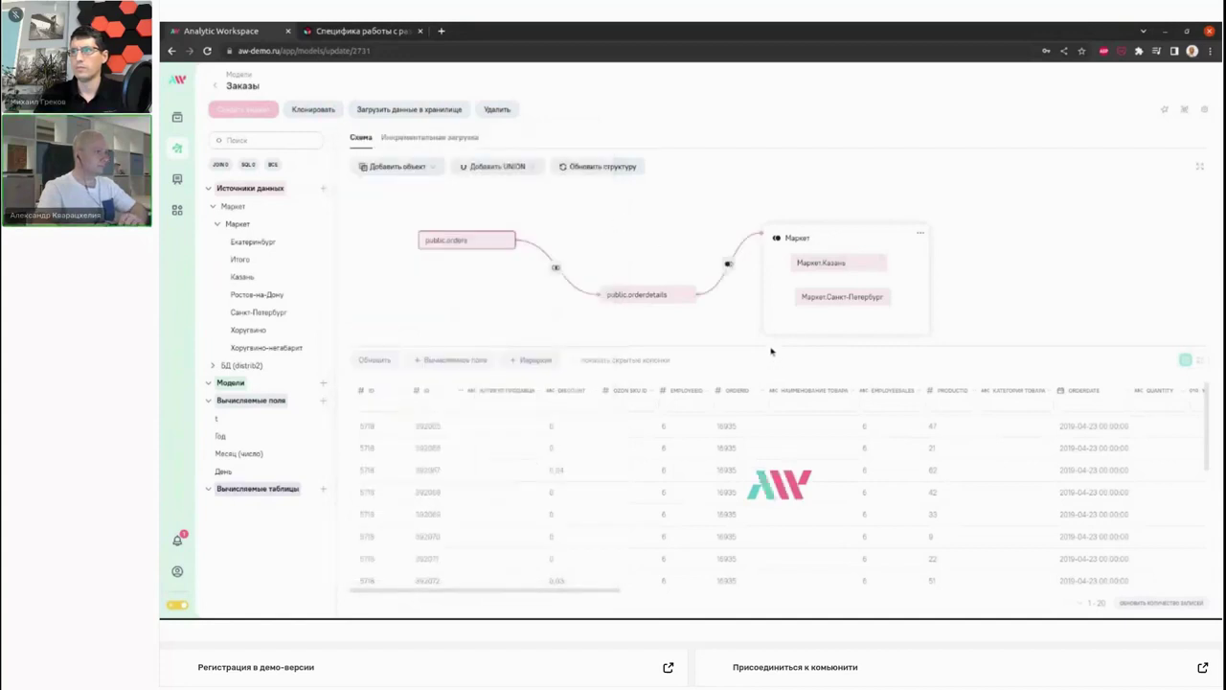
Enlarge the schema area and move the Маркет union and public.orderdetails blocks farther apart.
drag(774, 342, 774, 430)
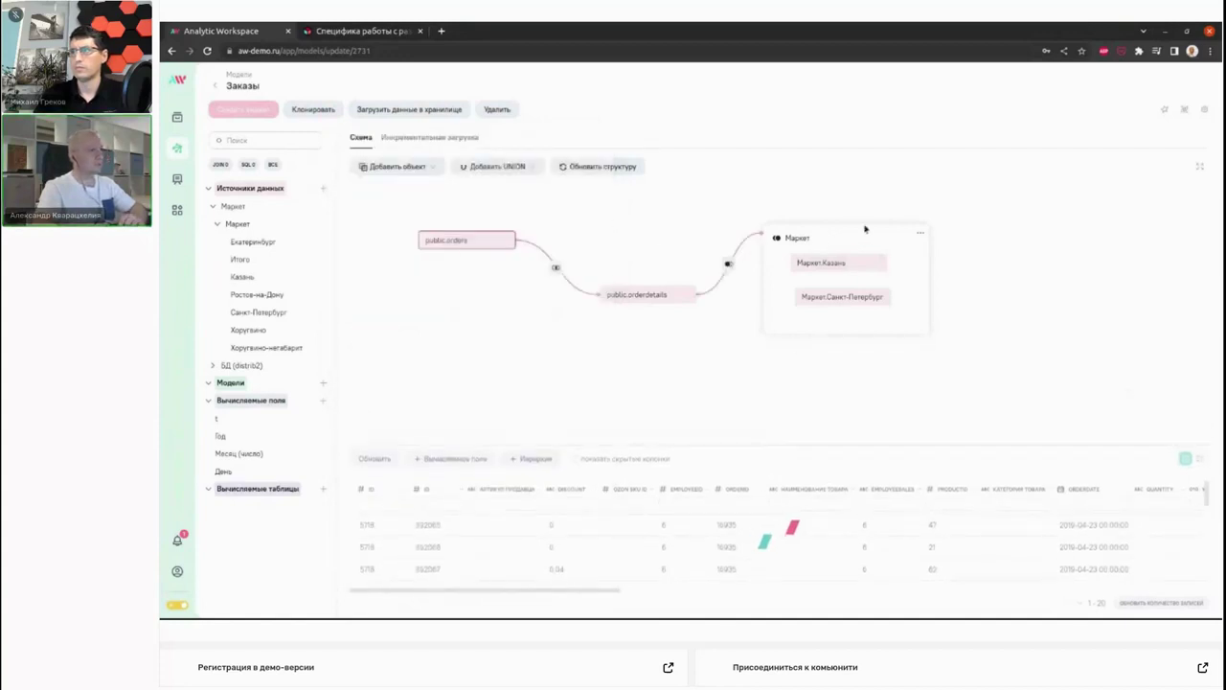
drag(865, 230, 915, 208)
drag(664, 302, 654, 320)
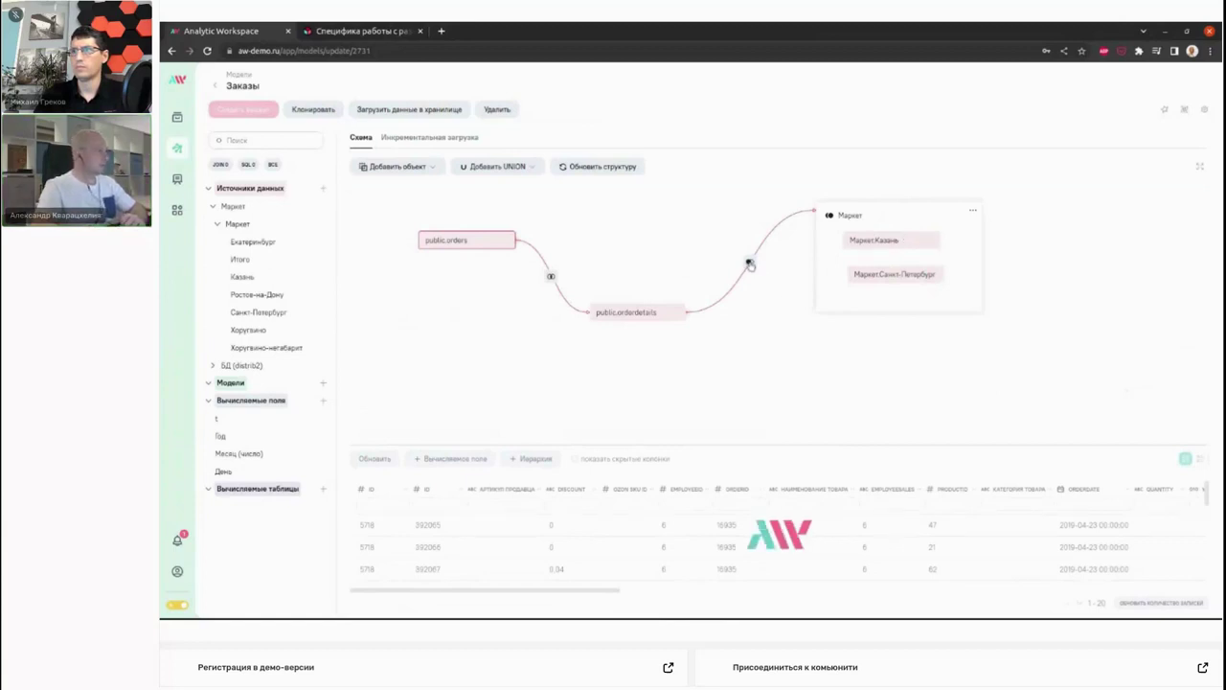
Compare the incremental load fragments with the corresponding tables and union sheets in the model schema.
click(448, 138)
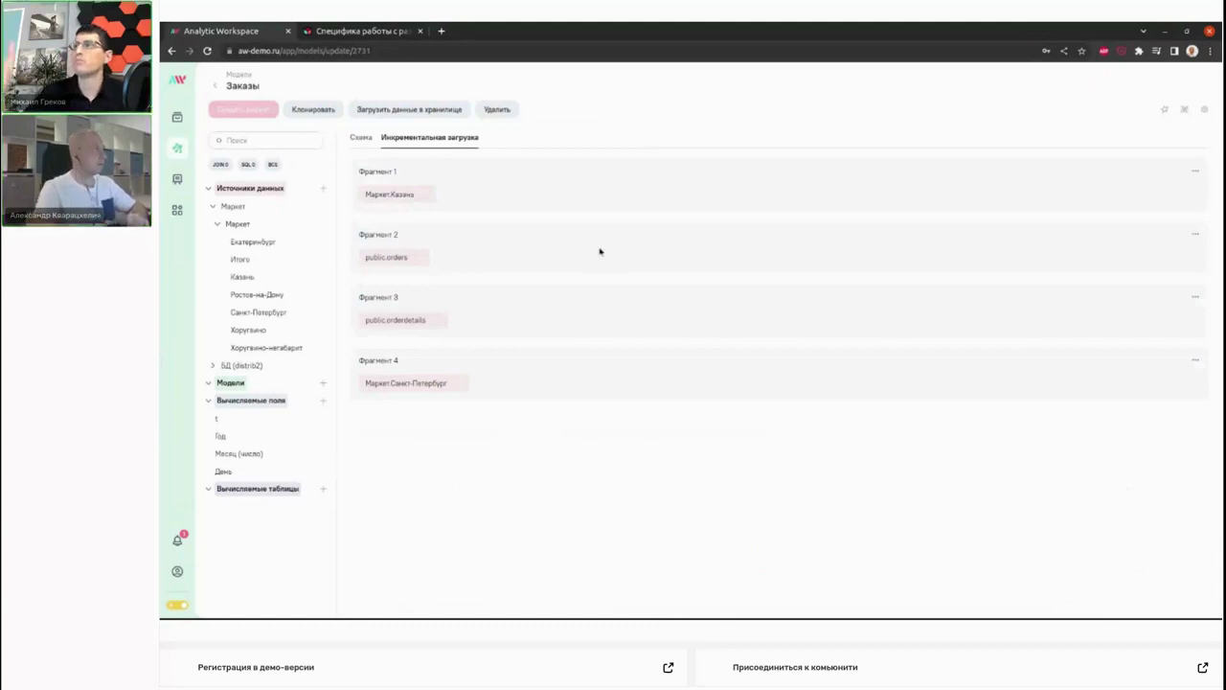
click(361, 138)
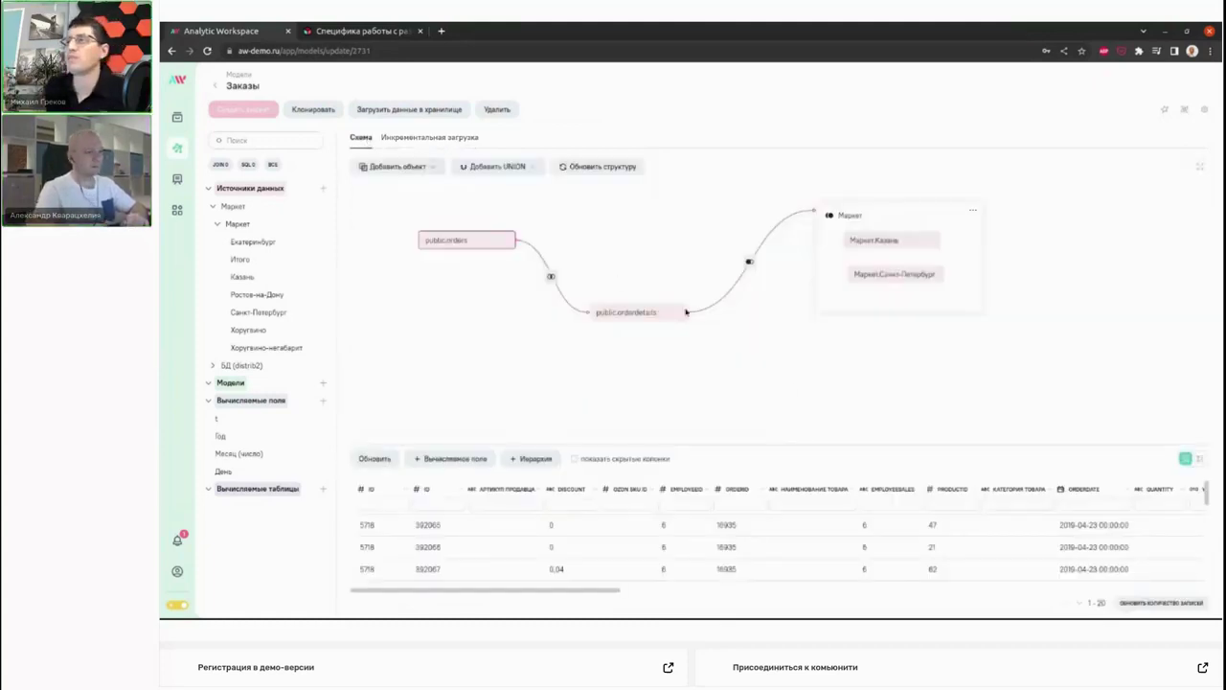
drag(831, 443, 830, 386)
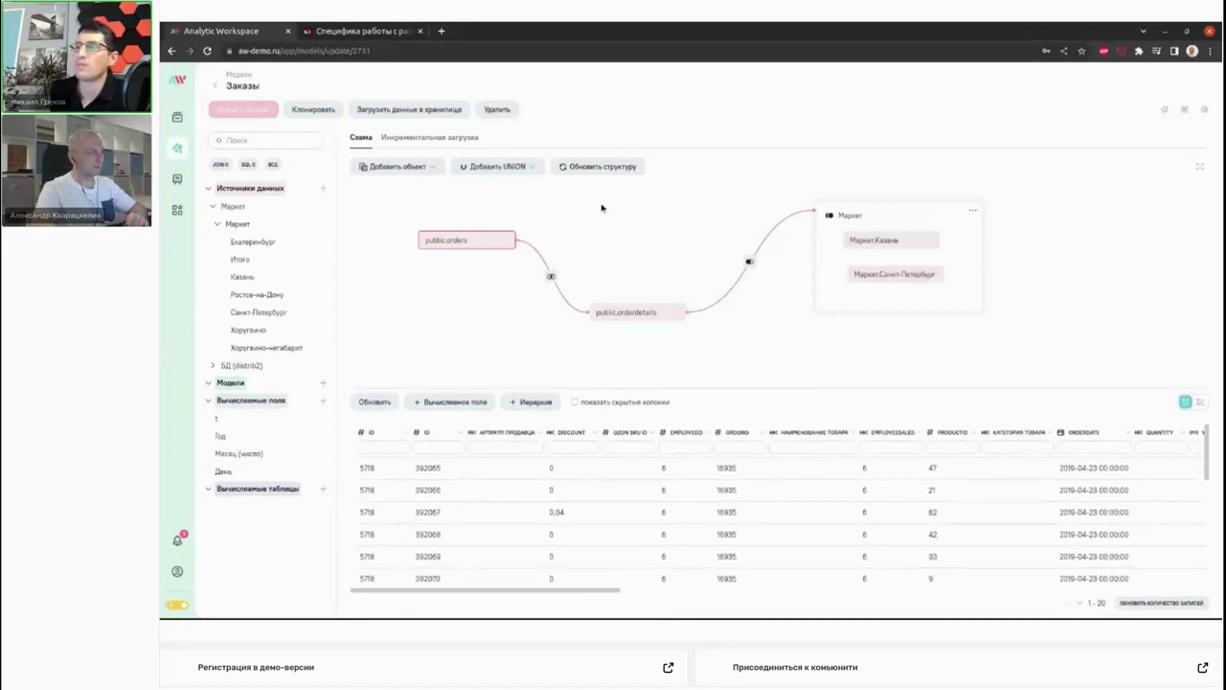
click(452, 136)
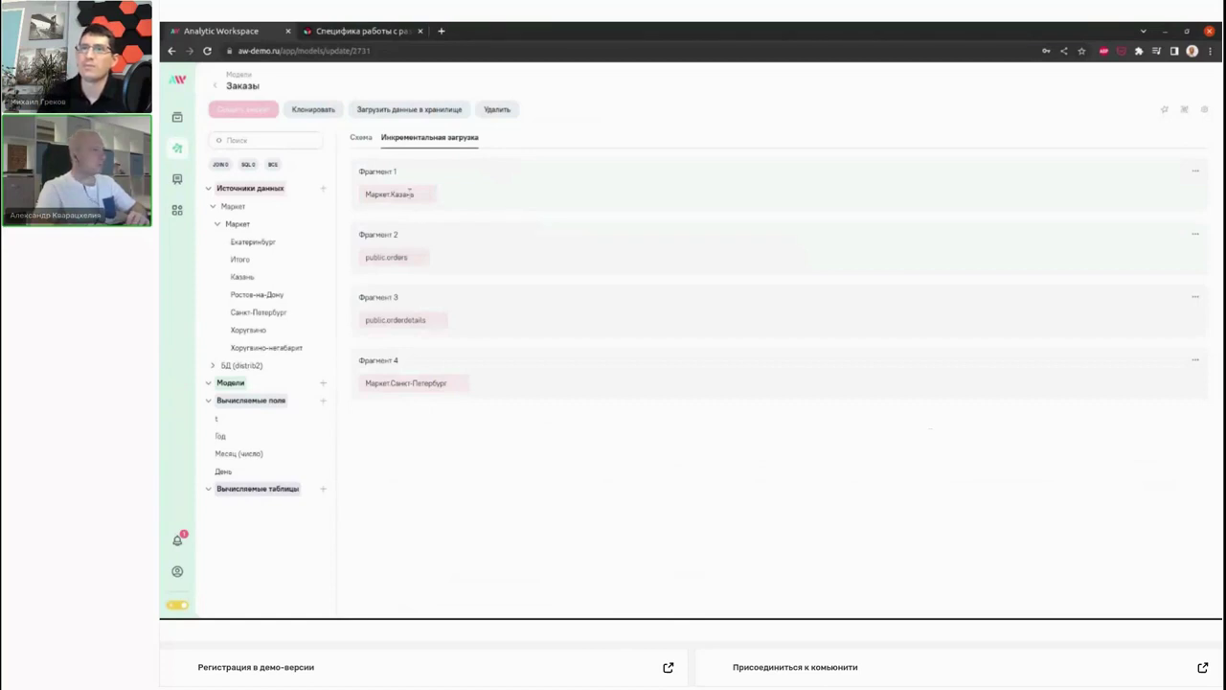
click(366, 137)
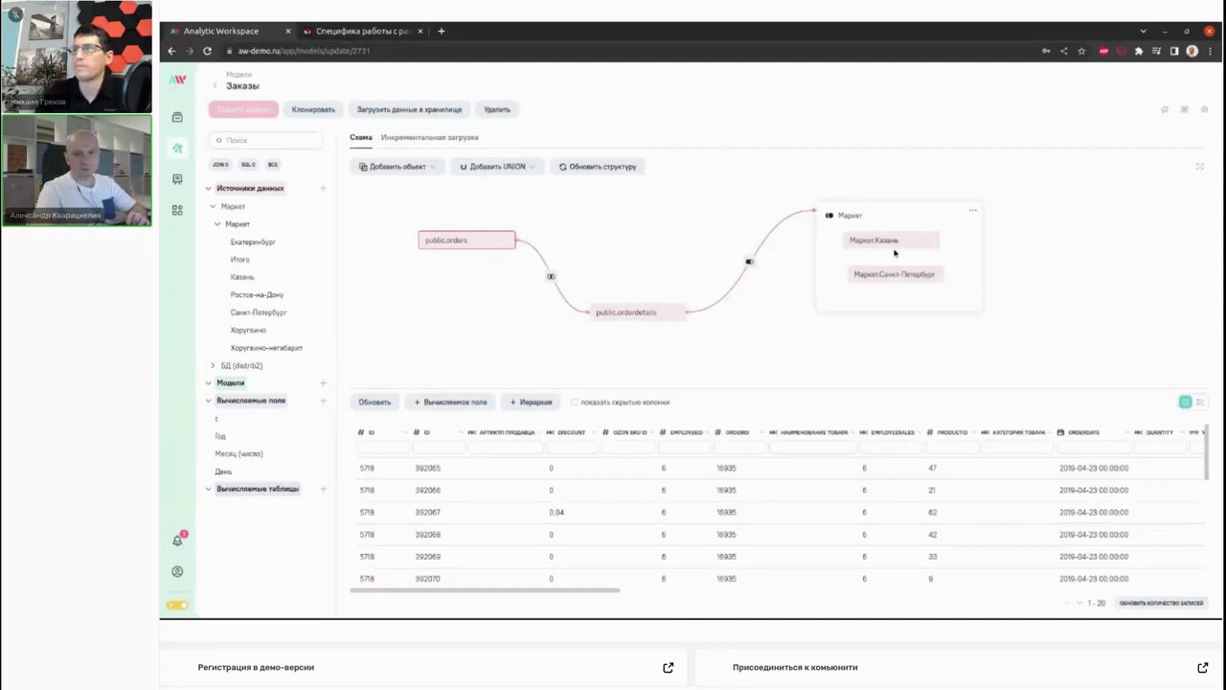
click(443, 138)
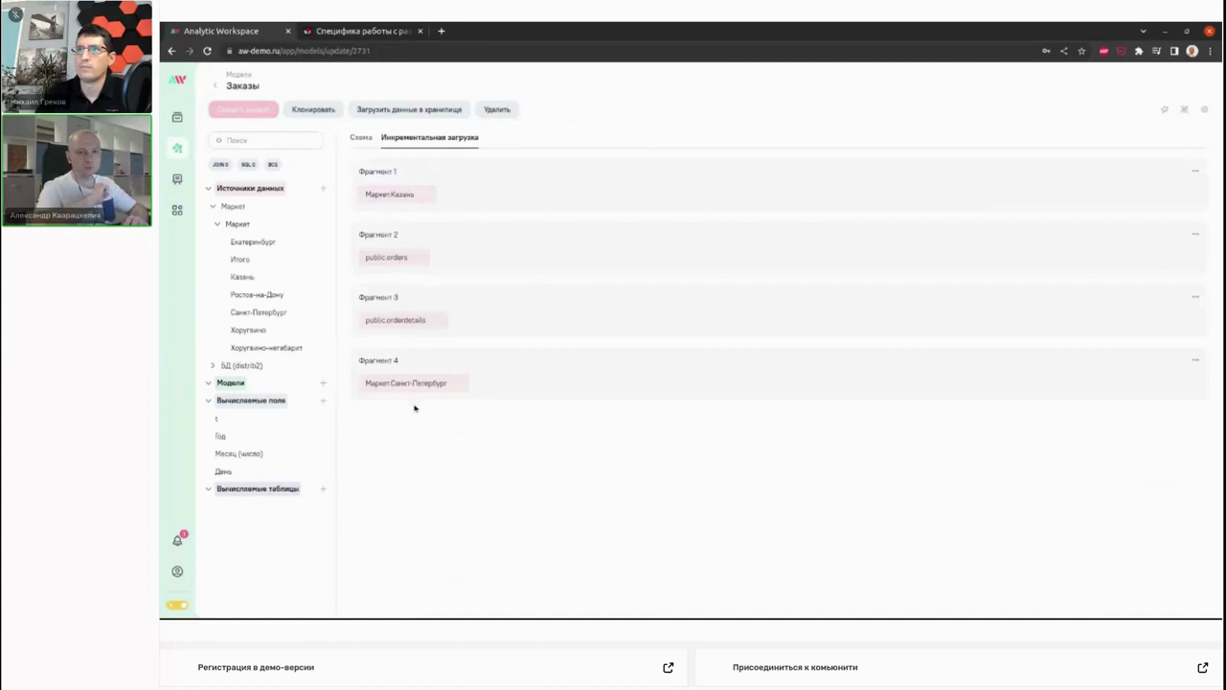
click(368, 141)
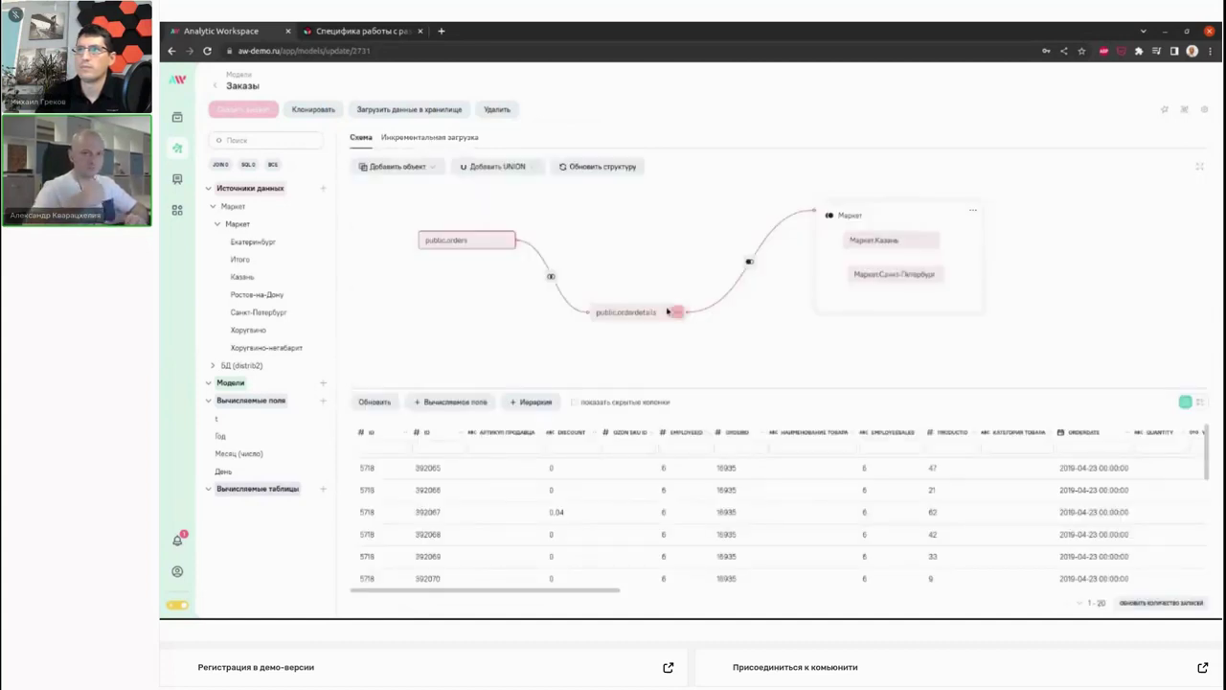
click(447, 141)
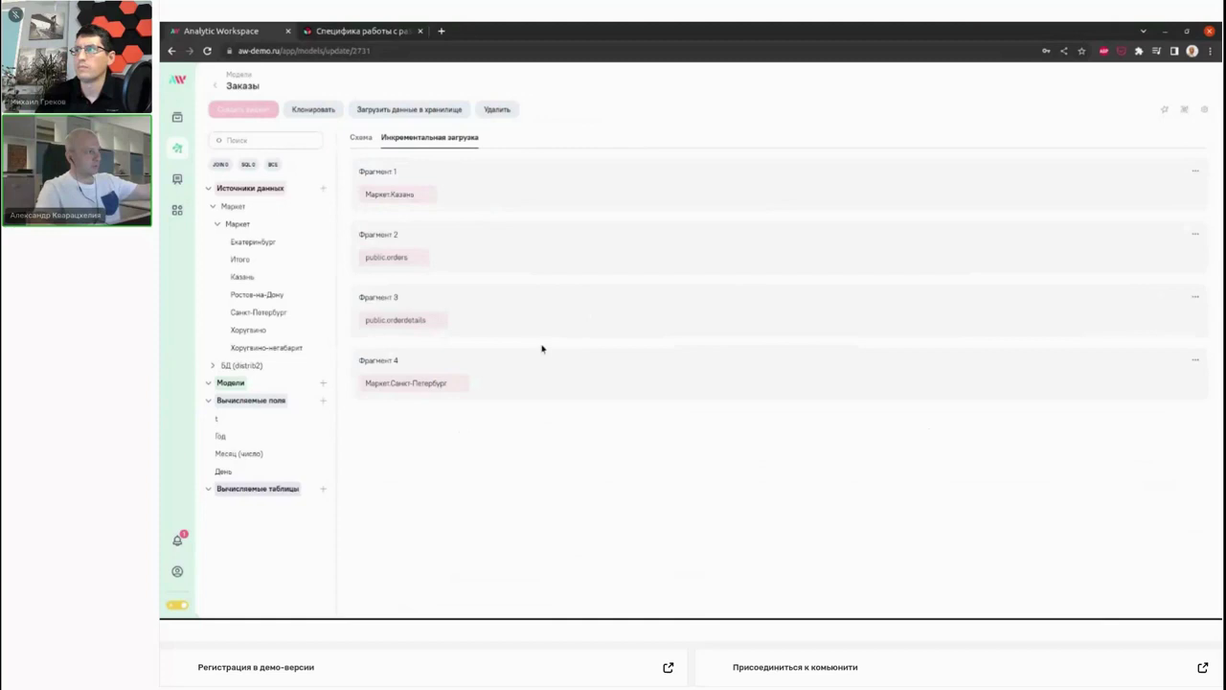
Try the "Запрос к логу изменений" strategy for the public.orderdetails fragment, restore "Стандартная", and cancel the incremental load settings.
click(1194, 298)
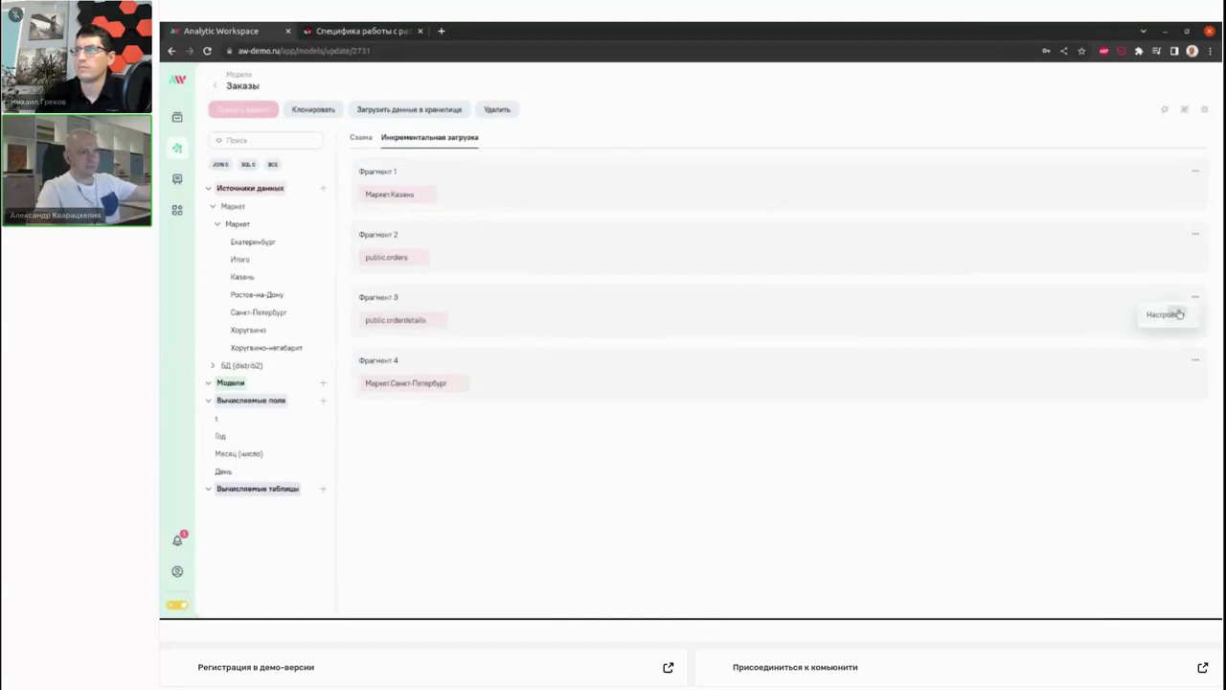
click(1163, 315)
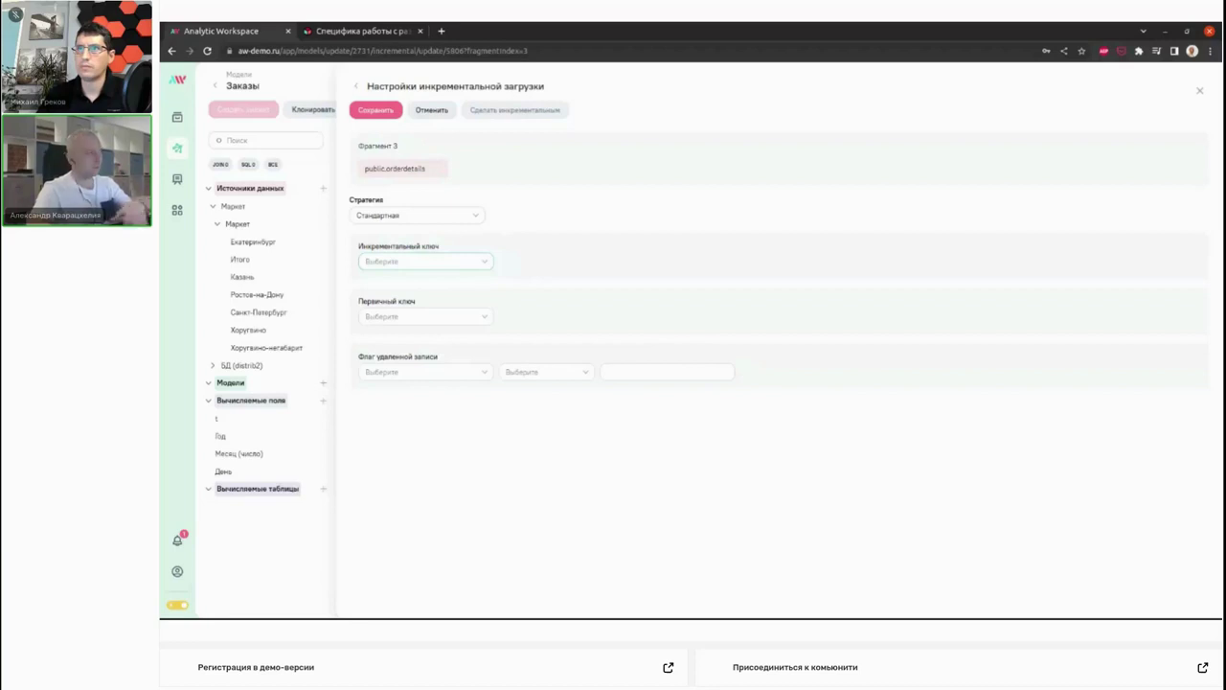
click(431, 215)
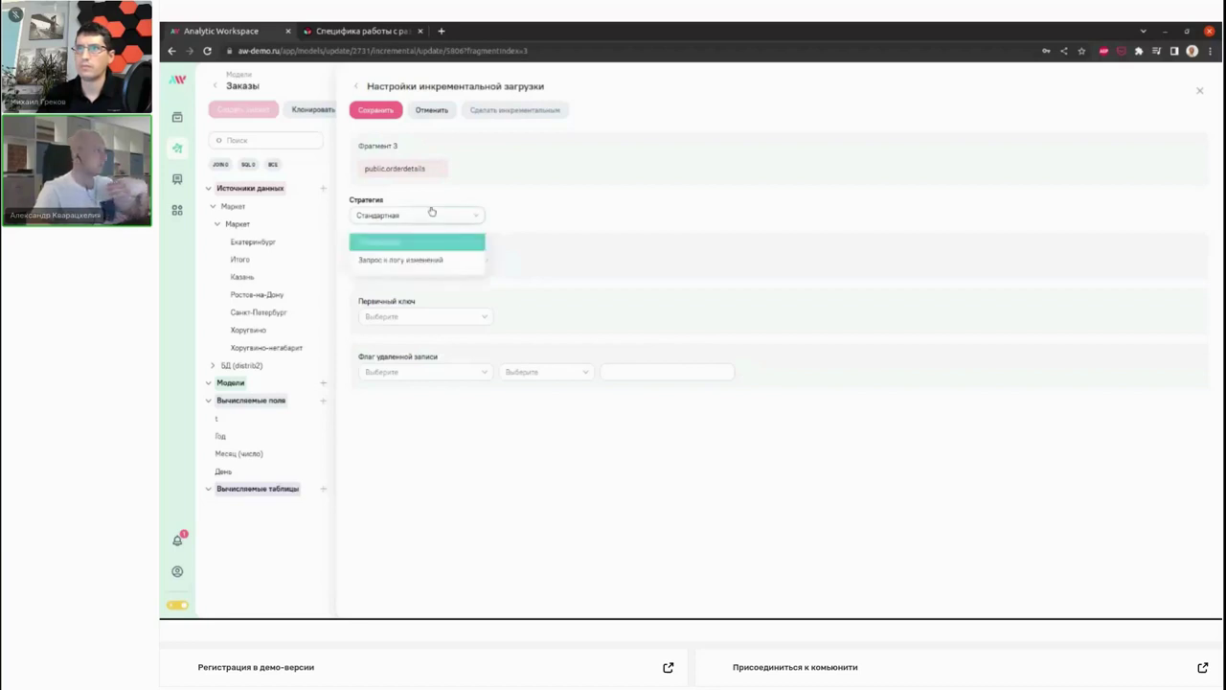
click(430, 265)
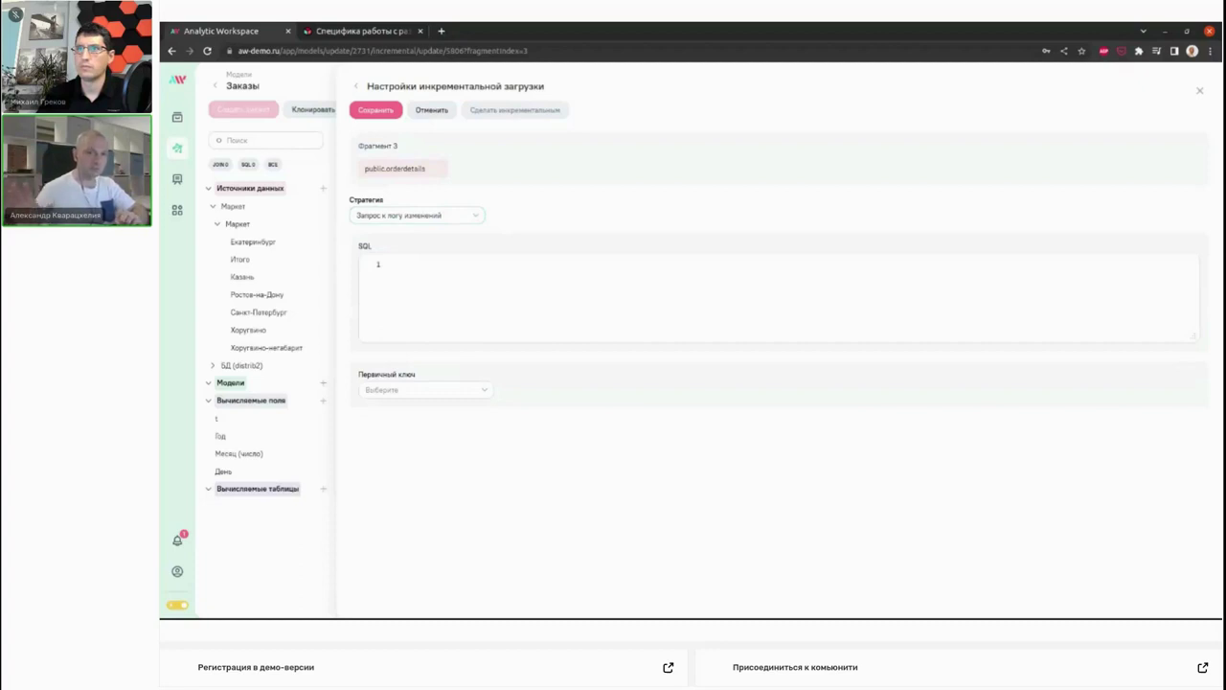
click(394, 265)
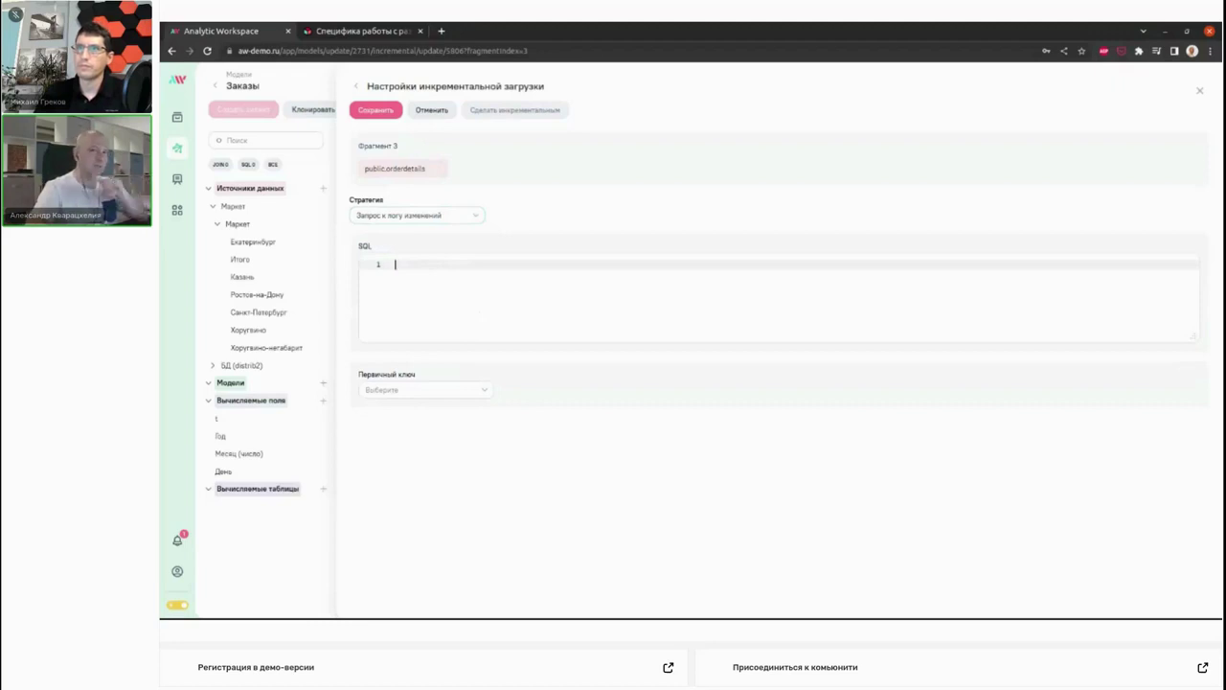
click(430, 214)
click(430, 243)
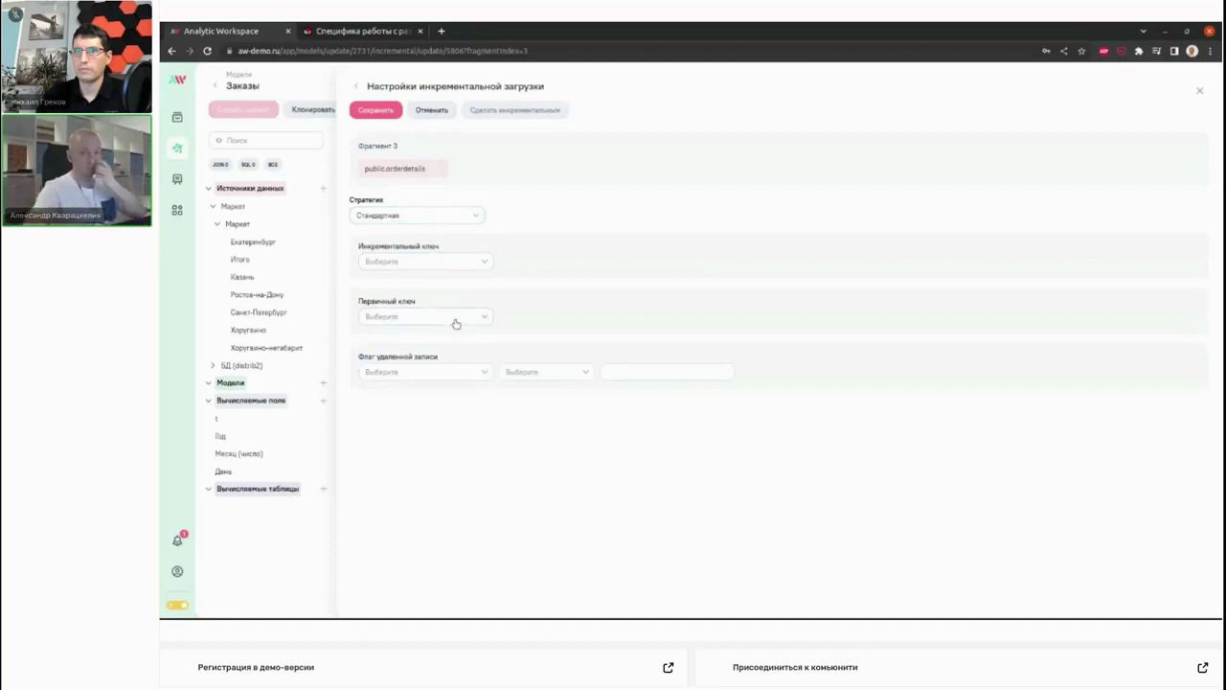
click(445, 109)
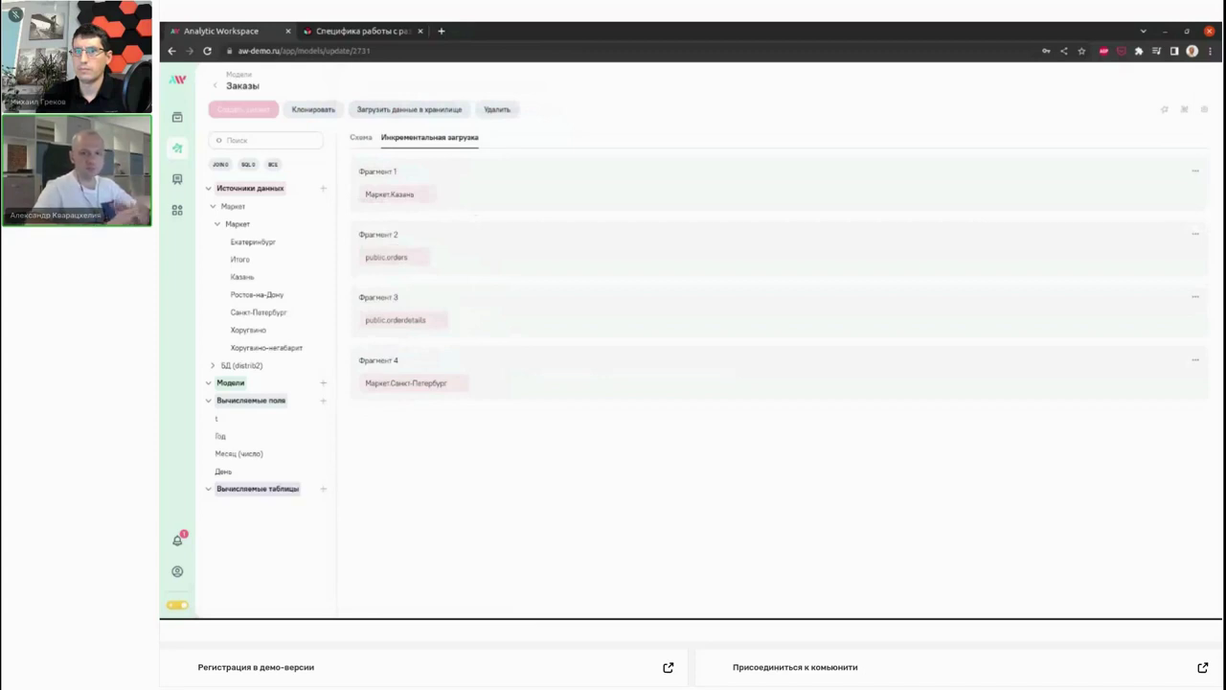
Return to the model schema and start loading the Заказы model's data into storage.
click(362, 138)
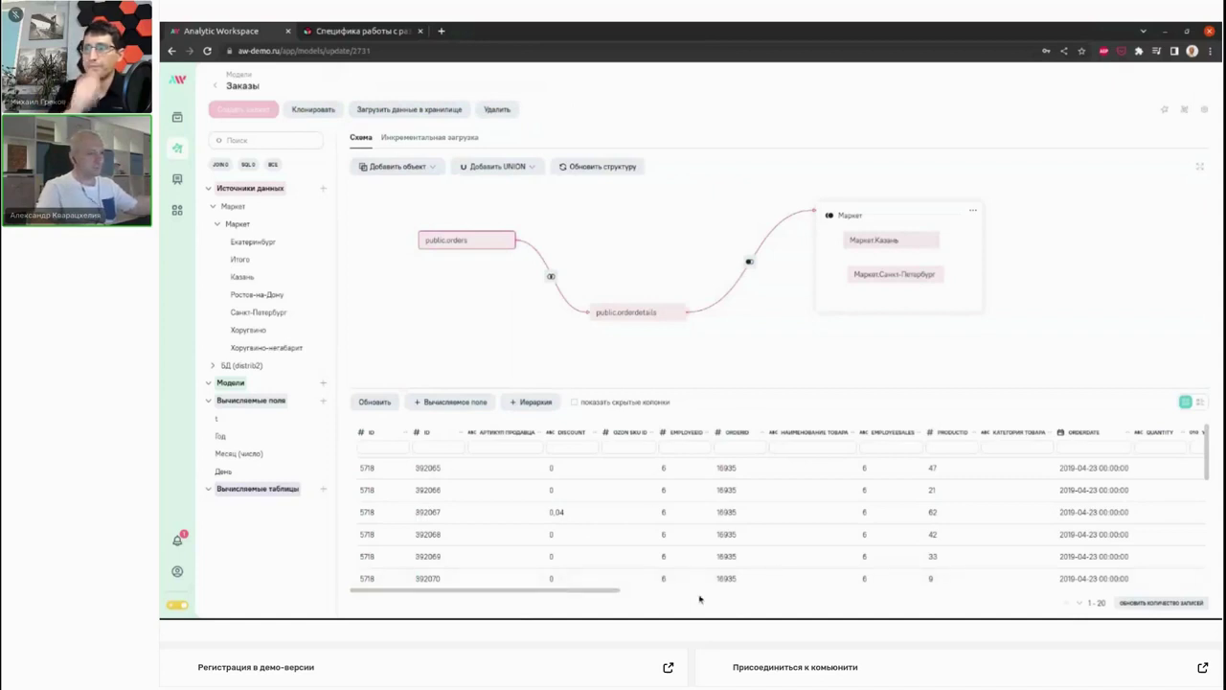
drag(589, 594, 427, 228)
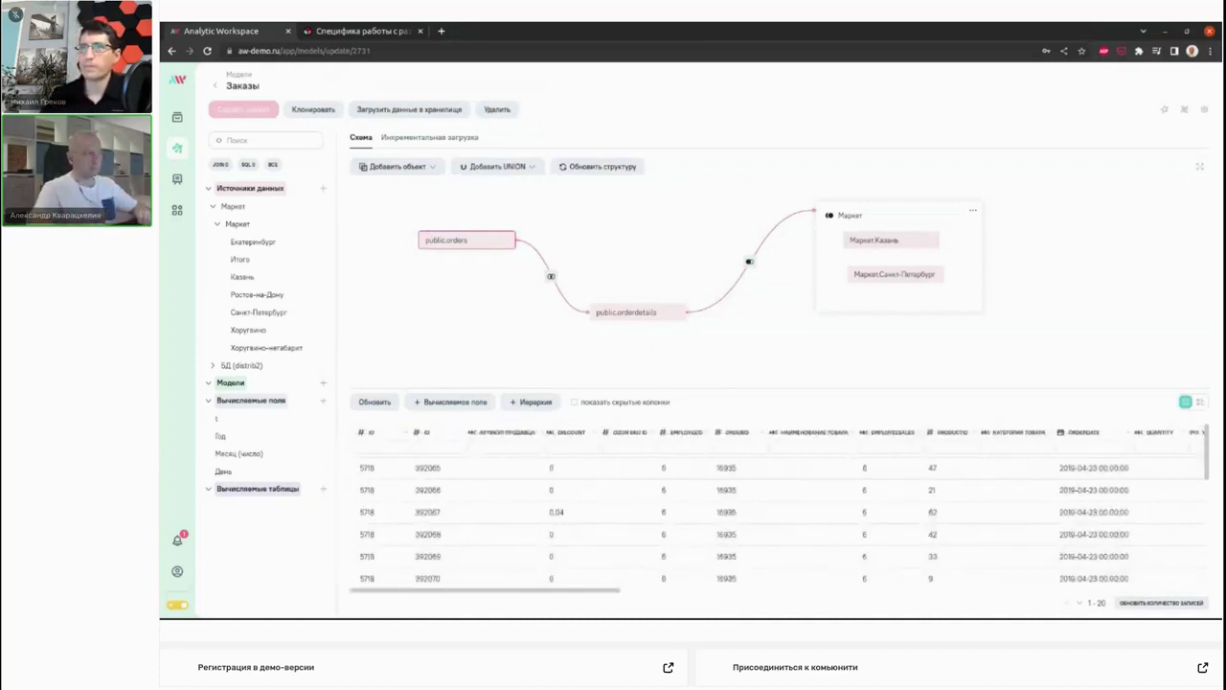
click(409, 110)
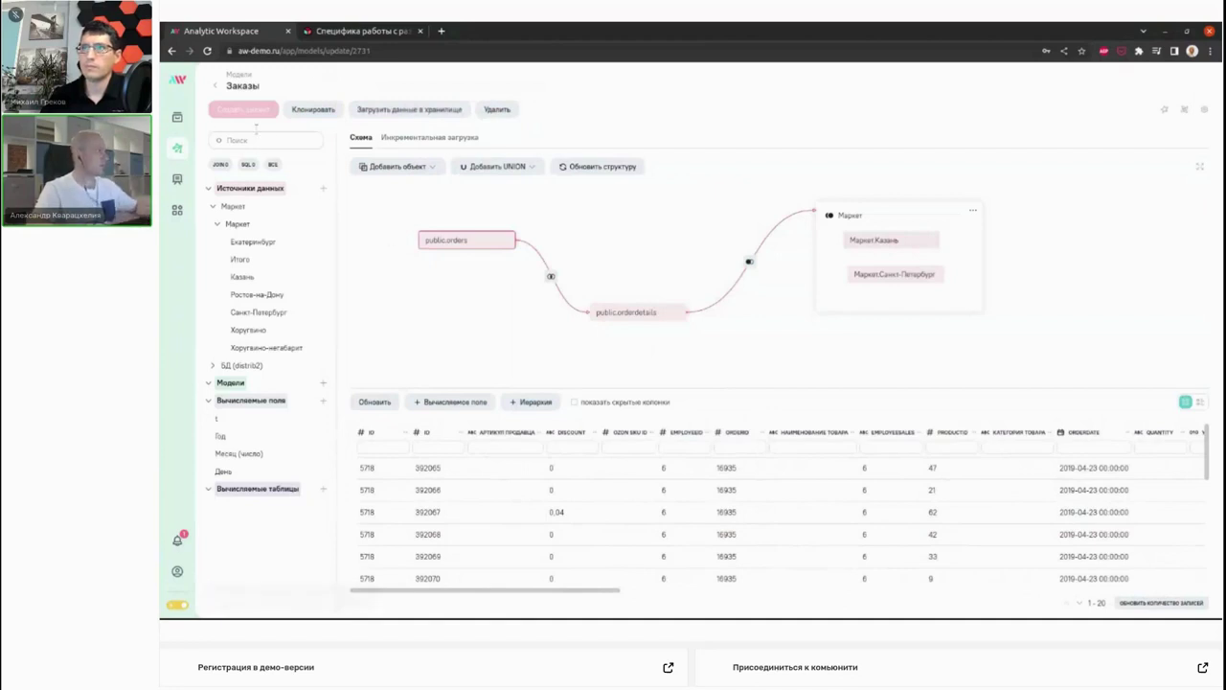
Open the same Заказы model page in a new browser tab using its copied address.
click(355, 51)
key(ctrl+c)
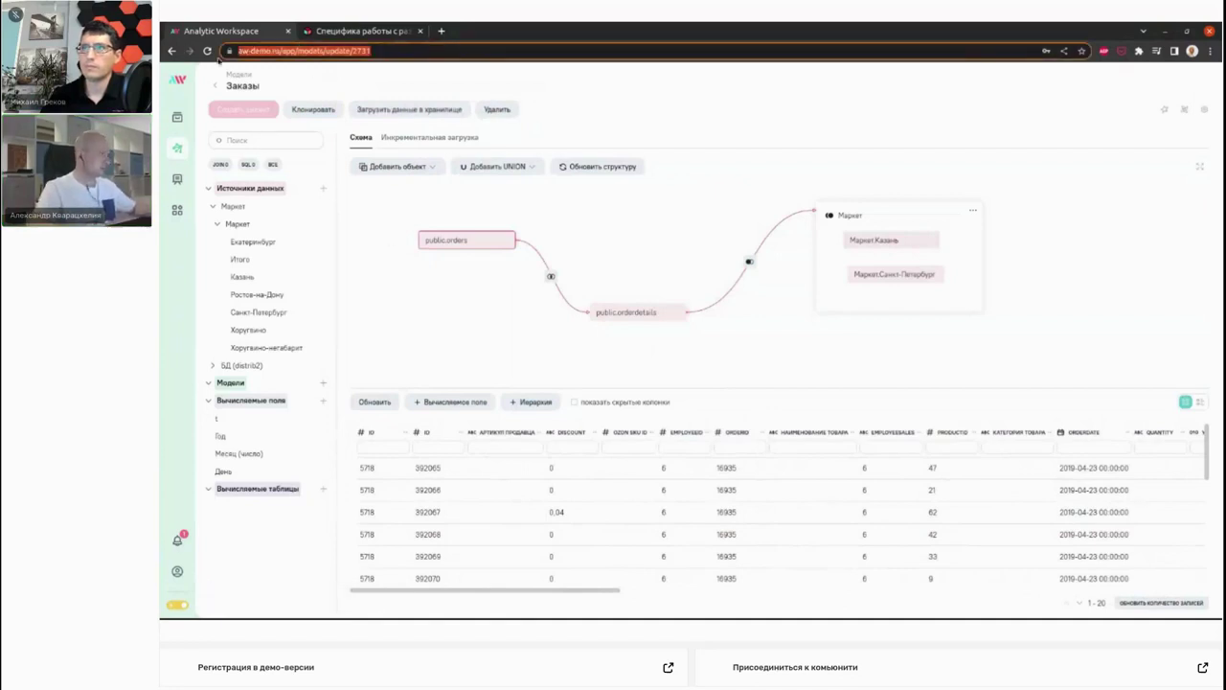
click(441, 31)
key(ctrl+v)
key(Return)
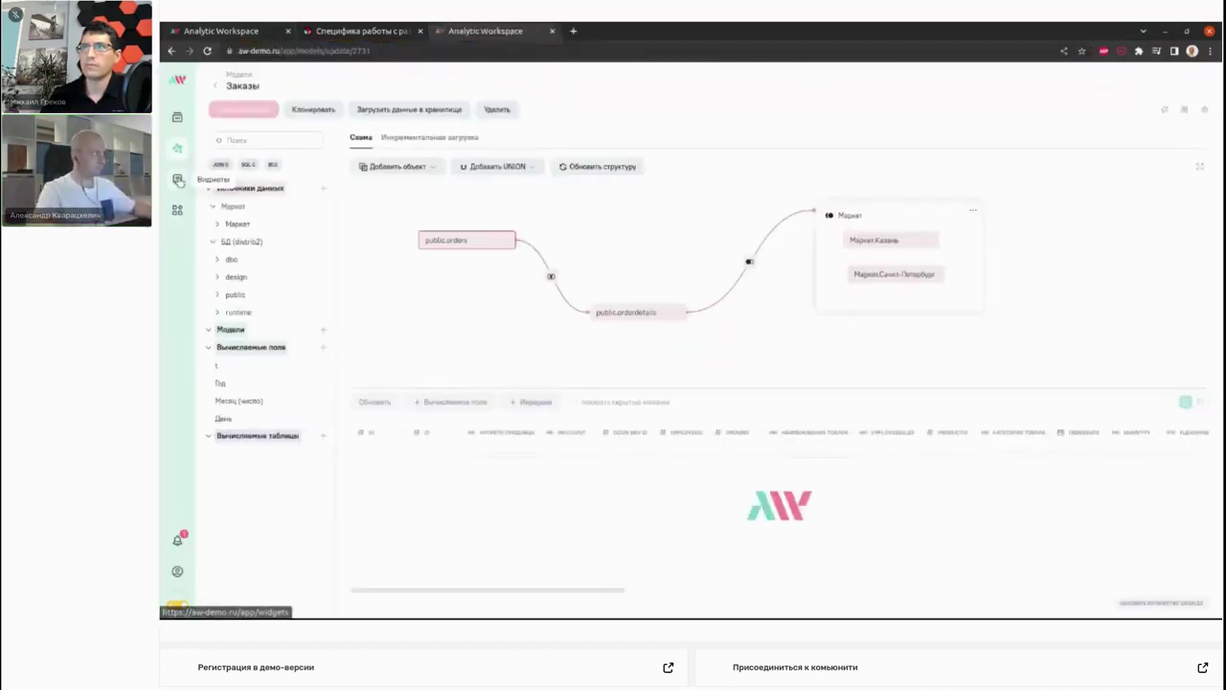
Go to the list of models and open "Круг Громова. Новая модель (2085)".
click(177, 150)
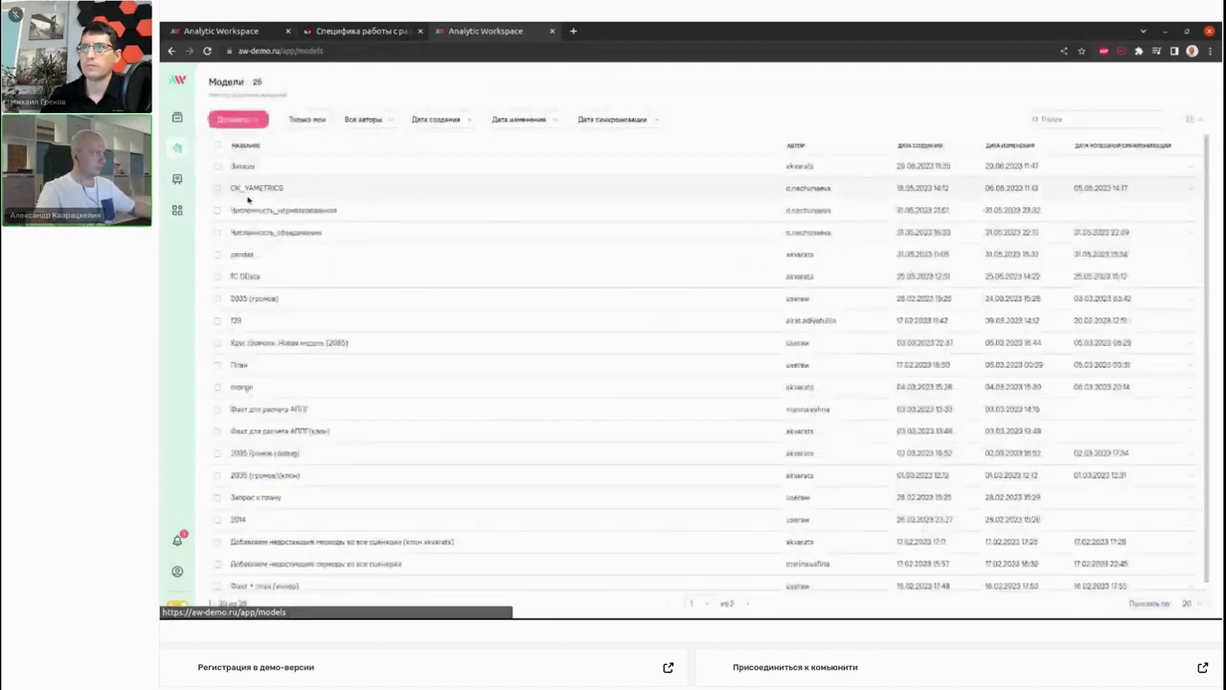
click(297, 347)
click(450, 122)
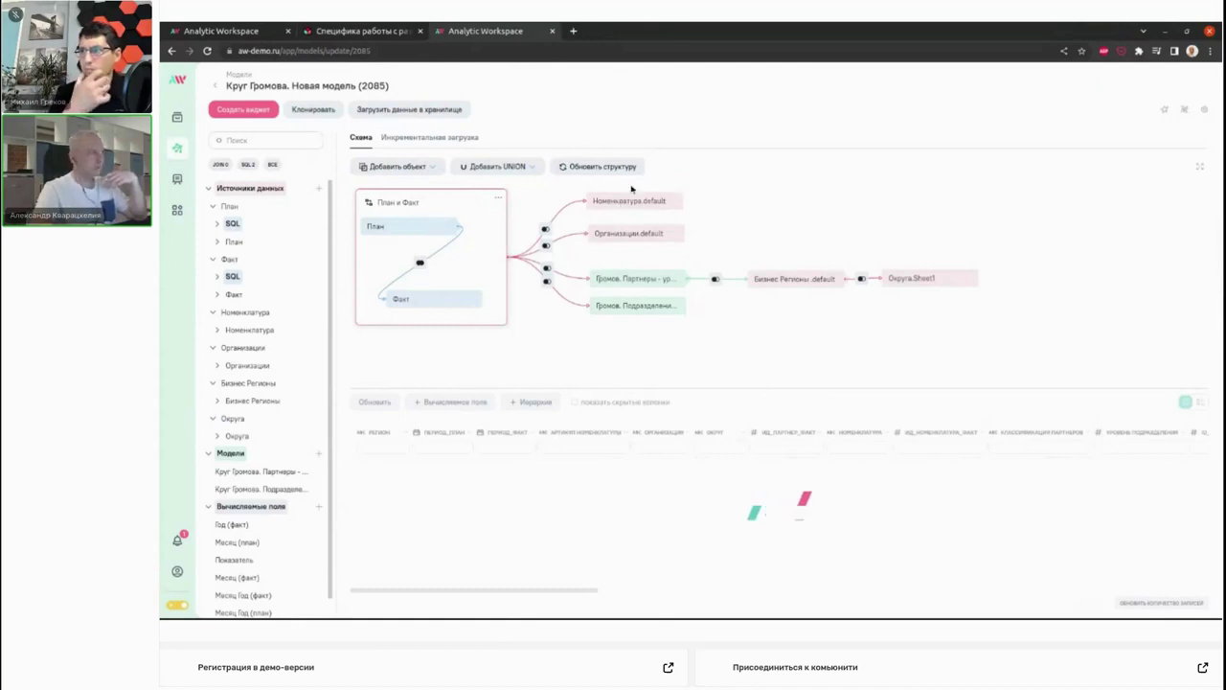
Open the SQL query of the План table in the schema and examine its columns, CASE expression and FROM clause.
click(447, 231)
click(448, 263)
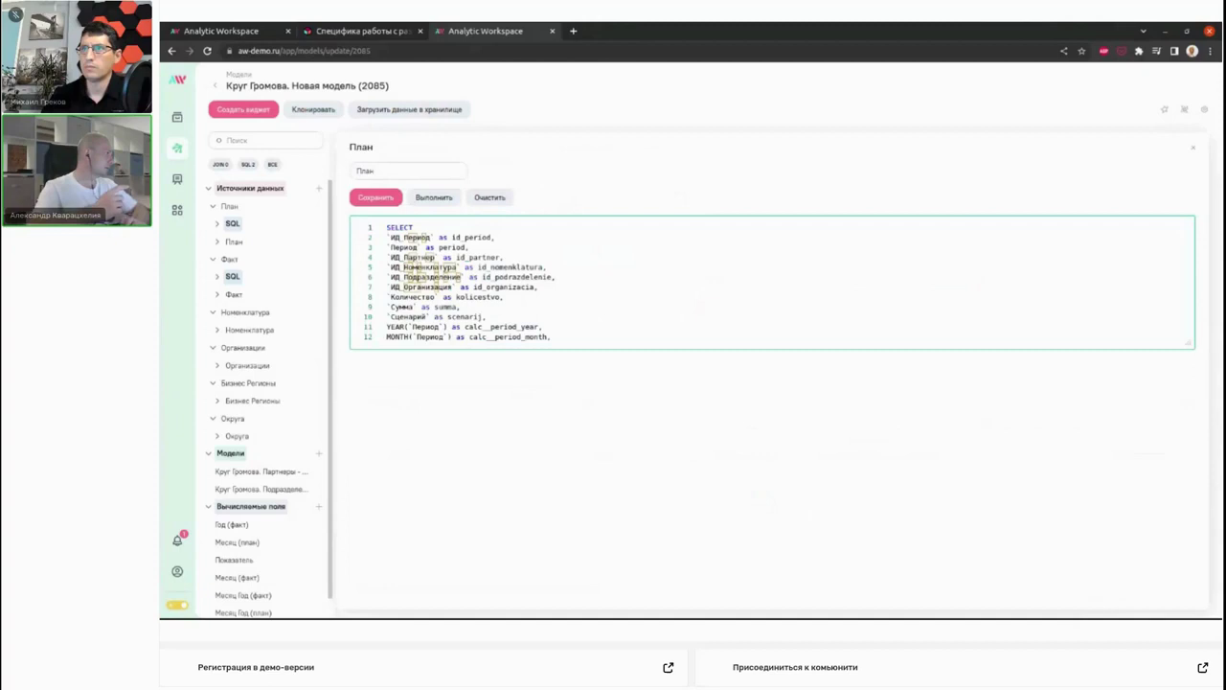
scroll(566, 306, down, 5)
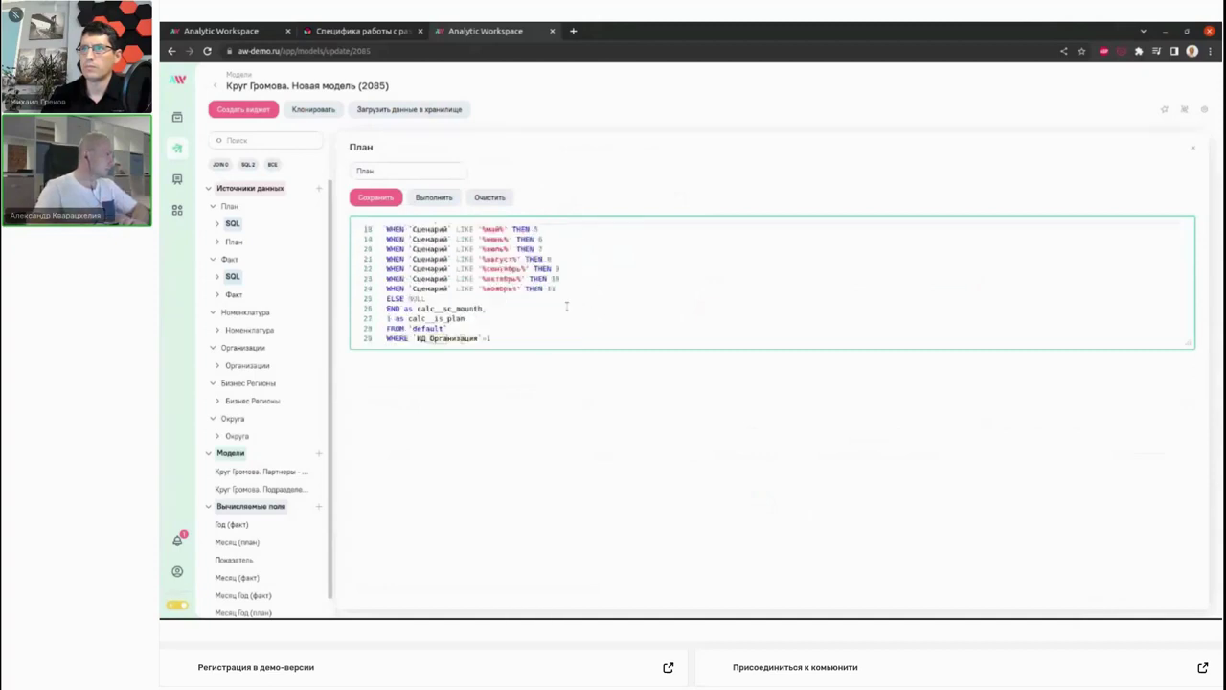
click(429, 288)
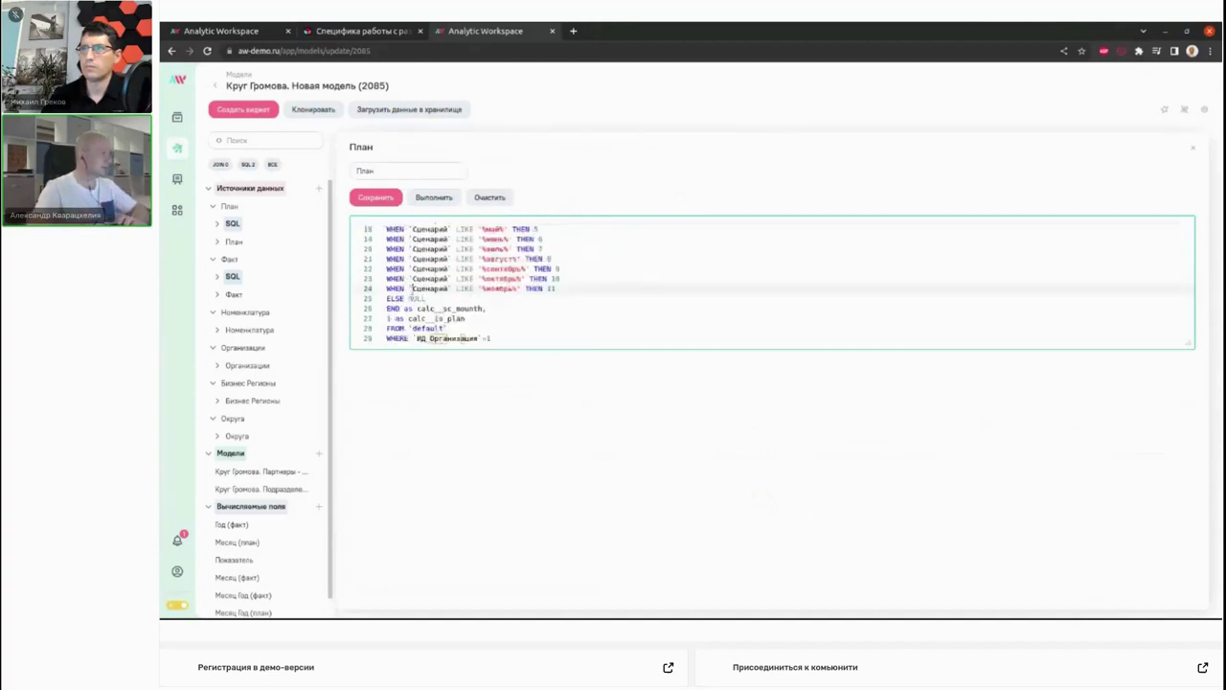
double_click(440, 327)
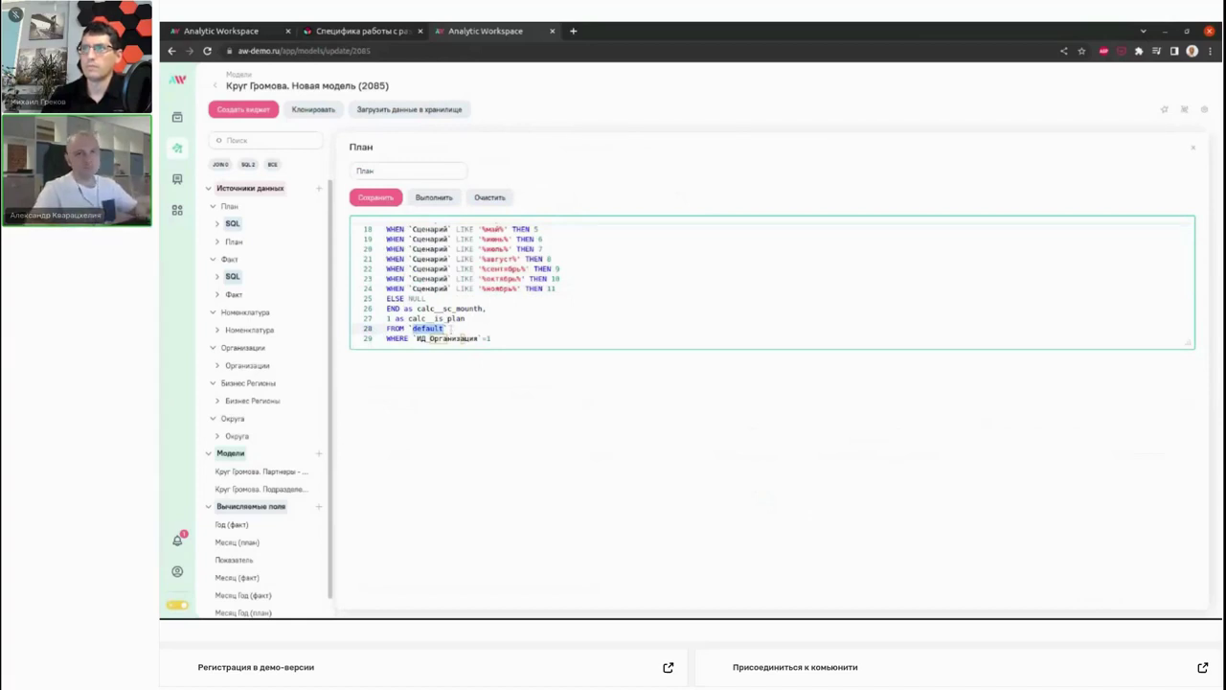
scroll(497, 312, up, 5)
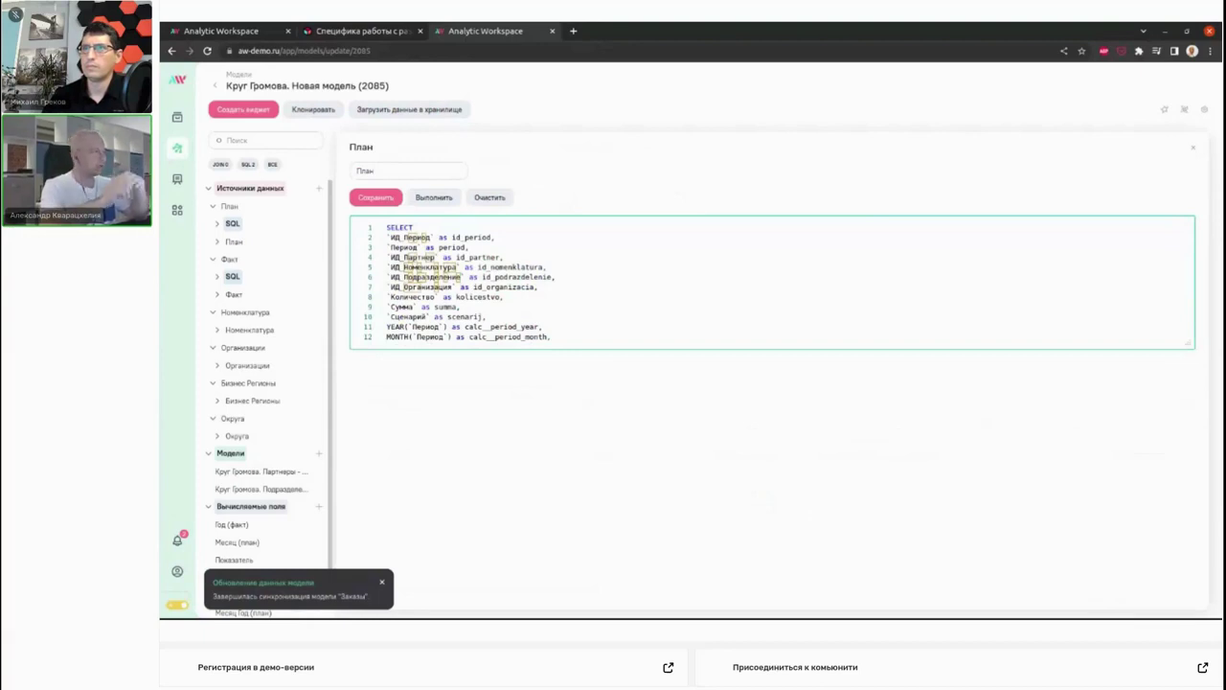
key(ctrl+v)
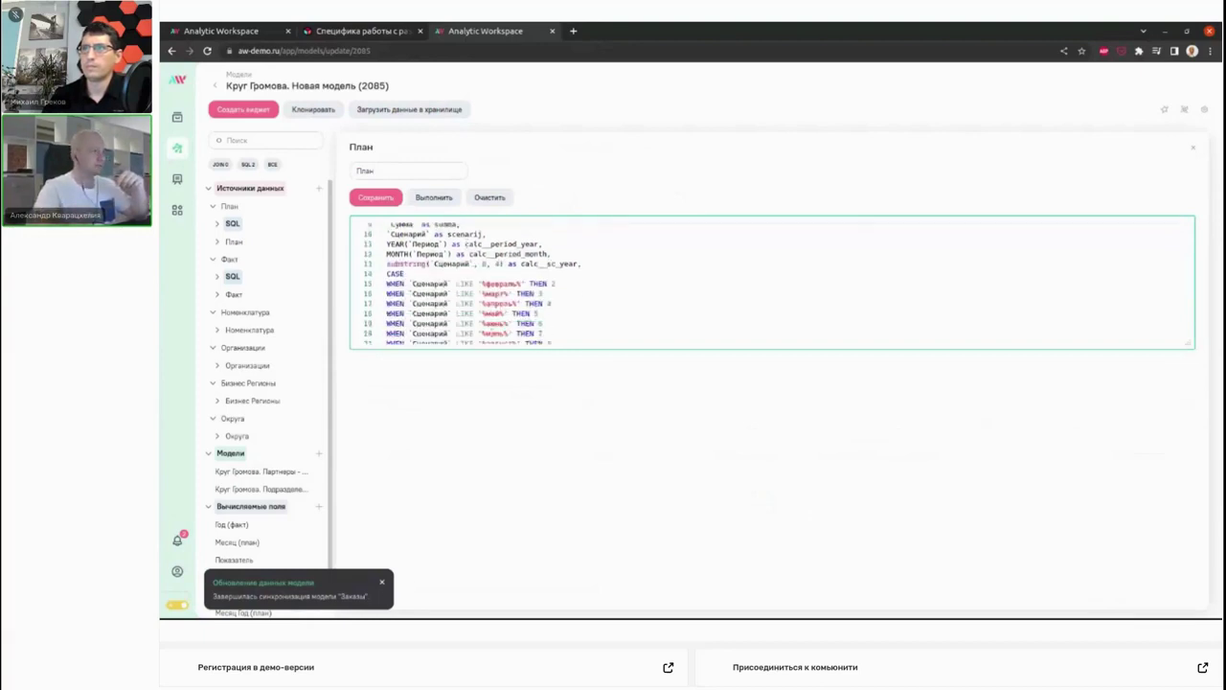
Examine the rest of the План query's CASE expression, close the query, and look at the model list before returning to model 2085.
scroll(771, 283, down, 2)
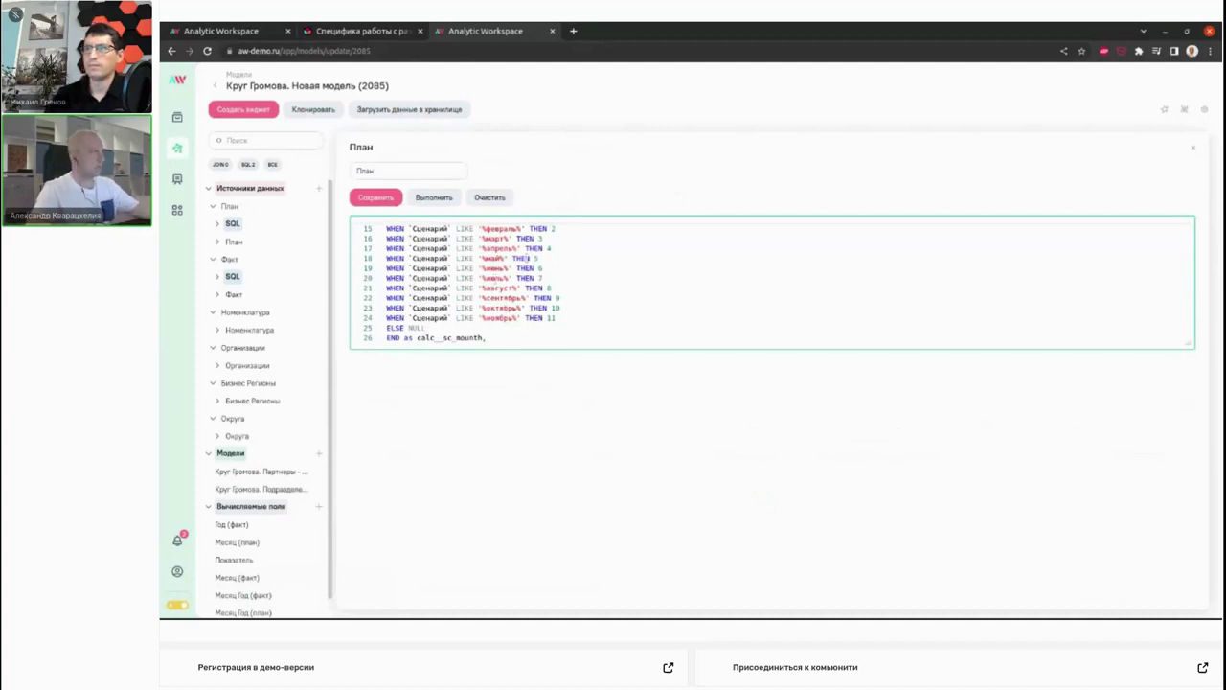
click(1191, 151)
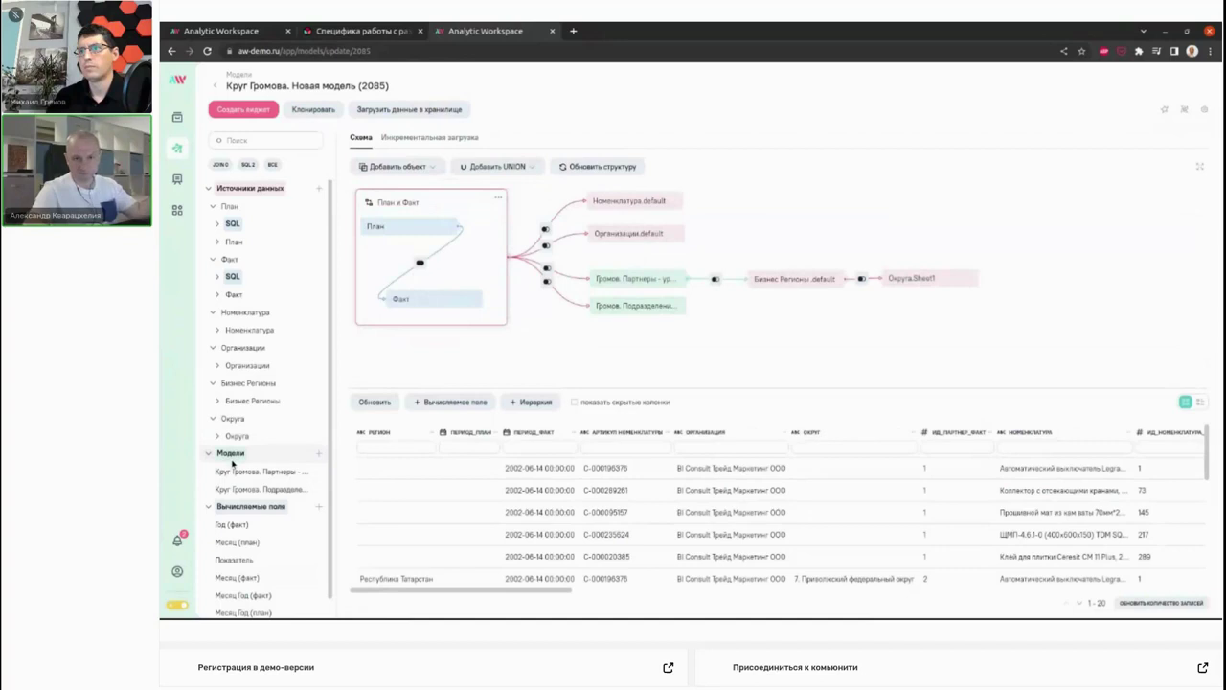
click(177, 148)
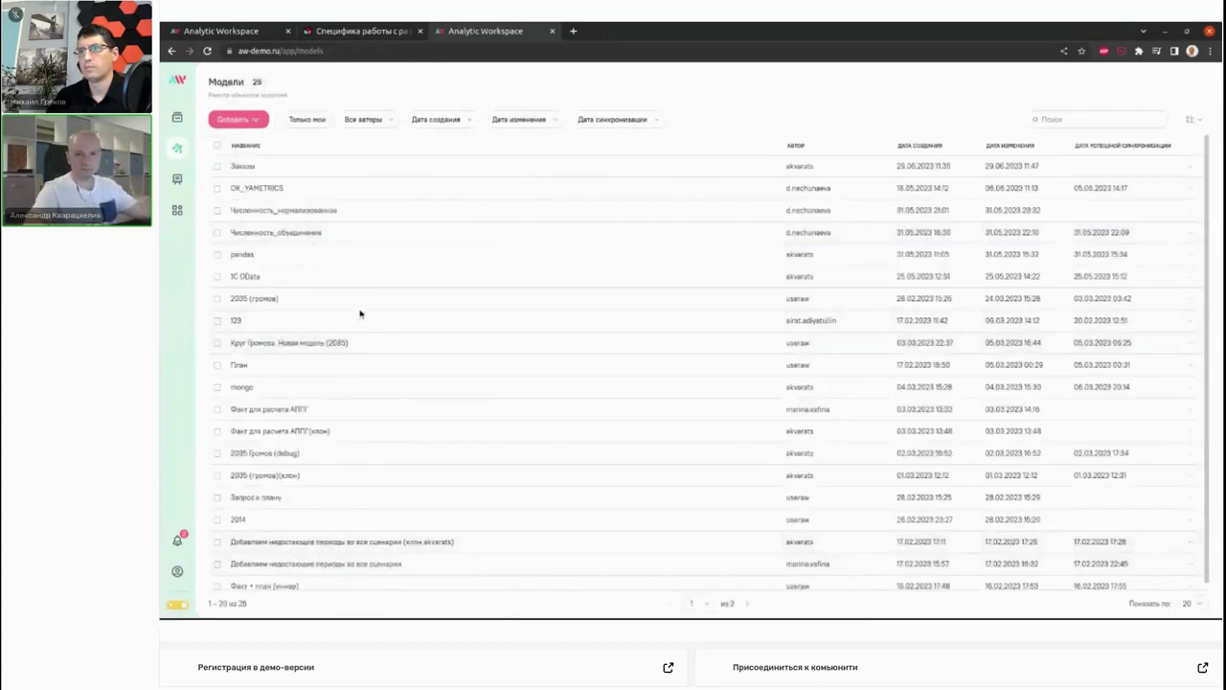
click(171, 52)
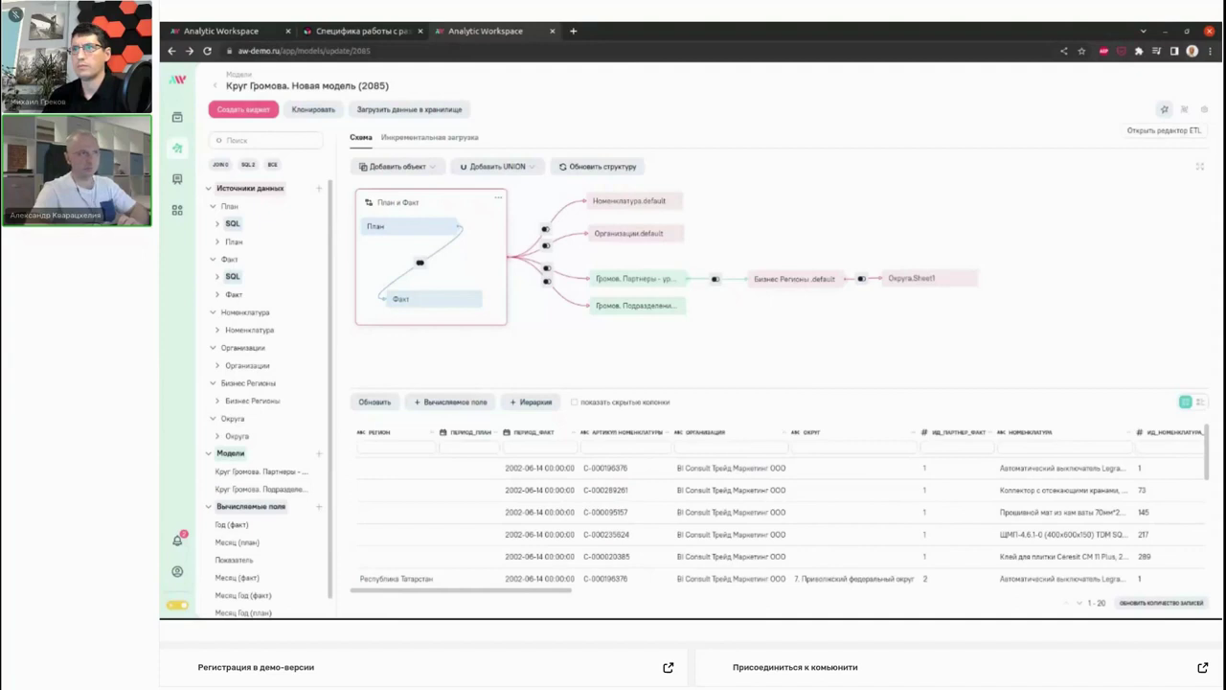
Open the model's ETL script and examine the after_load_jsql function that prepares the plan data.
click(1163, 110)
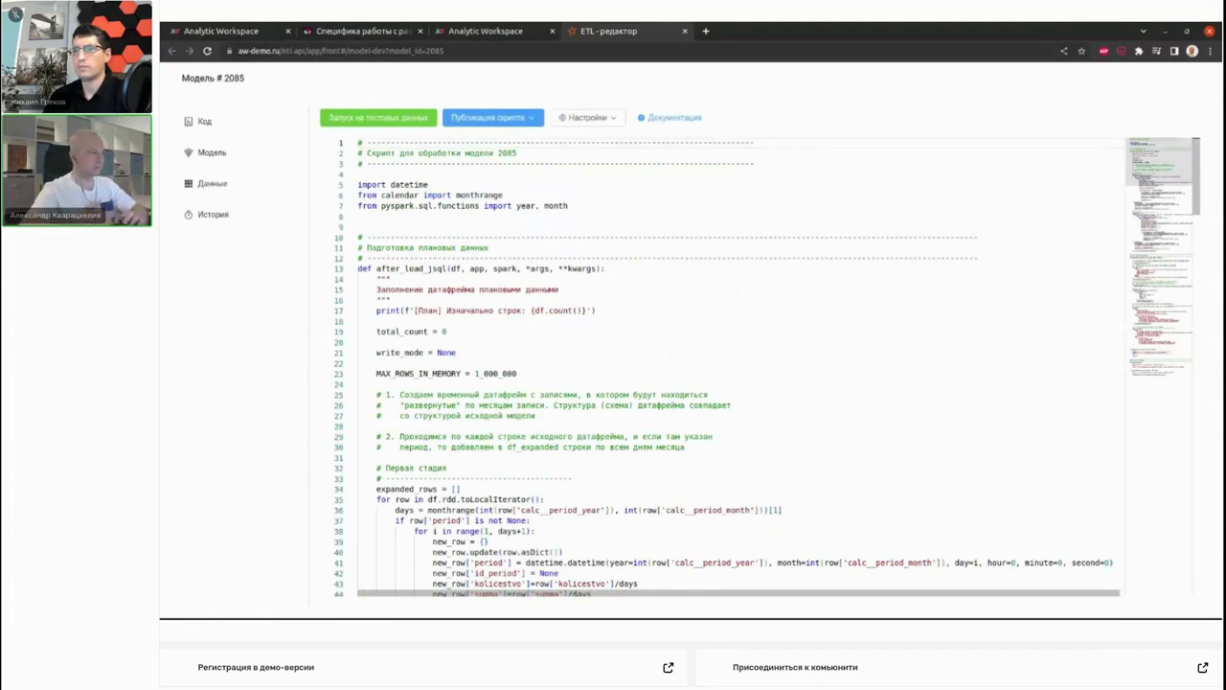
scroll(1056, 272, down, 4)
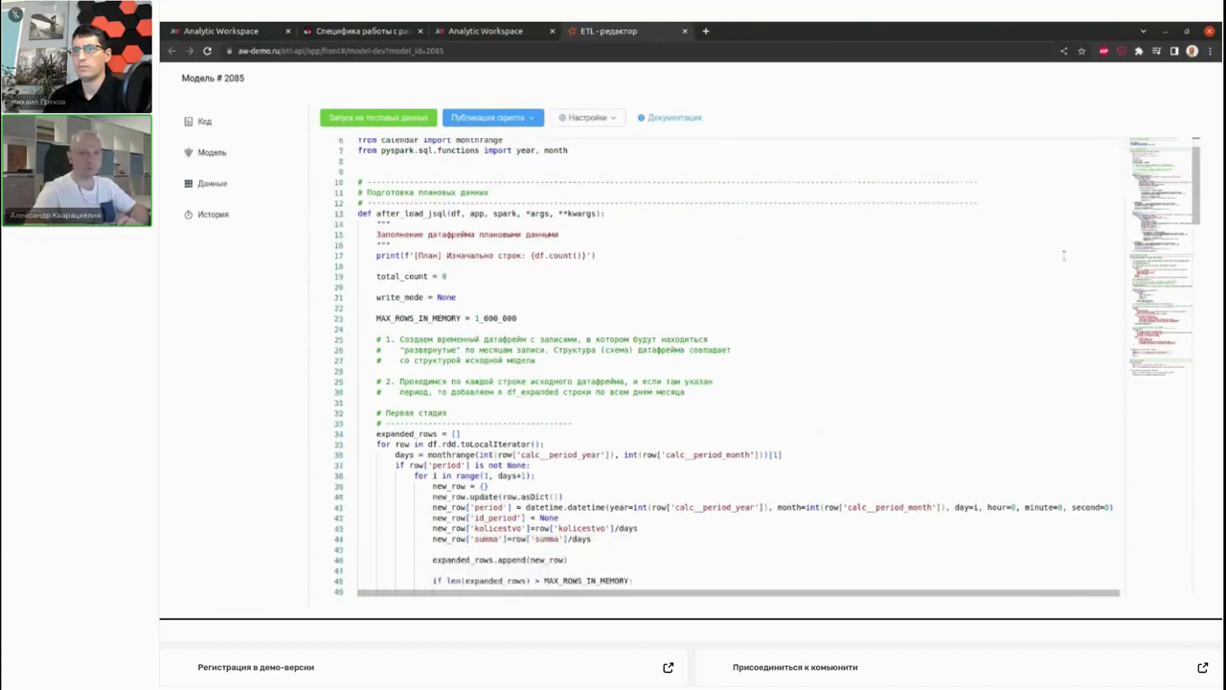
scroll(1056, 272, down, 10)
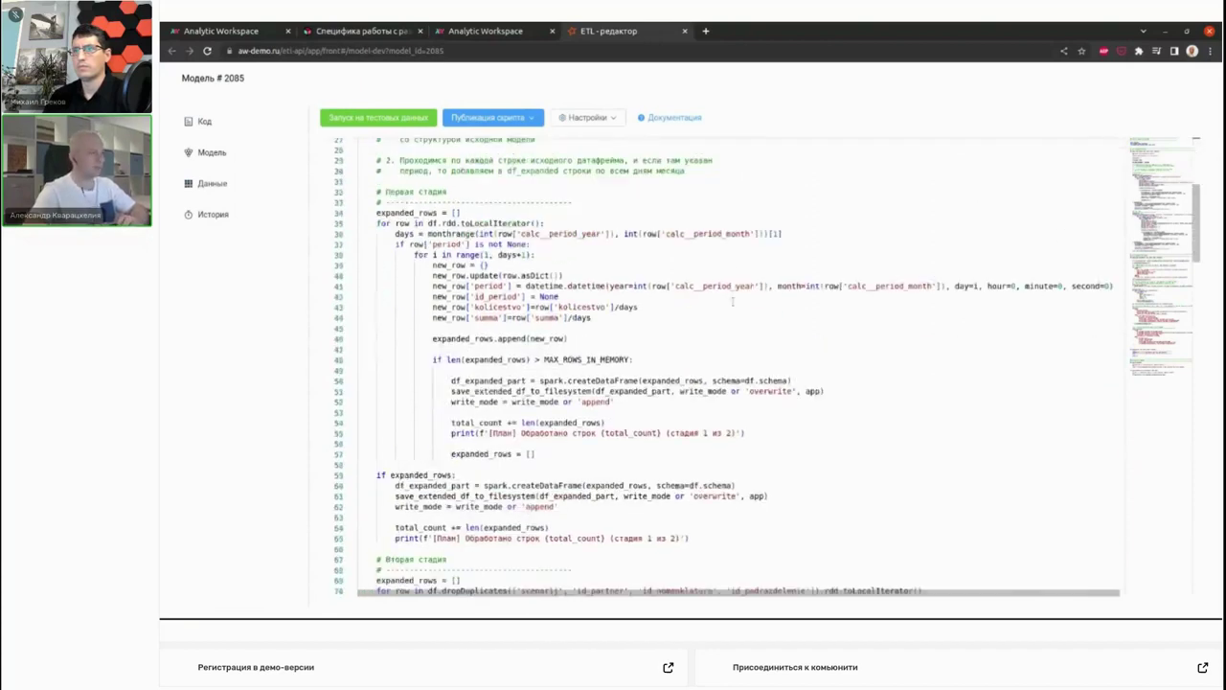
scroll(733, 299, down, 15)
scroll(671, 288, up, 20)
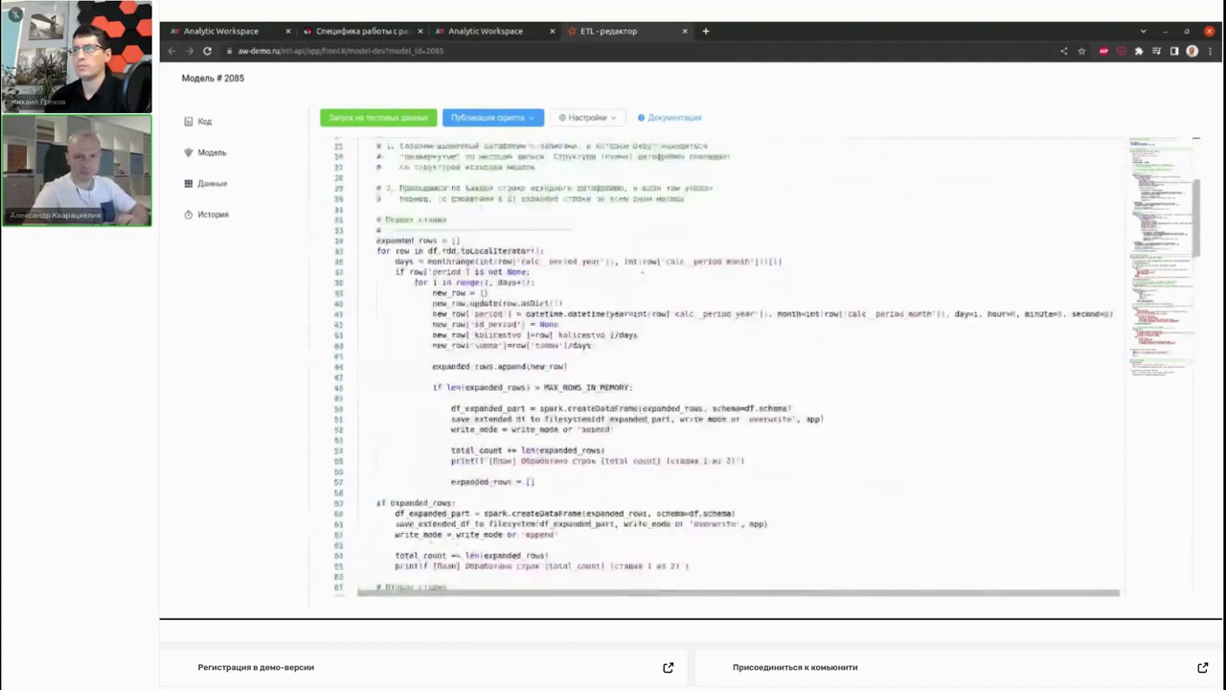
scroll(642, 273, up, 6)
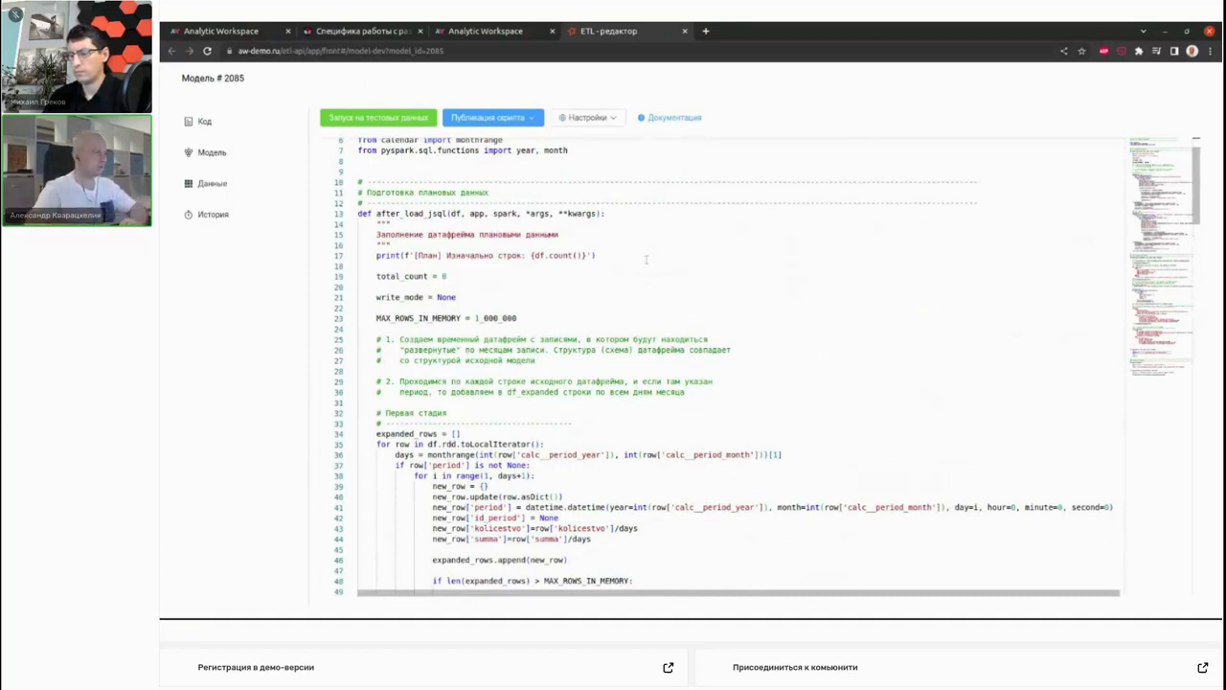
Examine the script's Spark SQL queries for period grouping, the previous-year rows loop and the self-join of aggregated periods.
scroll(647, 259, down, 5)
scroll(652, 303, down, 20)
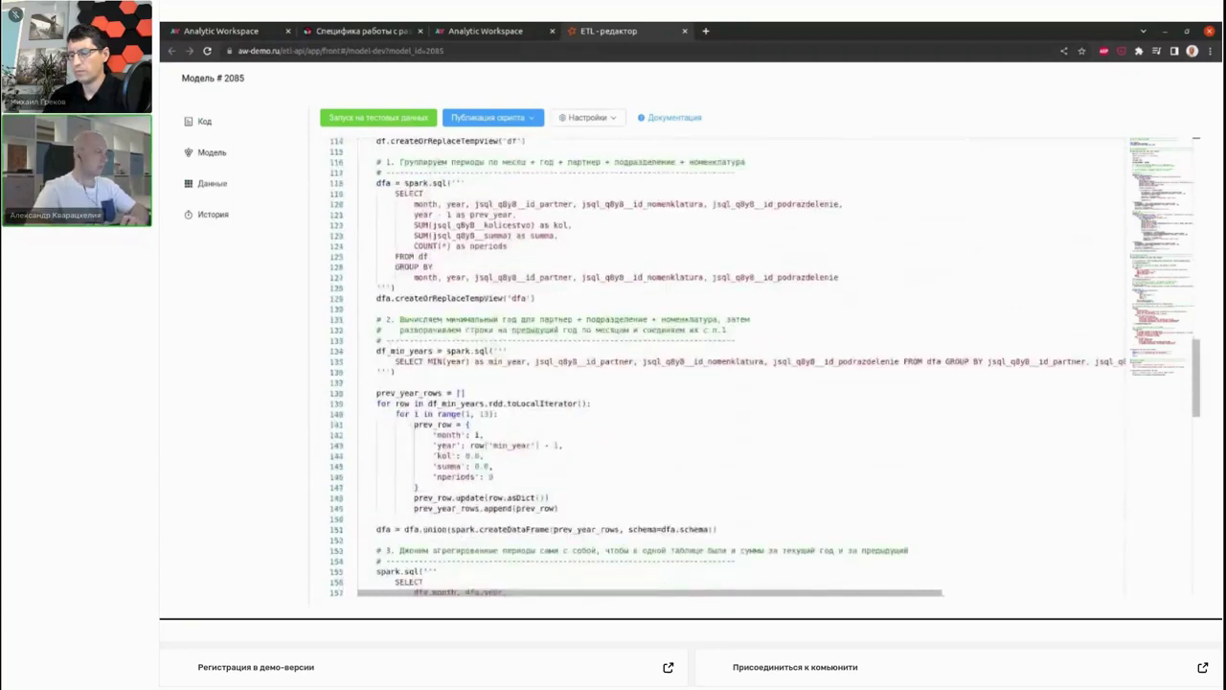
drag(377, 192, 394, 287)
scroll(691, 422, down, 1)
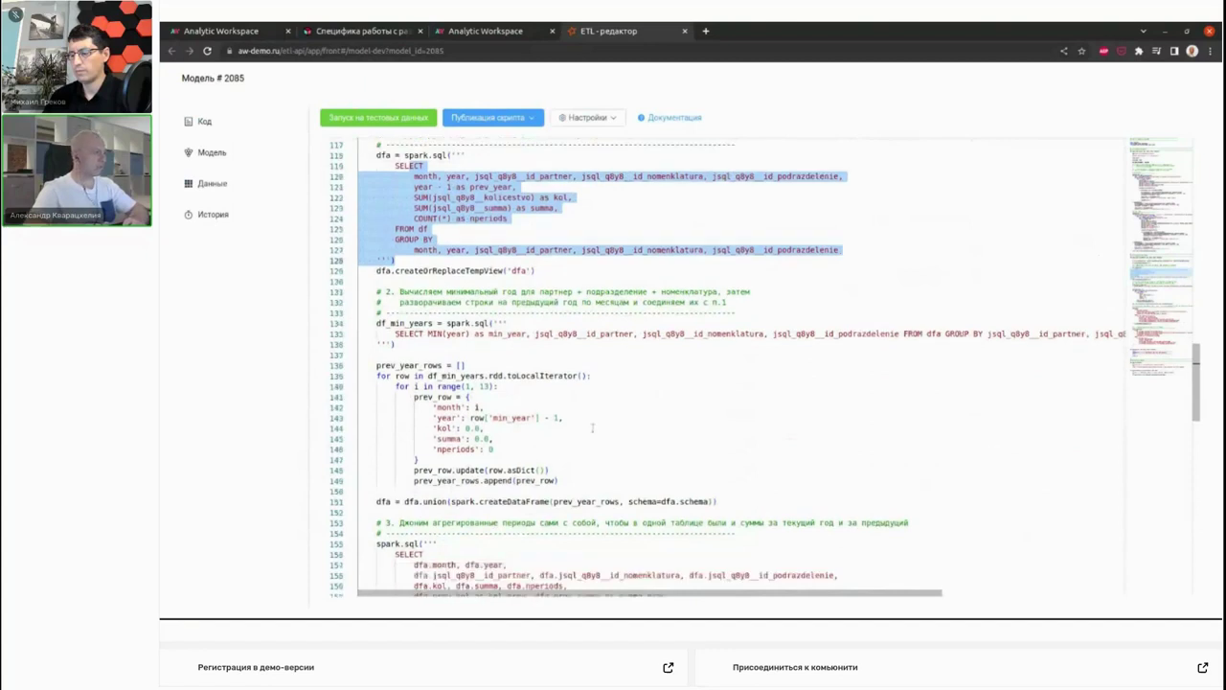
drag(691, 422, 470, 391)
scroll(651, 348, down, 1)
scroll(650, 349, down, 2)
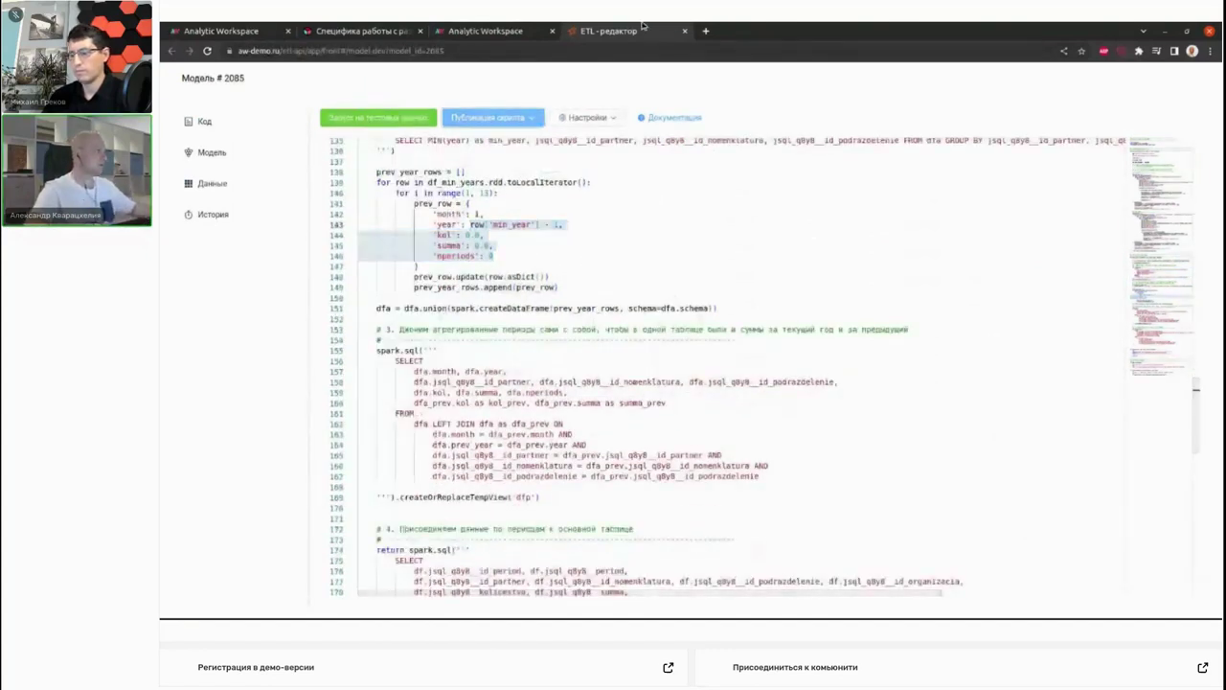
Browse the script documentation's Скрипт модели, API, Интерфейс редактора and Примеры sections, and close it along with the ETL editor.
click(686, 117)
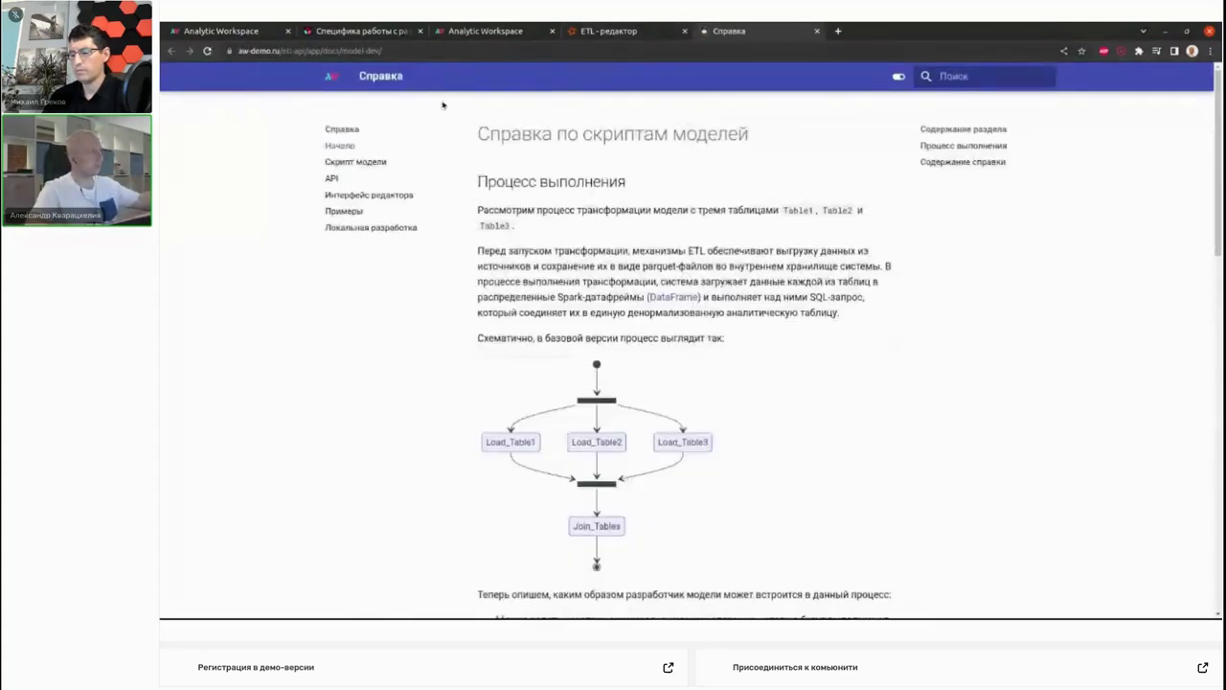
click(369, 164)
click(332, 178)
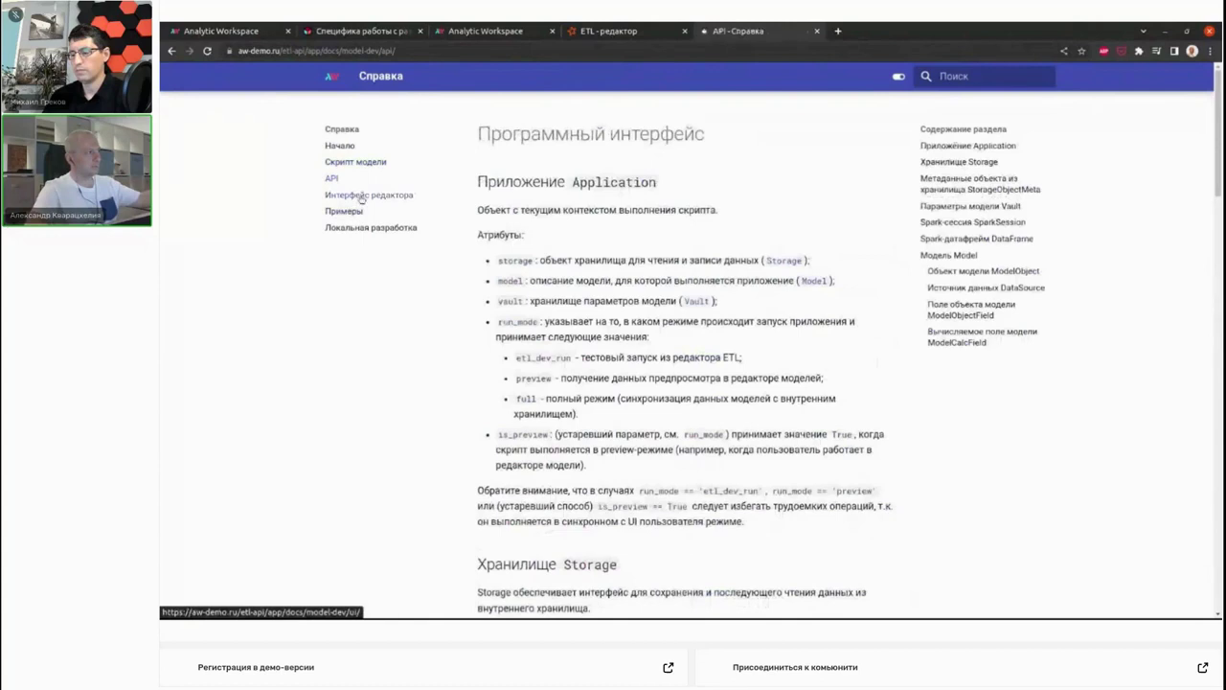
click(359, 196)
click(345, 212)
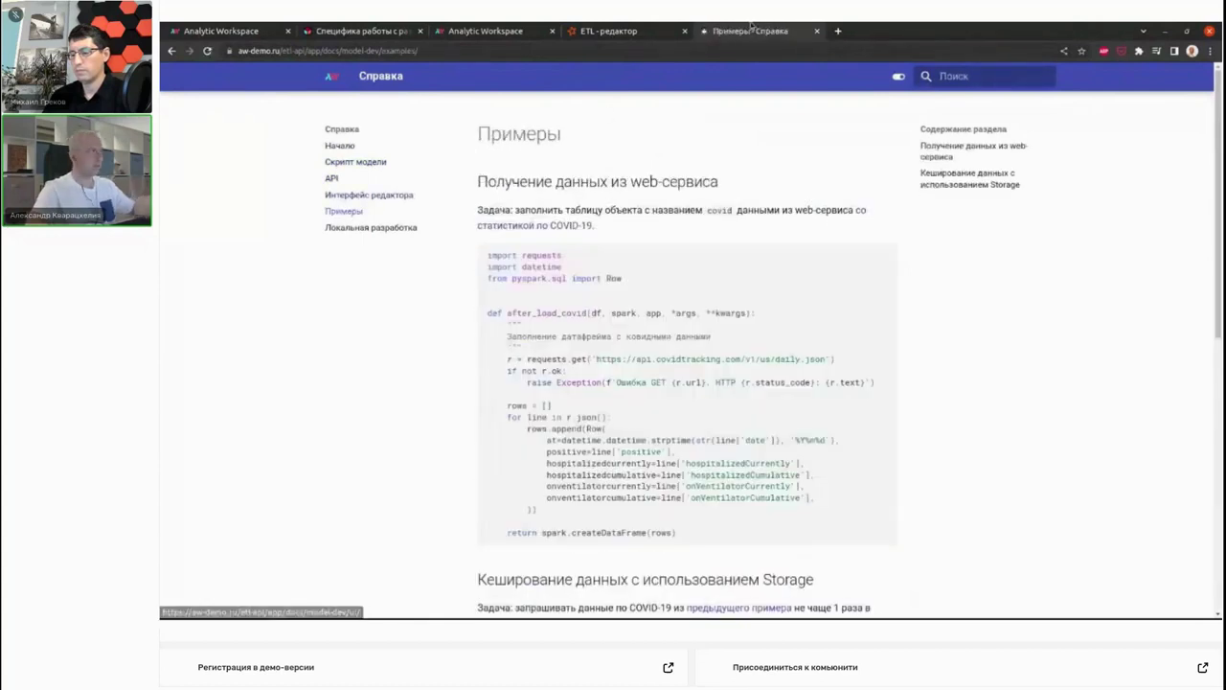
click(818, 32)
click(685, 32)
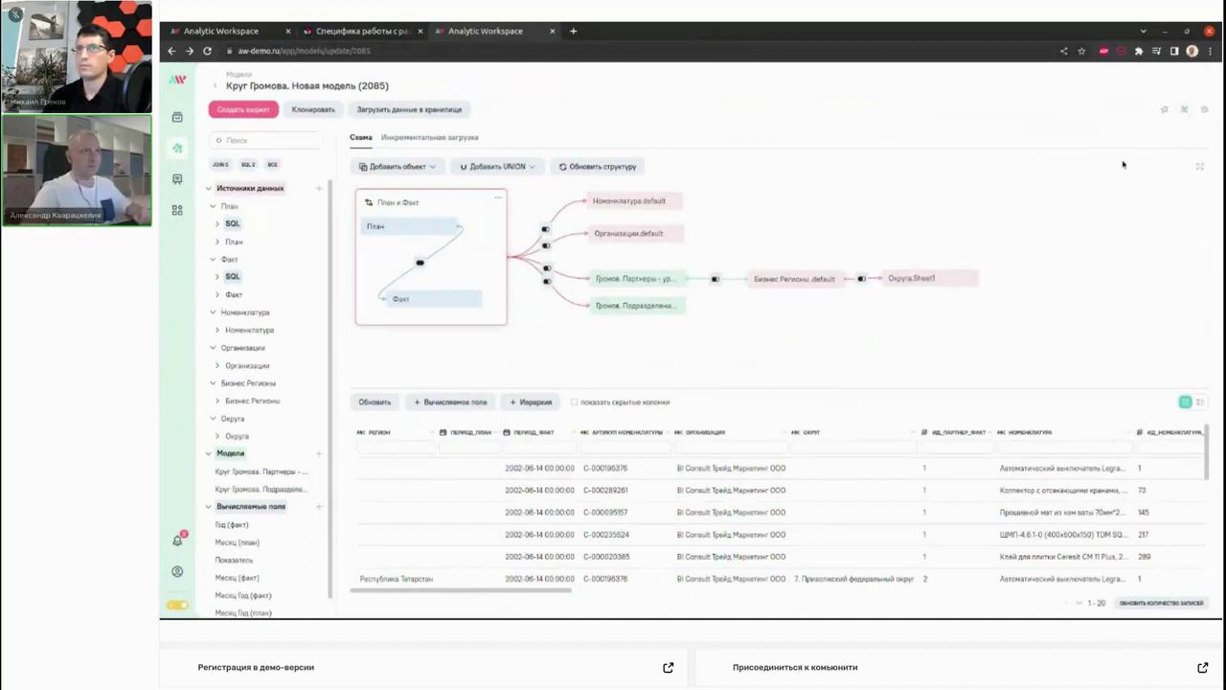
Open the model's DAG in Airflow, widen its task grid, and compare the task graph with the model schema.
click(1183, 113)
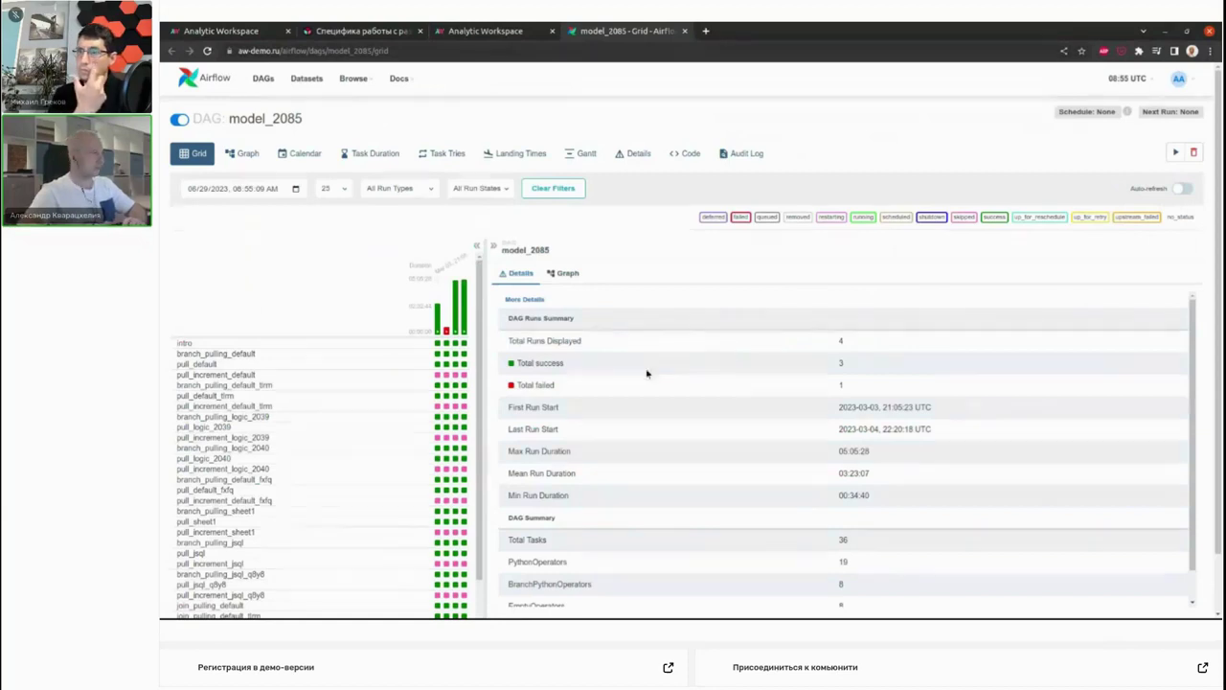
mouse_move(484, 324)
mouse_down()
mouse_move(598, 329)
mouse_move(494, 322)
mouse_up()
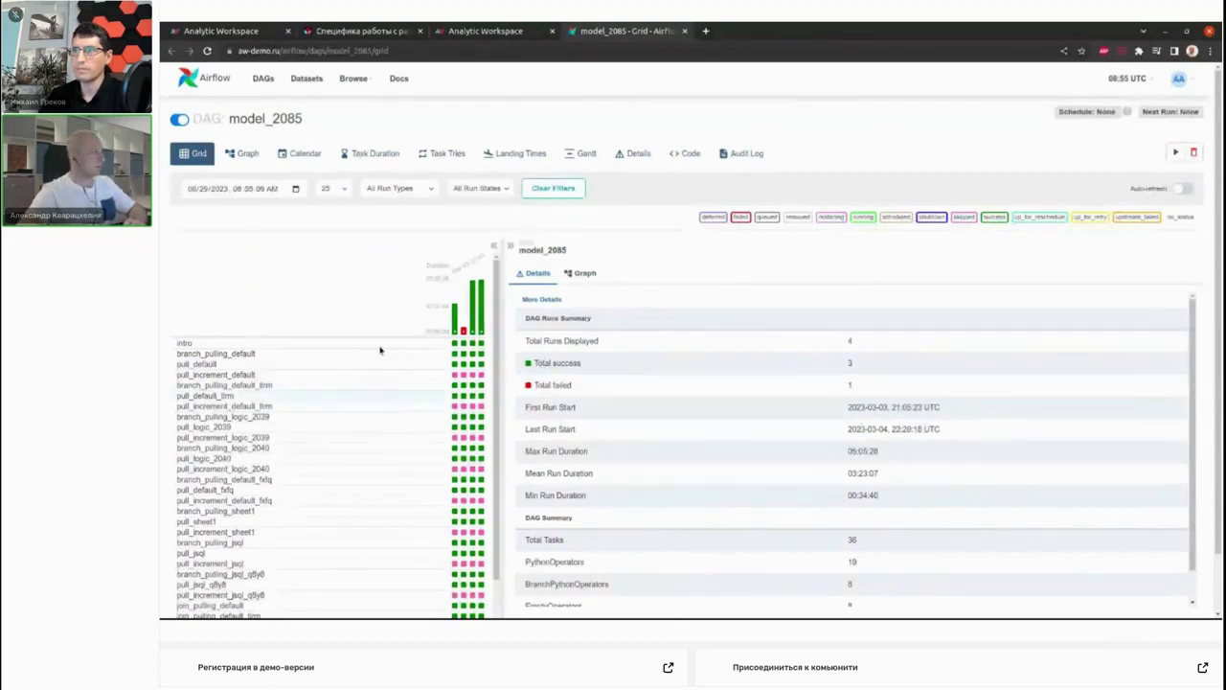
click(244, 161)
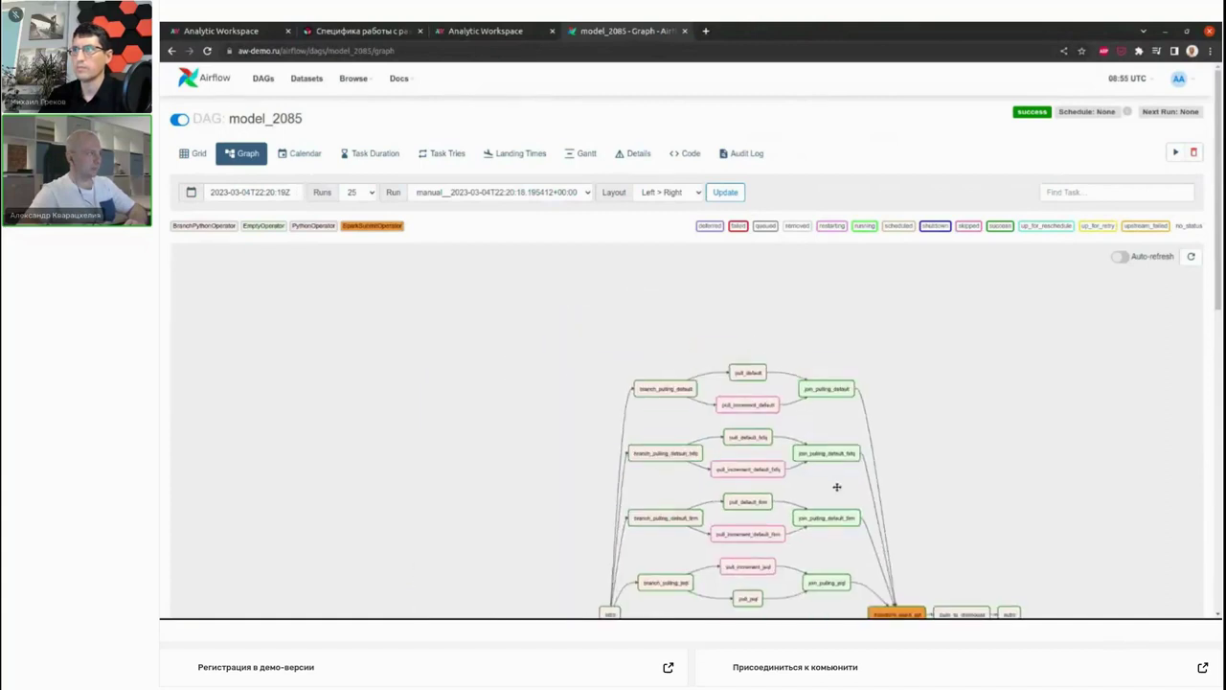
click(488, 30)
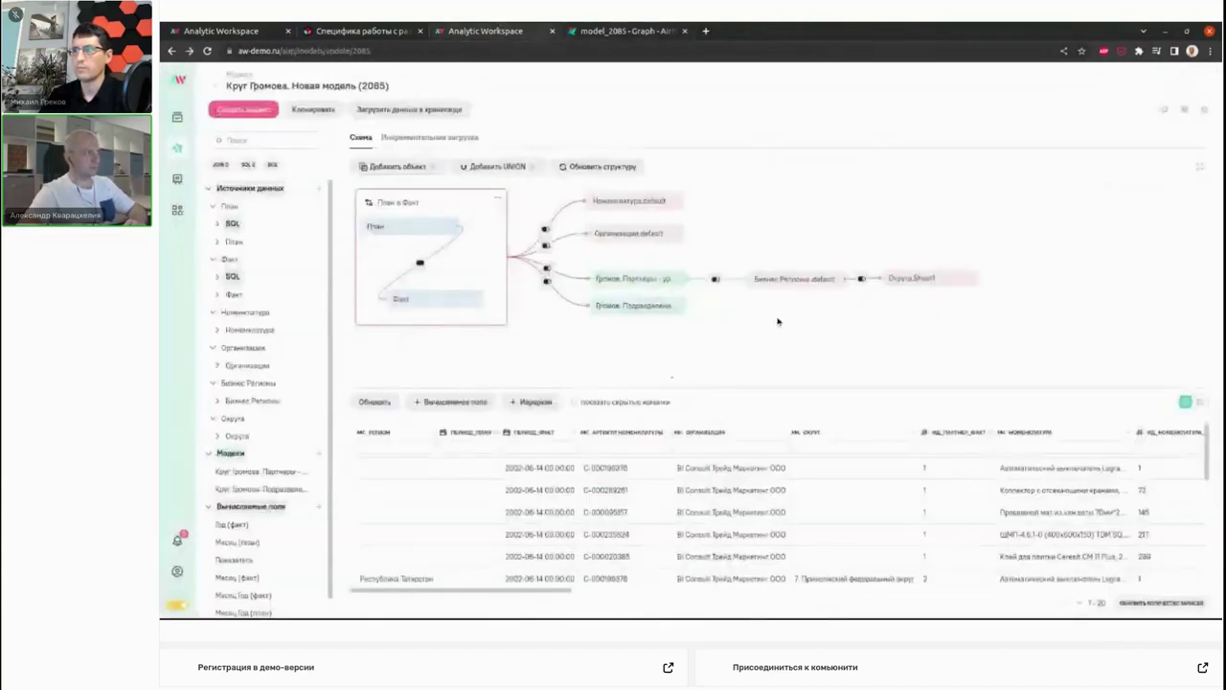
click(633, 31)
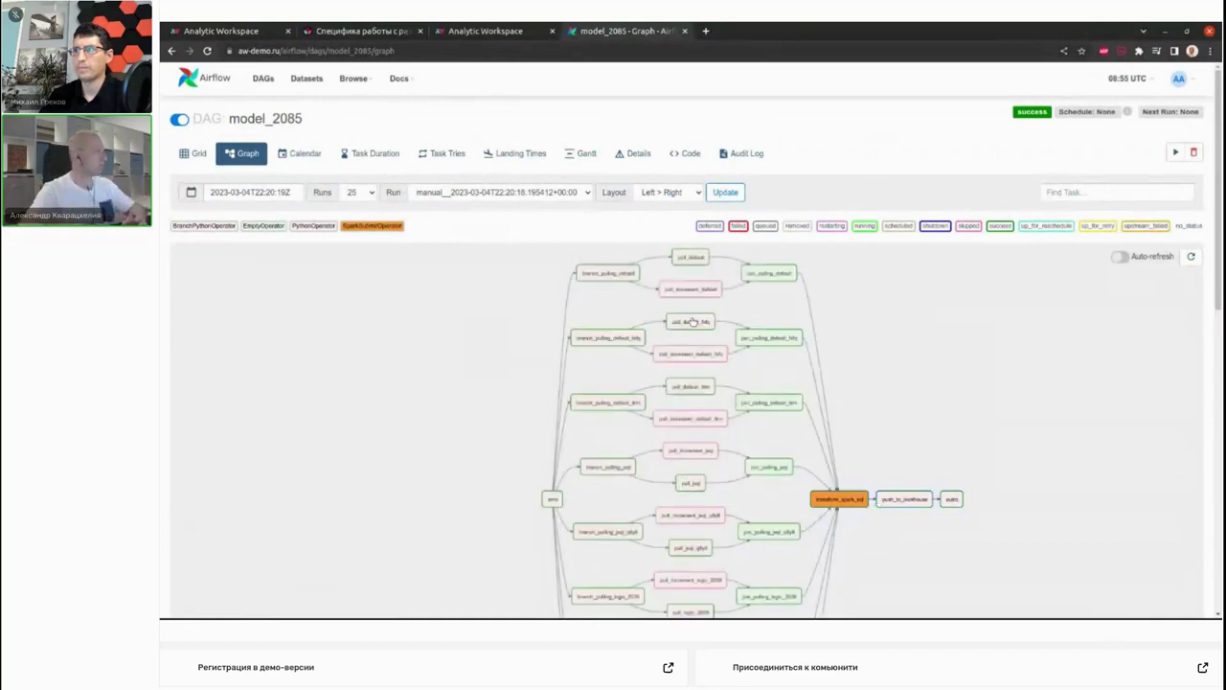
Find the failed transform_spark_sql task in the DAG's run grid and examine the final messages in its logs.
click(192, 153)
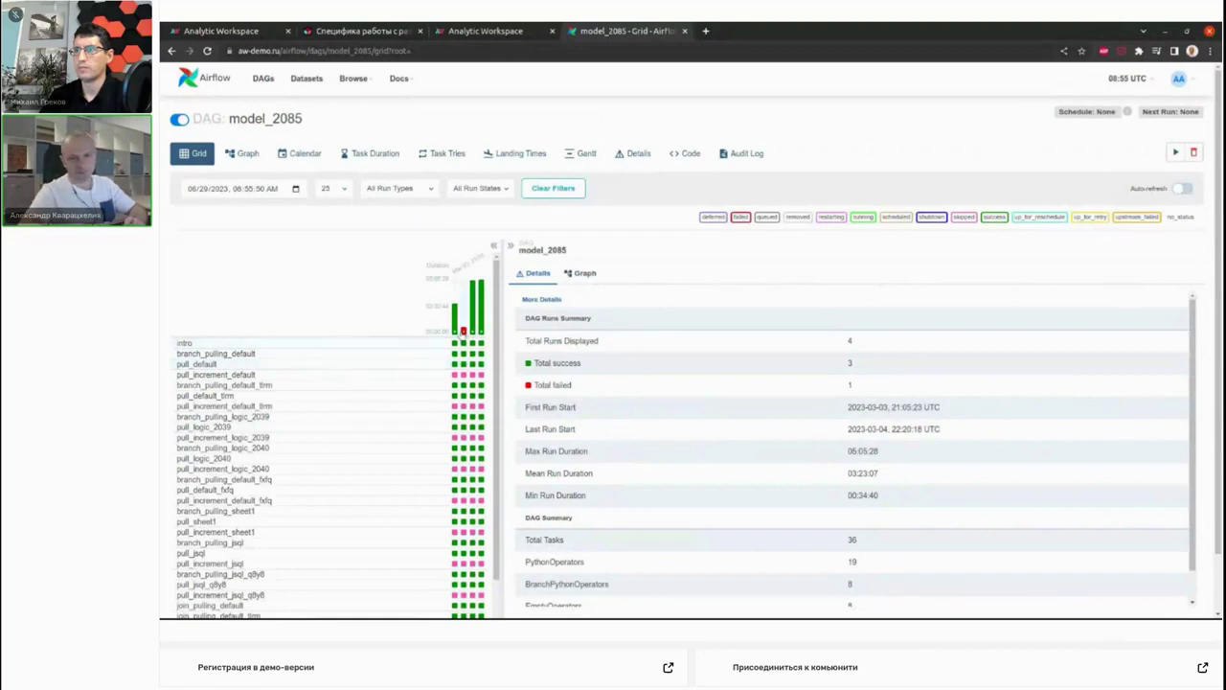
mouse_move(462, 332)
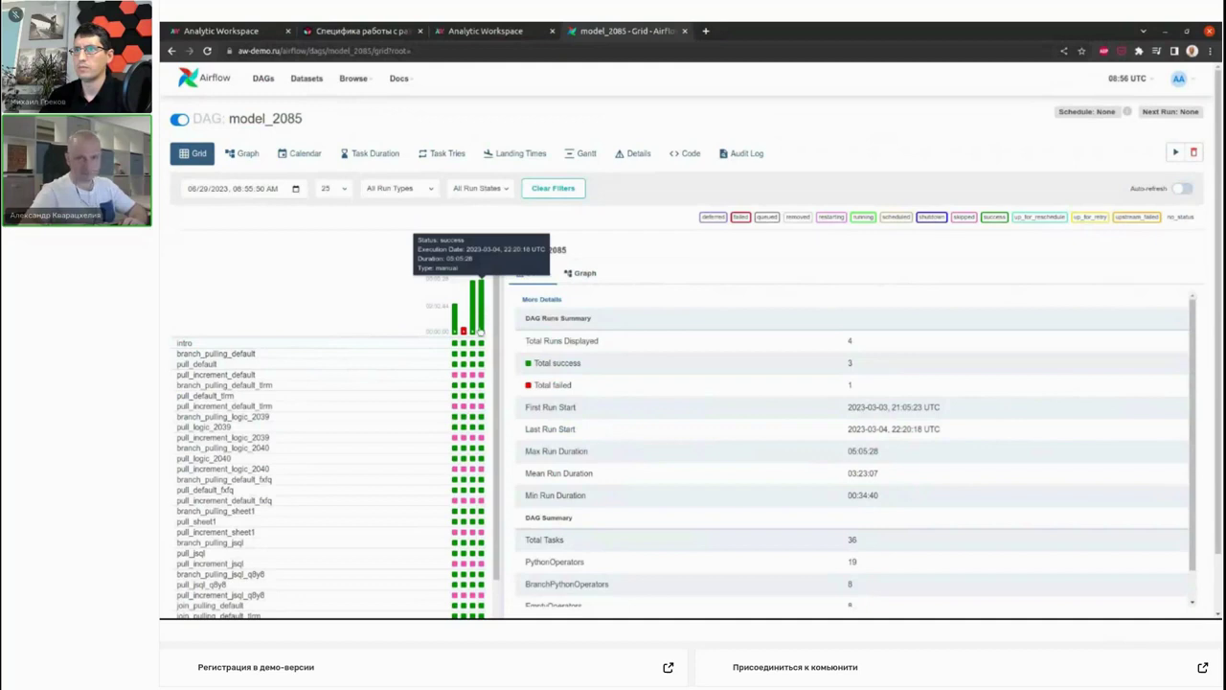
scroll(362, 427, down, 5)
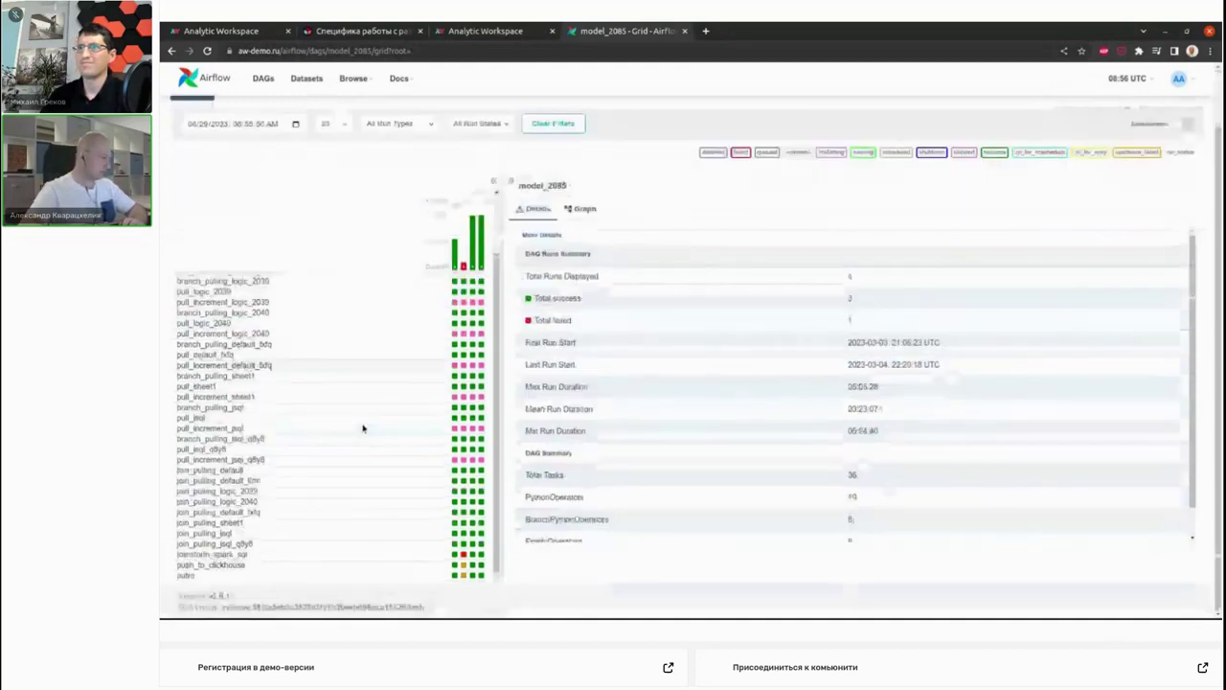
click(464, 559)
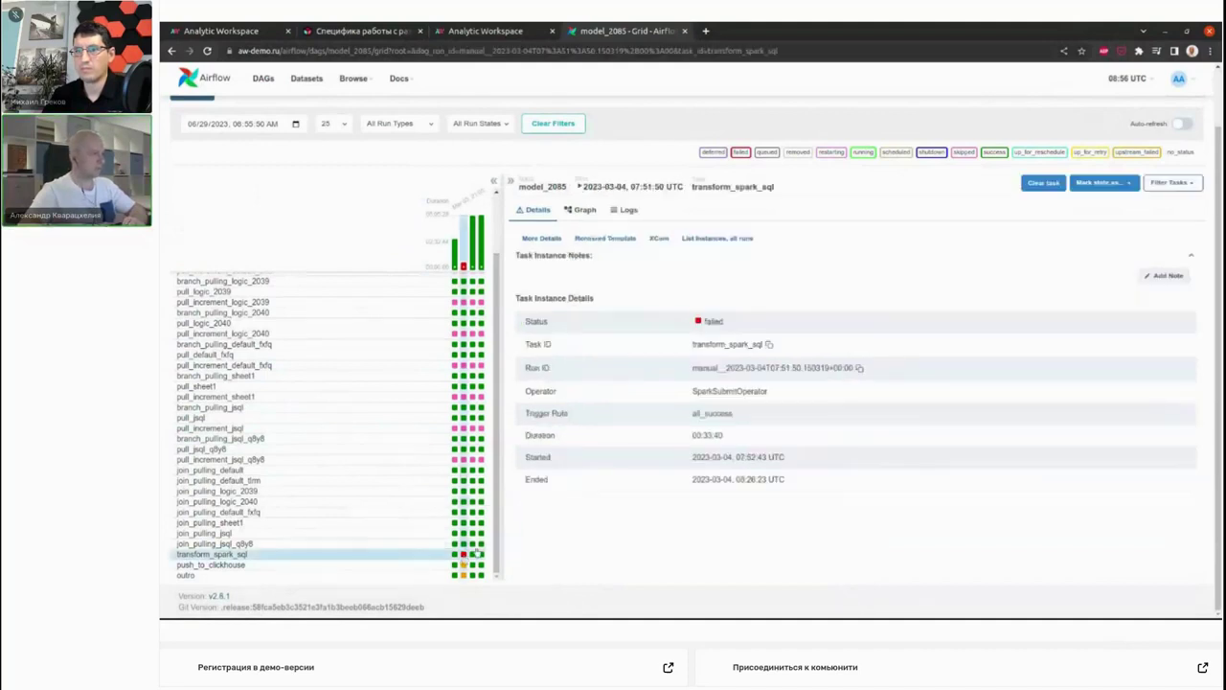
click(627, 210)
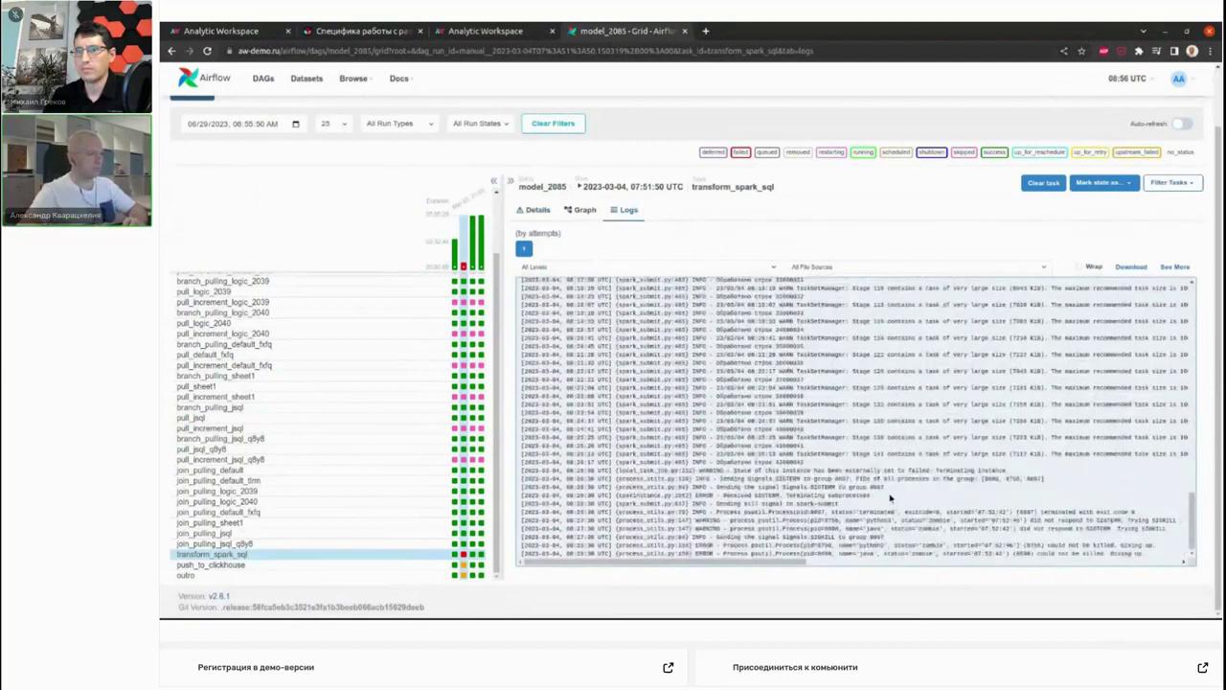
drag(891, 497, 670, 478)
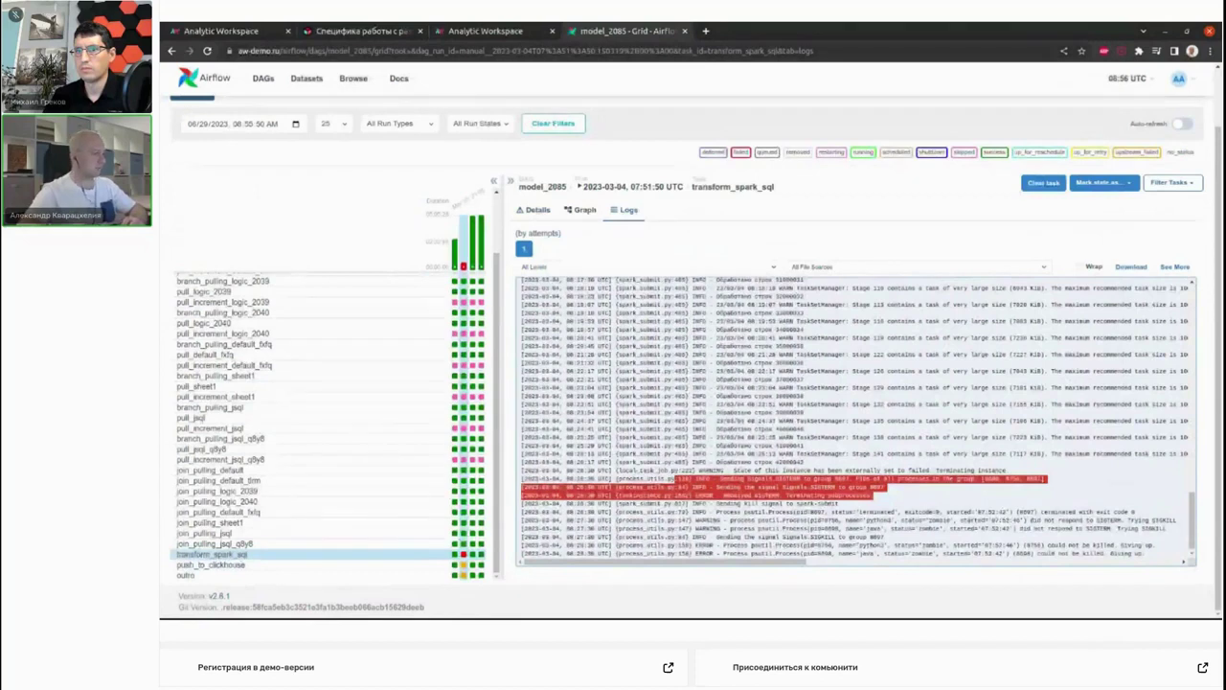
drag(886, 488, 707, 362)
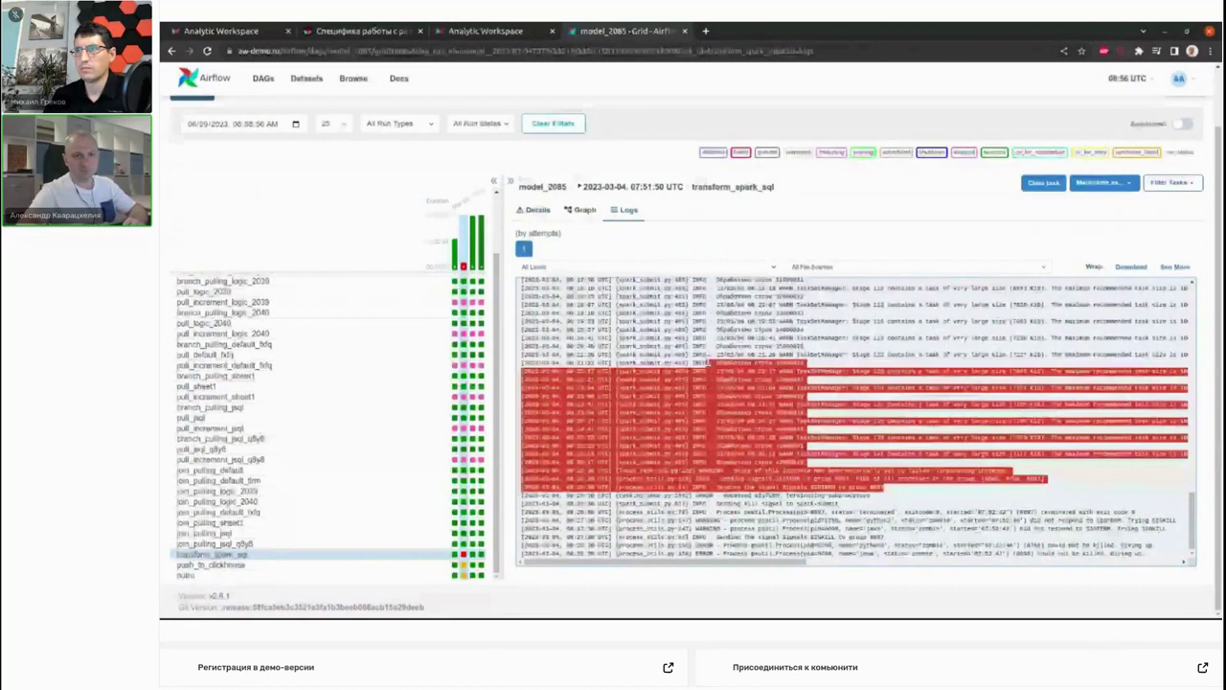
click(896, 395)
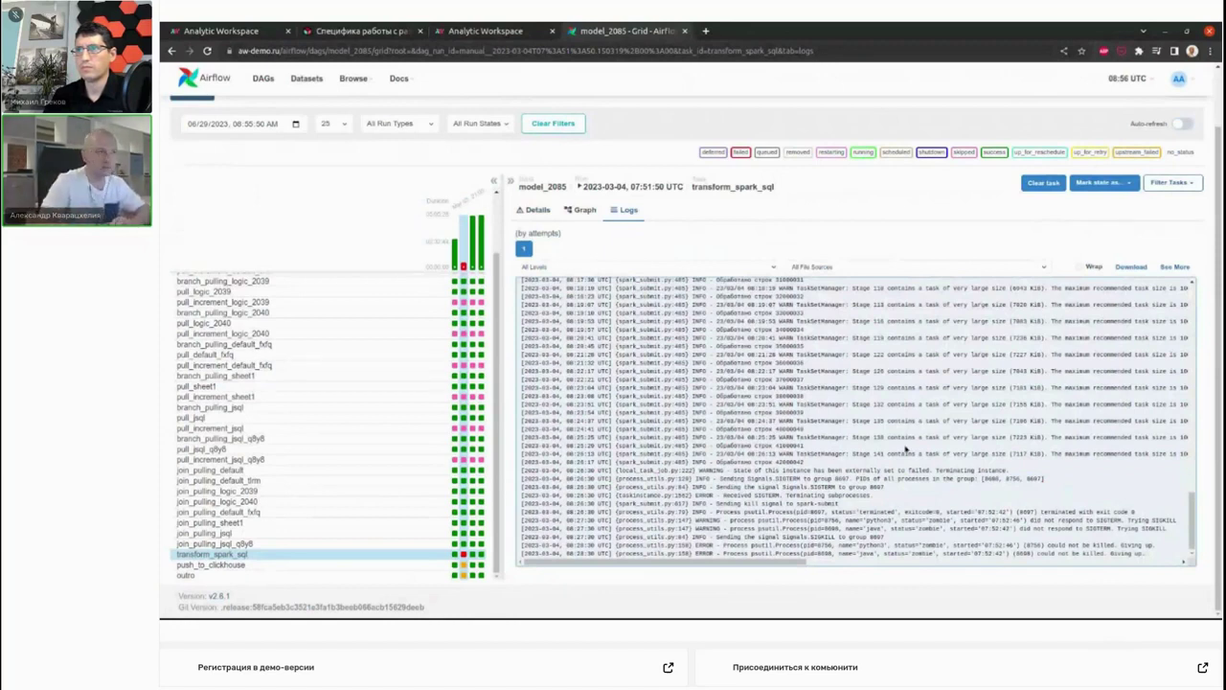
Examine the transform_spark_sql task's duration in the DAG's Gantt chart, close Airflow and return to the Заказы model.
scroll(326, 306, up, 3)
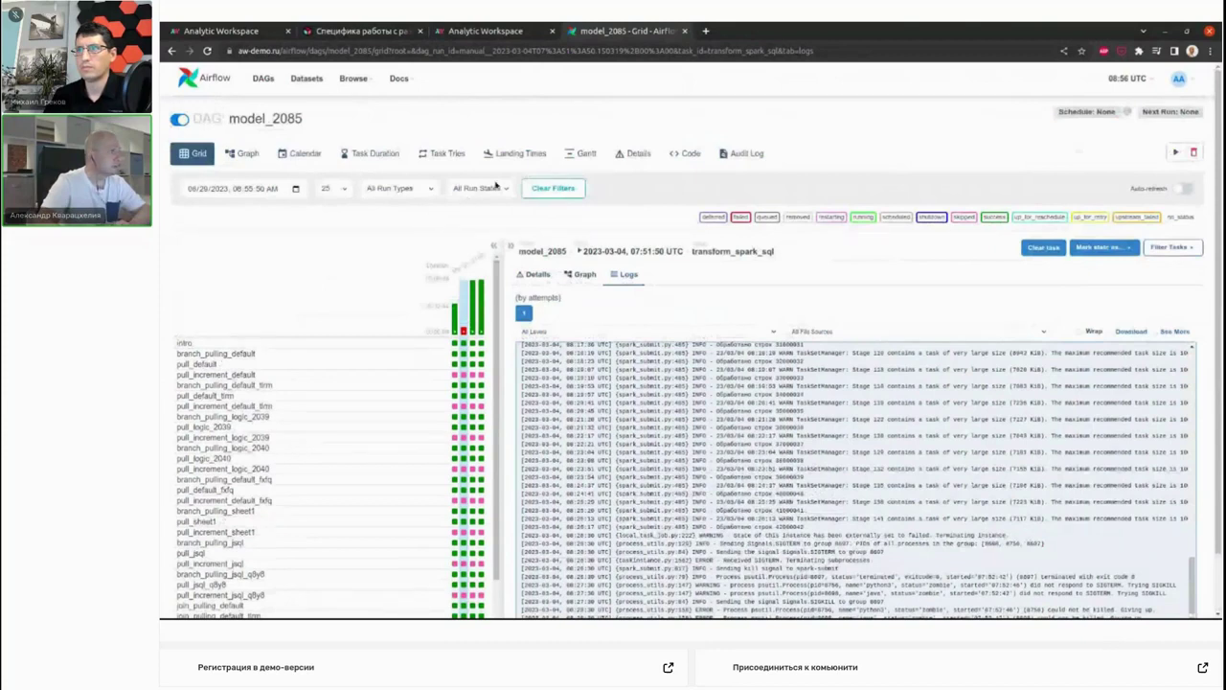
click(586, 156)
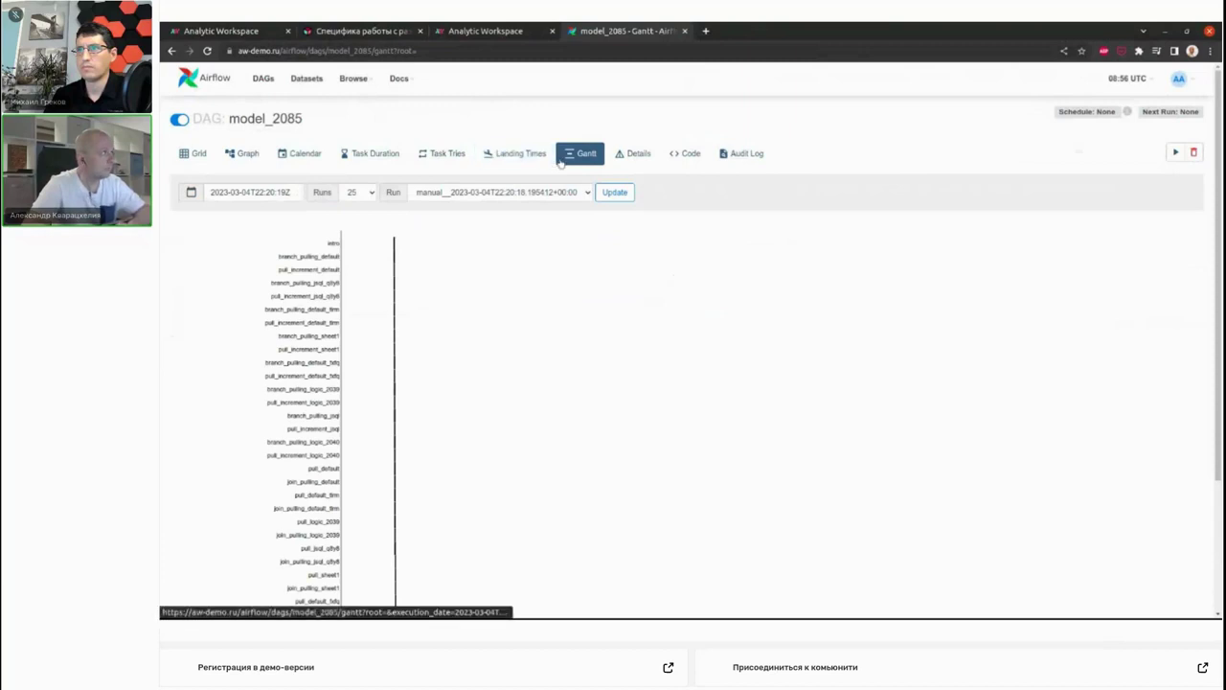
scroll(658, 442, down, 3)
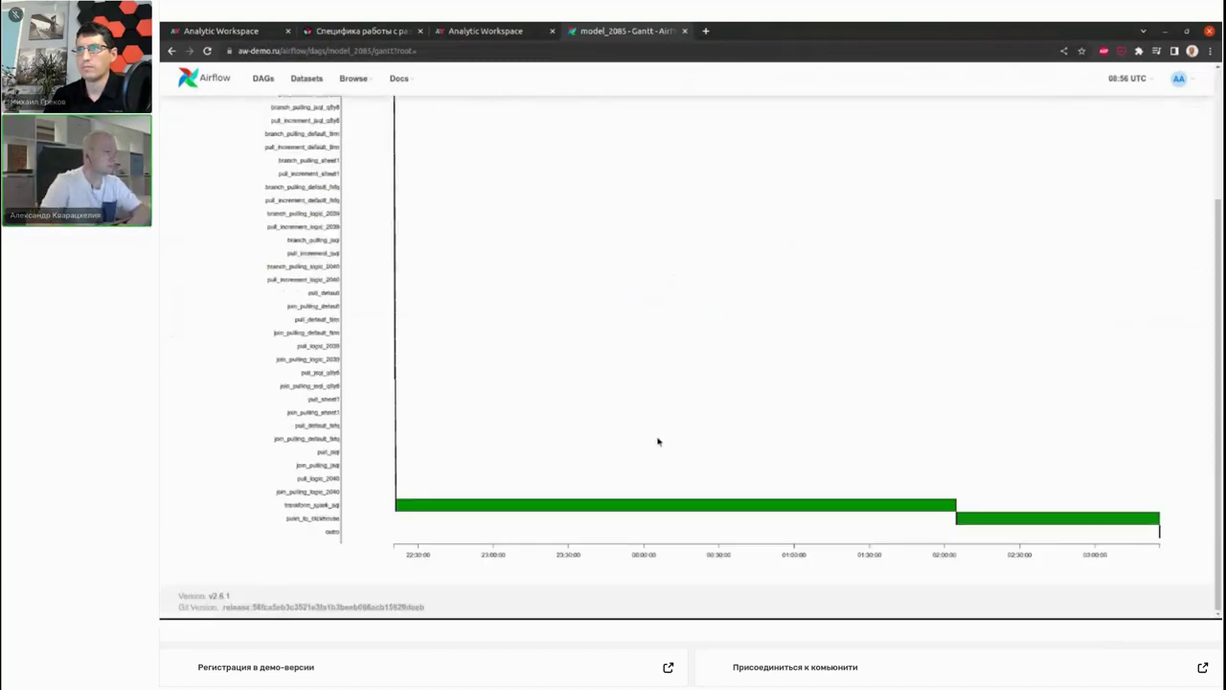
mouse_move(522, 505)
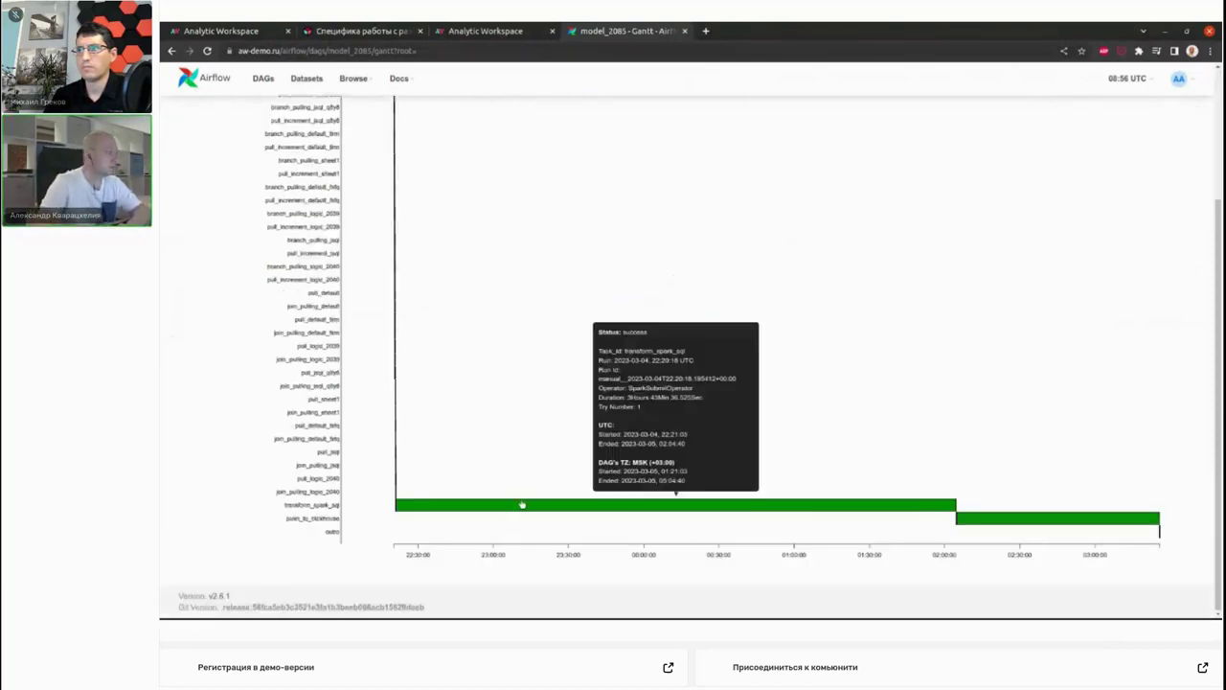
click(690, 31)
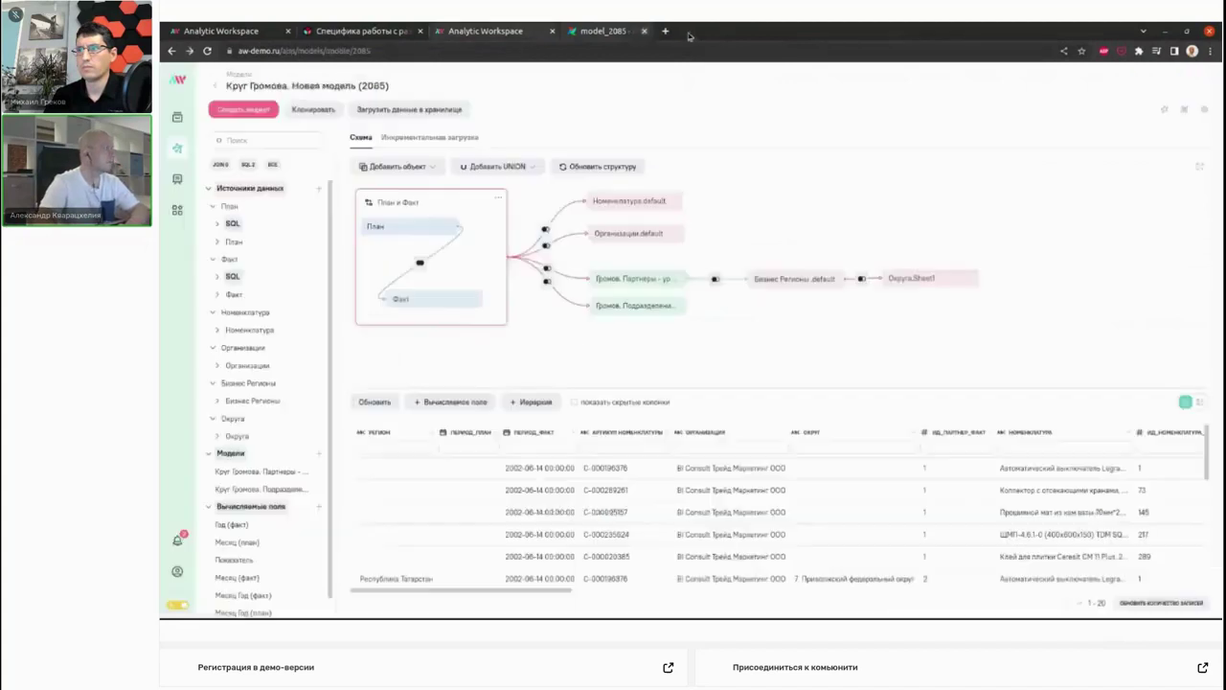
click(230, 31)
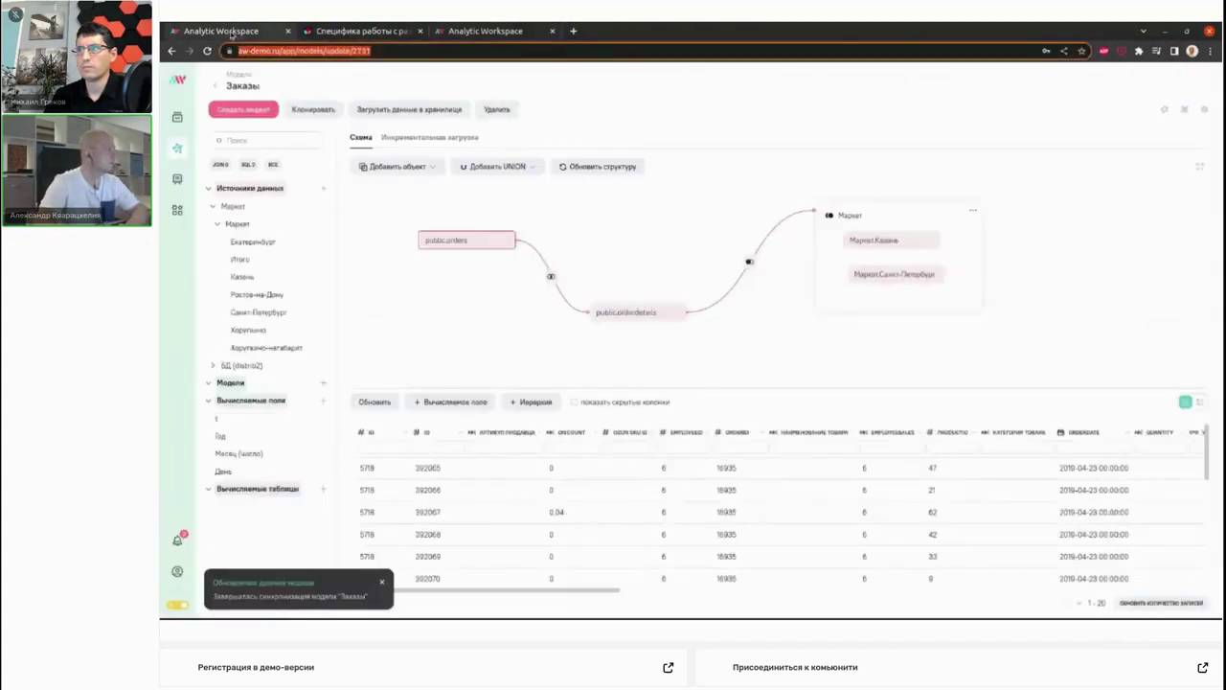
Open the Заказы model's DAG in Airflow and examine its branch, pull and transform_spark_sql tasks in the Gantt chart.
click(1184, 110)
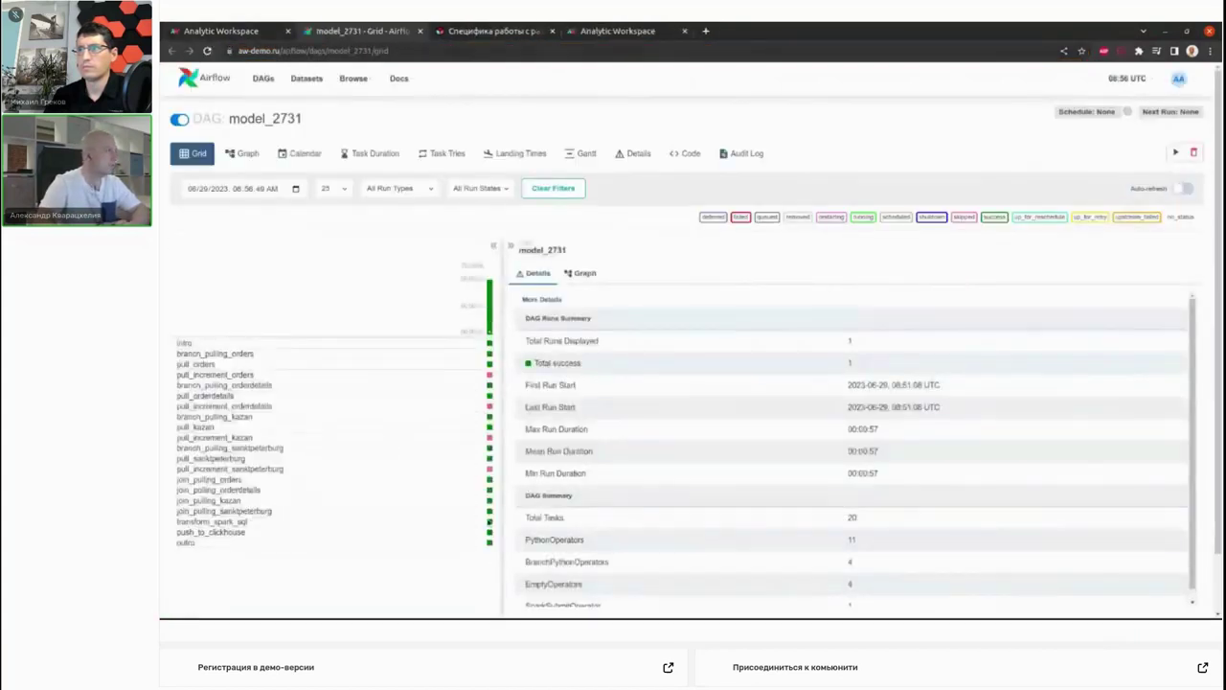
click(581, 154)
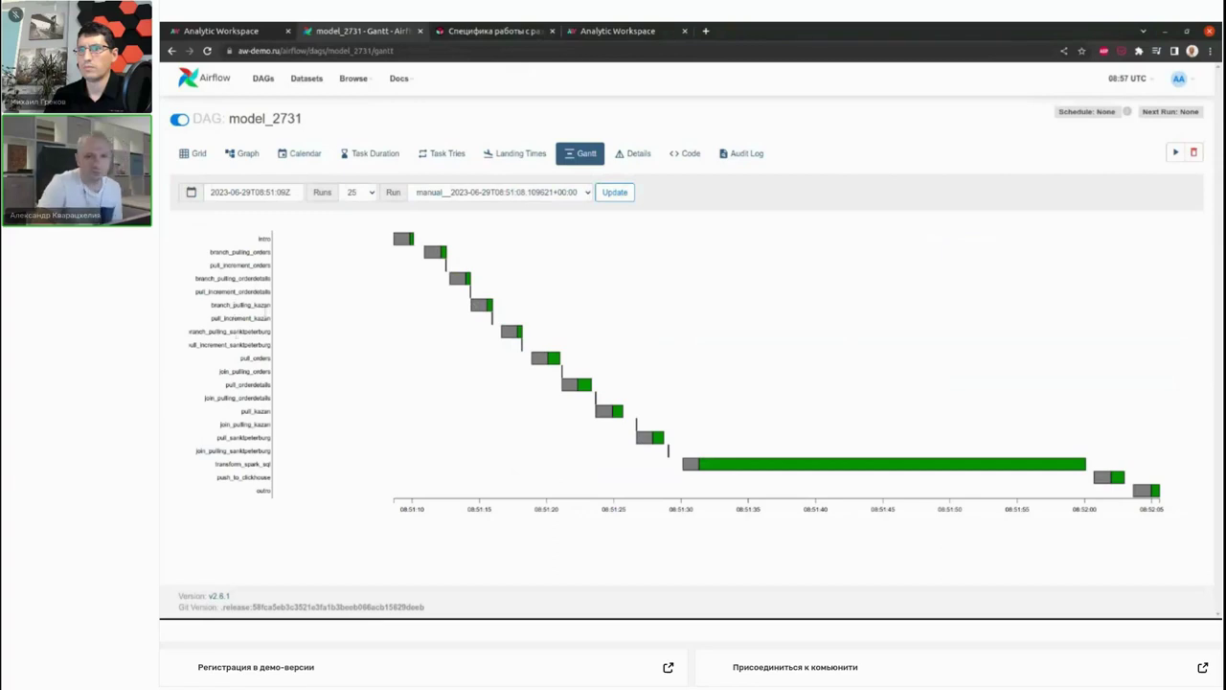
mouse_move(646, 438)
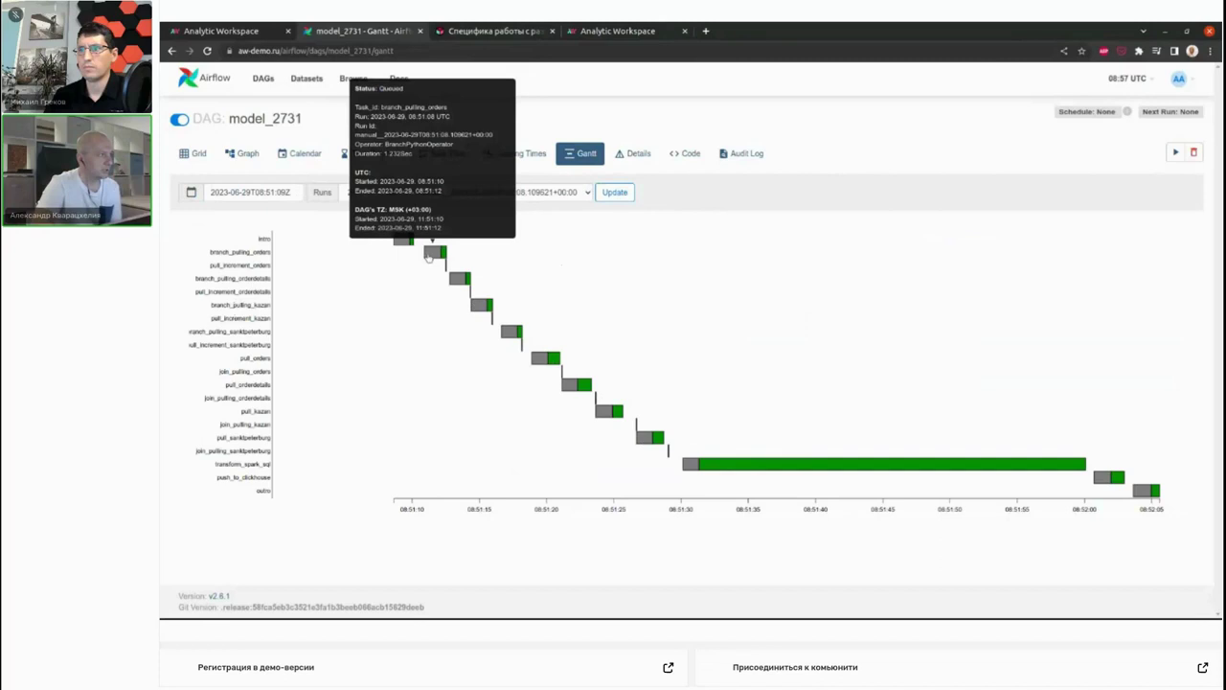
mouse_move(481, 305)
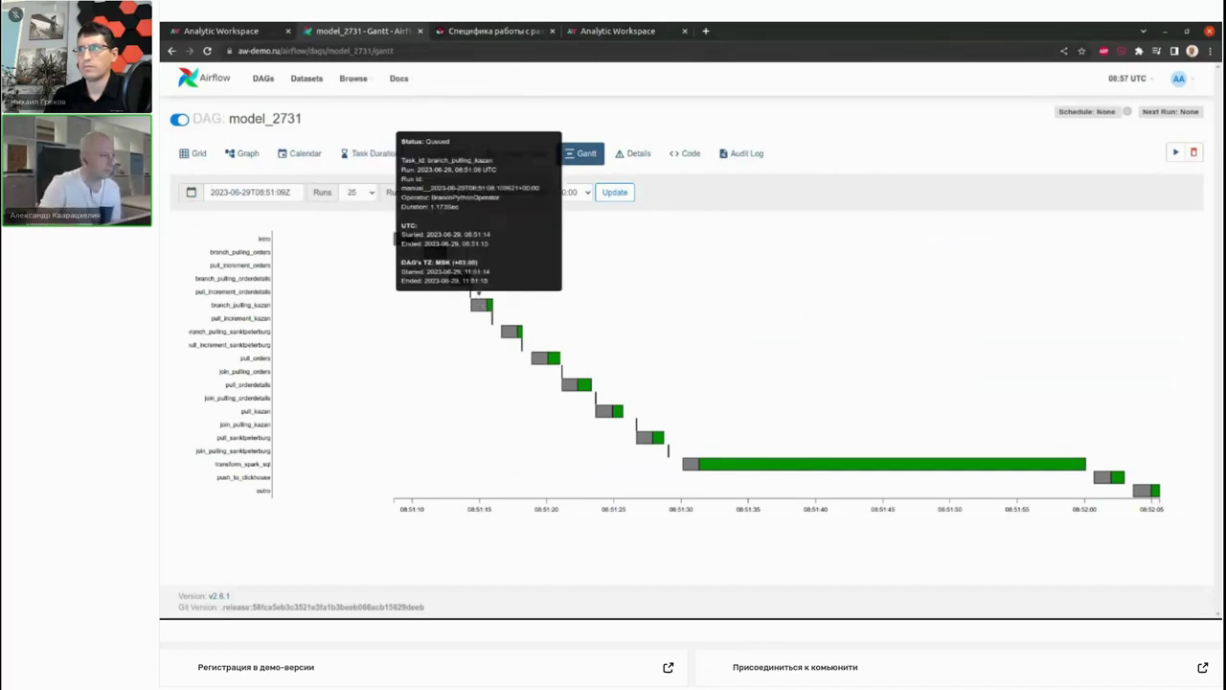
mouse_move(539, 362)
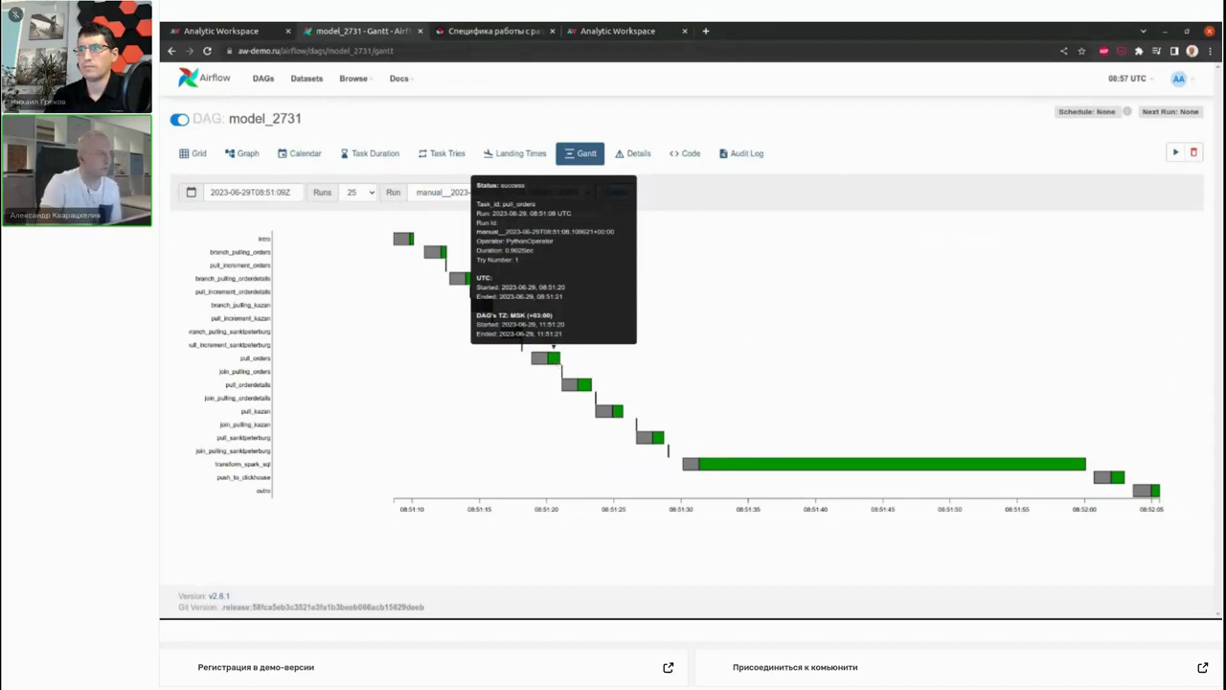
mouse_move(872, 468)
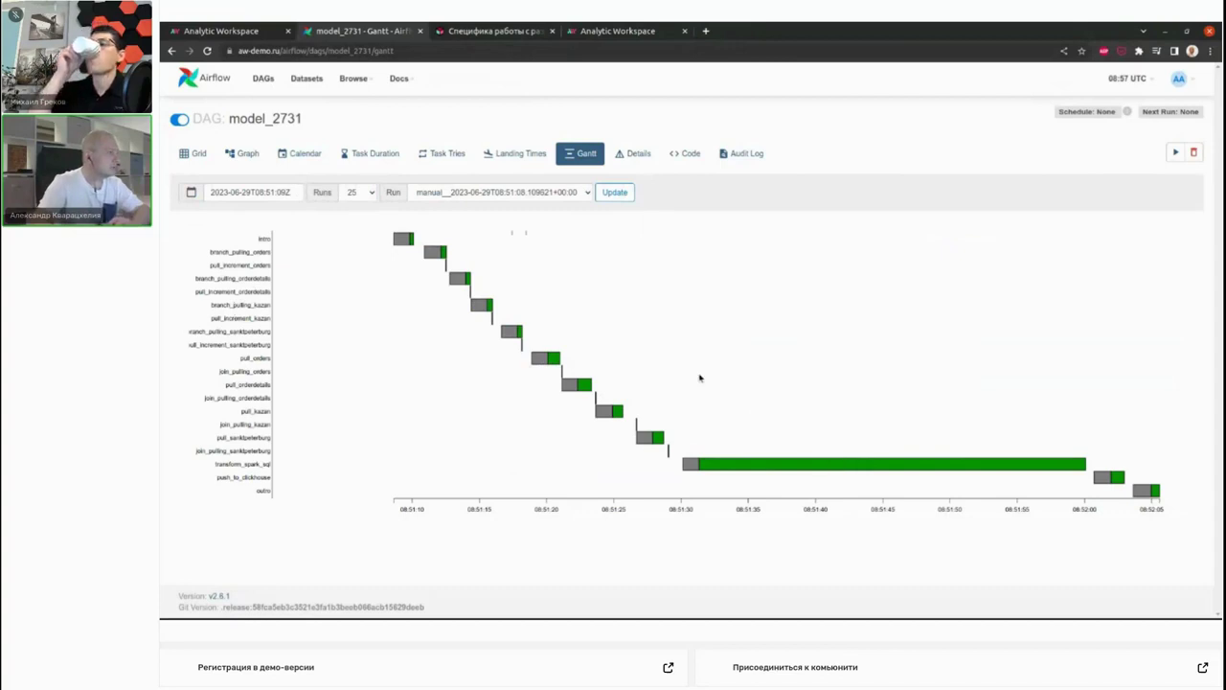
mouse_move(617, 413)
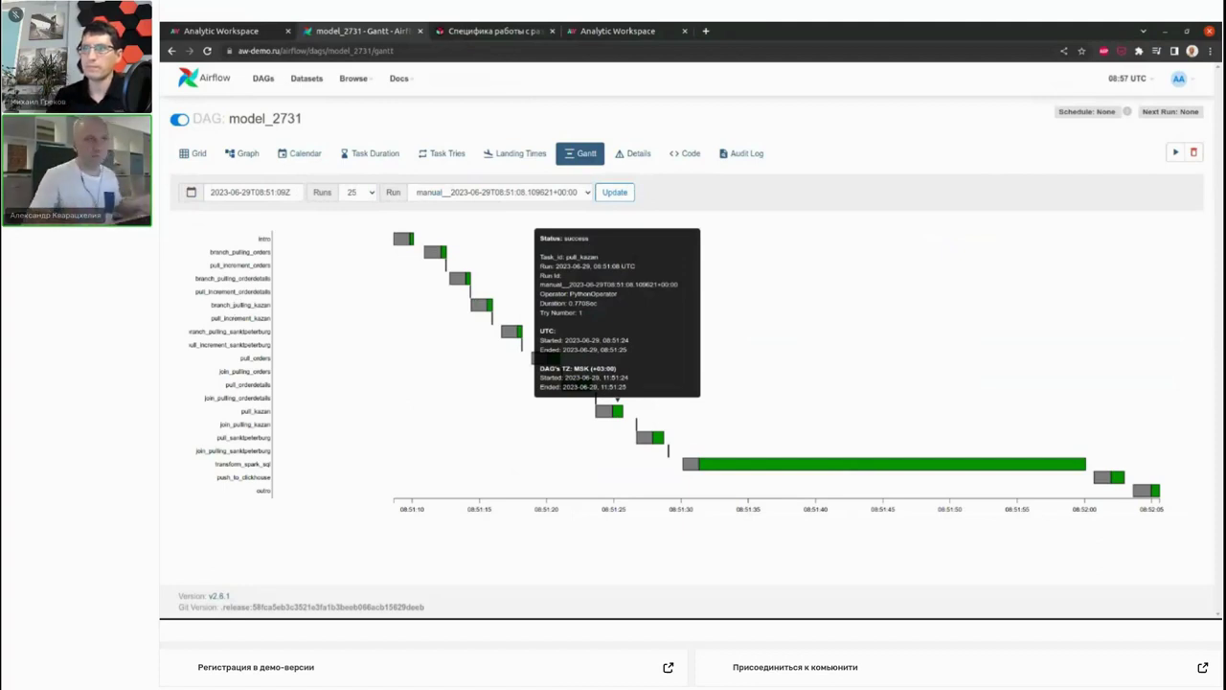
Return from Airflow to Analytic Workspace and open the settings of the model Круг Громова. Новая модель (2085).
click(251, 29)
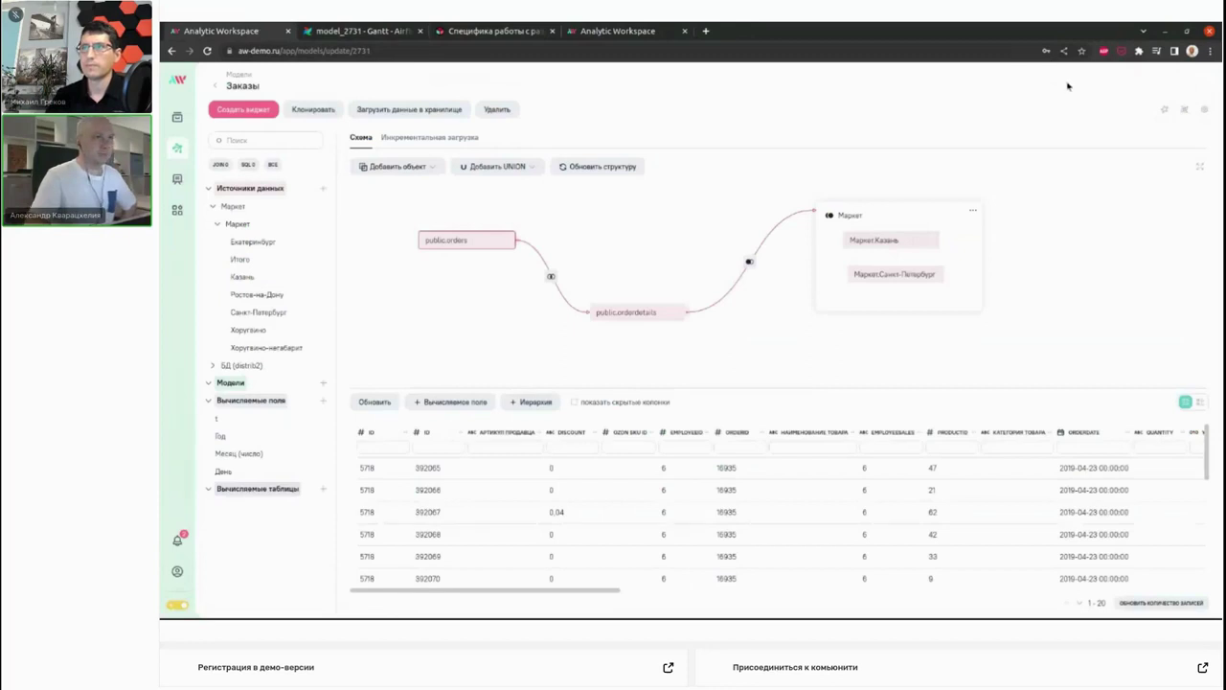
key(ctrl+Tab)
key(ctrl+Tab)
key(ctrl+Tab)
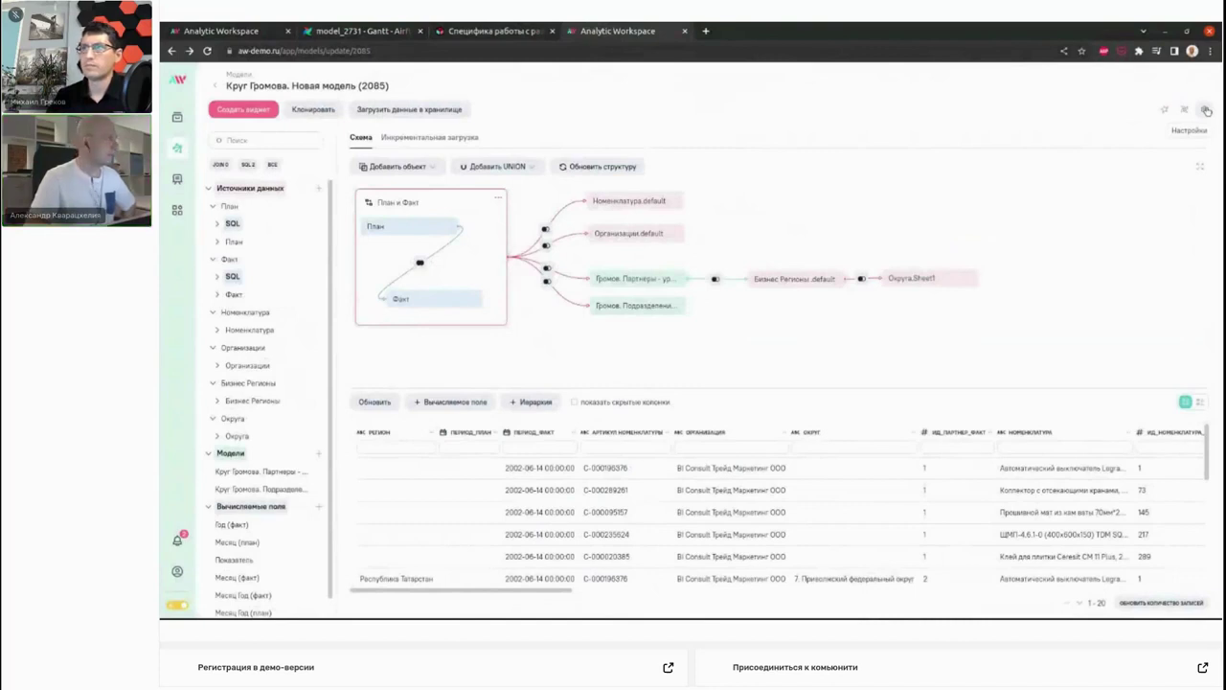
click(1205, 110)
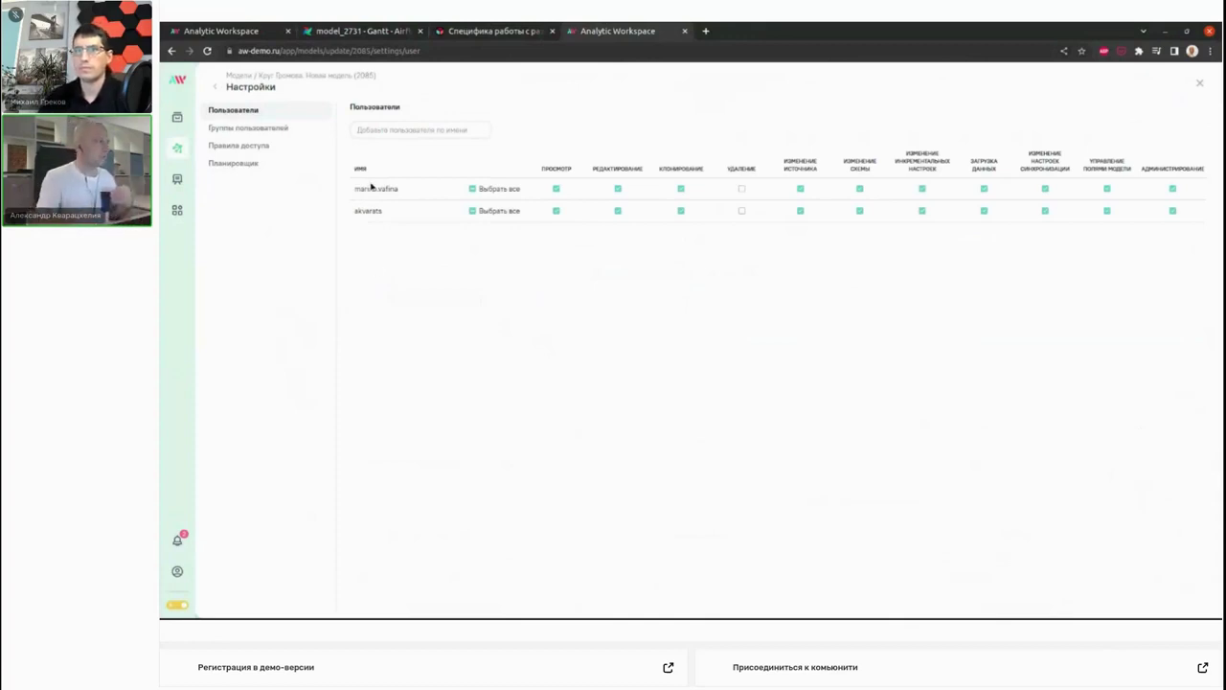
Search the model's user access settings for users matching "dev" and close the suggestions without adding anyone.
click(402, 130)
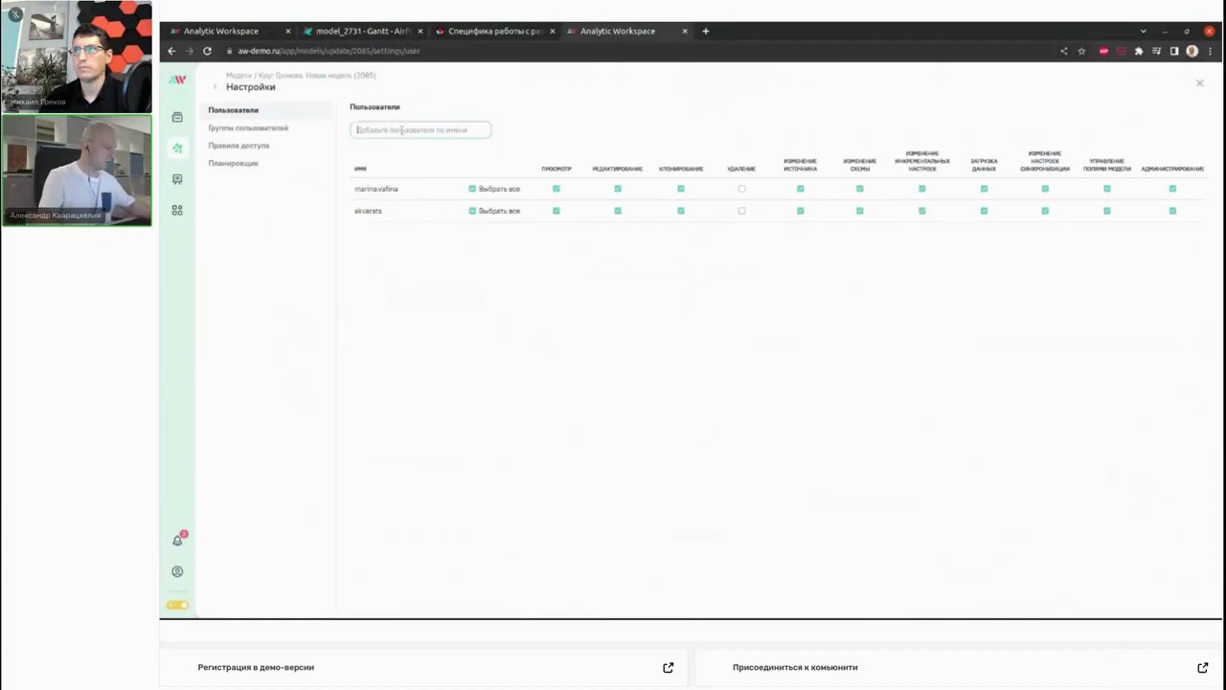
text(da)
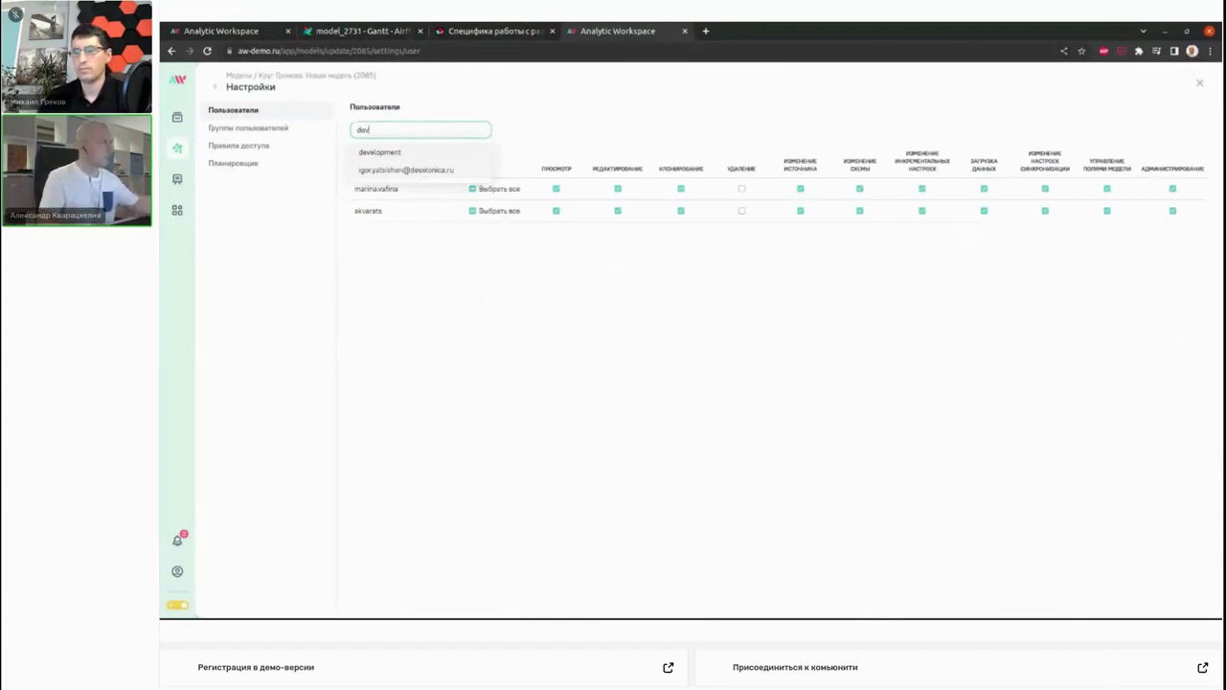
click(338, 209)
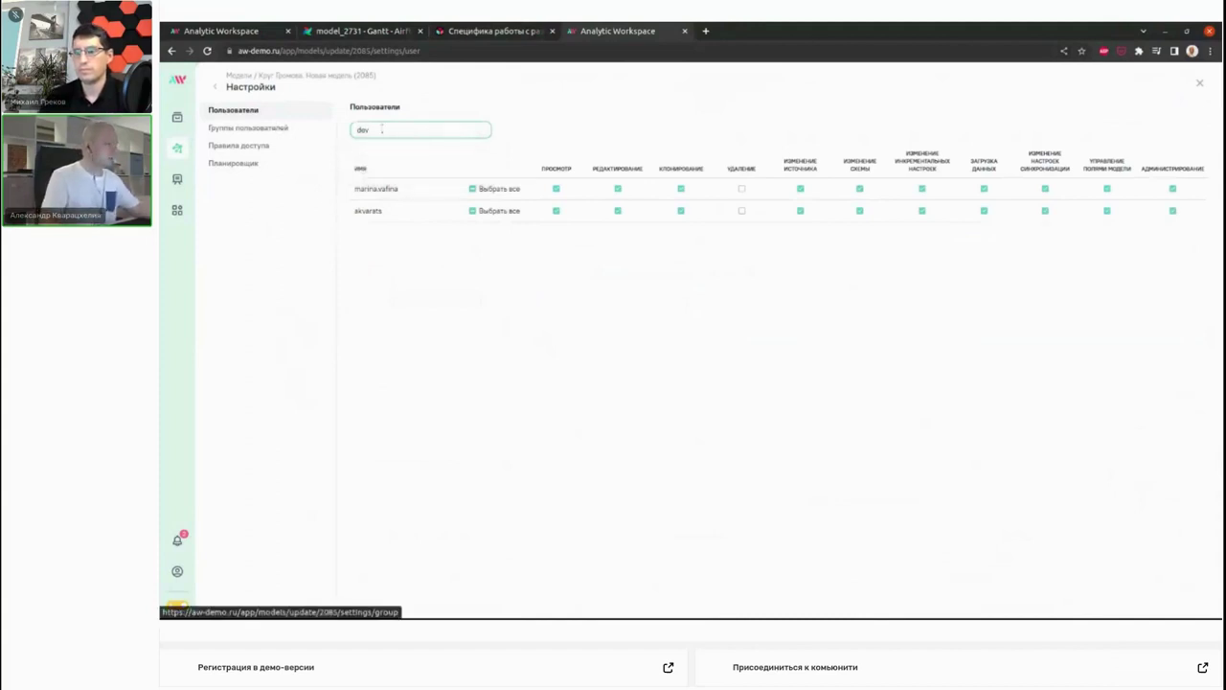
Open the model's Группы пользователей settings, search for a group by "Служ", and clear the search.
click(287, 129)
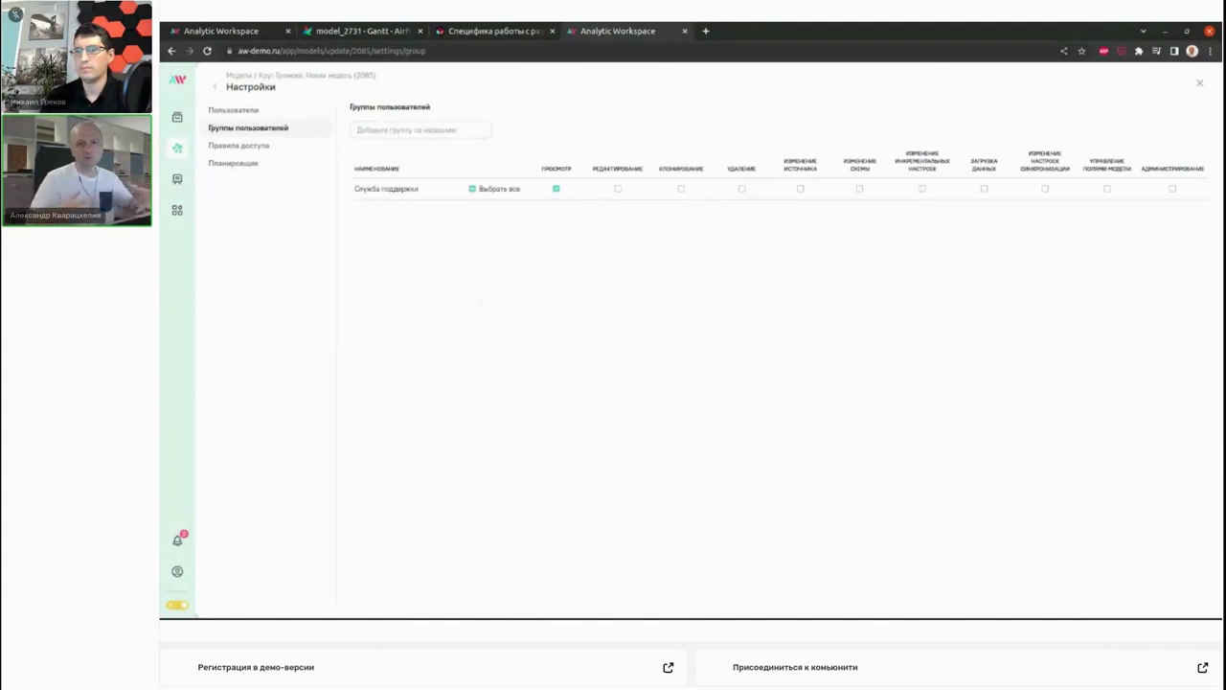
click(383, 133)
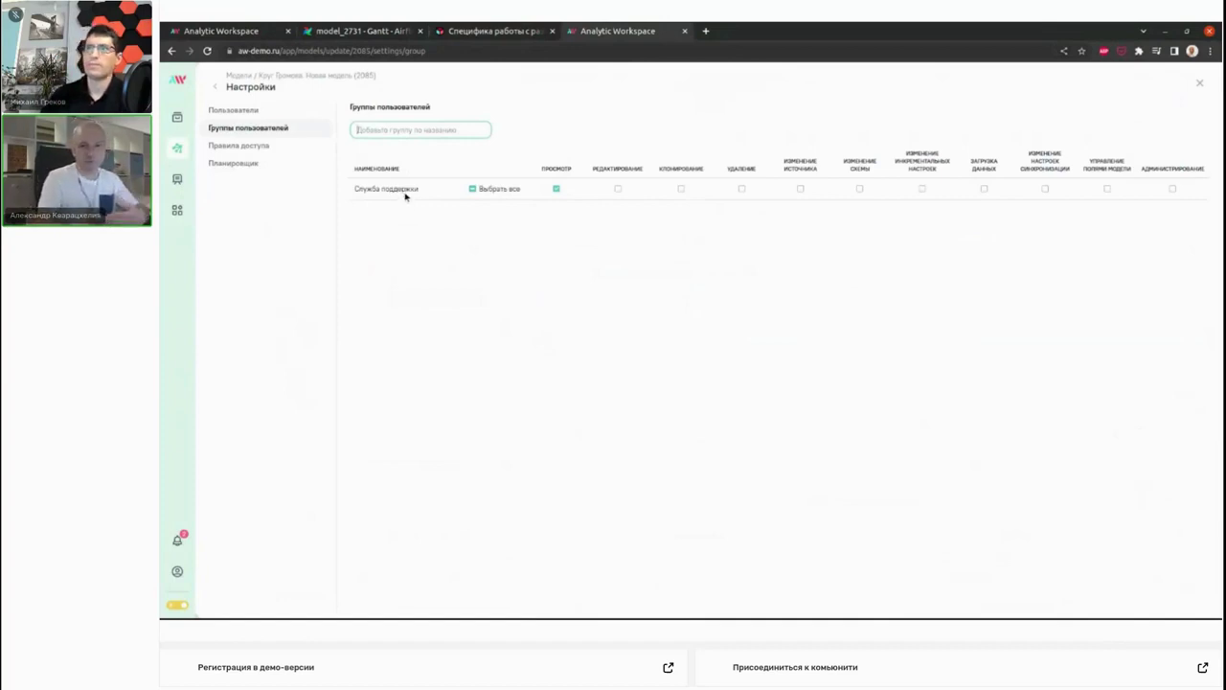
click(399, 131)
text(Сл)
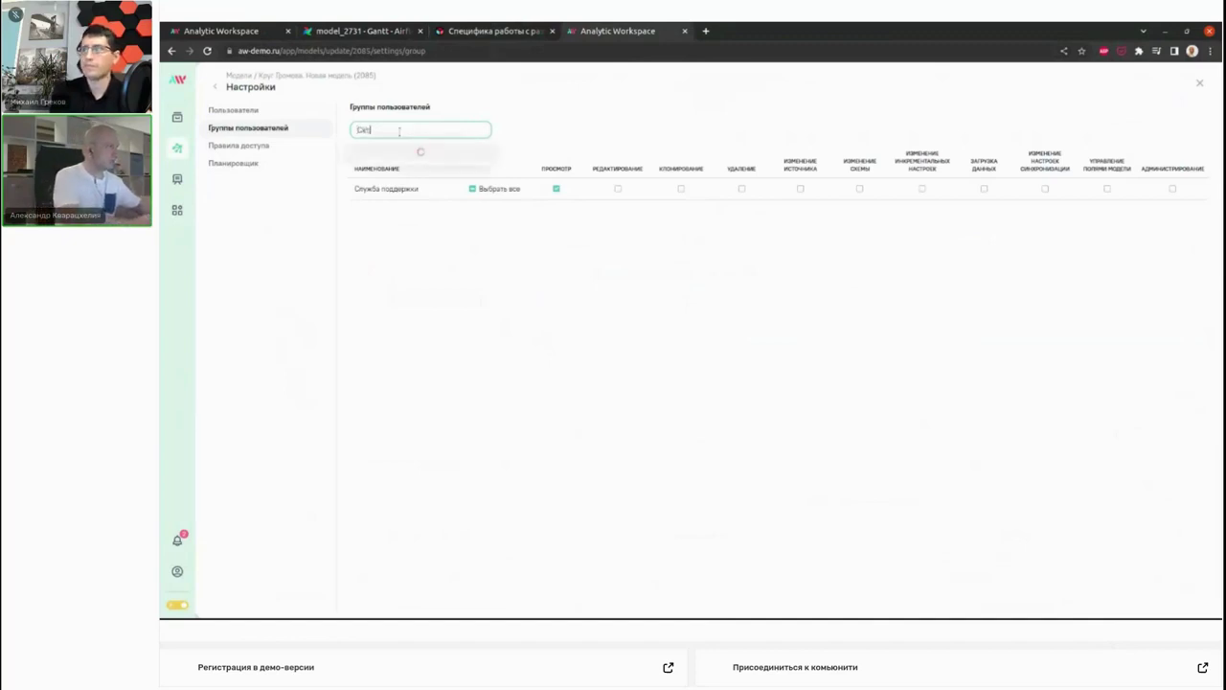
key(BackSpace)
key(BackSpace)
text(Служ)
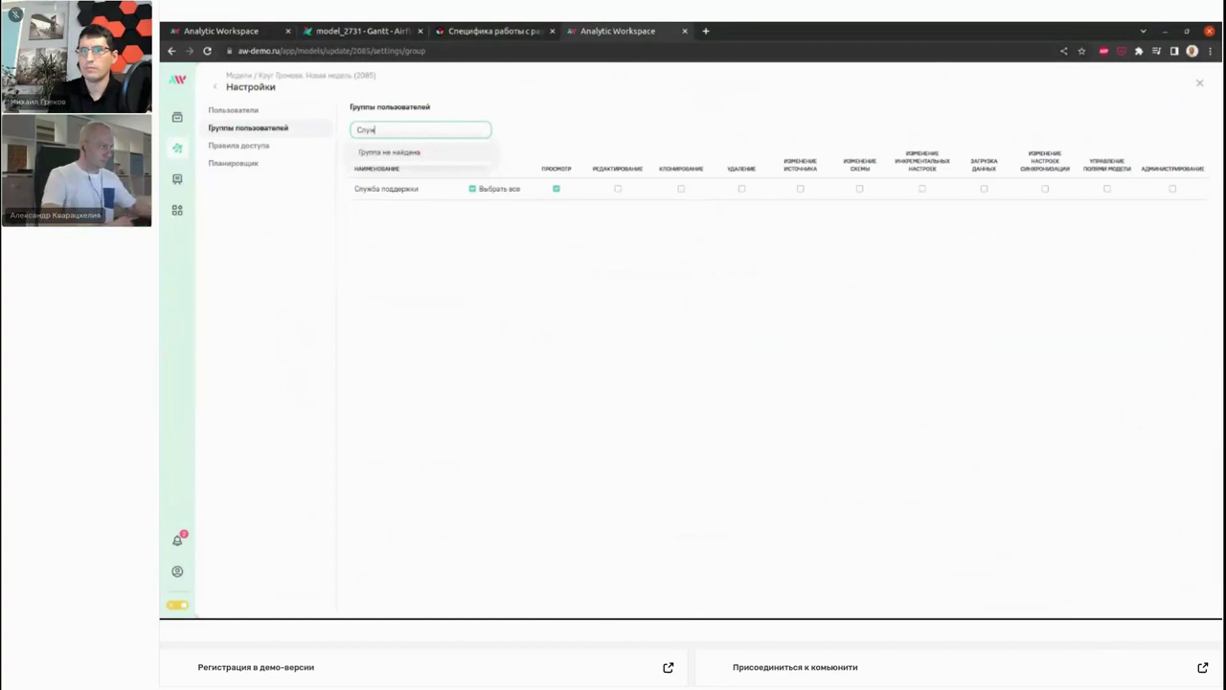
key(ctrl+a)
key(BackSpace)
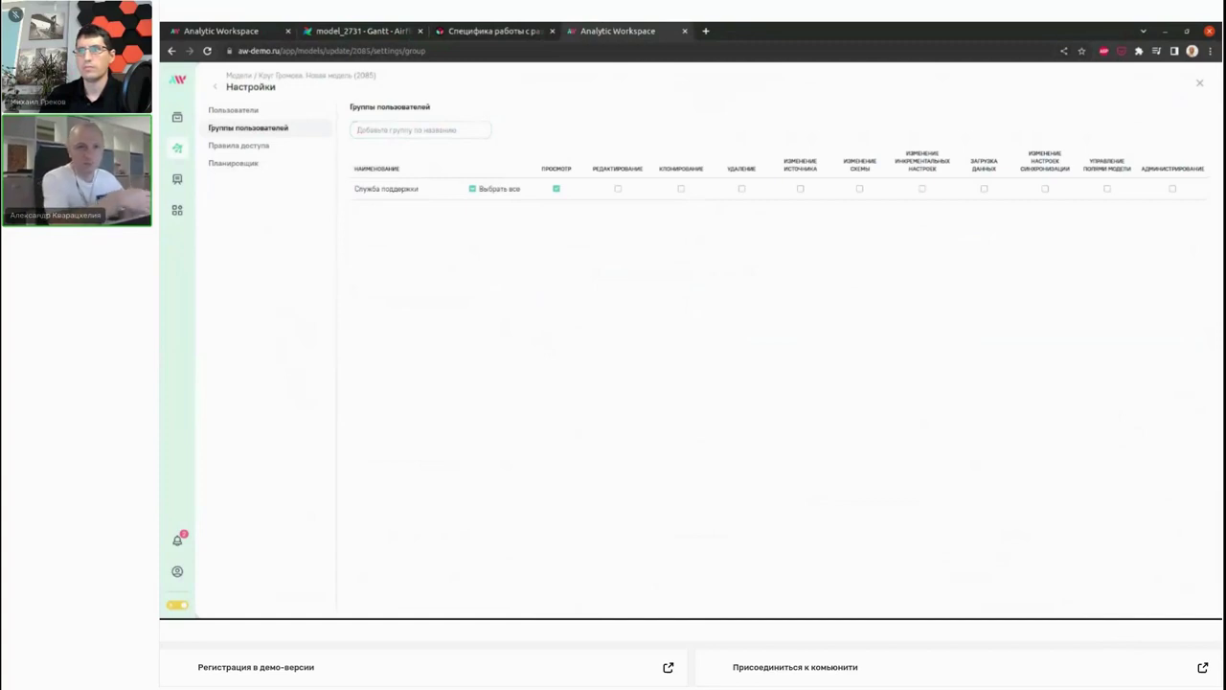
Add a new row access rule (Доступ к строкам) to the model and choose ИД_Организация as its data restriction field.
click(257, 148)
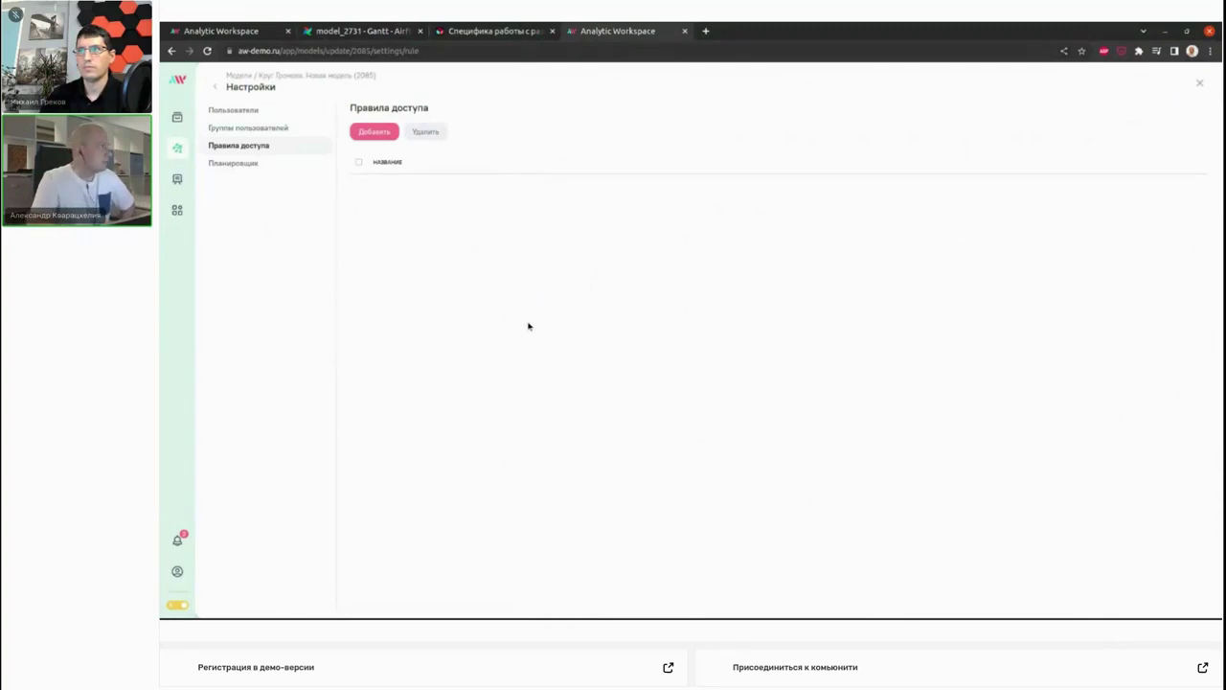
click(378, 131)
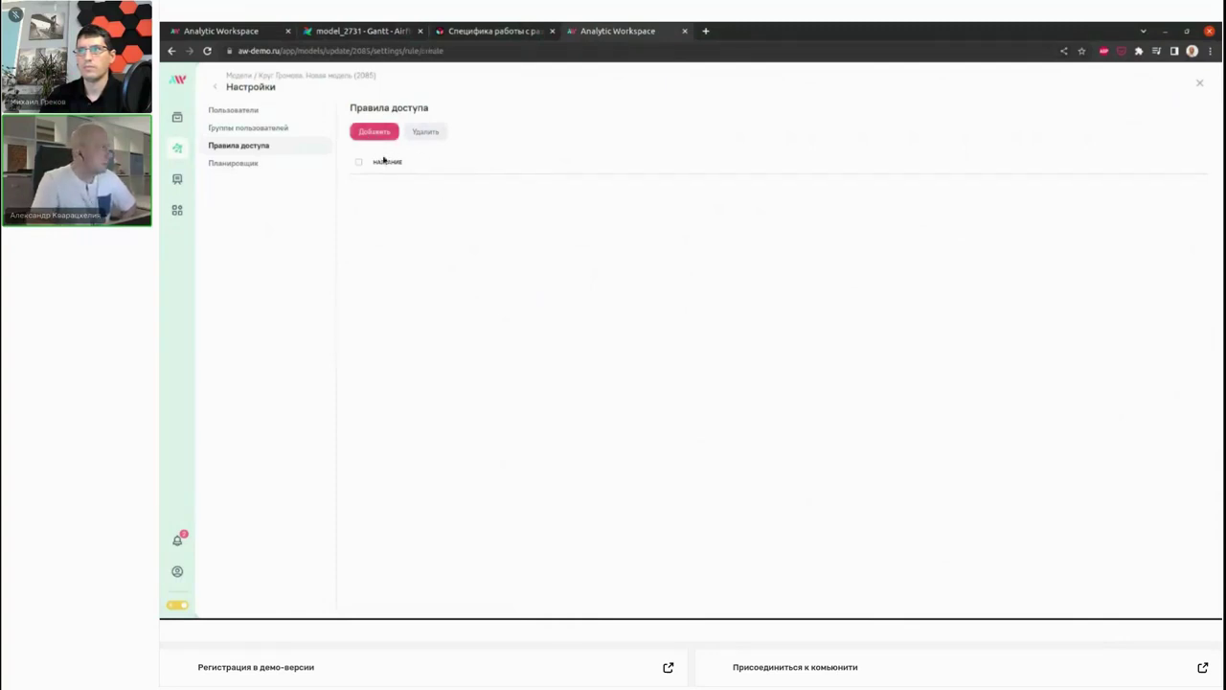
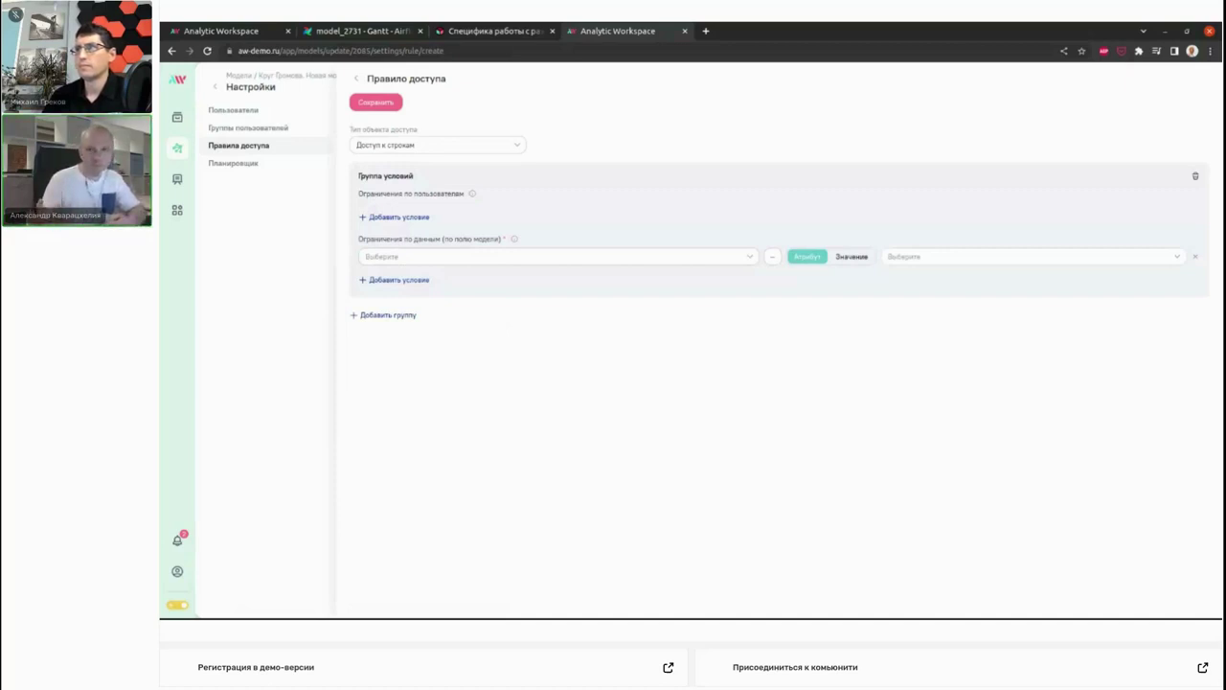
click(456, 259)
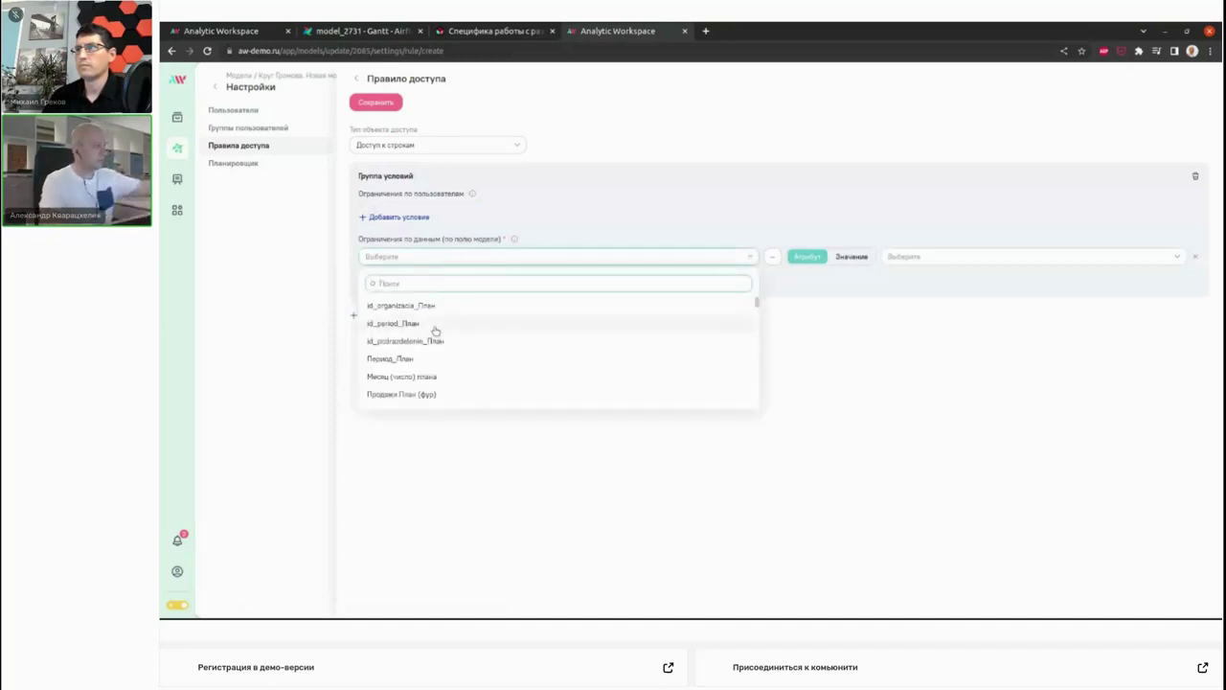
scroll(459, 326, down, 3)
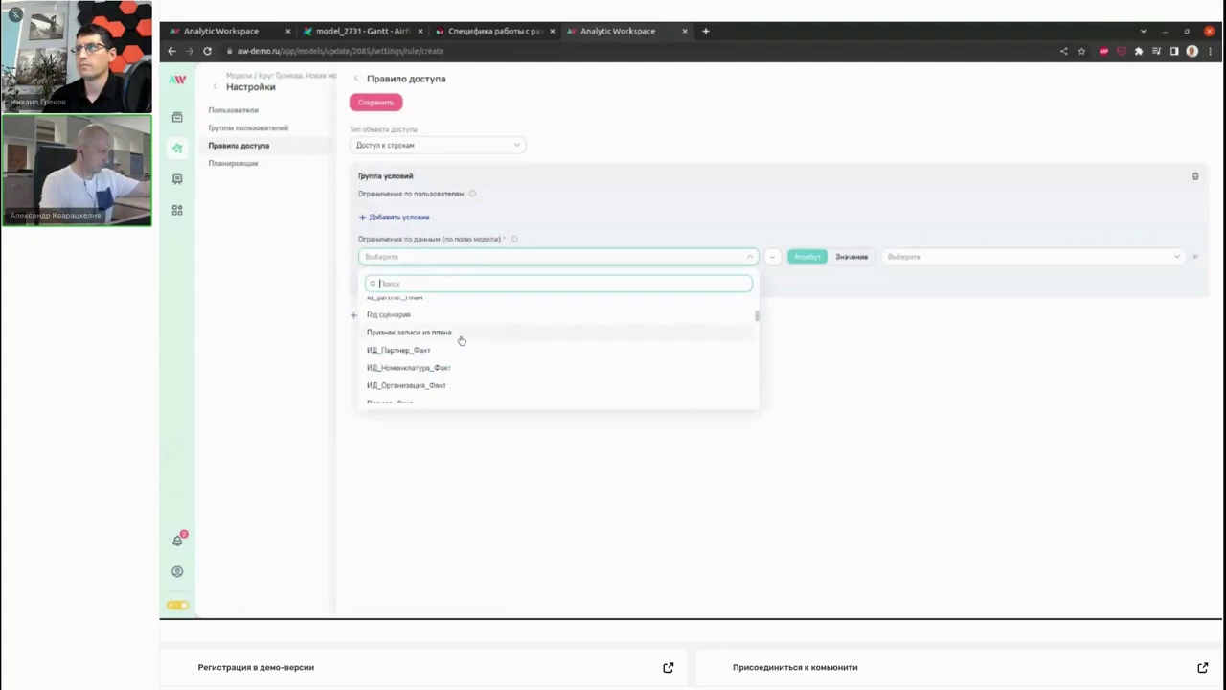
scroll(461, 340, up, 1)
scroll(461, 343, up, 2)
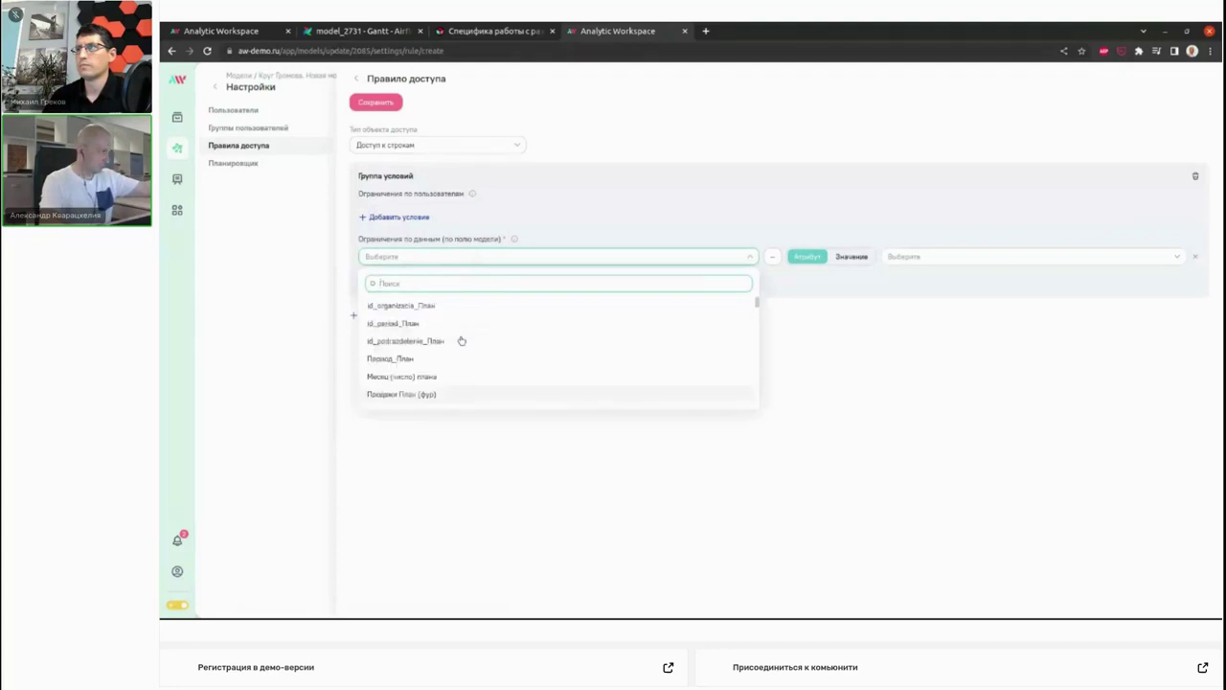
scroll(461, 344, down, 3)
click(458, 378)
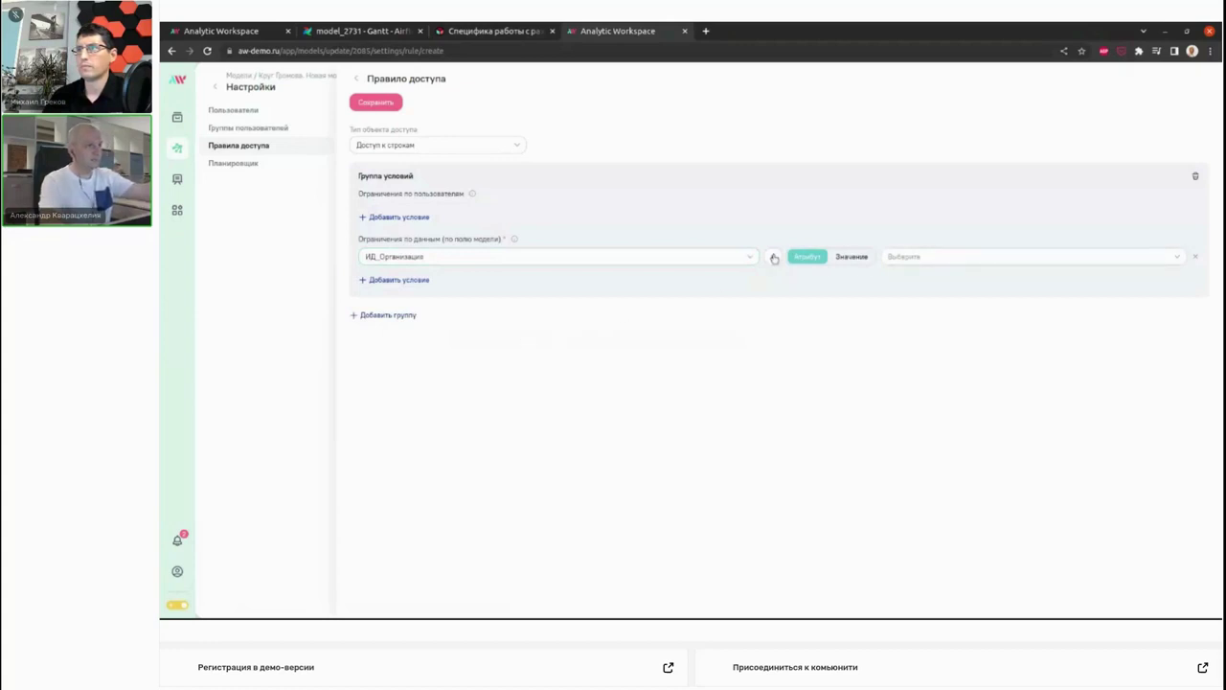
Compare the ИД_Организация field in the data restriction with the user attribute Краткое наименование ЛПУ.
click(915, 257)
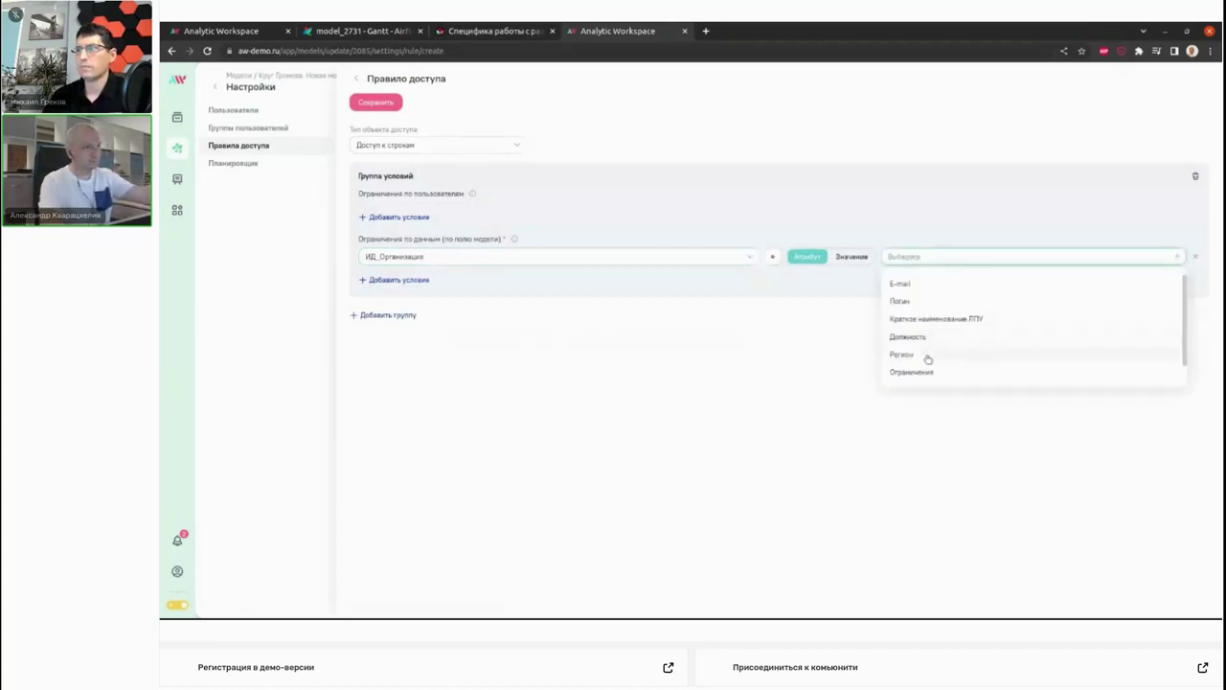
scroll(927, 357, down, 1)
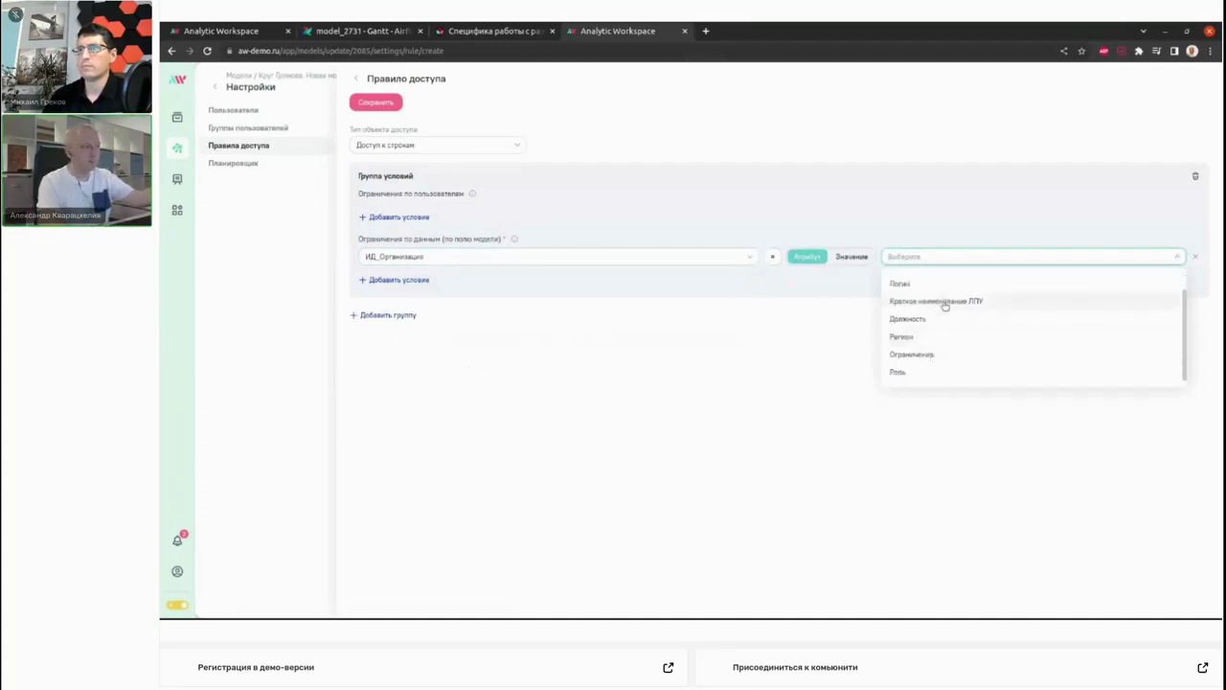
click(943, 302)
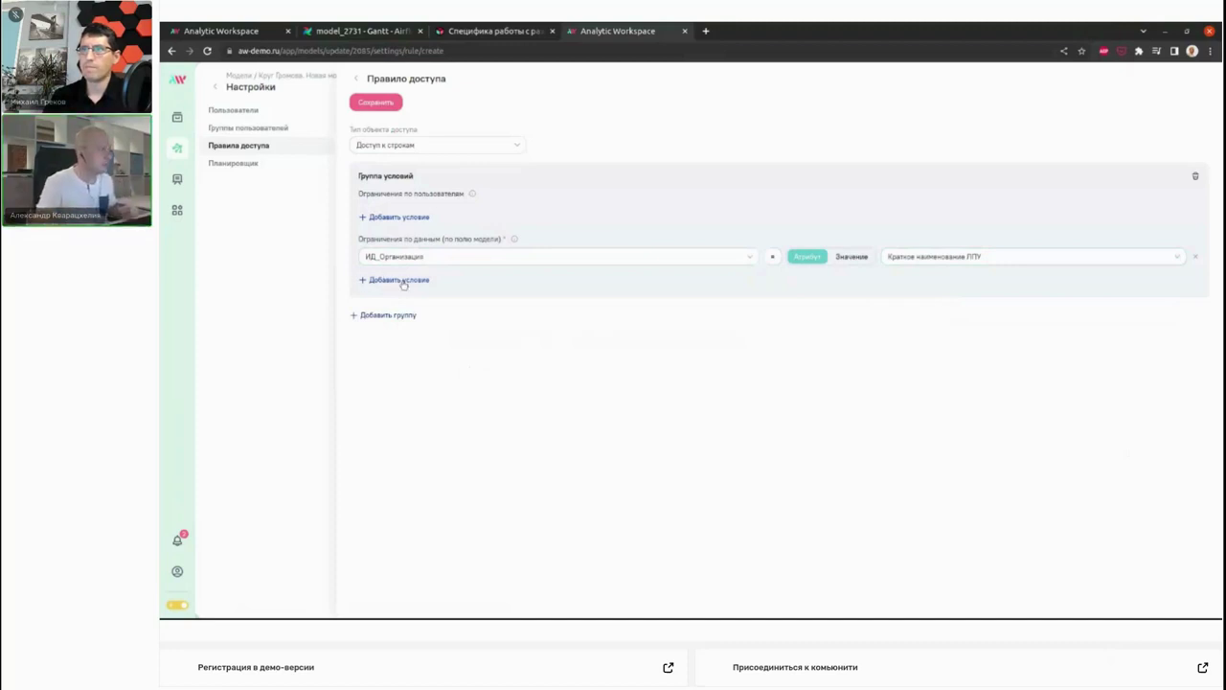
Switch the access rule to "Доступ к столбцам", choose Продажи План (руб) as the model field and base the condition on Должность.
click(457, 144)
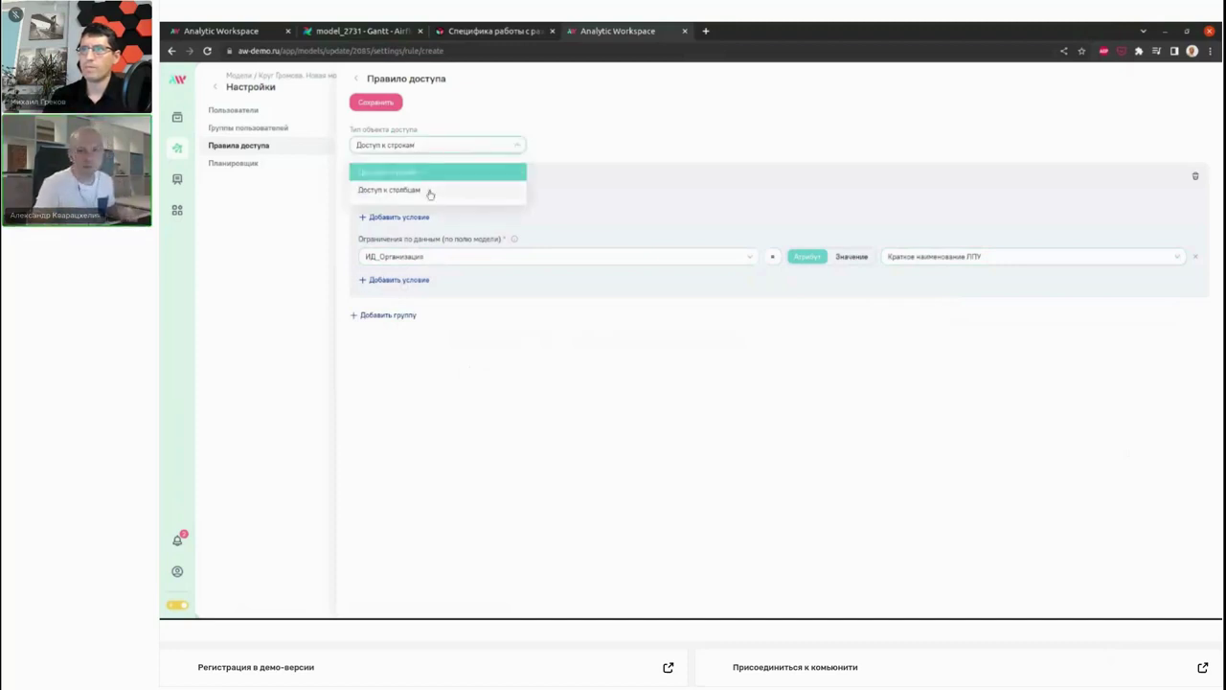
click(431, 192)
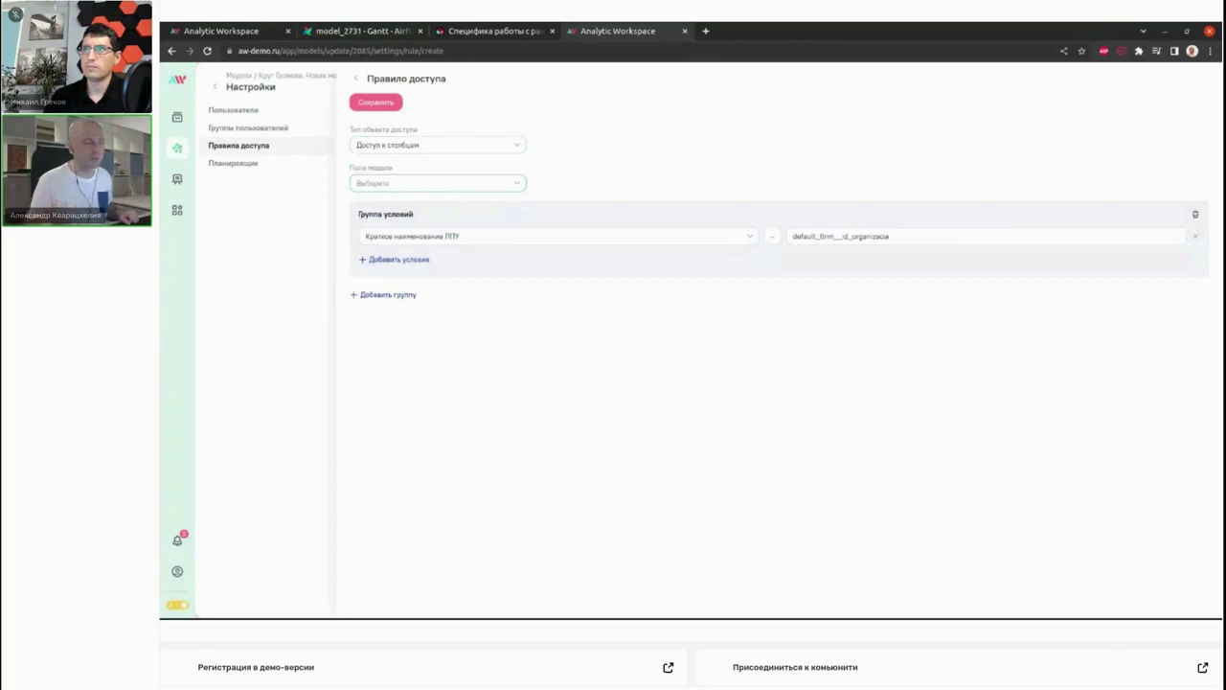
click(517, 241)
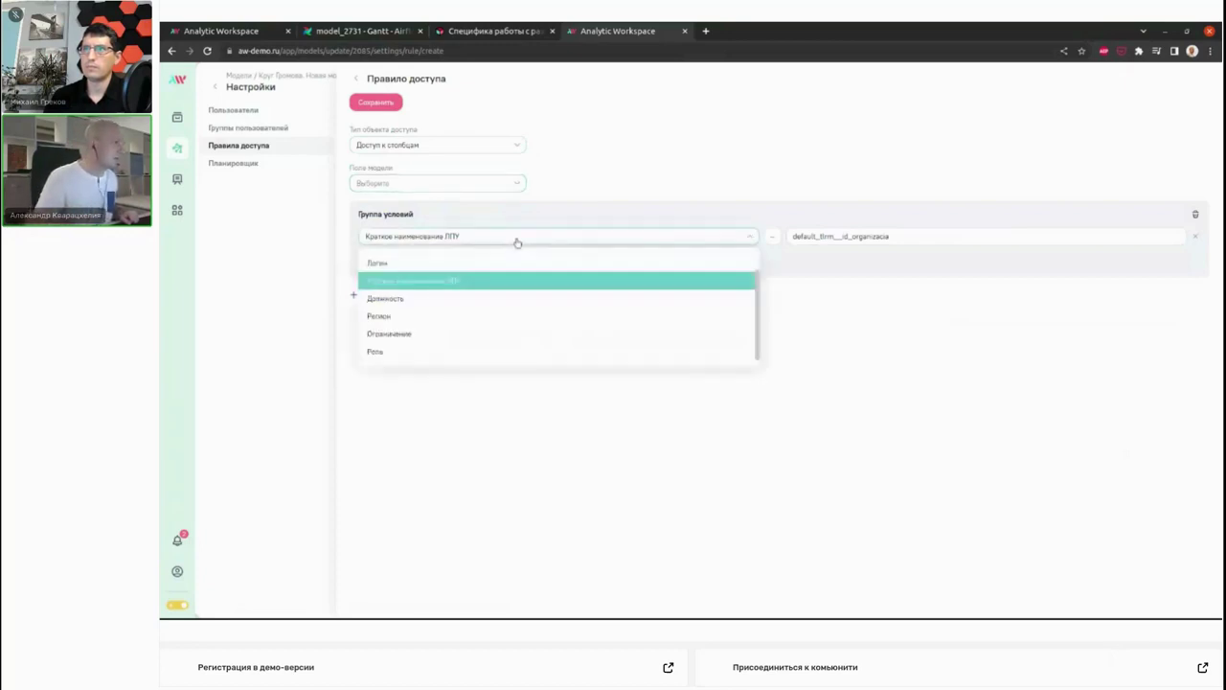
click(441, 304)
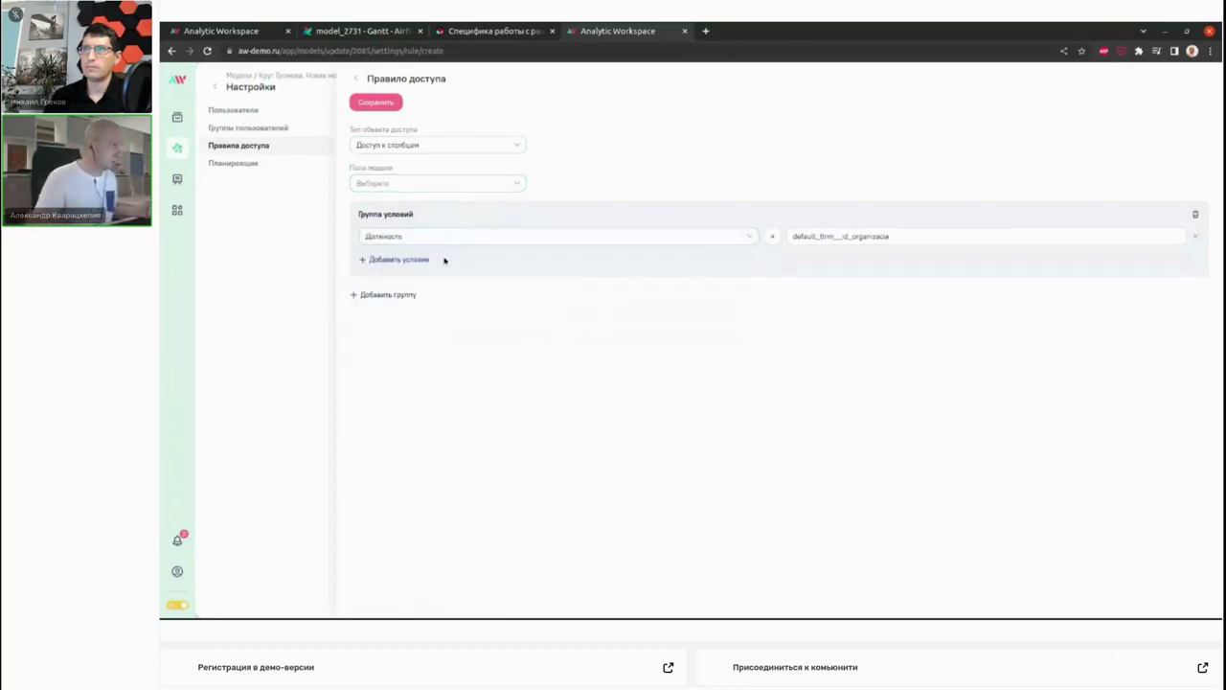
click(453, 186)
scroll(432, 280, down, 3)
scroll(429, 275, up, 2)
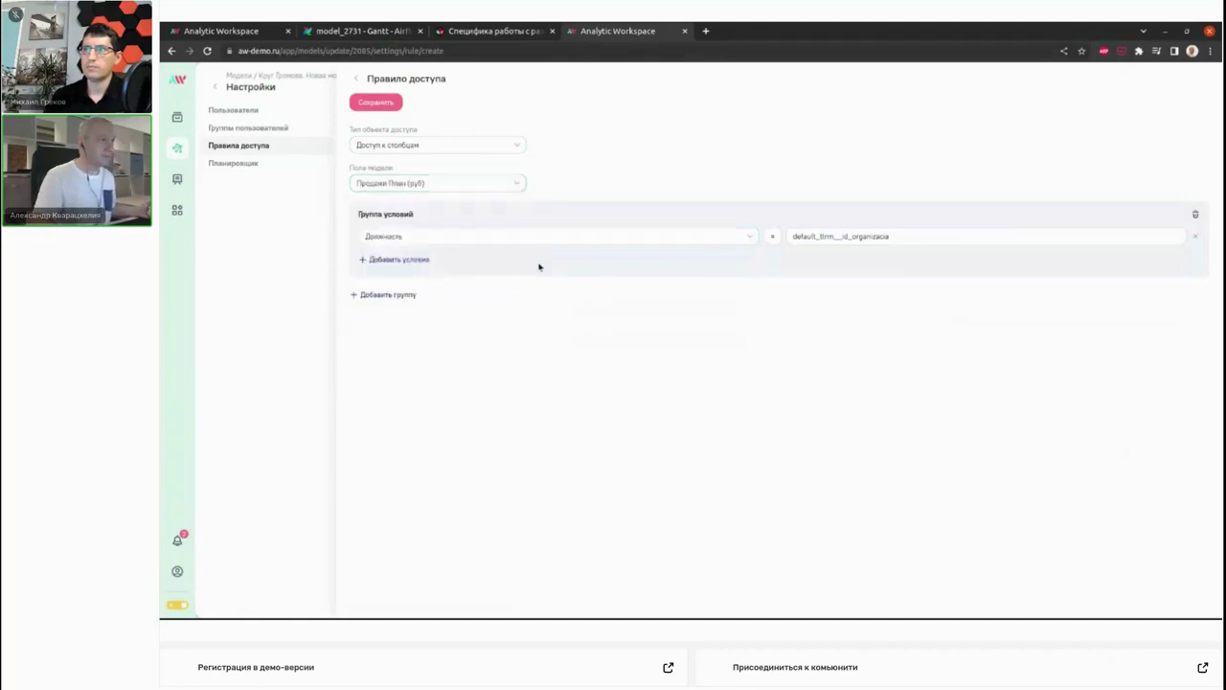
Set the Должность condition's operator to "Содержит" and its value to "Руководитель".
click(949, 239)
key(ctrl+a)
key(BackSpace)
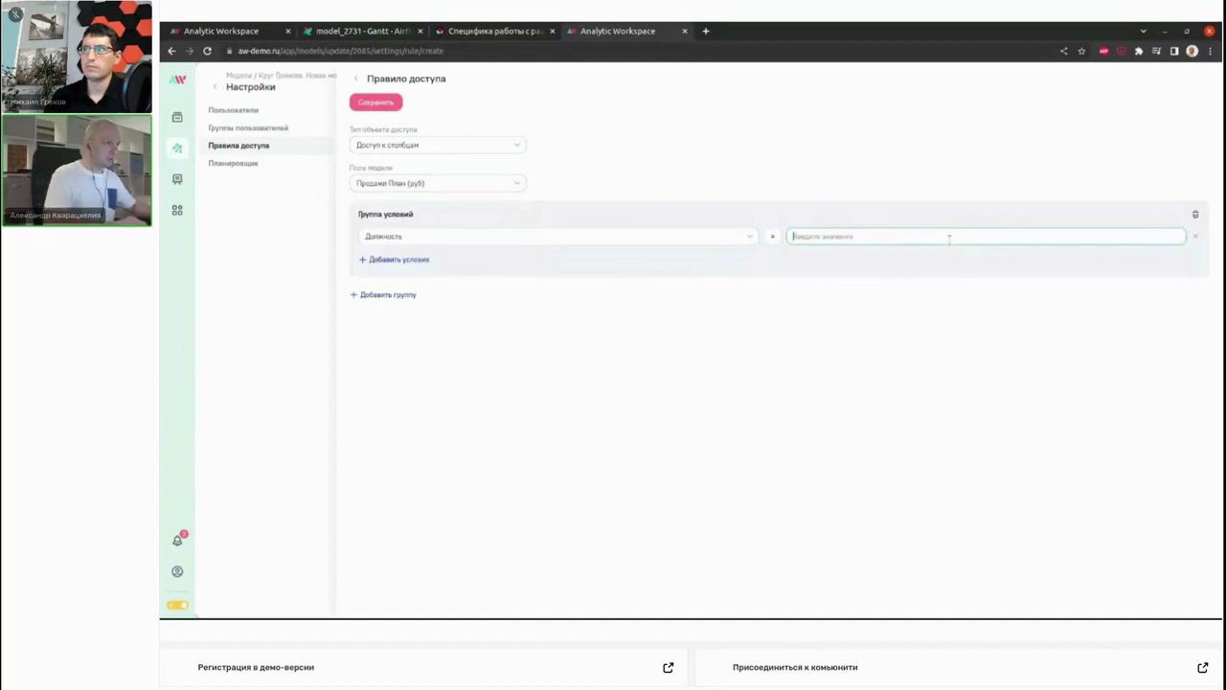
click(773, 235)
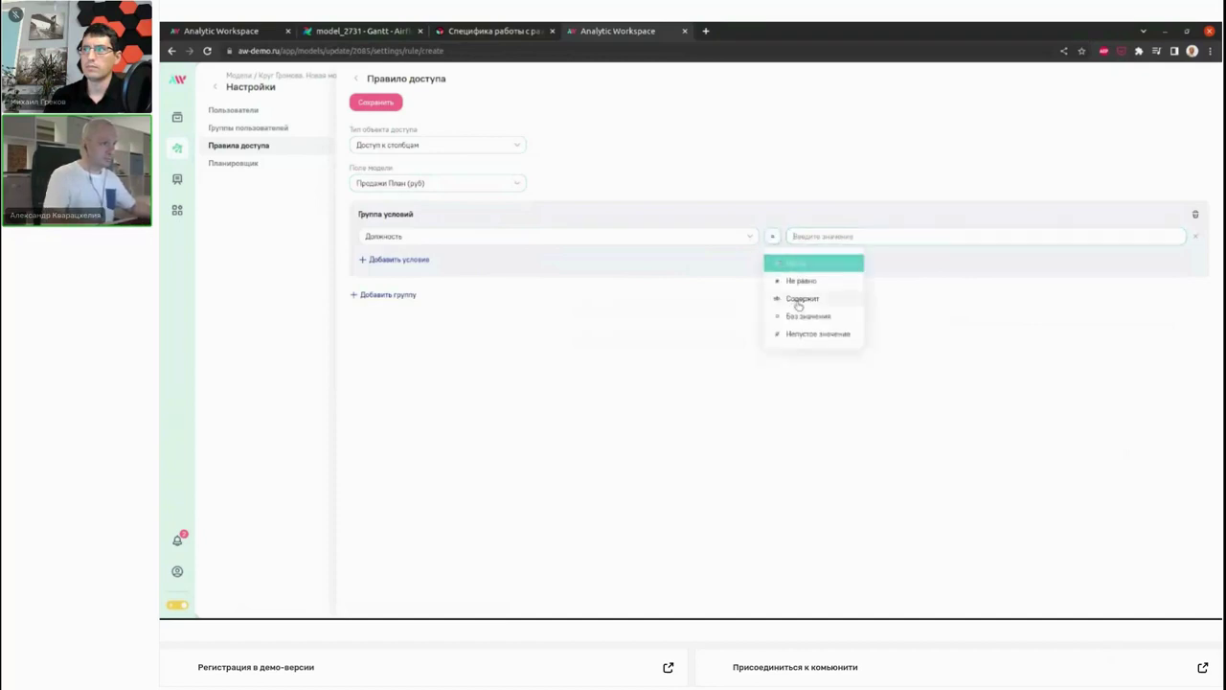
click(799, 298)
click(813, 236)
text(дир)
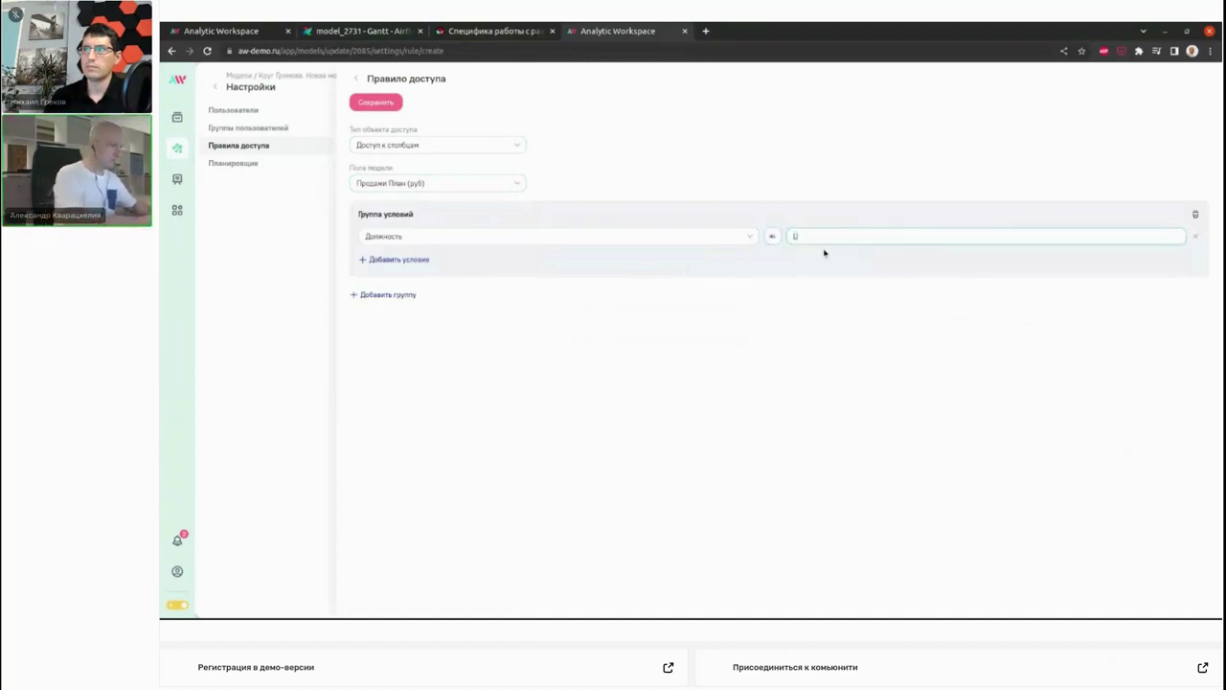
key(BackSpace)
key(BackSpace)
key(BackSpace)
text(ди)
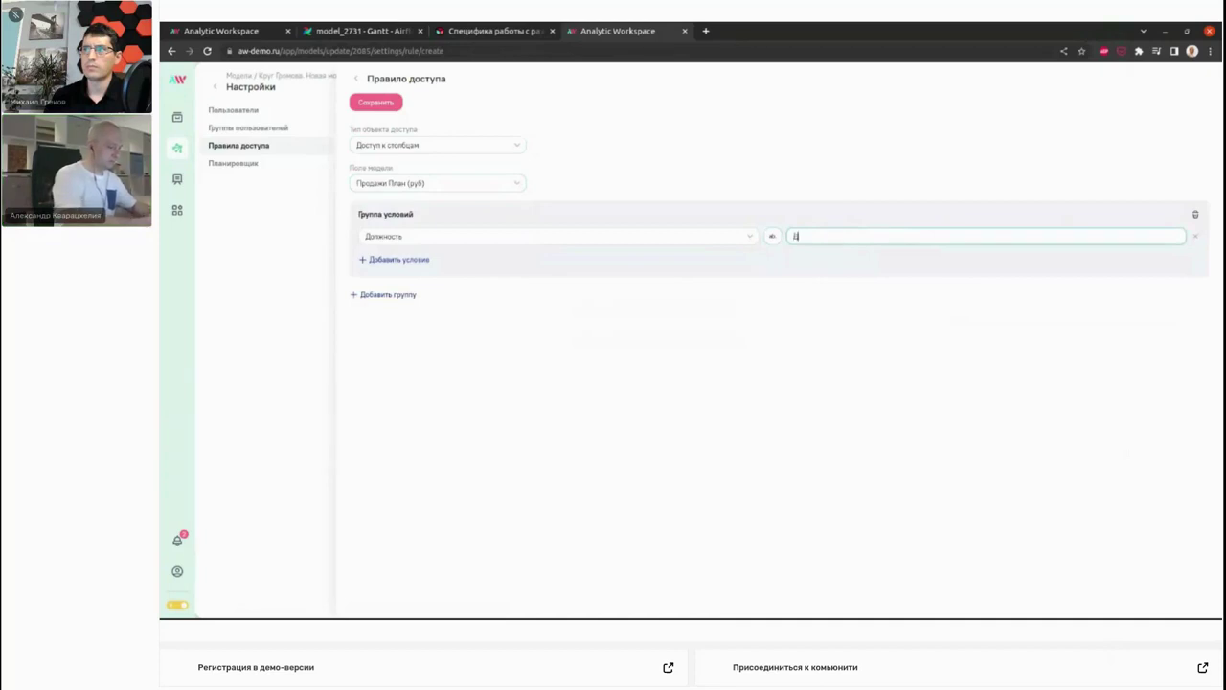
key(BackSpace)
key(BackSpace)
text(Нуководителя)
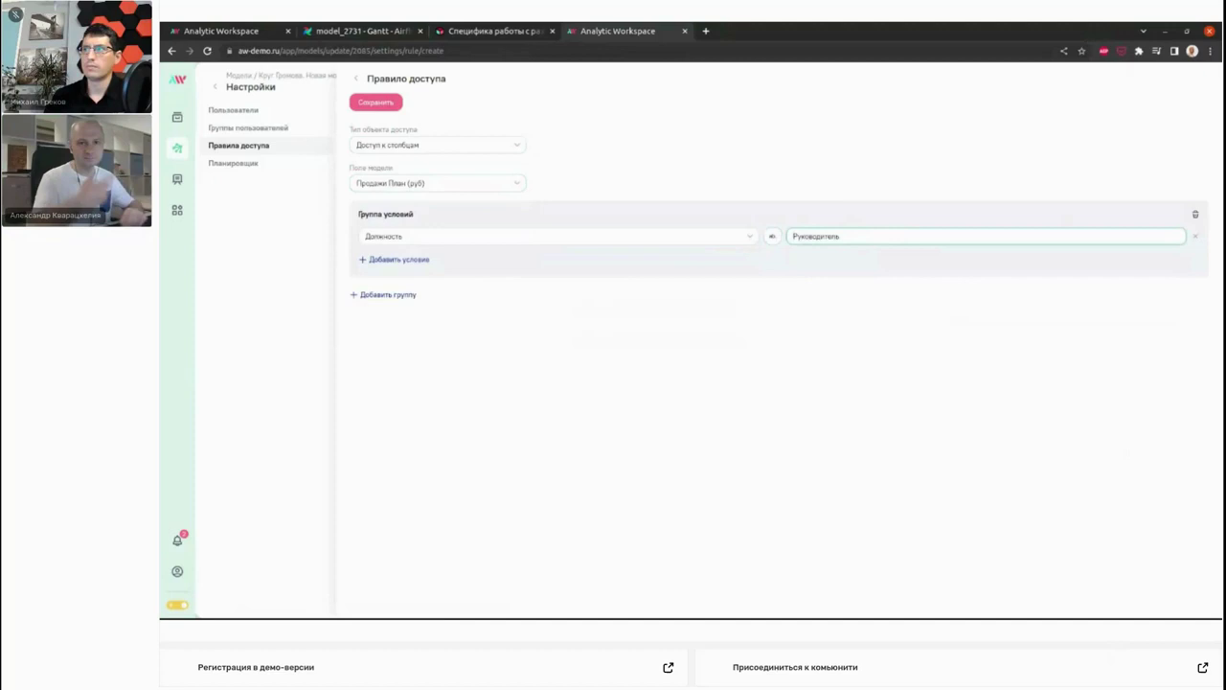
key(BackSpace)
text(ь)
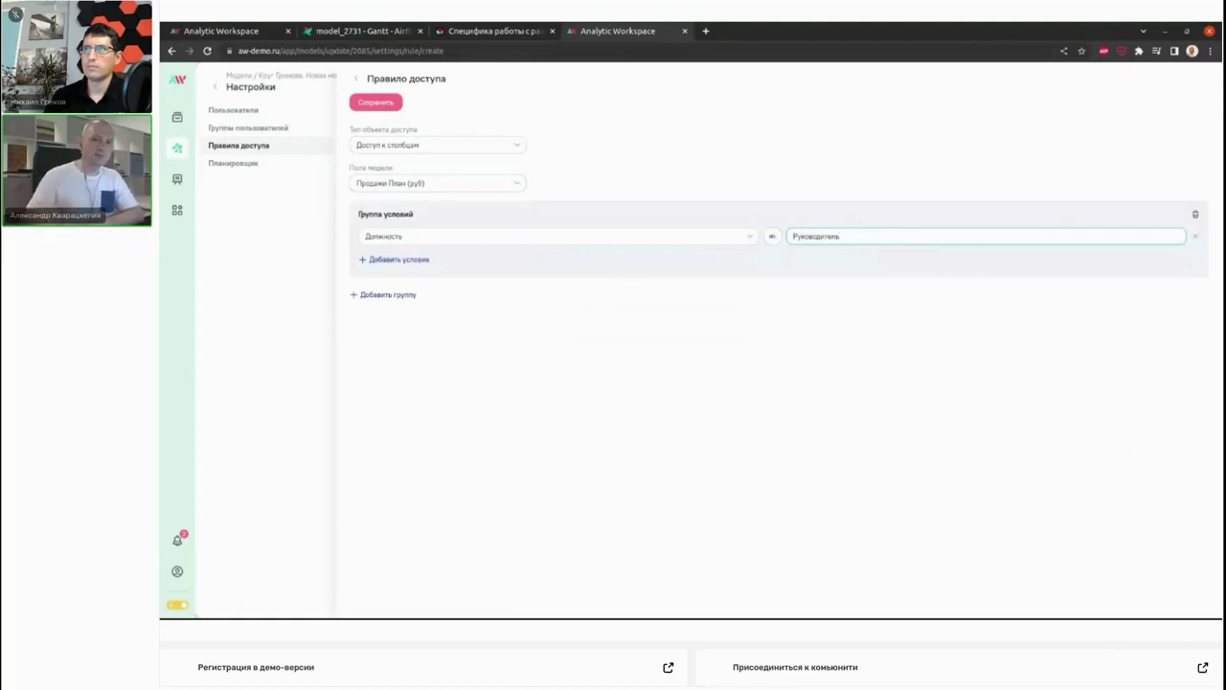
key(BackSpace)
text(я)
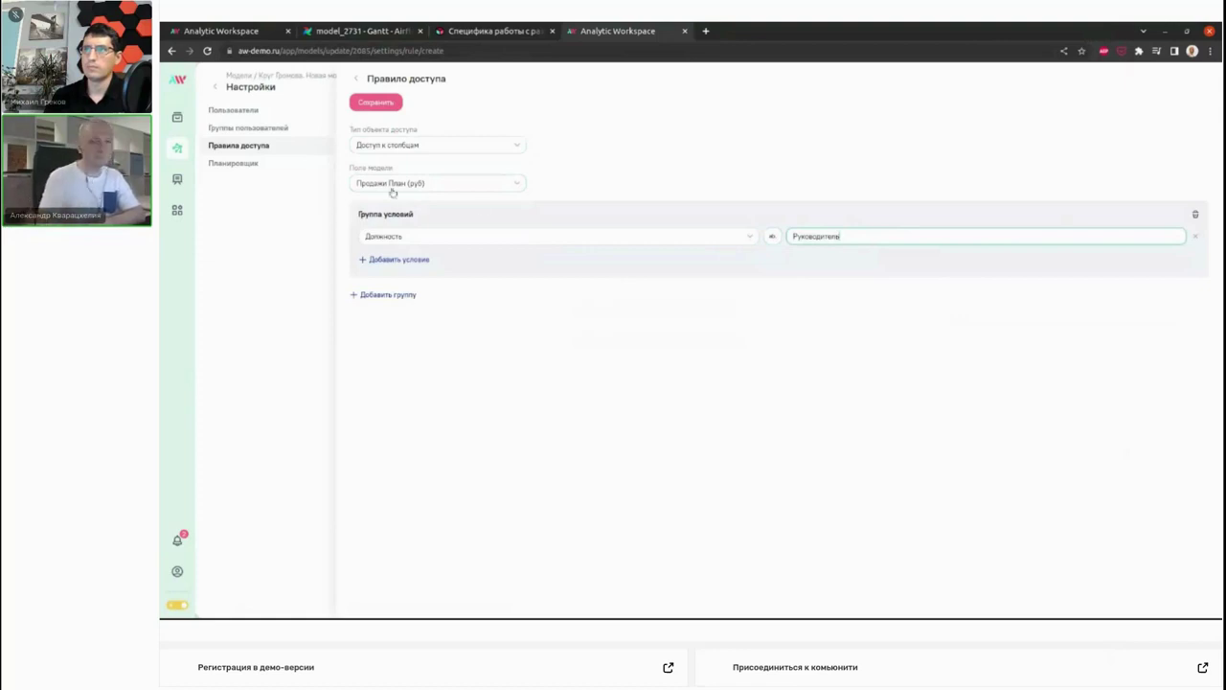
Add an empty second condition to the group and combine the two conditions with OR (ИЛИ).
click(400, 261)
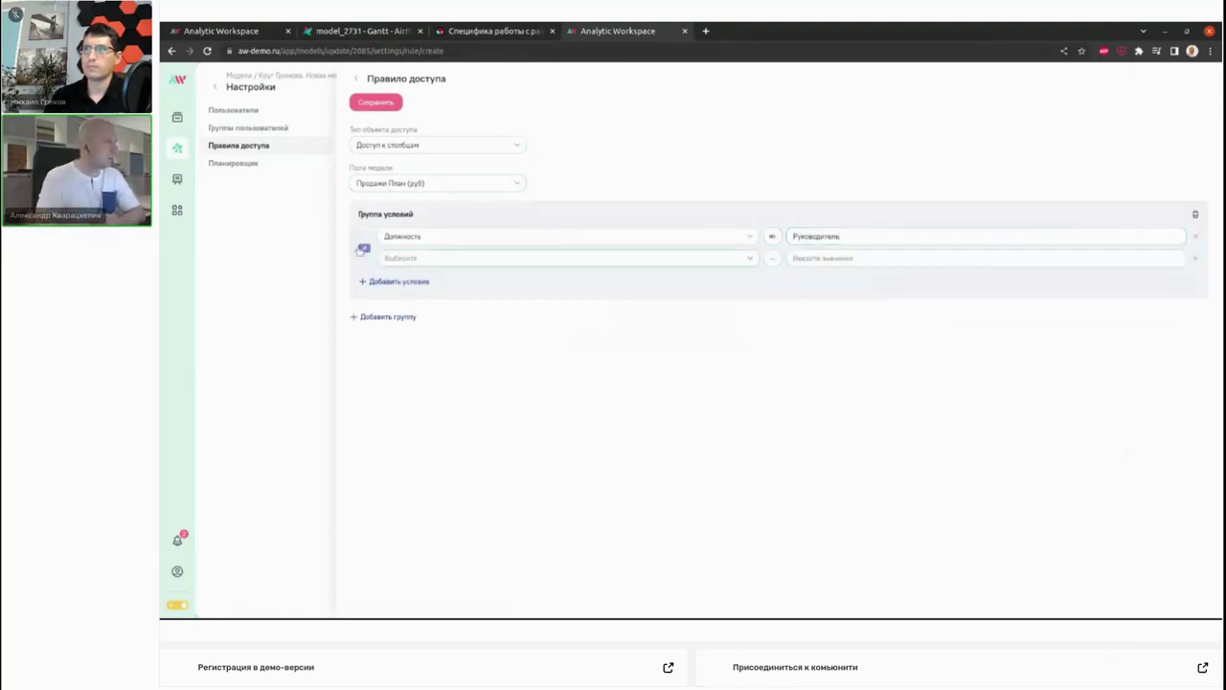
click(473, 259)
click(849, 258)
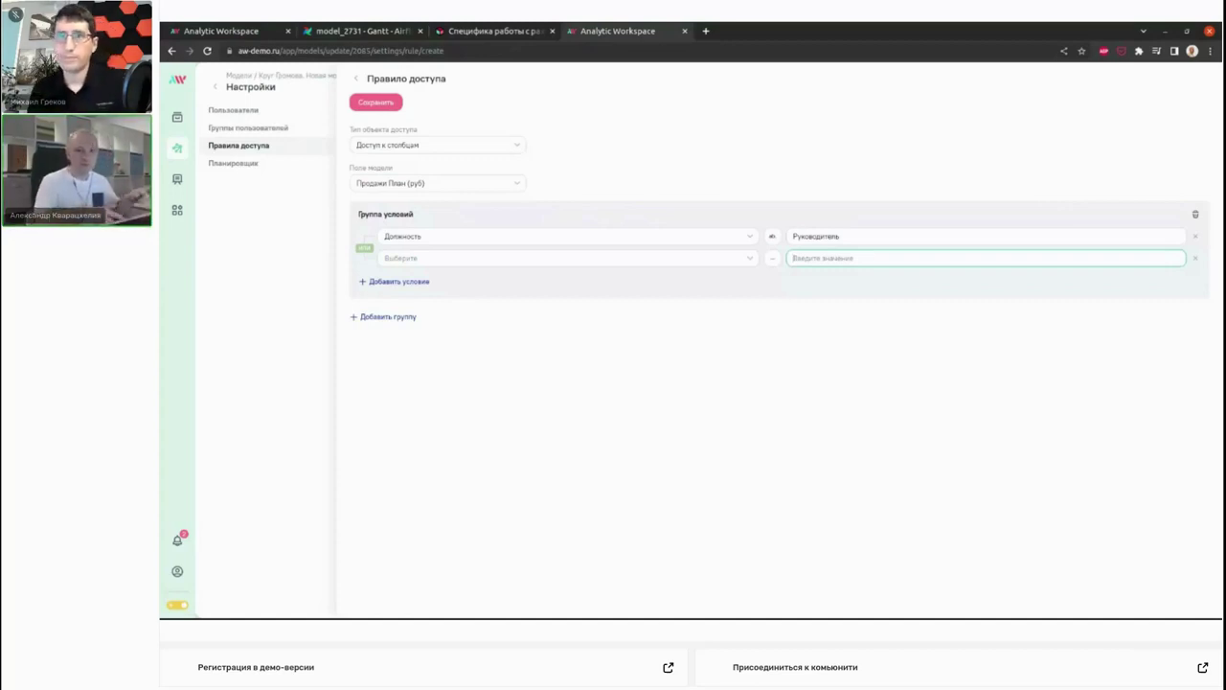
In the model's update scheduler, set a time-based weekly refresh on Пн, Вт and Ср at 03:00.
click(255, 165)
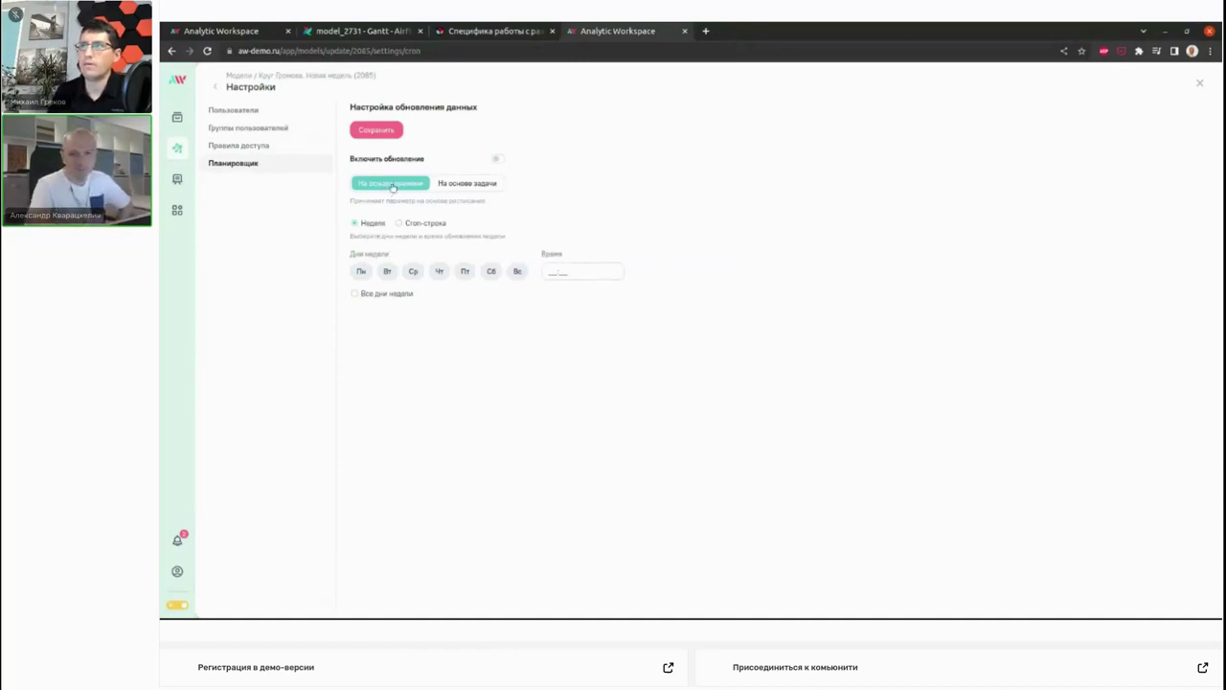
click(361, 271)
click(387, 271)
click(412, 271)
click(550, 271)
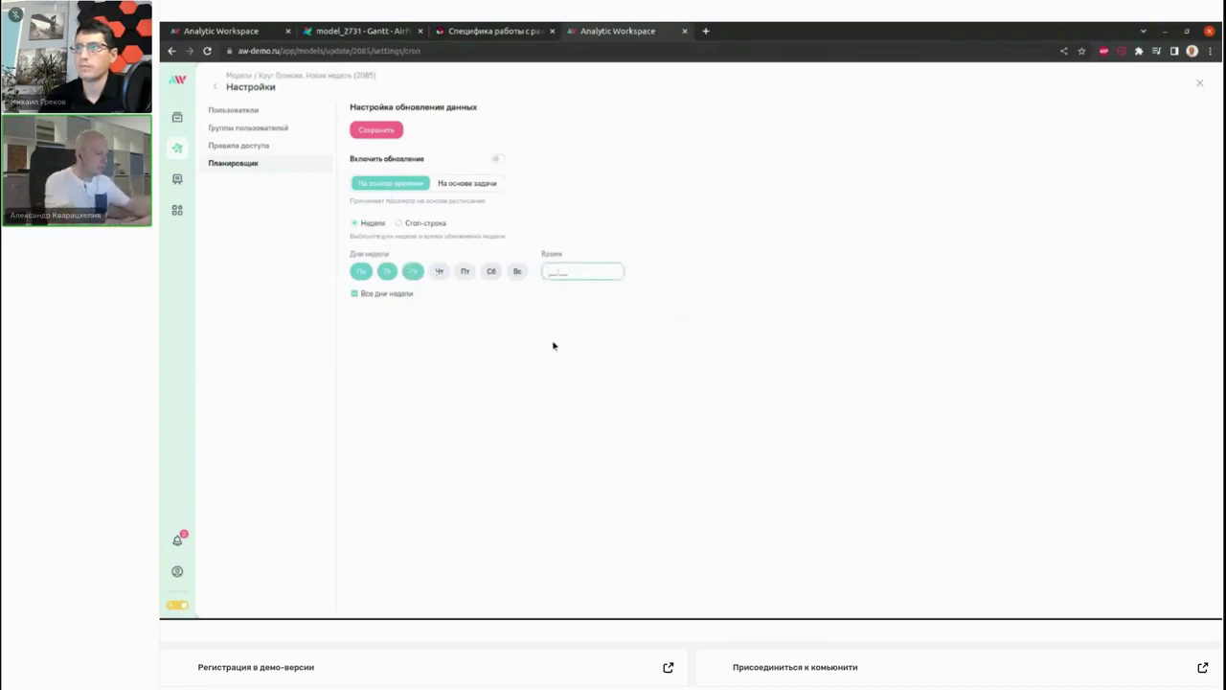
text(03:00)
drag(371, 315, 570, 319)
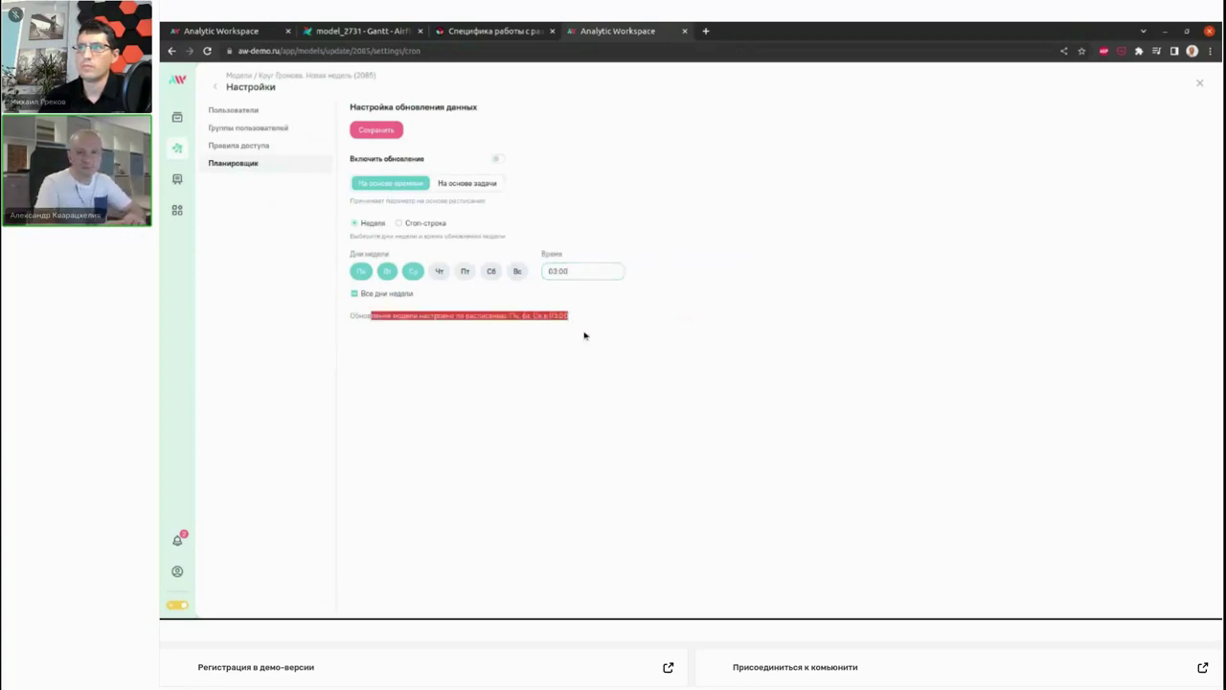
Turn all weekdays of the weekly update schedule on and off again.
click(581, 365)
drag(576, 271, 531, 271)
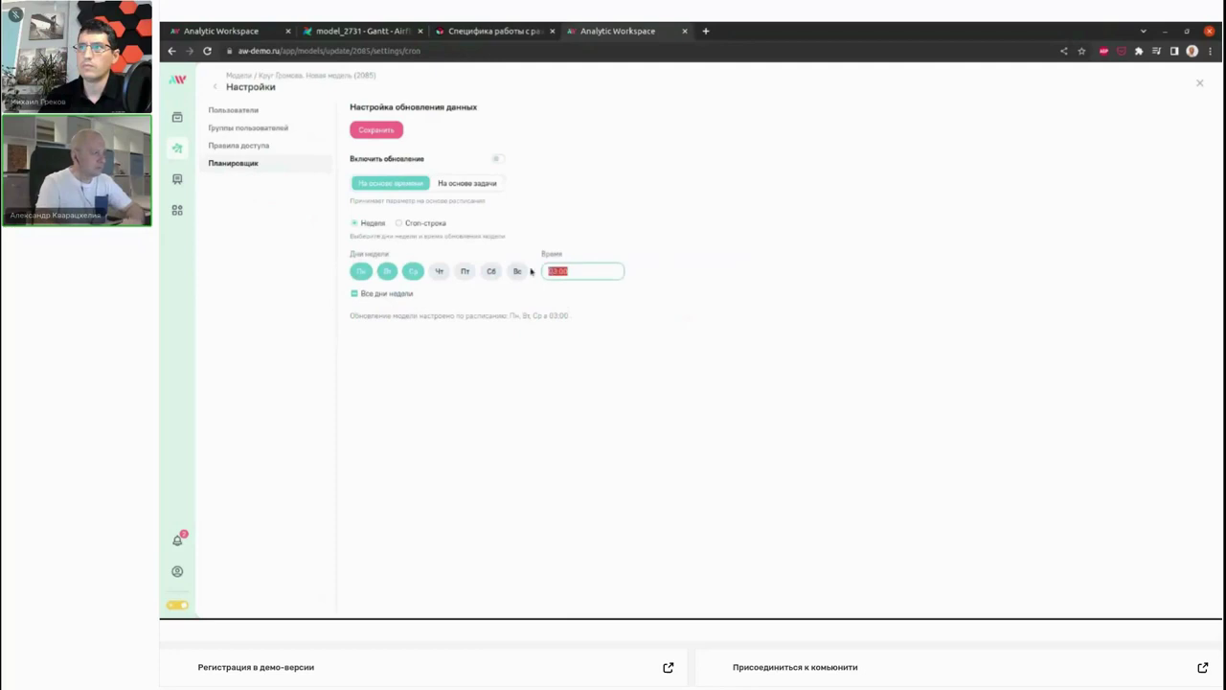
click(356, 294)
click(358, 295)
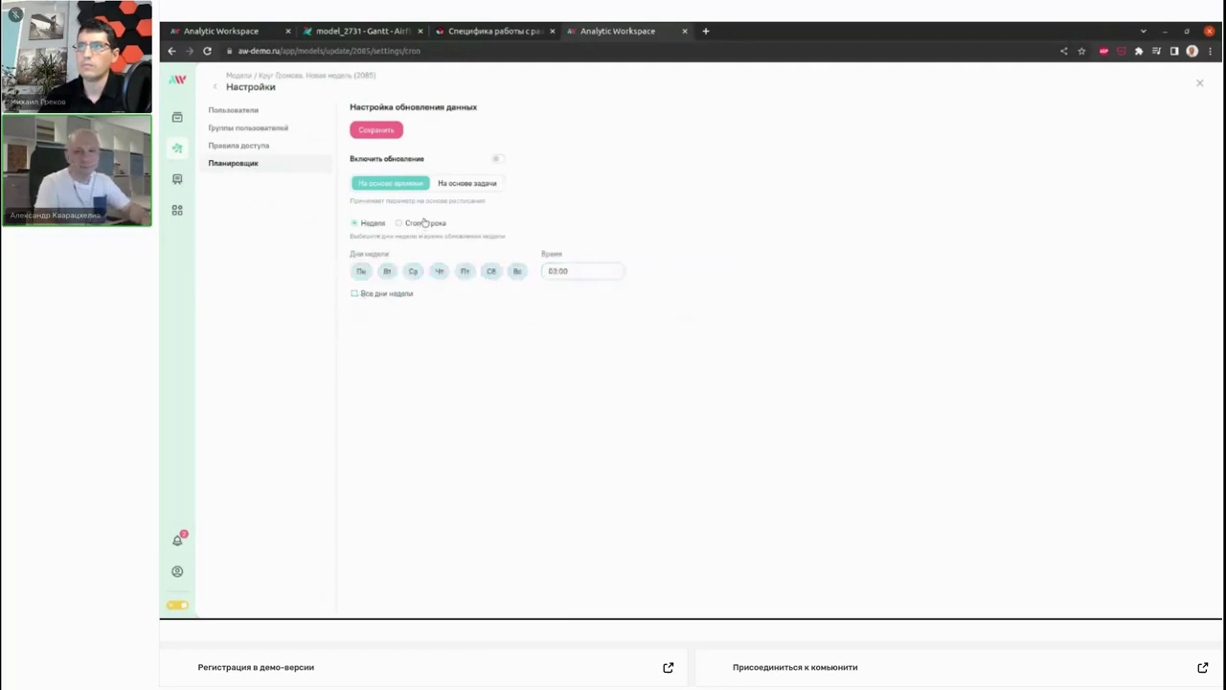
Change the time-based update schedule to a cron string and enter "0 9,13,18 * * *".
click(424, 222)
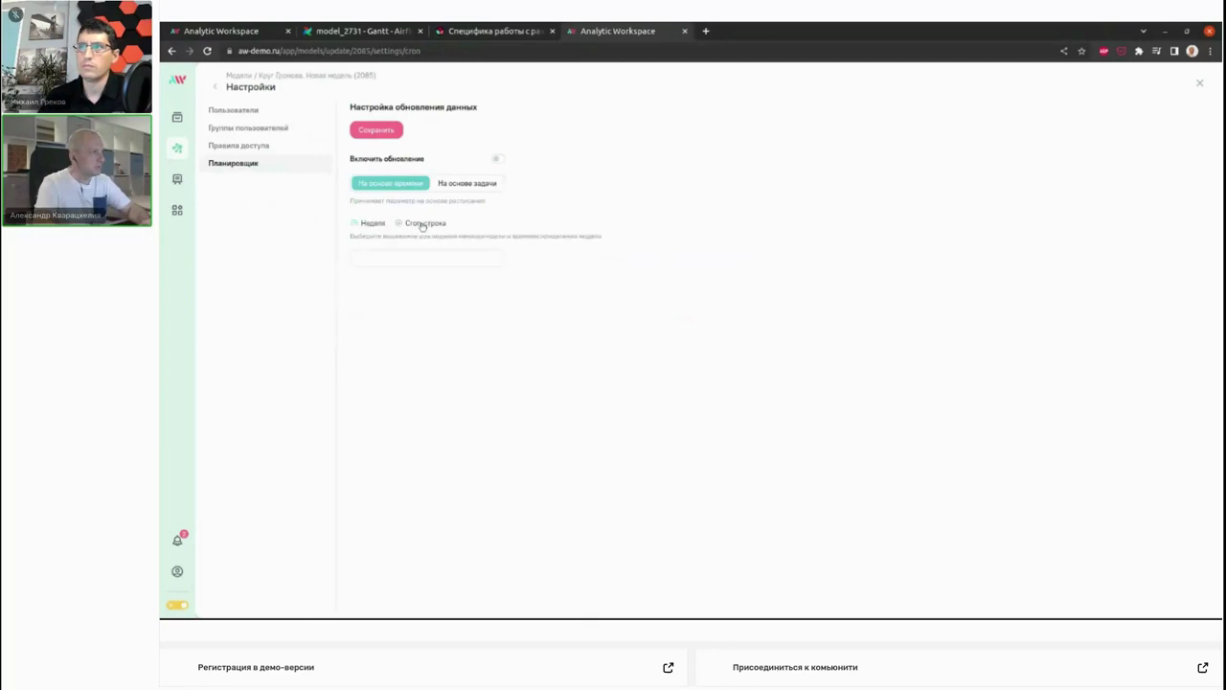
click(423, 257)
text(0)
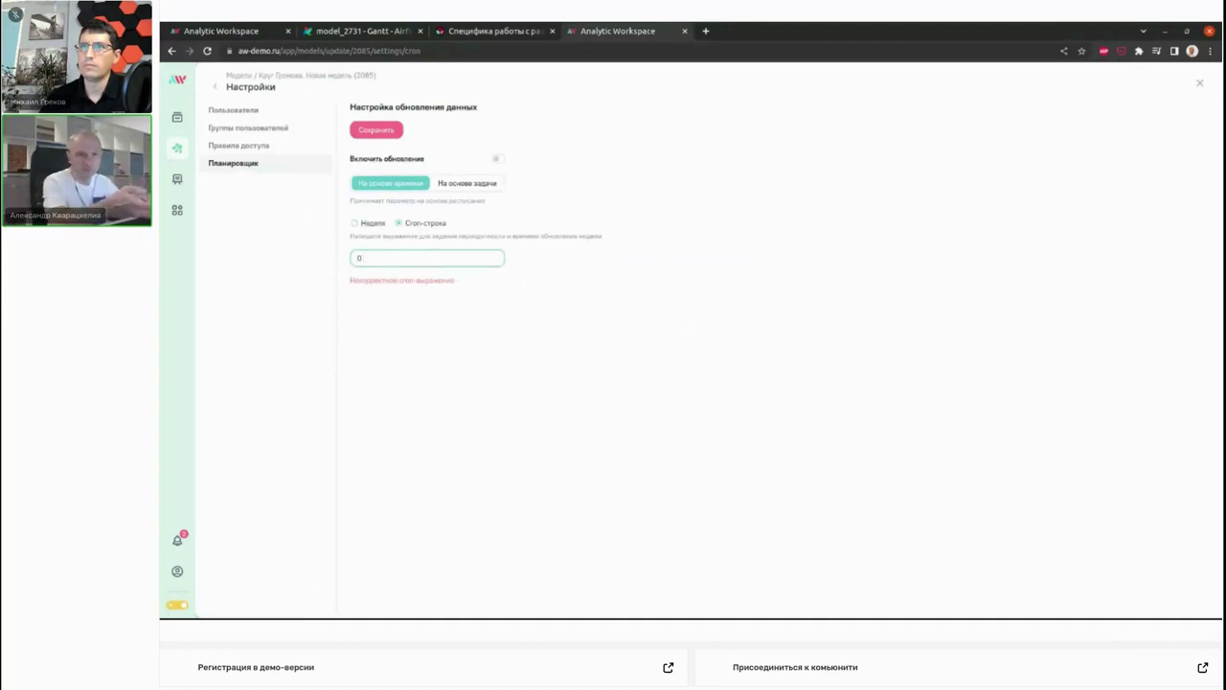
text(8)
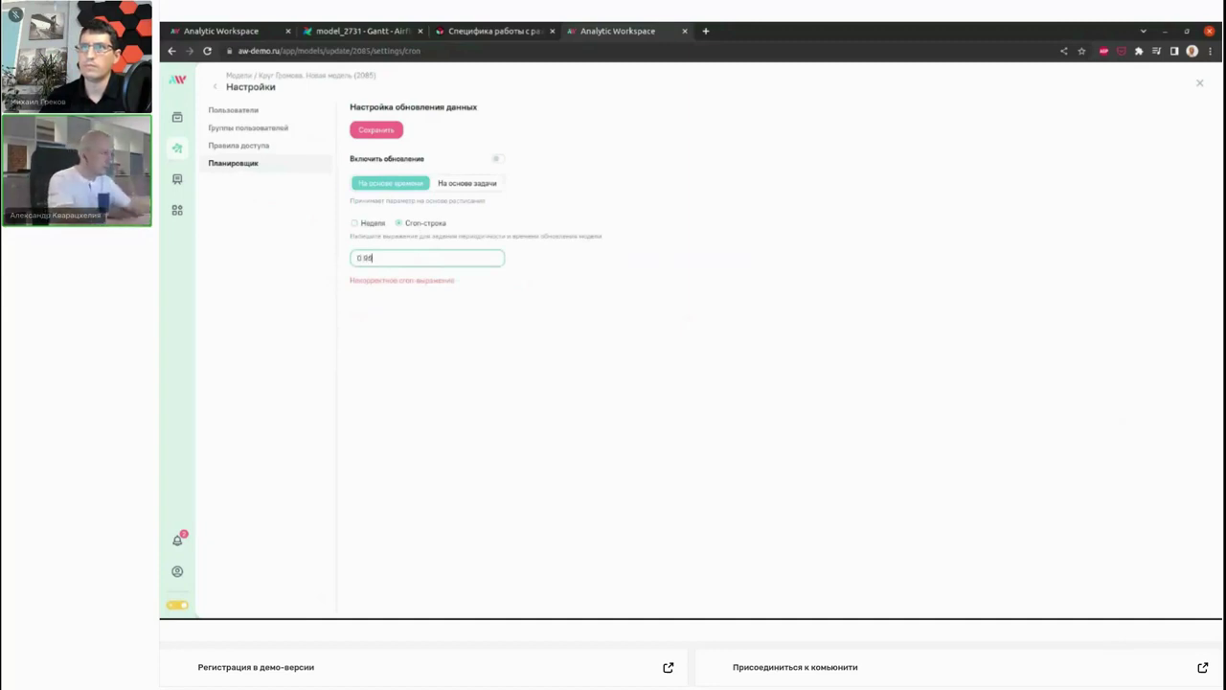
text(,13,18)
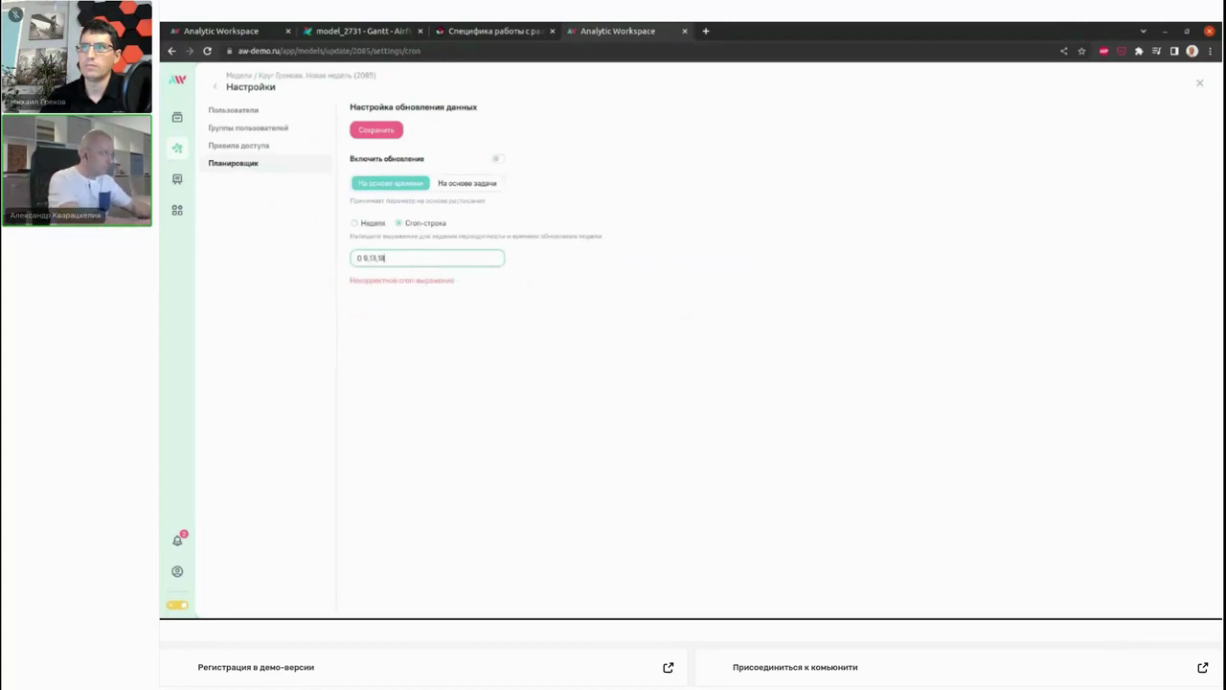
text( * * *)
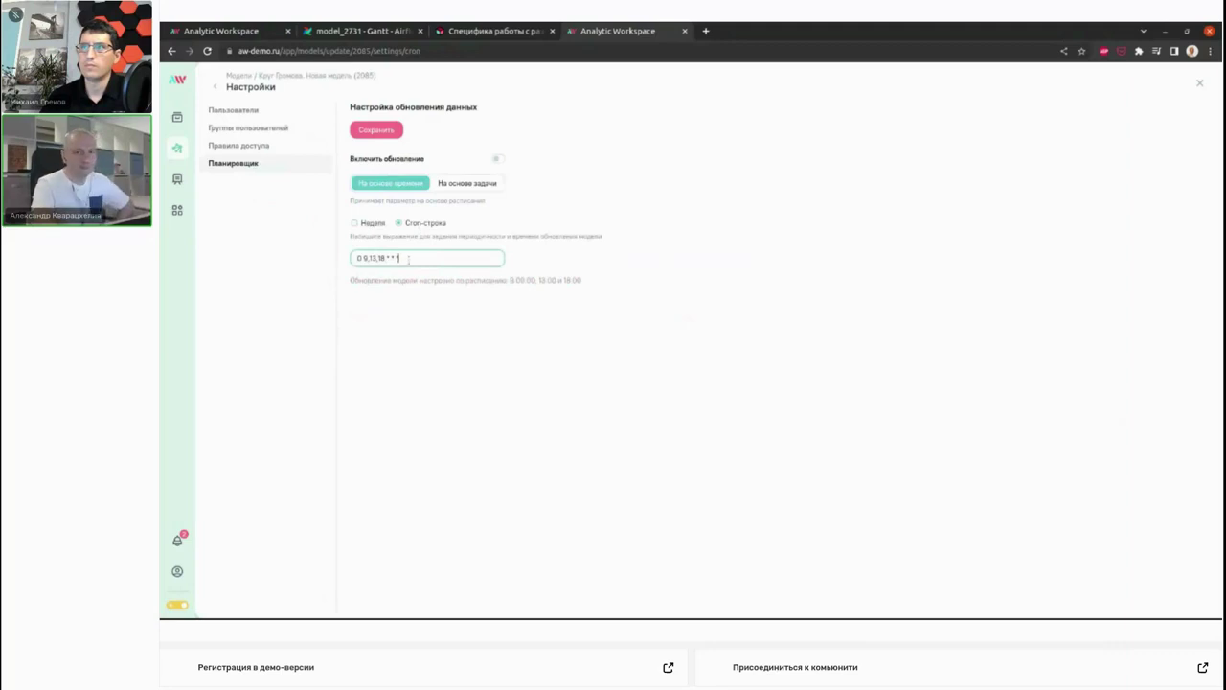
click(449, 358)
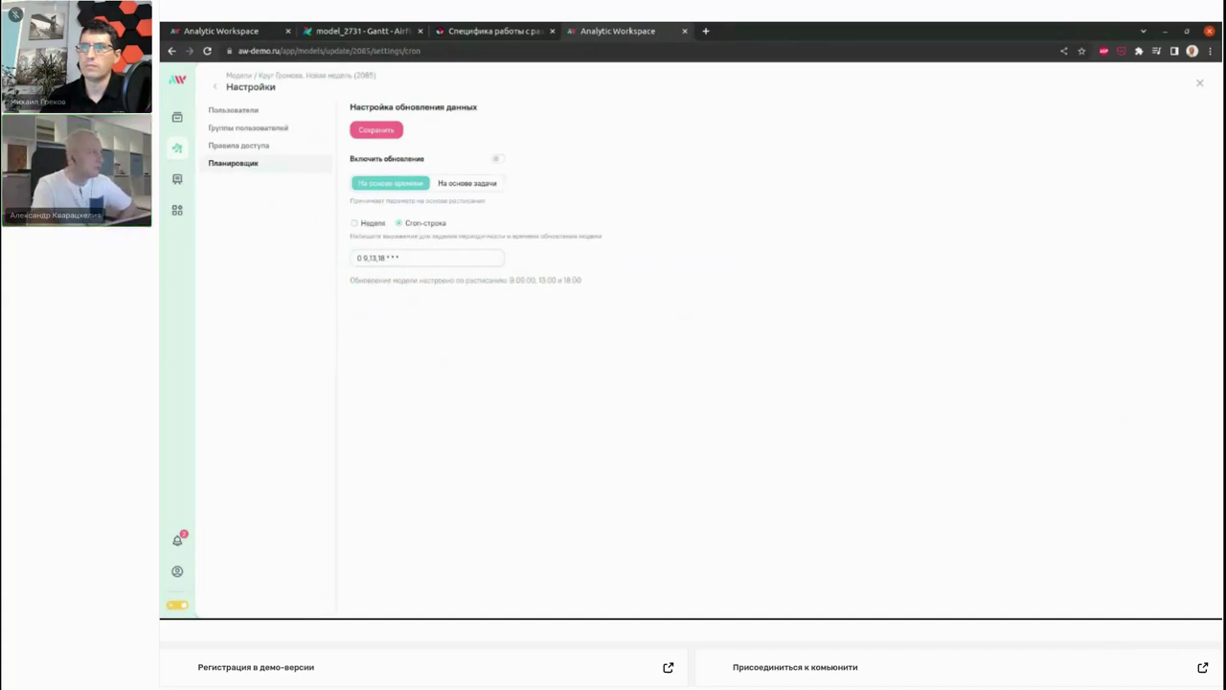
Try basing the update on a task with the "Партнеры - уровень иерархии и головной партнер" model, and return to the model schema.
click(479, 182)
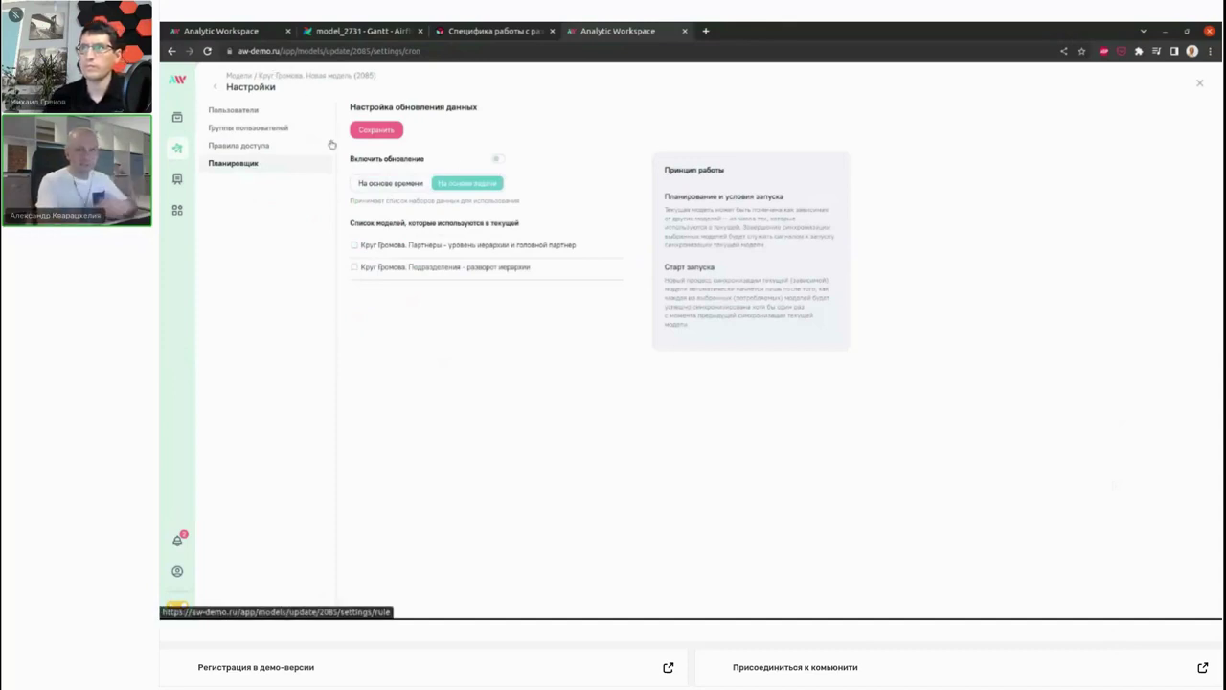
click(361, 250)
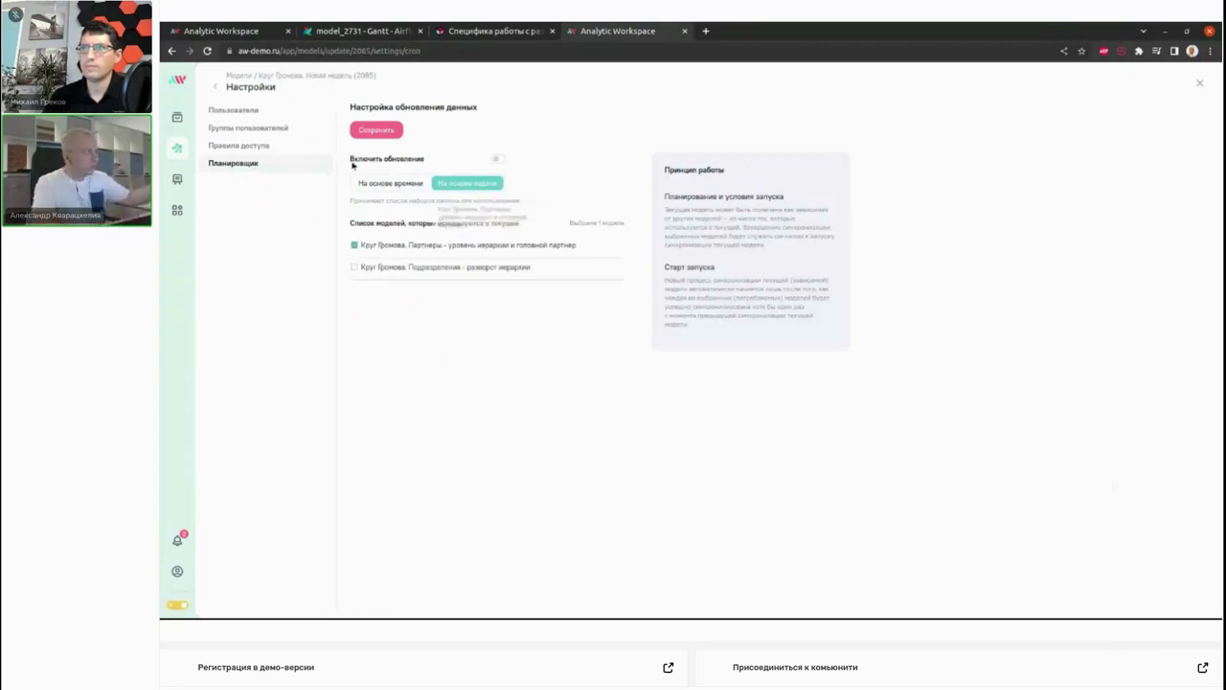
click(217, 88)
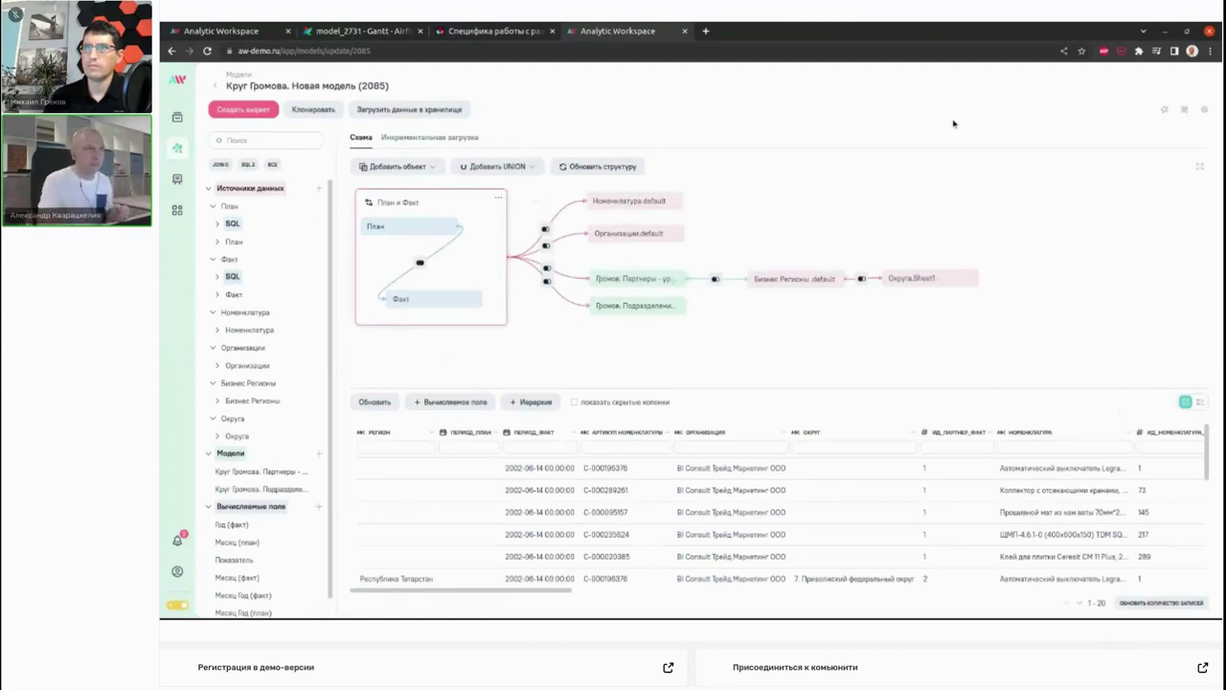
Reopen the model's scheduler, choose task-based updating with the "Партнеры - уровень иерархии и головной партнер" model ticked, and close the settings.
click(1207, 110)
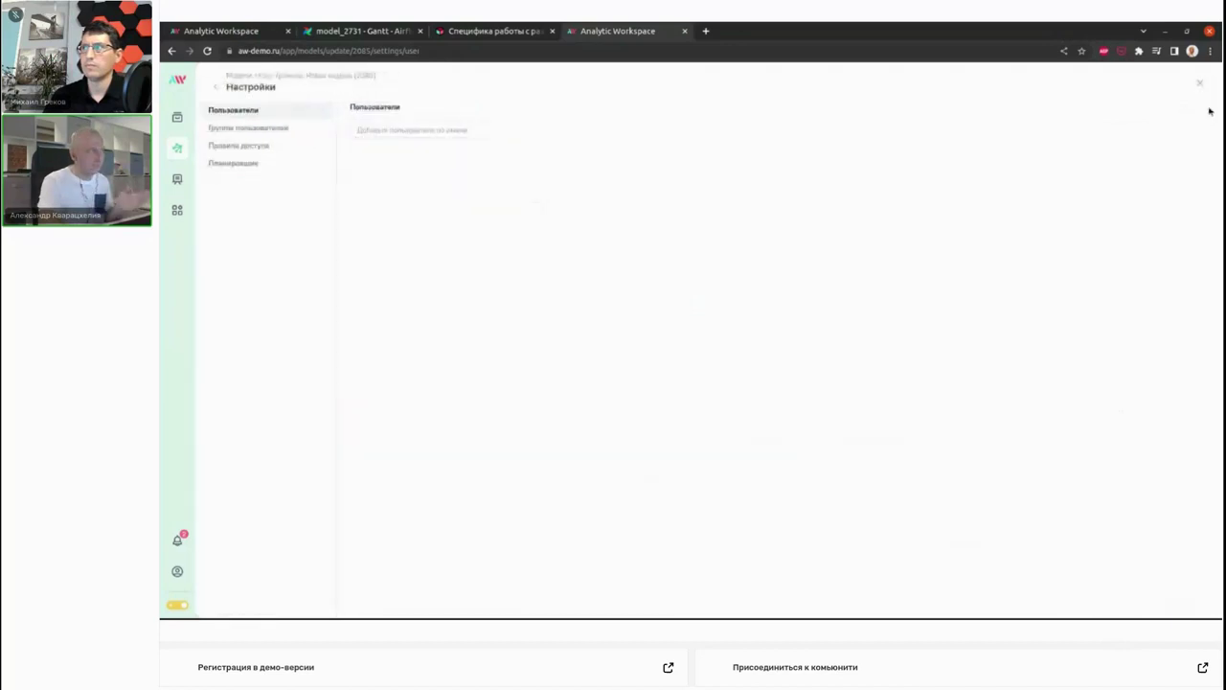
click(235, 163)
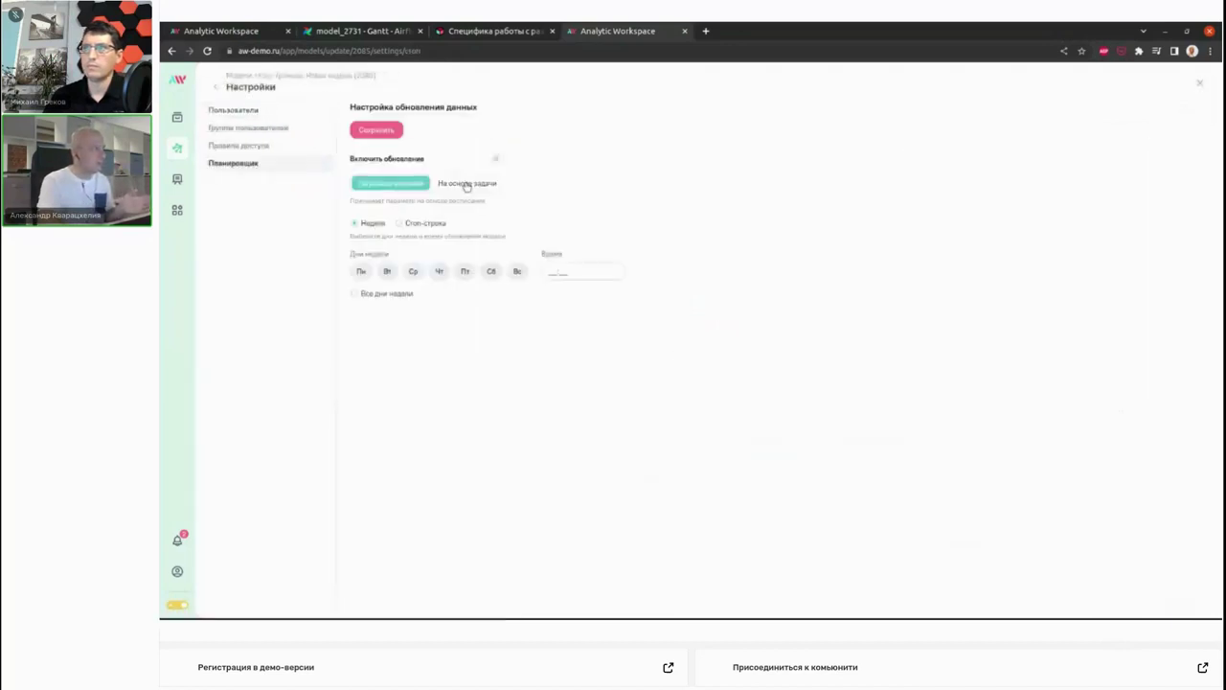
click(467, 183)
click(374, 253)
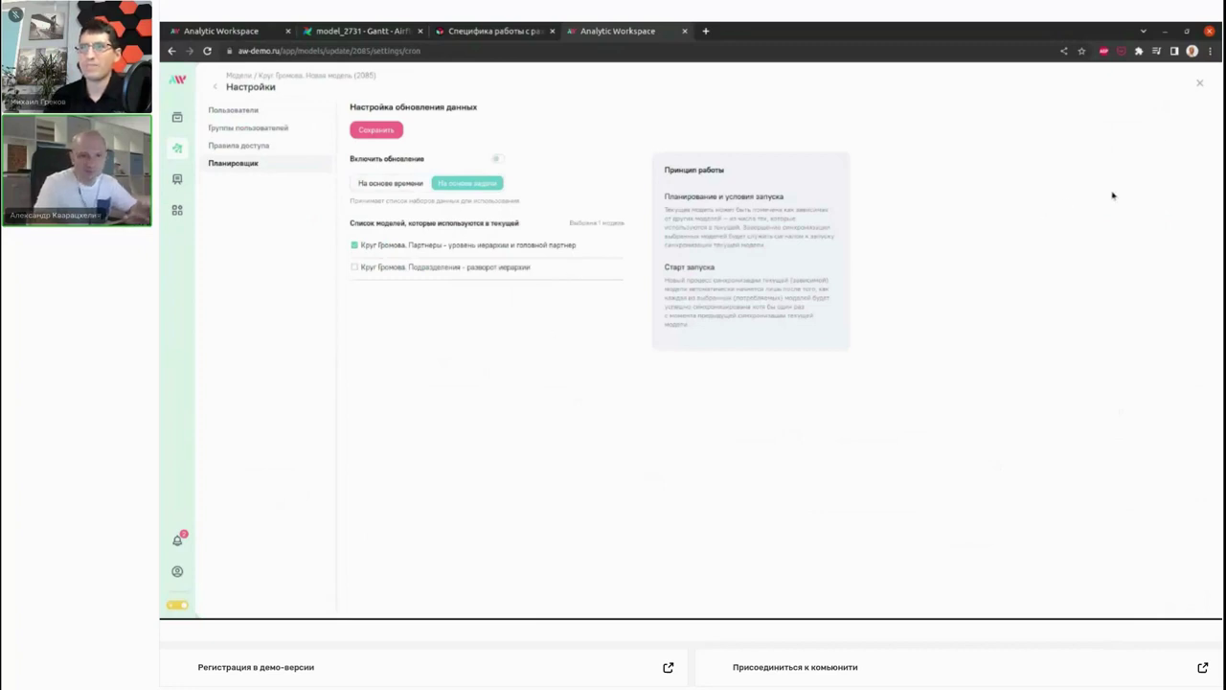
click(1199, 83)
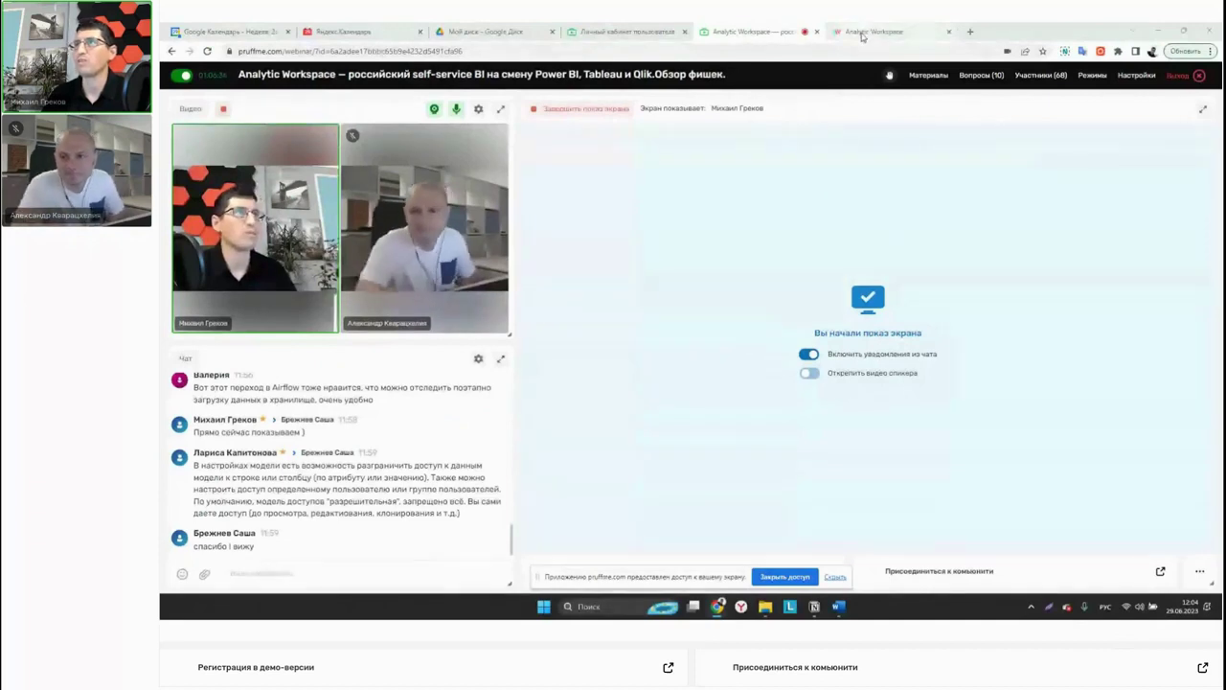
Switch to the browser tab with the dashboard registry and highlight the aw-demo.ru site address.
mouse_move(862, 36)
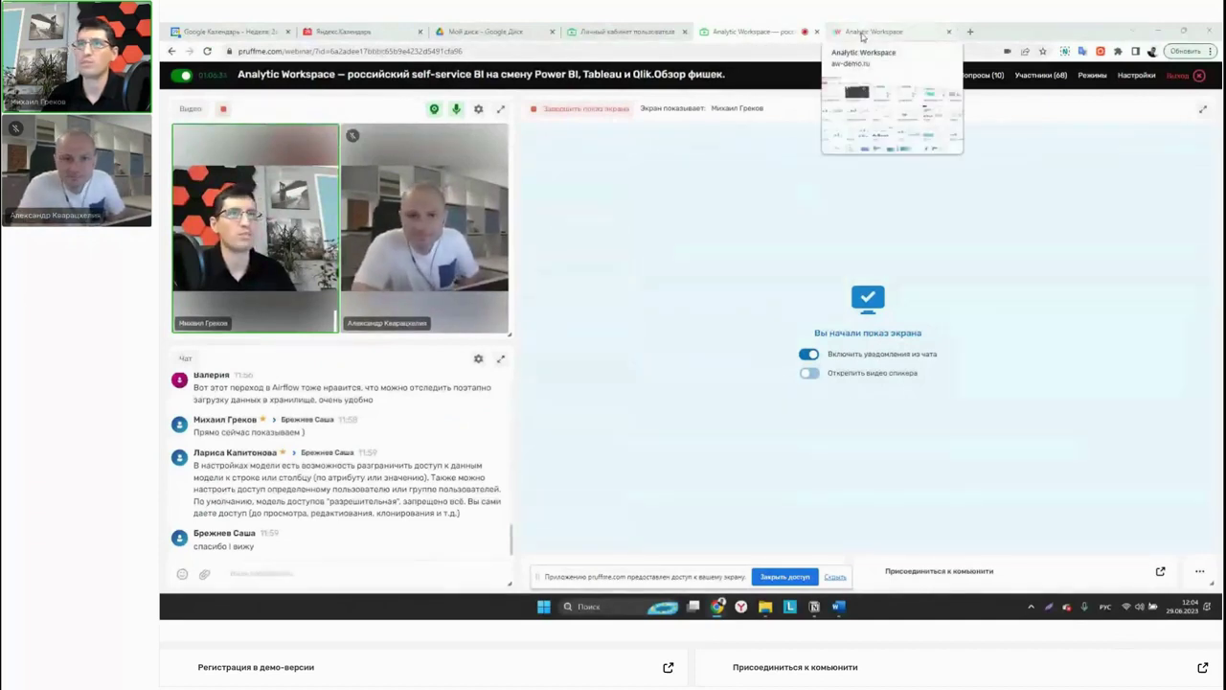
click(862, 35)
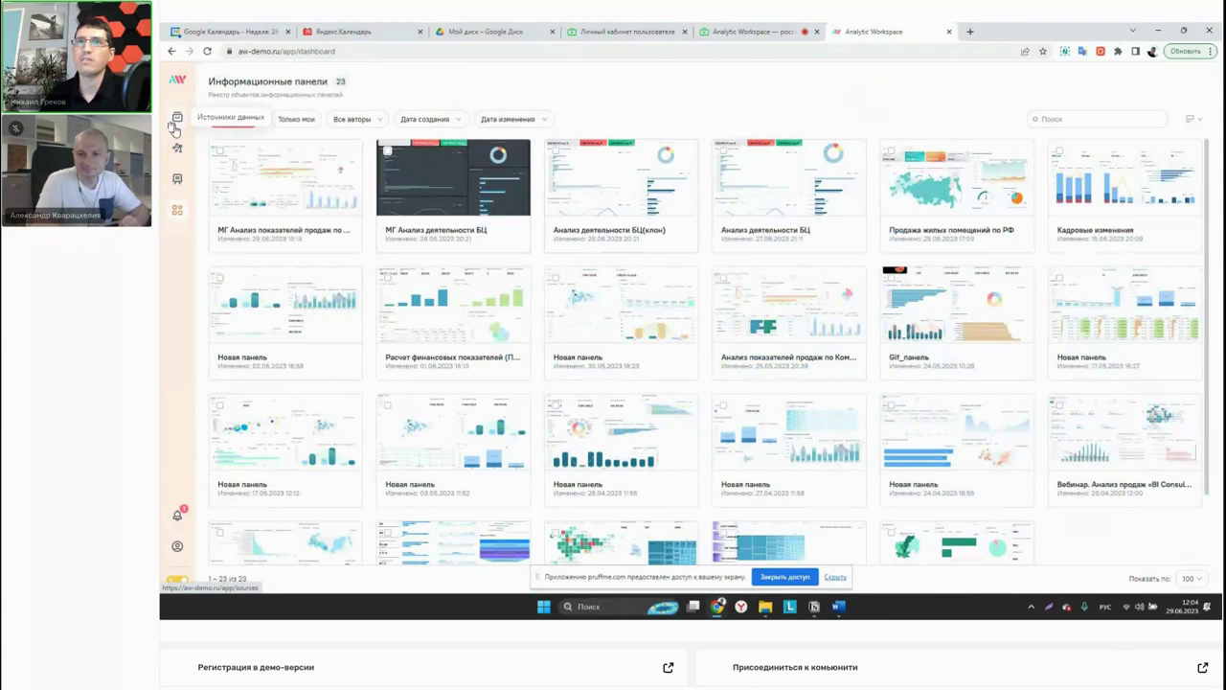
click(257, 51)
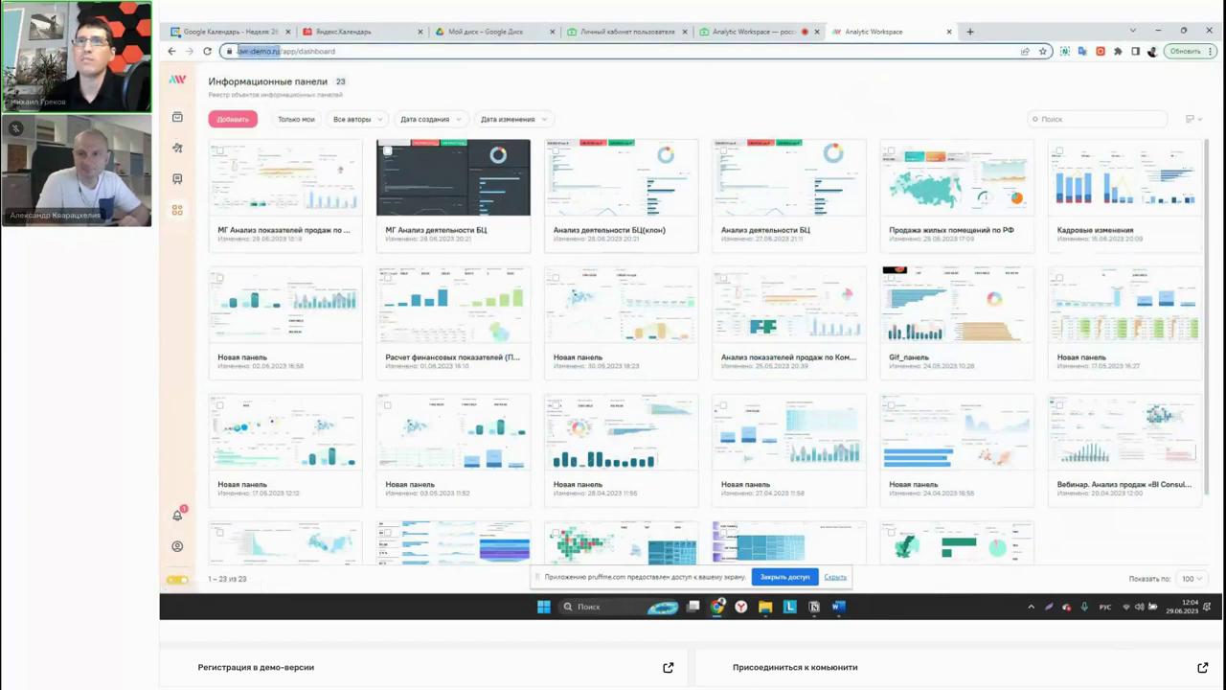
Look over the dashboard registry's author, modification date and search filters.
drag(280, 52, 295, 65)
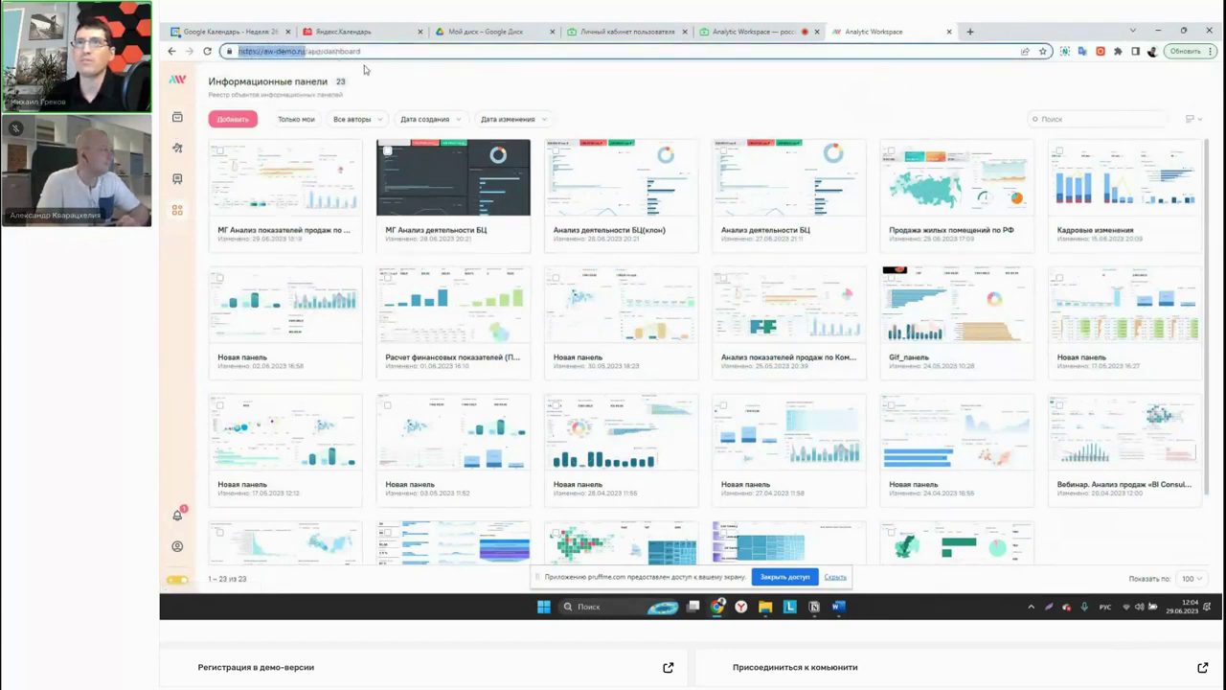
click(365, 69)
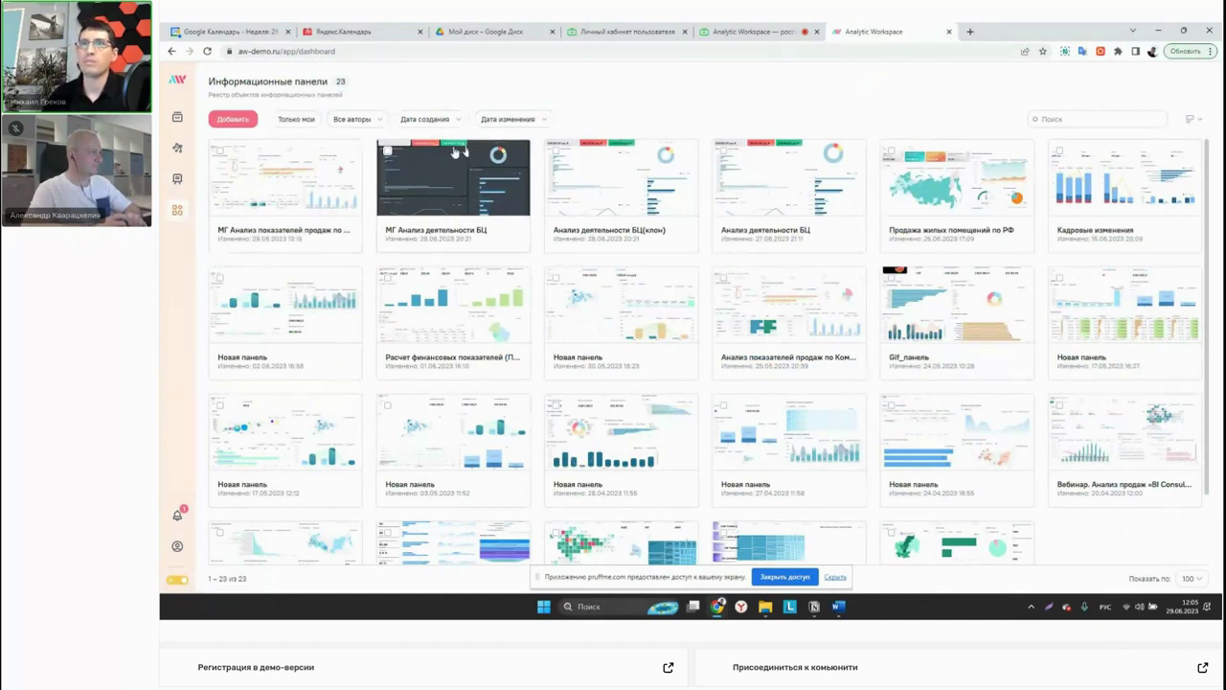
click(296, 119)
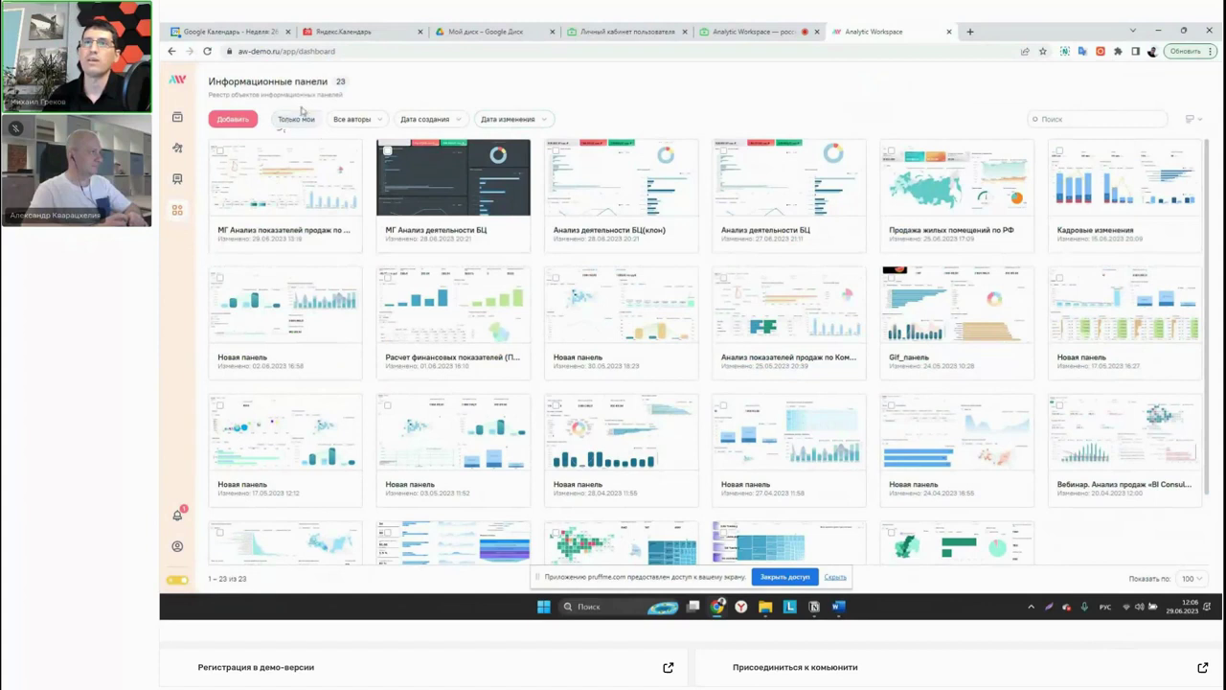
click(376, 125)
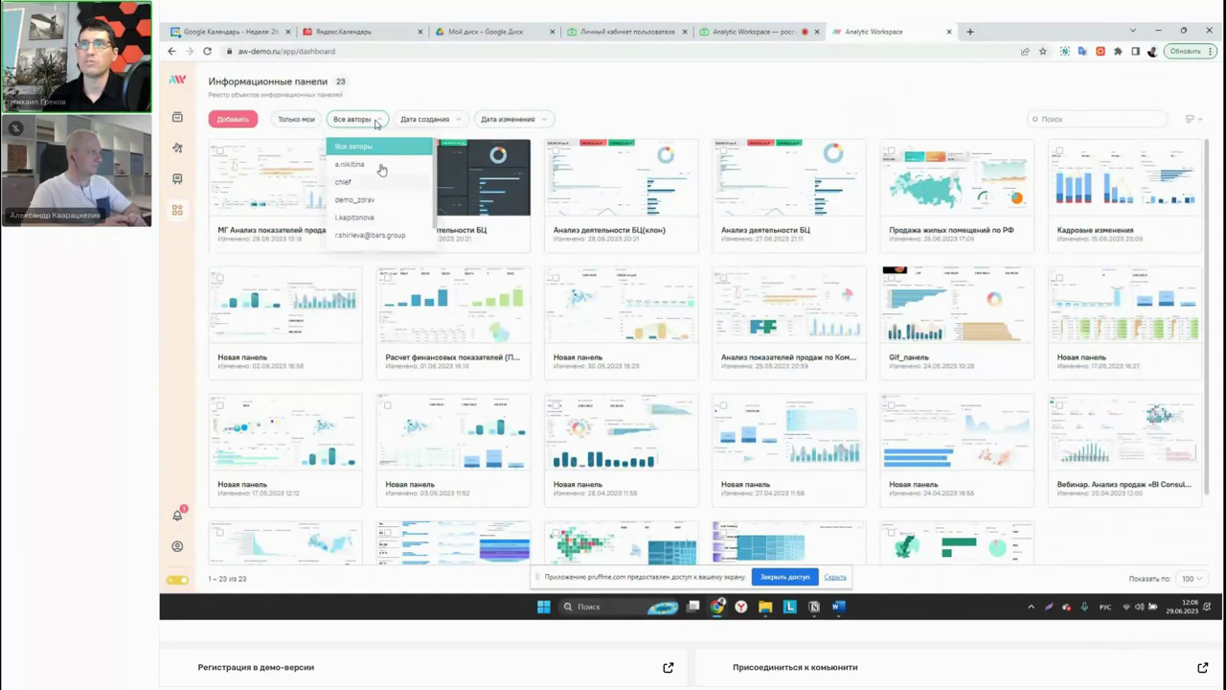
click(517, 121)
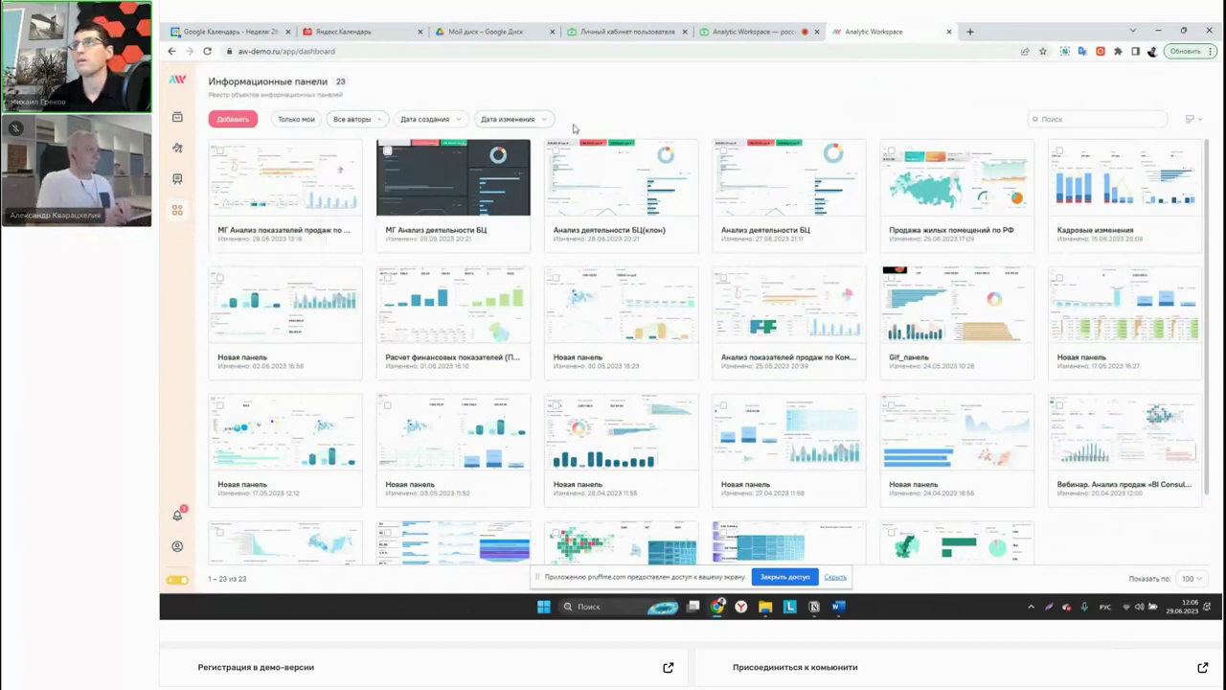
click(1131, 117)
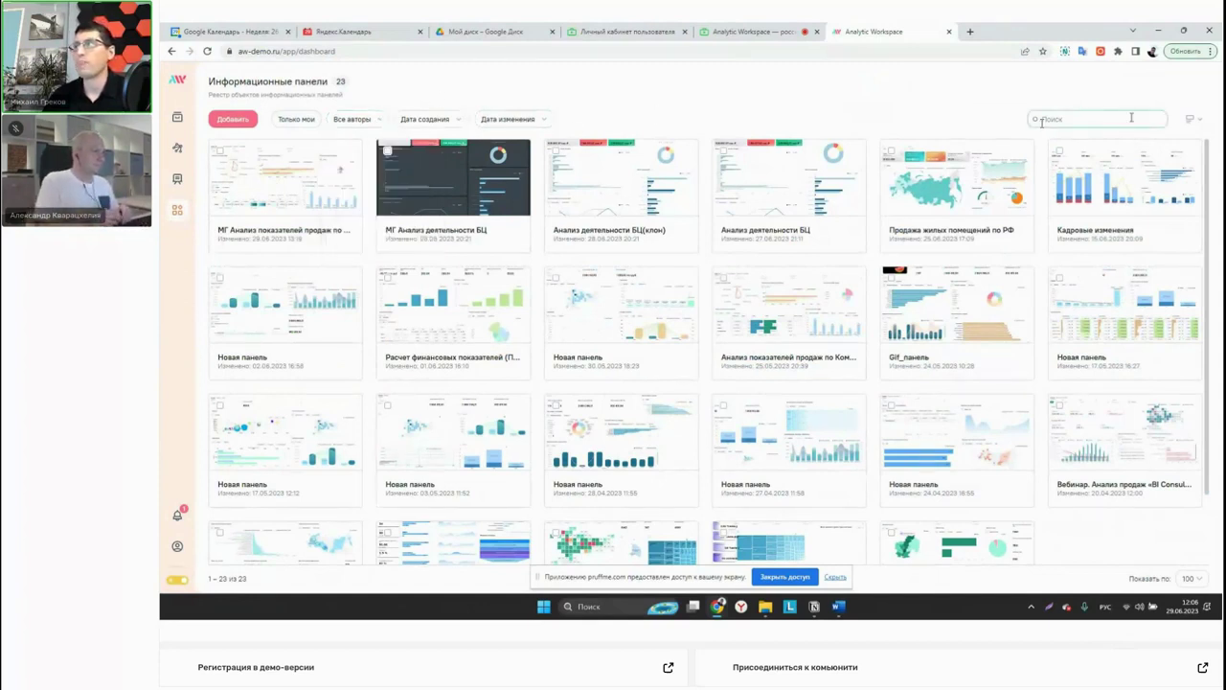
Switch the dashboard registry to the "Список объектов" view, look through it, and return to "Миниатюры".
click(1189, 118)
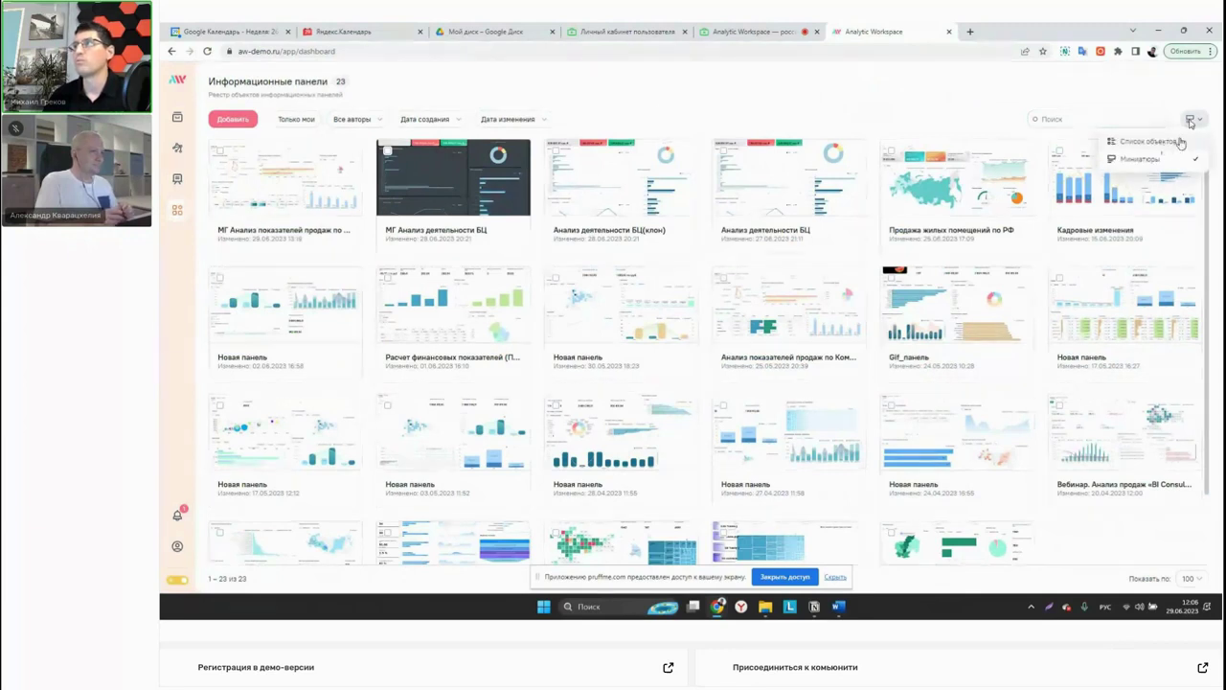
click(1182, 142)
scroll(398, 288, down, 2)
scroll(398, 288, up, 2)
click(1191, 119)
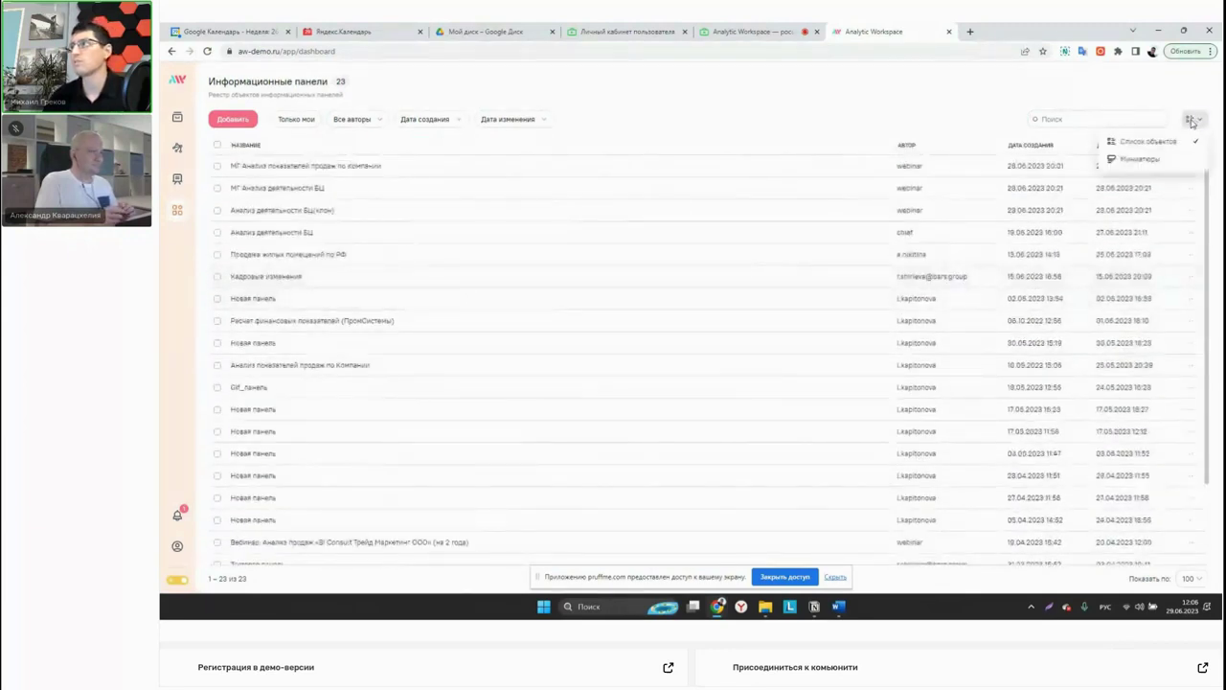
click(1165, 163)
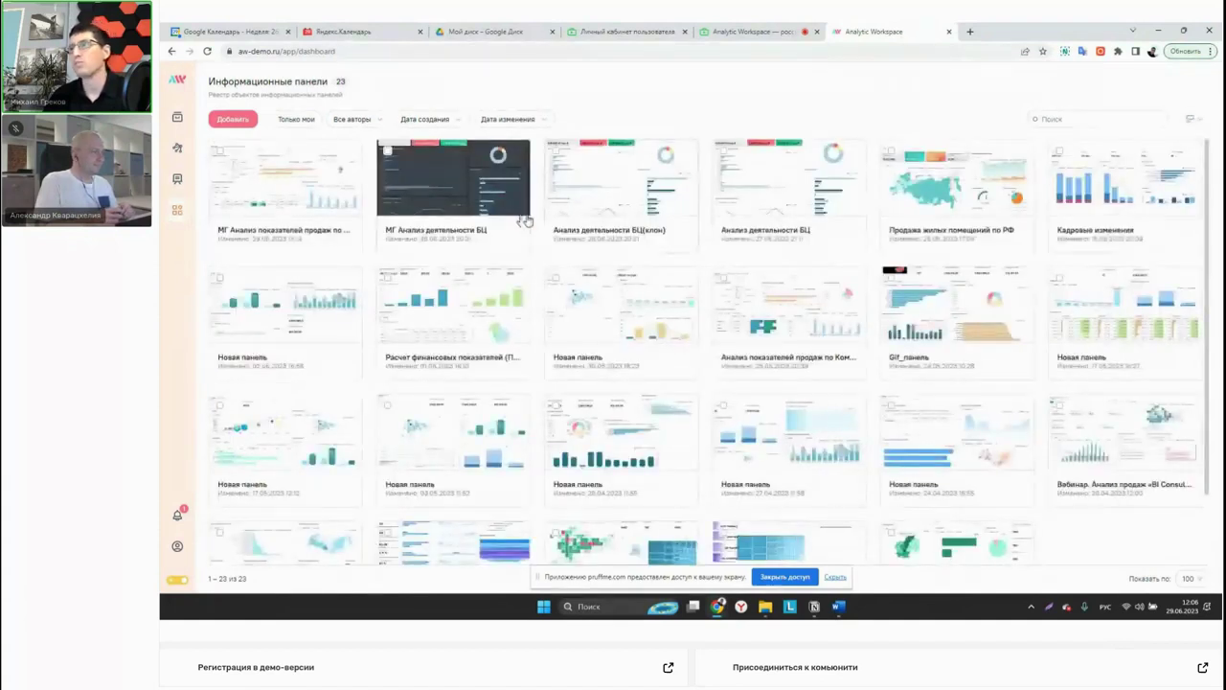
Open the "МГ Анализ показателей продаж по Компании" dashboard, collapse the supplier table's grouping details and expand the dashboard view.
click(252, 182)
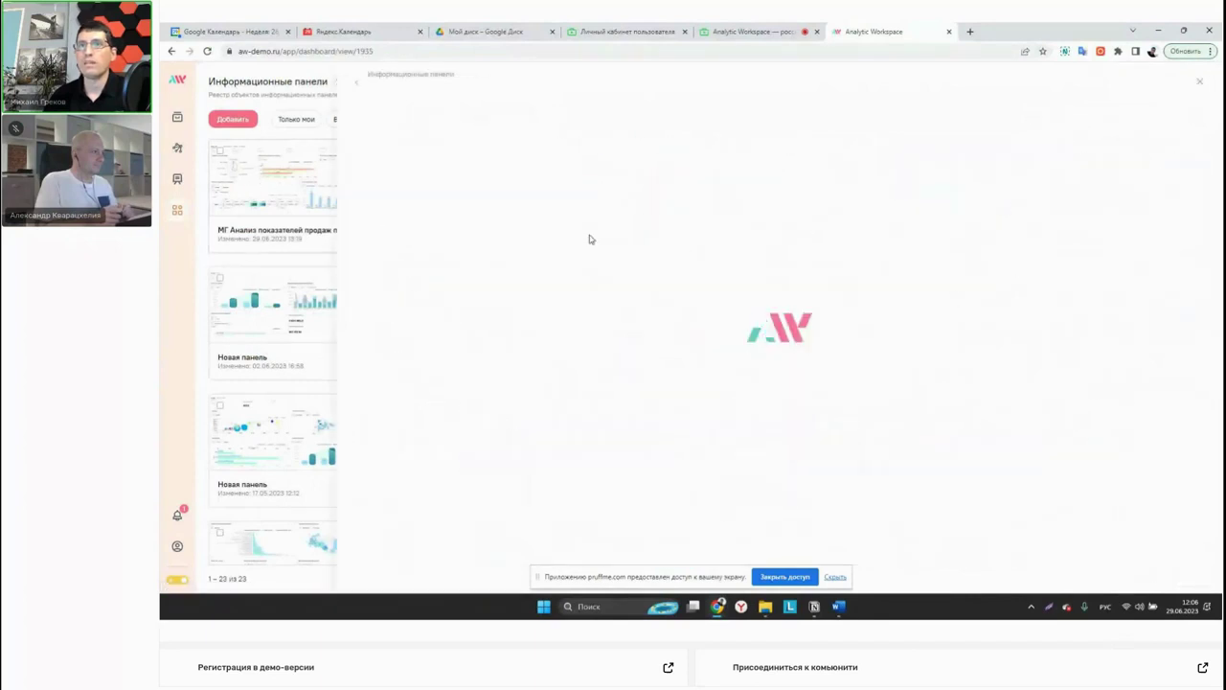
click(835, 578)
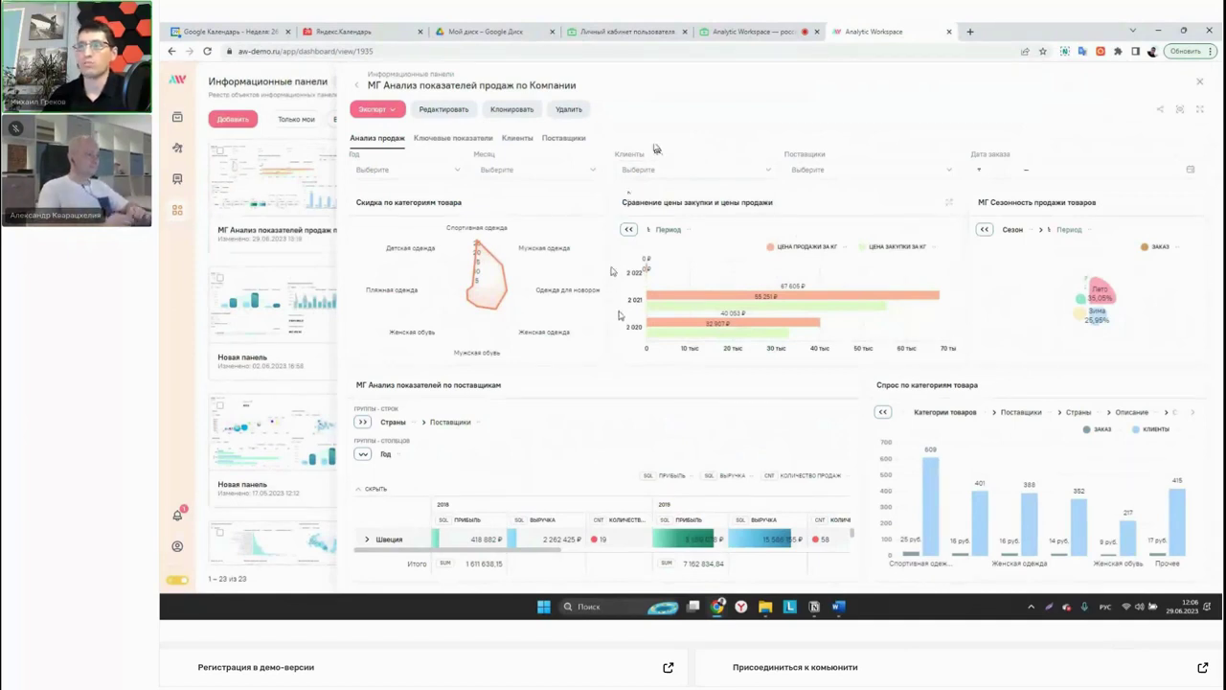
click(357, 492)
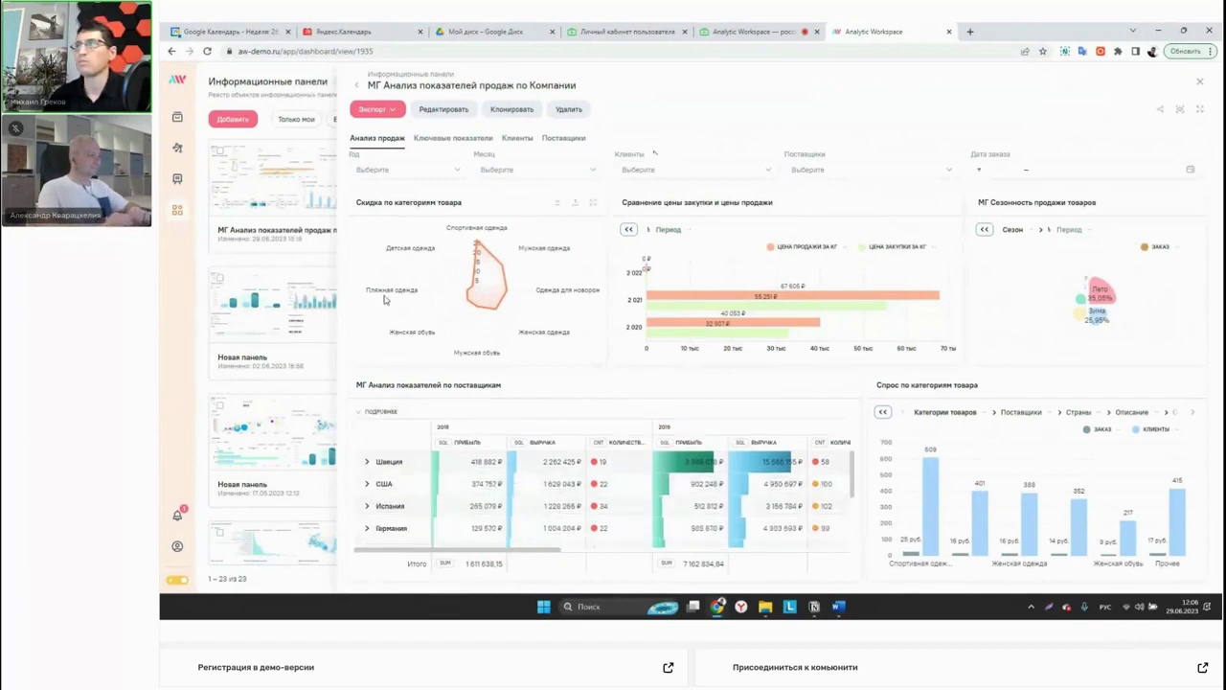
click(1201, 112)
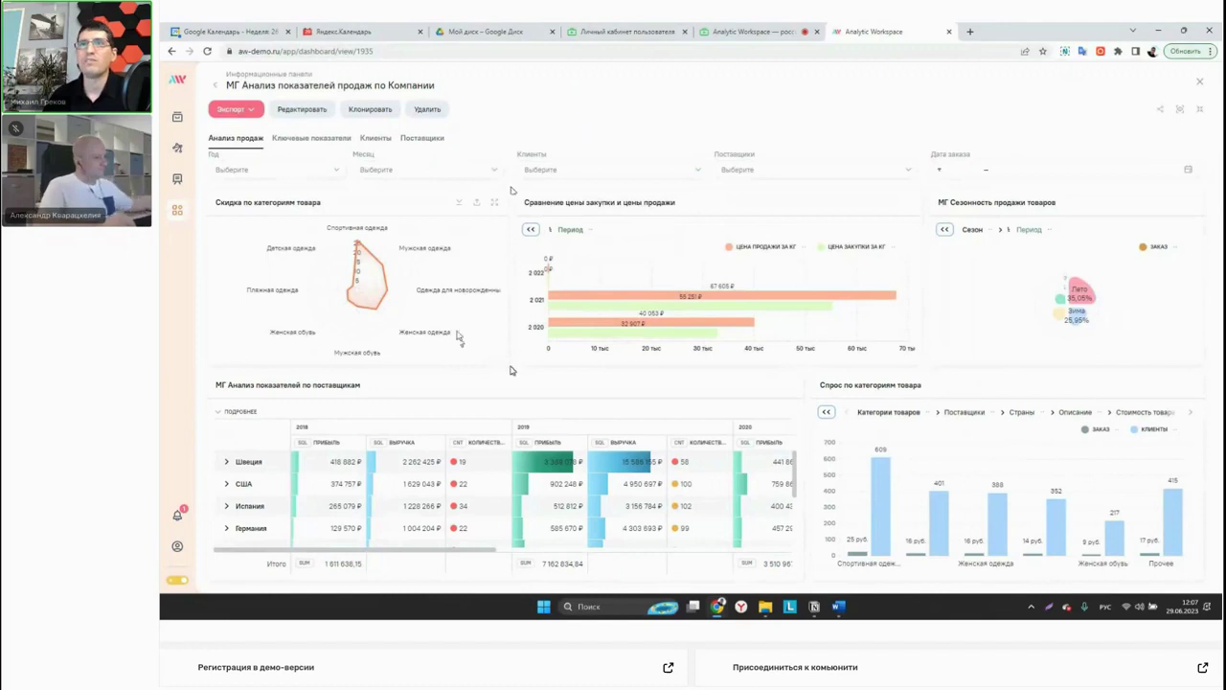
Look through the "Ключевые показатели", "Клиенты" and "Поставщики" pages, and return to "Ключевые показатели".
click(345, 146)
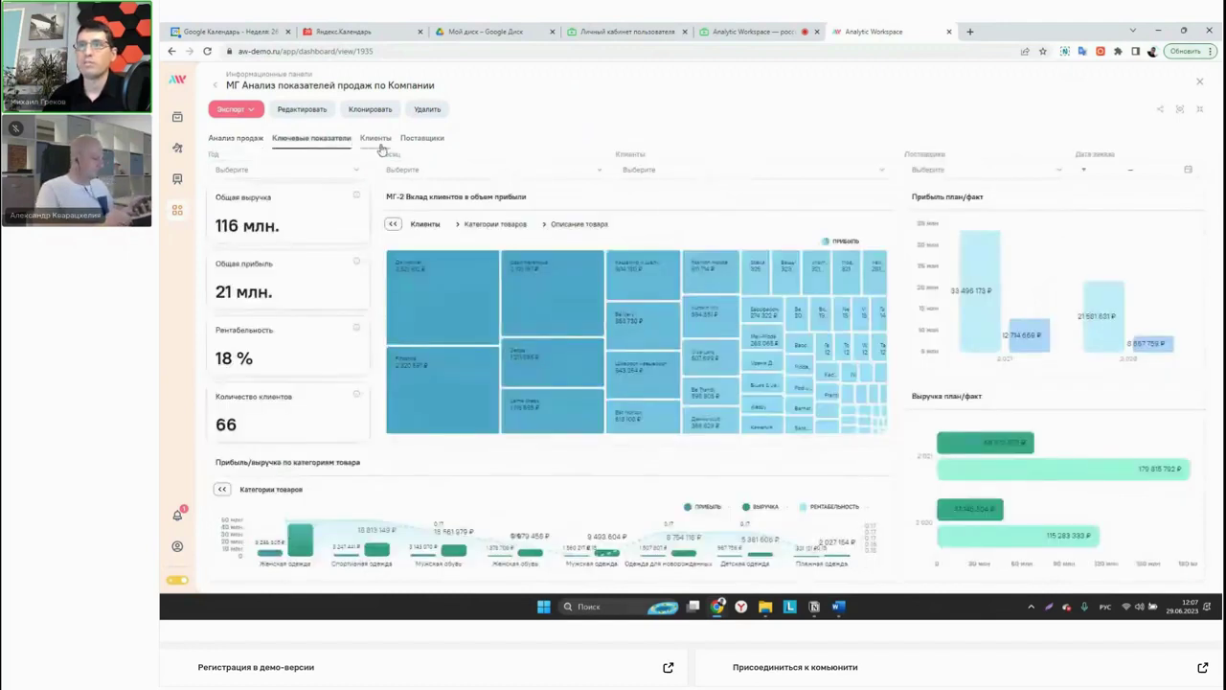
click(380, 142)
click(412, 138)
click(375, 138)
click(322, 145)
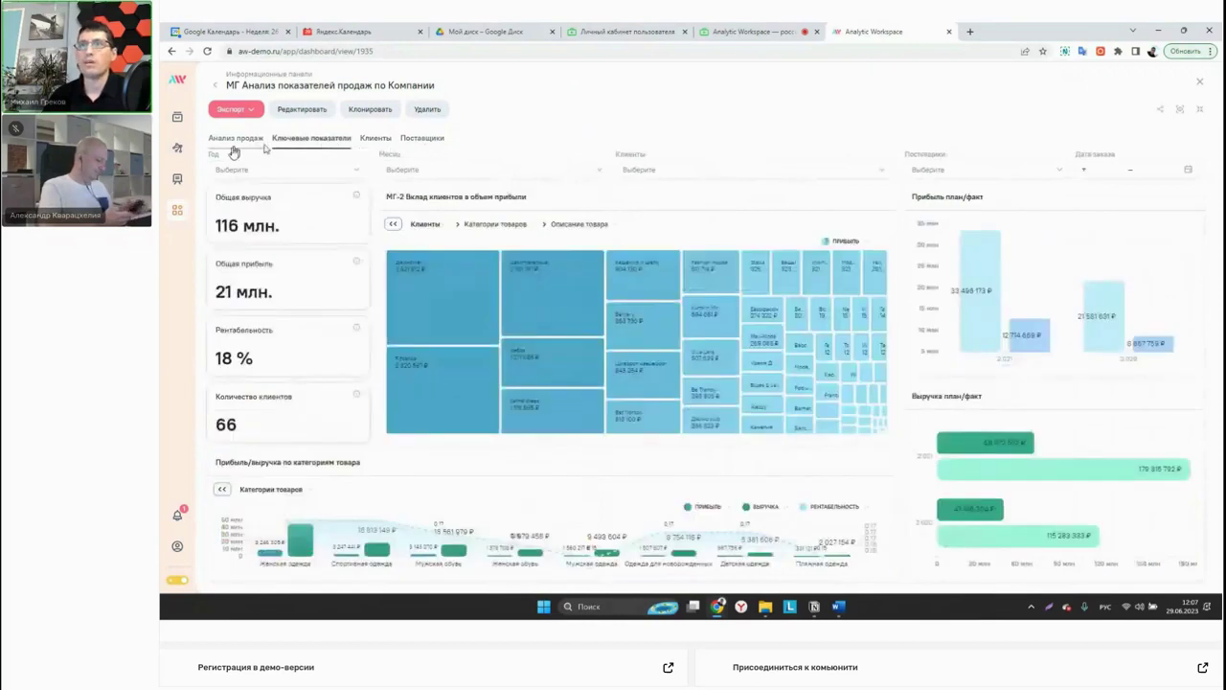
Drill down in the "МГ-2 Вклад клиентов в объем прибыли" treemap into "ДжинсМаг" and its "Мужская обувь" category.
mouse_move(448, 301)
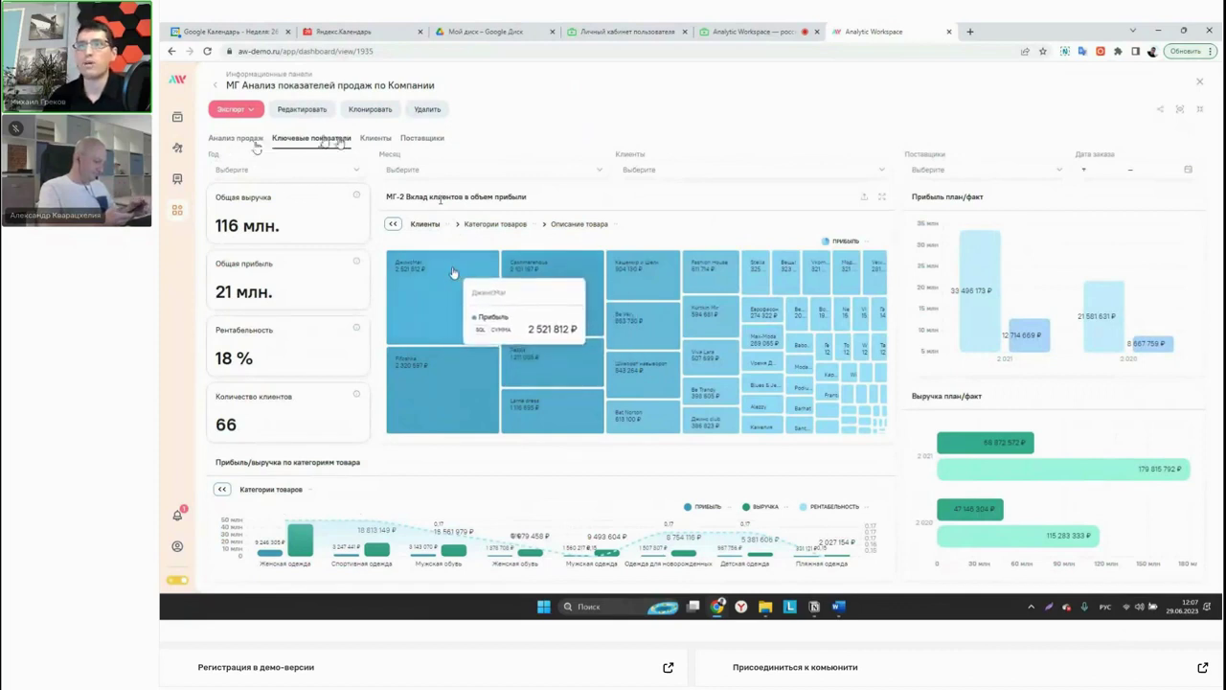
click(448, 305)
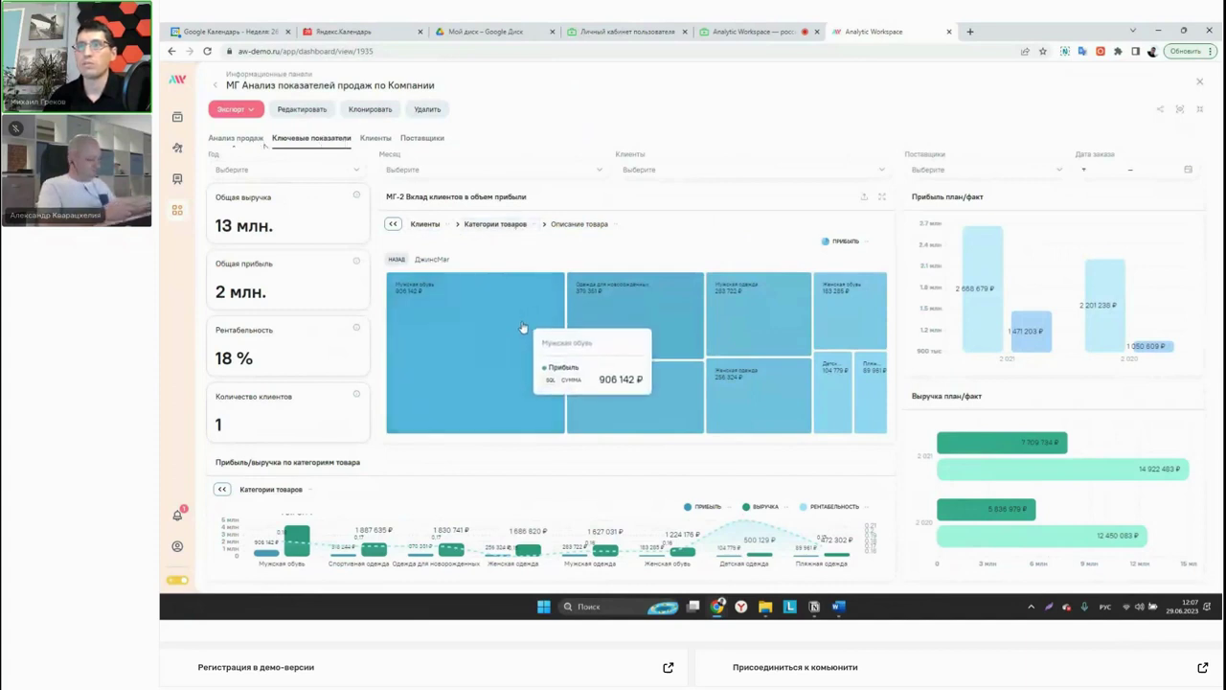
mouse_move(605, 290)
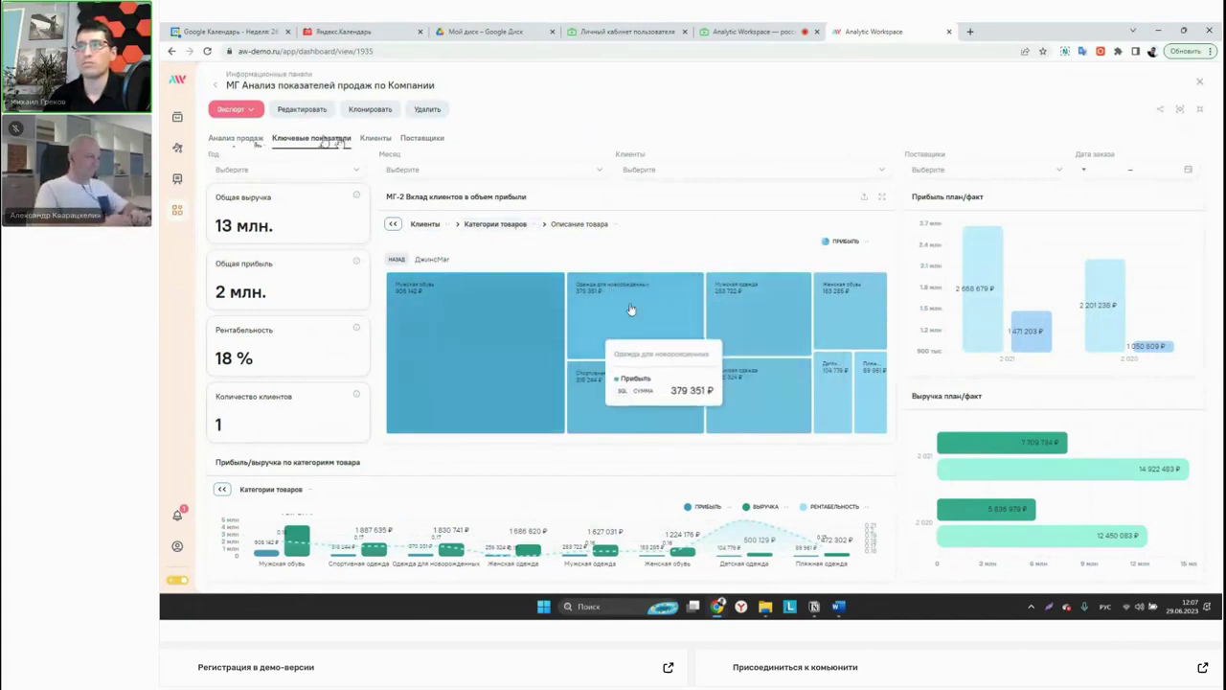
click(456, 319)
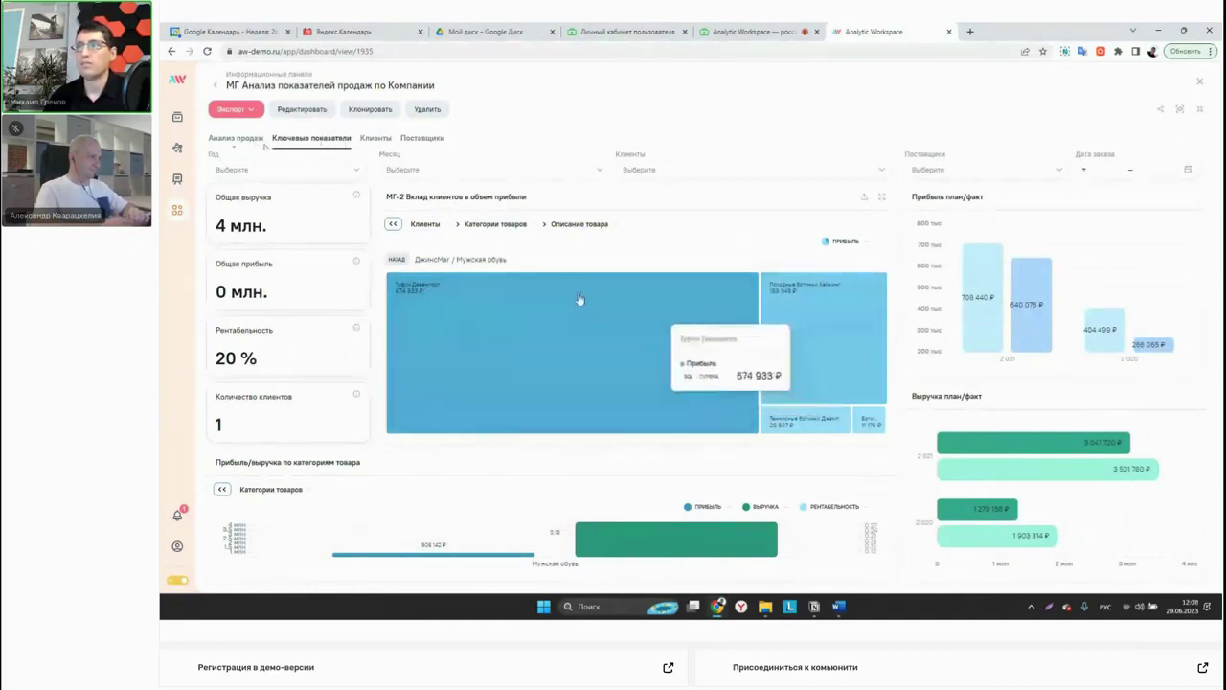
Apply a "Расширенная фильтрация" condition to the treemap's "Описание товара" level with the value "Туфли".
click(615, 224)
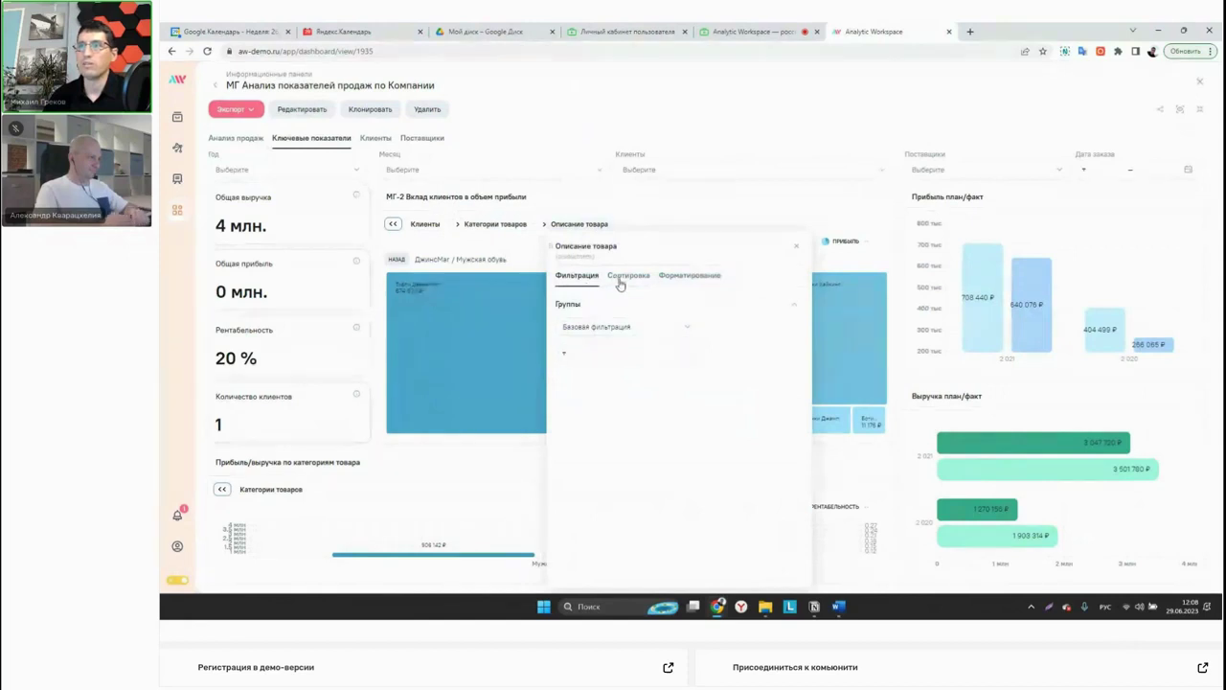
click(657, 331)
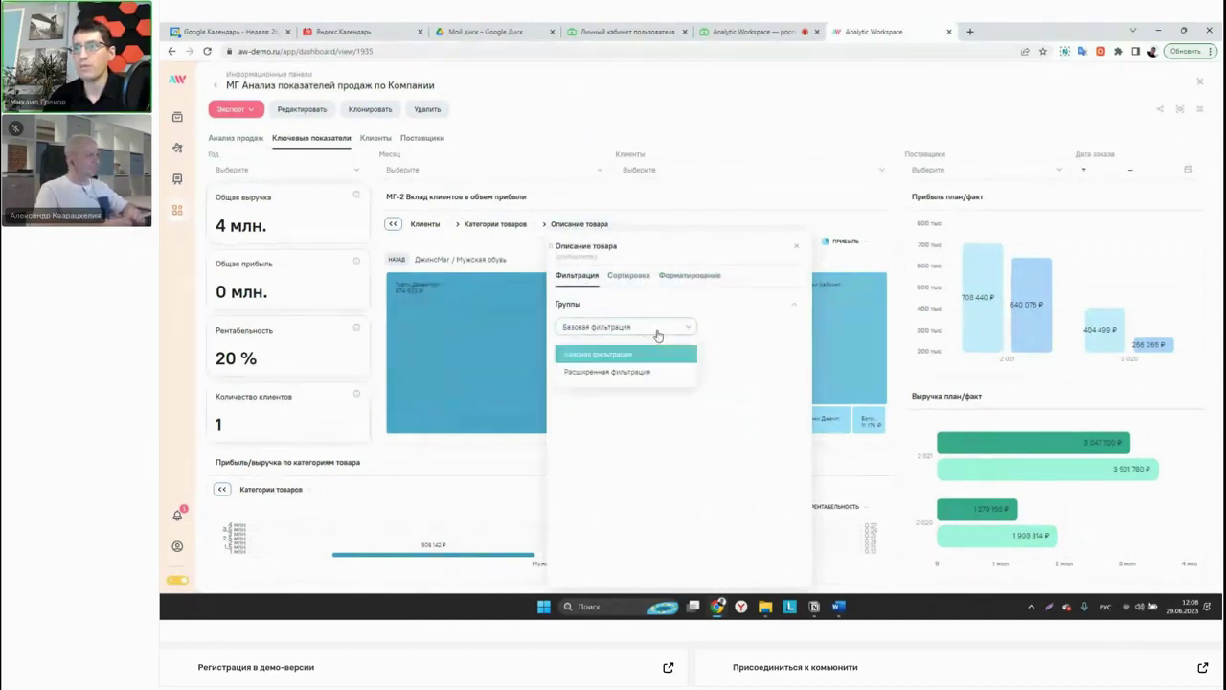
click(607, 370)
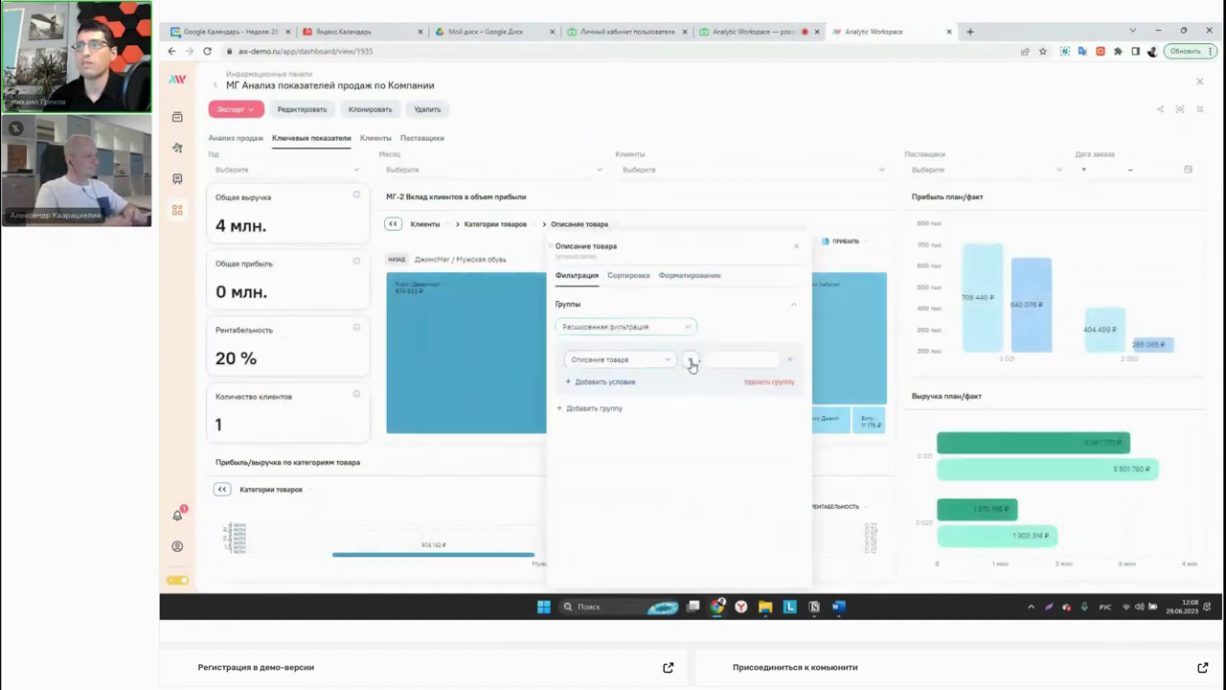
click(691, 365)
click(698, 408)
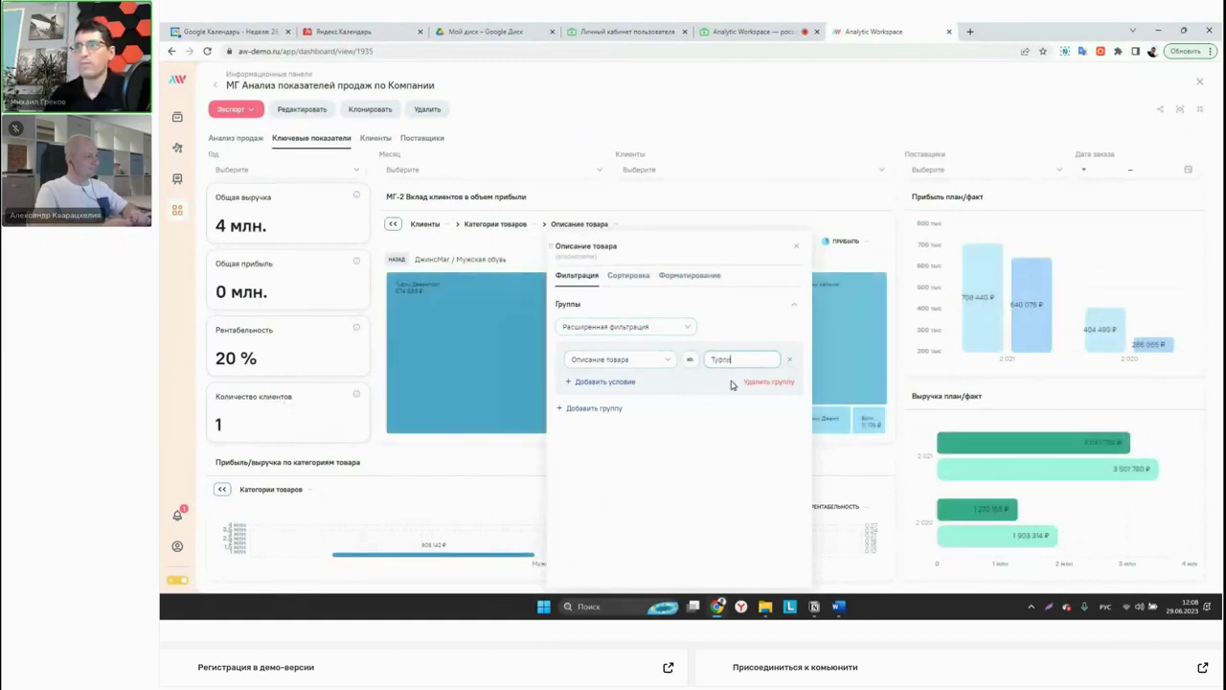
click(668, 498)
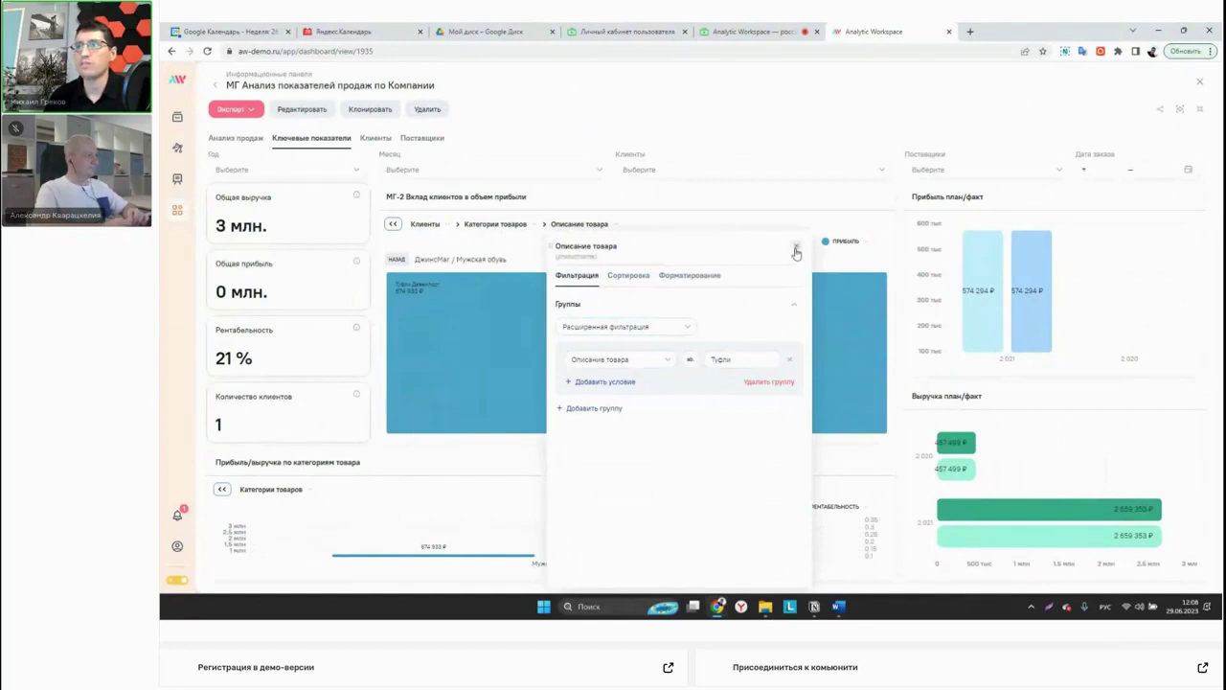
Delete the "Описание товара" filter group, close its settings and step the treemap back to the "ДжинсМаг" level.
click(777, 383)
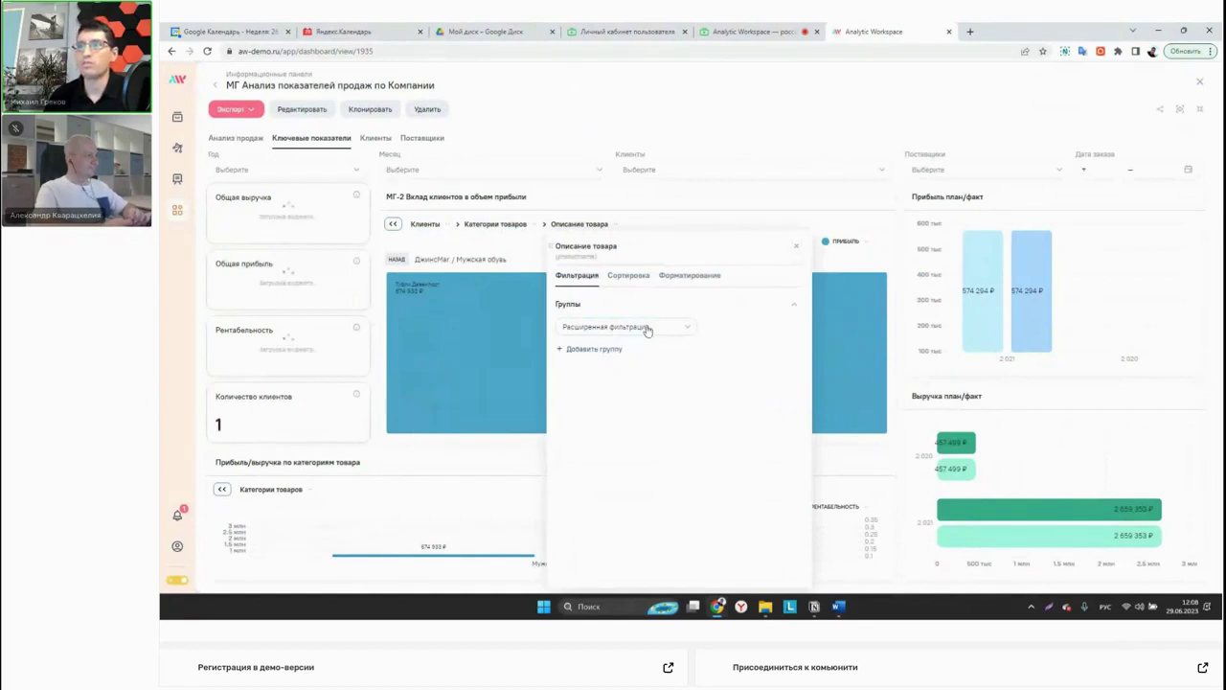
click(799, 249)
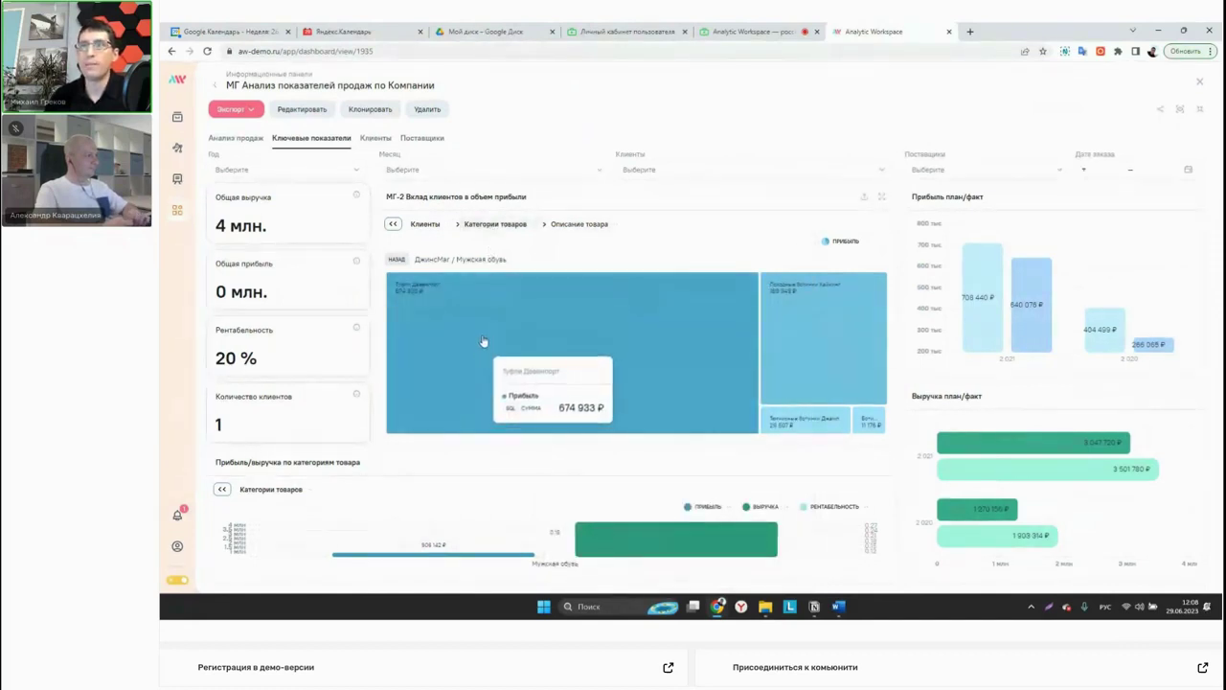
click(397, 259)
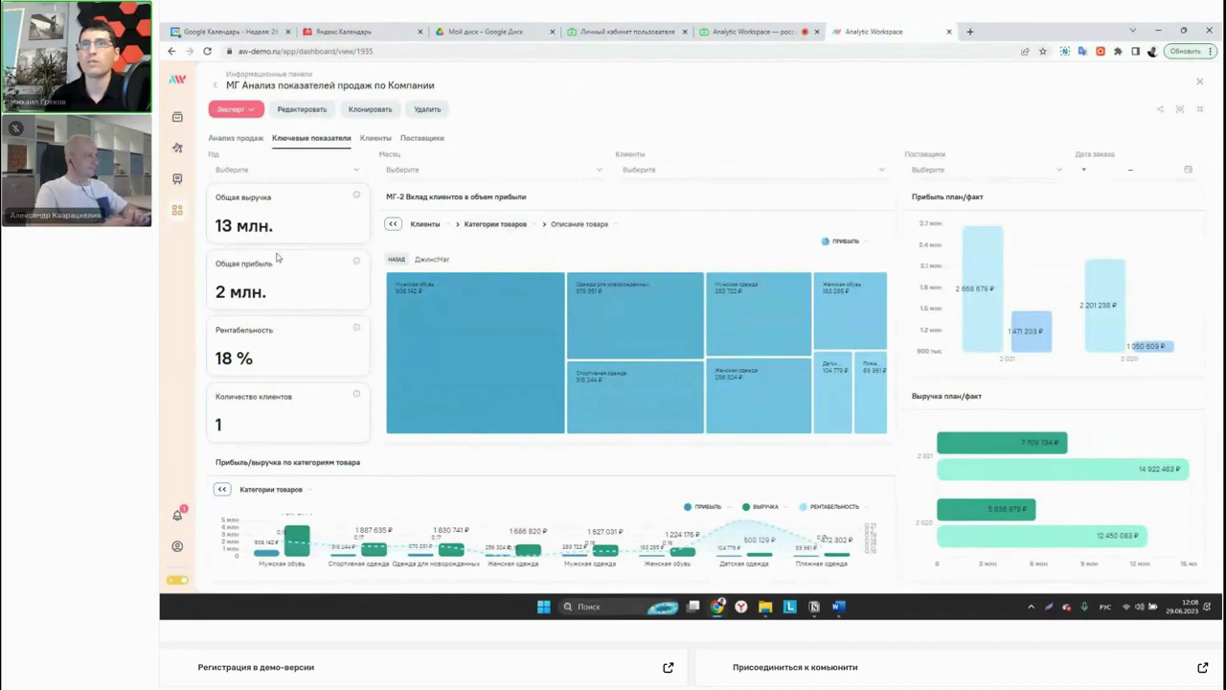
mouse_move(414, 335)
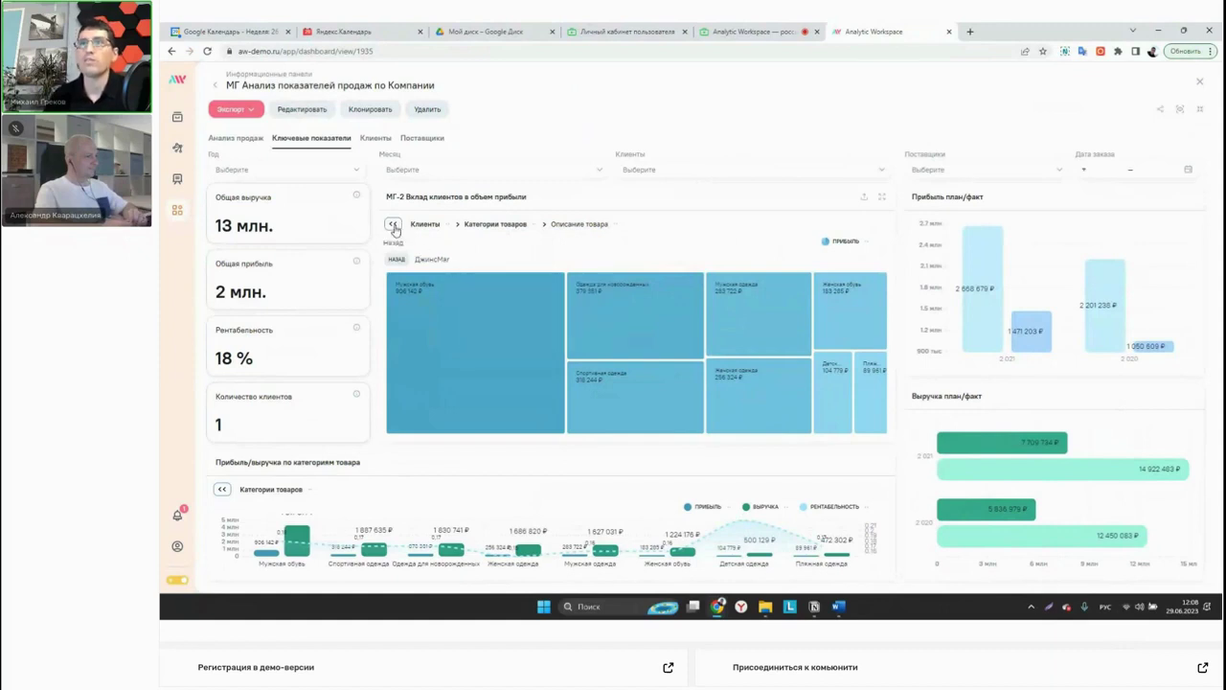
Open the dashboard for editing and go over the filters among its system widgets.
click(310, 116)
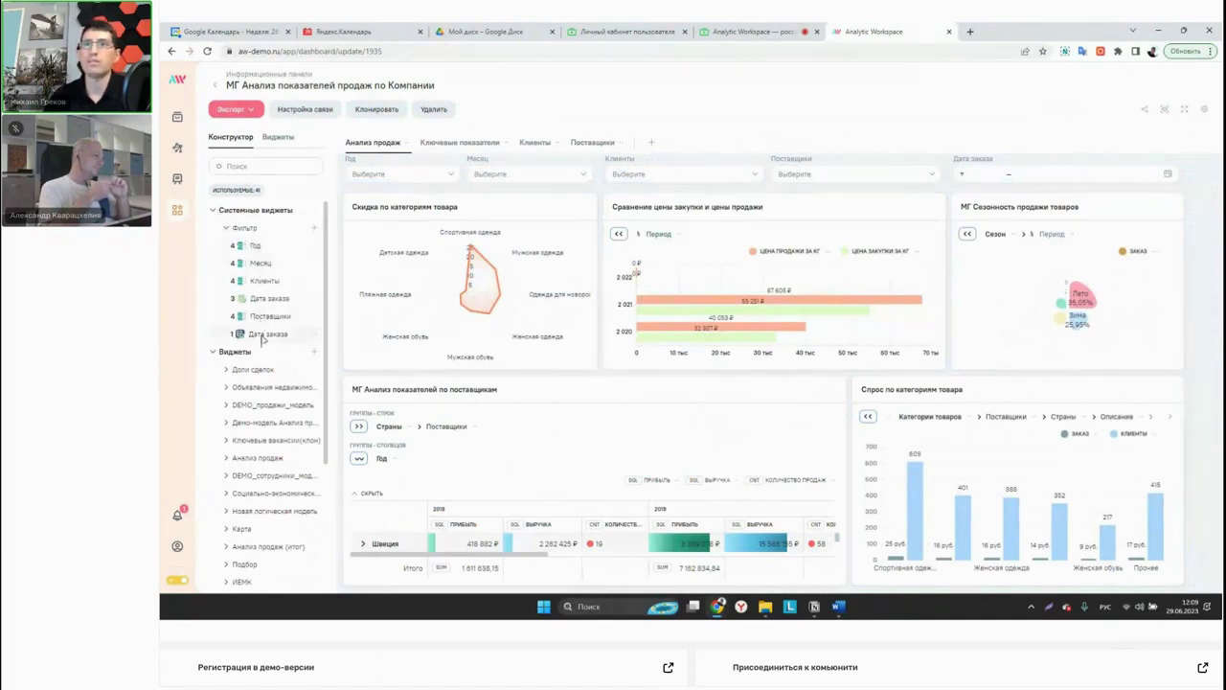
drag(337, 189, 484, 180)
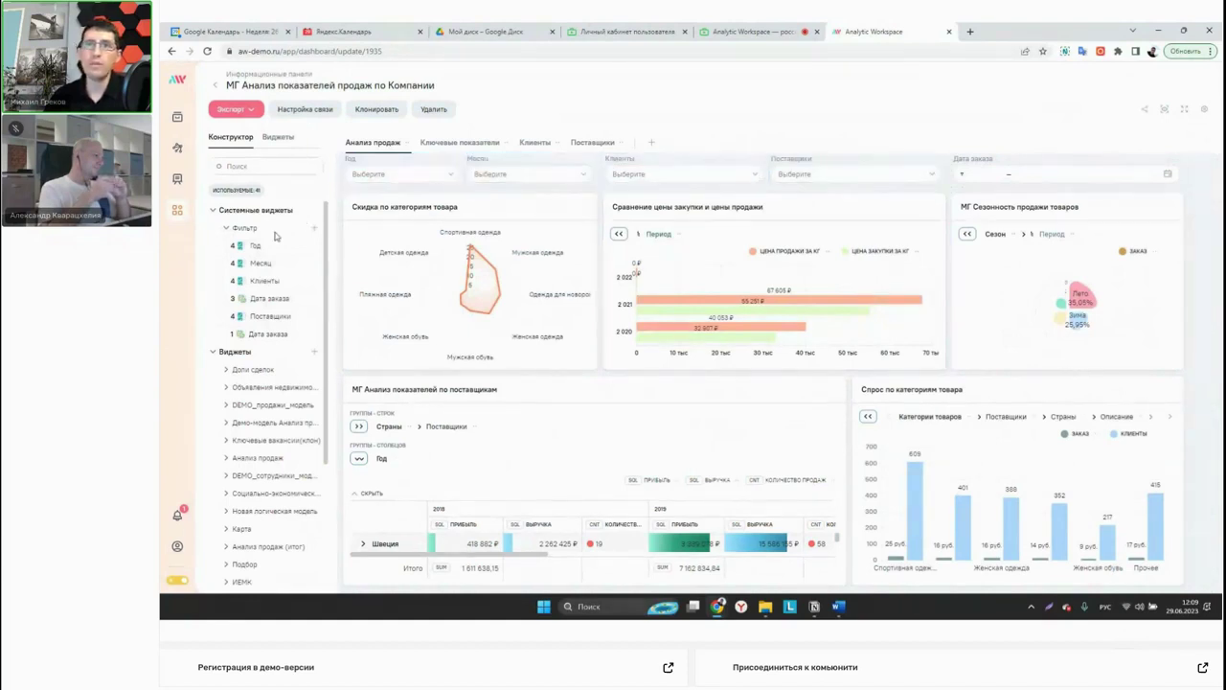
drag(241, 280, 247, 275)
Examine the filter types offered for a new filter, choose "Список", and close the filter settings without saving.
click(418, 215)
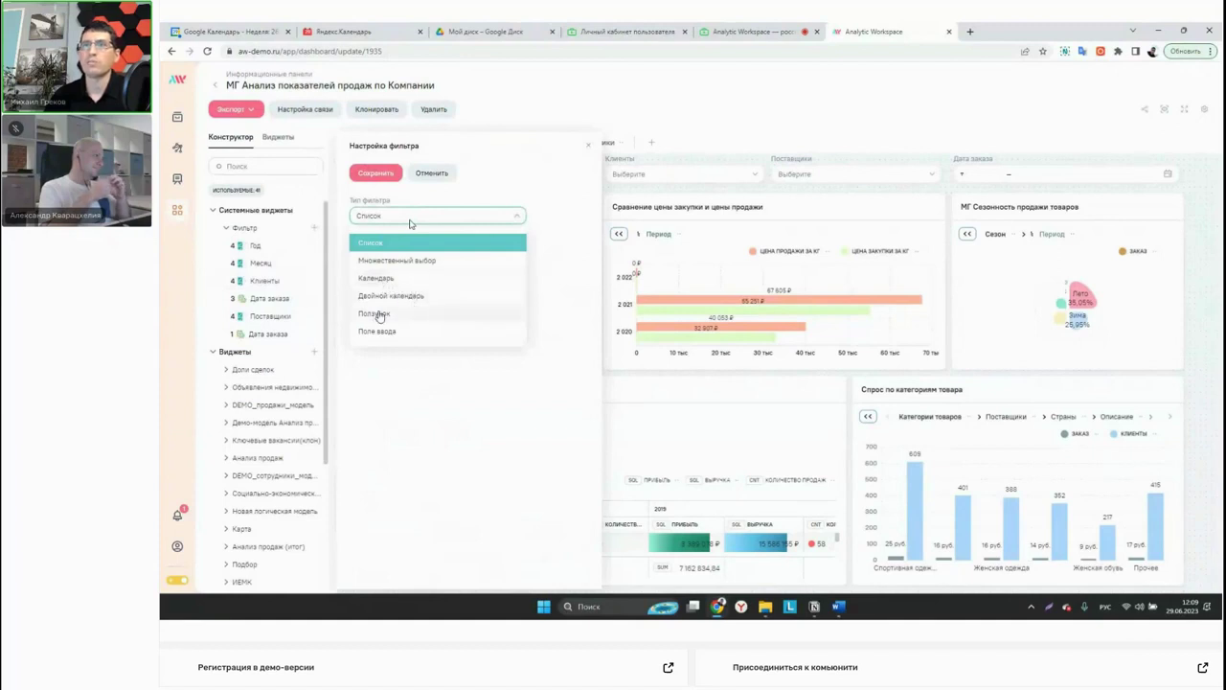
click(409, 240)
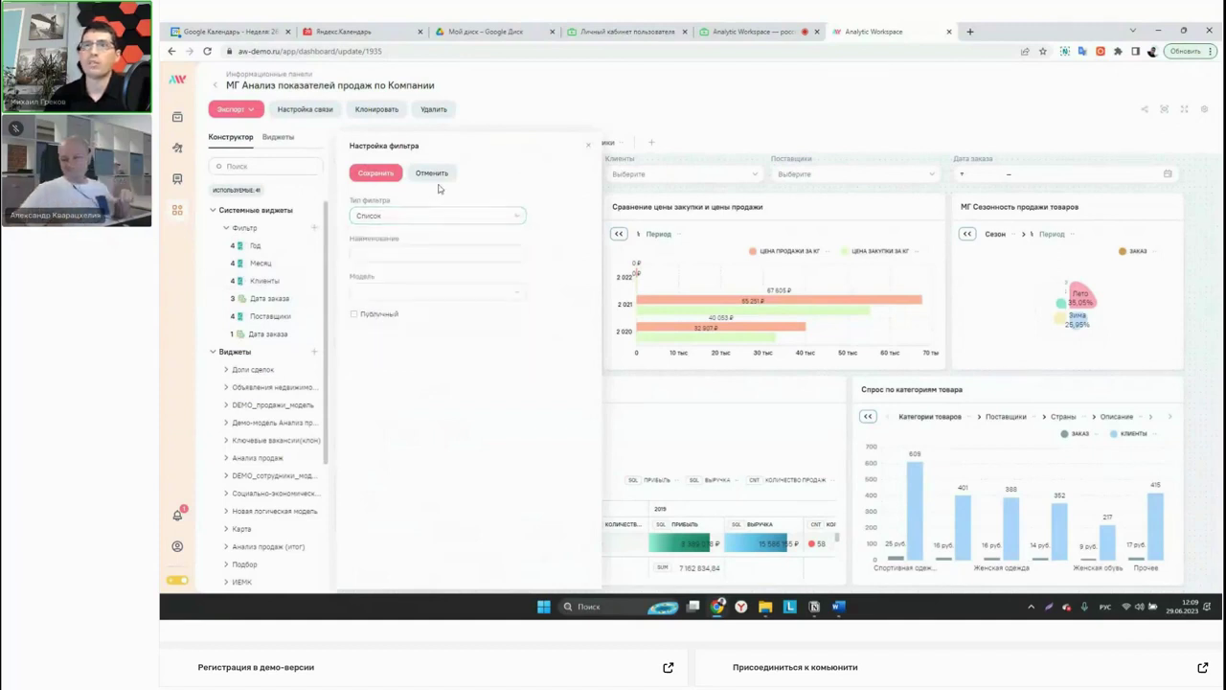
click(588, 146)
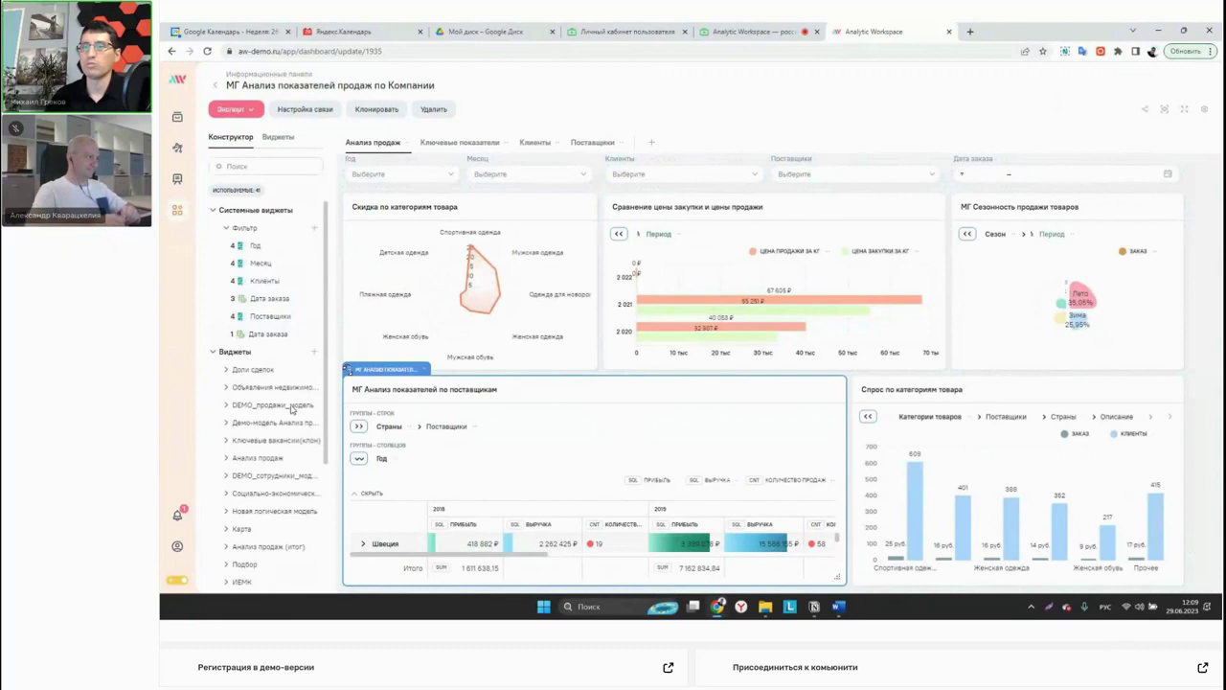
Collapse the supplier table's grouping details and drill down into "Лето" in the "МГ Сезонность продажи товаров" chart.
click(367, 493)
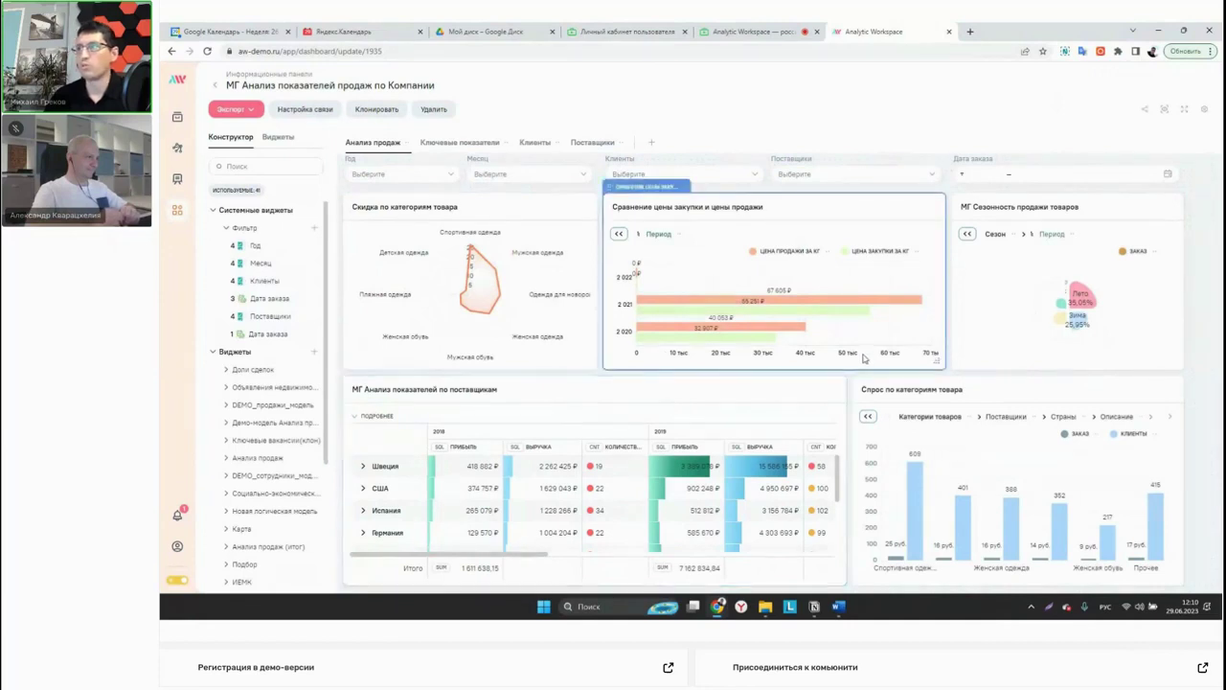
click(1078, 311)
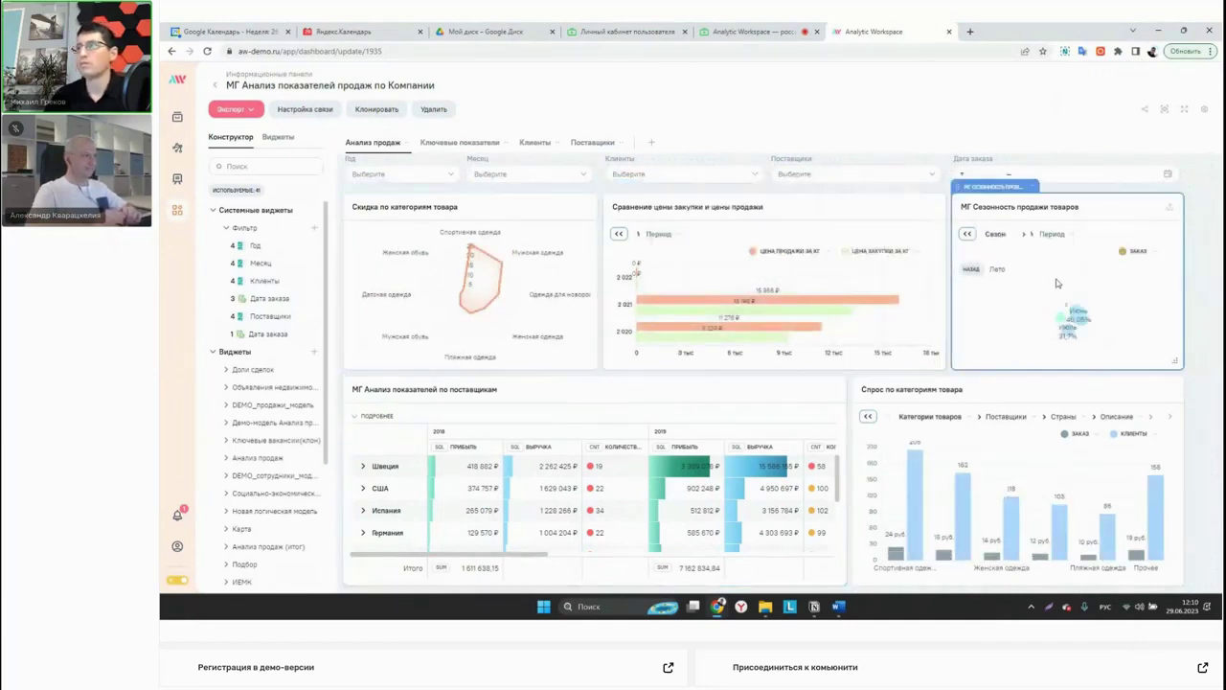
Step the "МГ Сезонность продажи товаров" chart back from "Лето" to all seasons and look through the constructor's widget list.
click(971, 269)
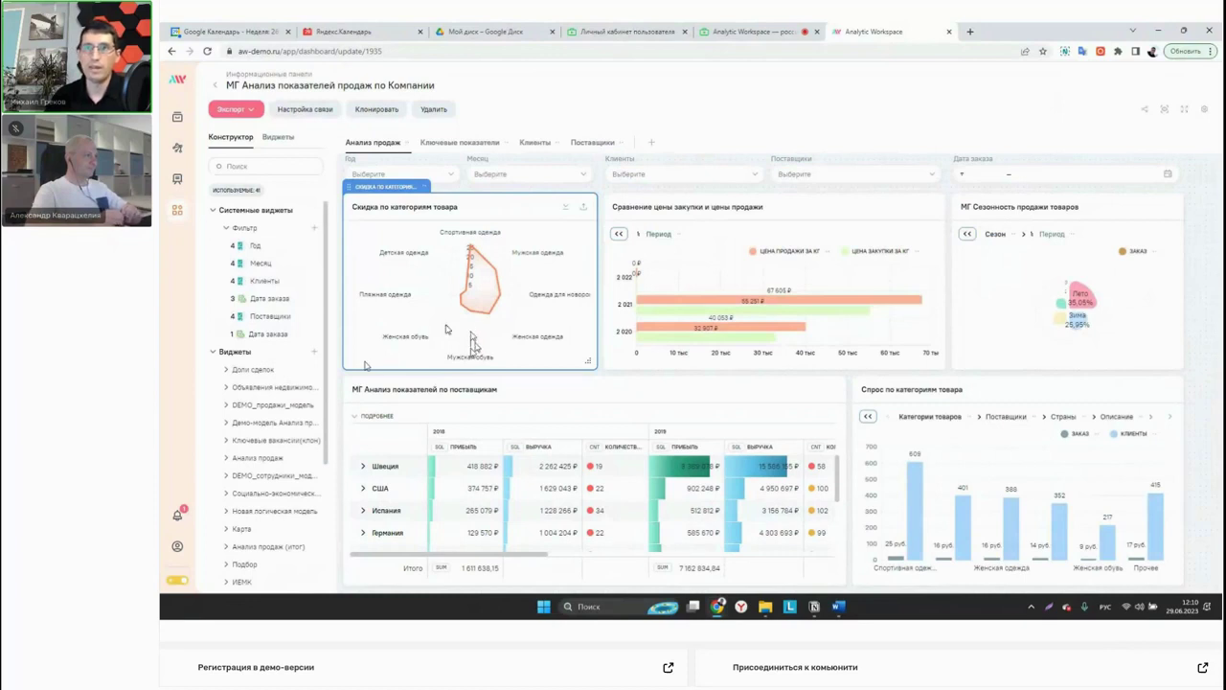
scroll(245, 432, down, 4)
scroll(246, 442, up, 5)
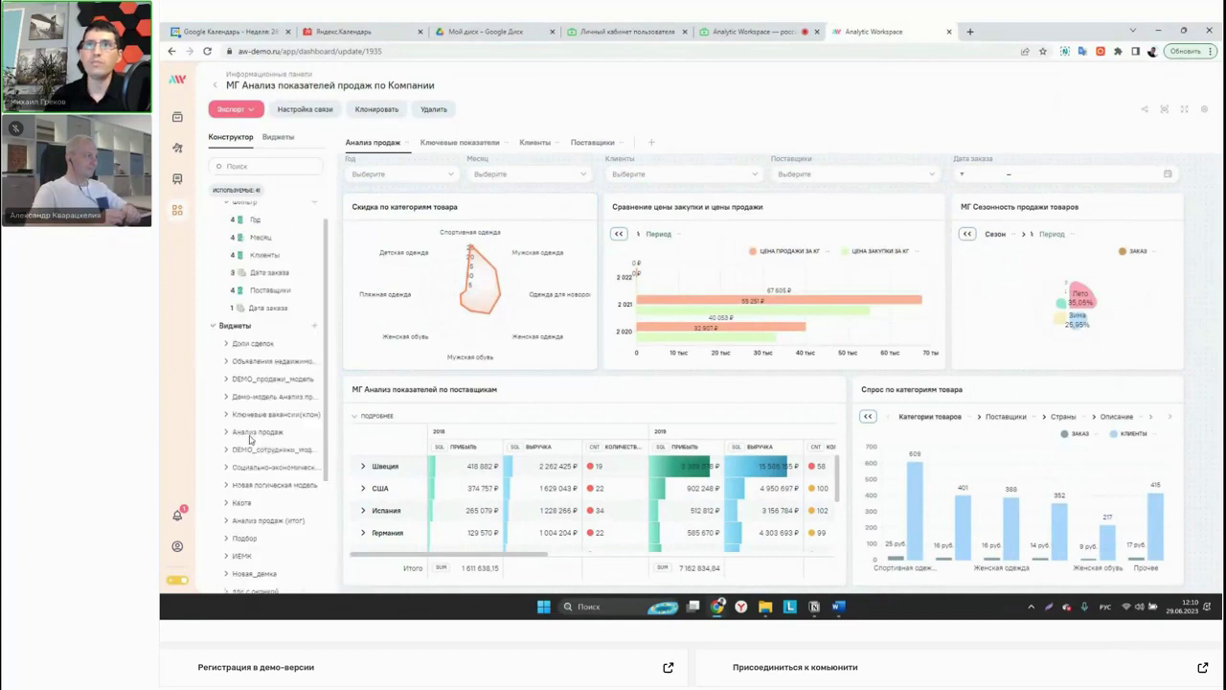
Open the widget relation settings and place "МГ Сезонность продажи товаров" and "МГ-2 Вклад клиентов в объем прибыли" on the relation canvas.
click(306, 109)
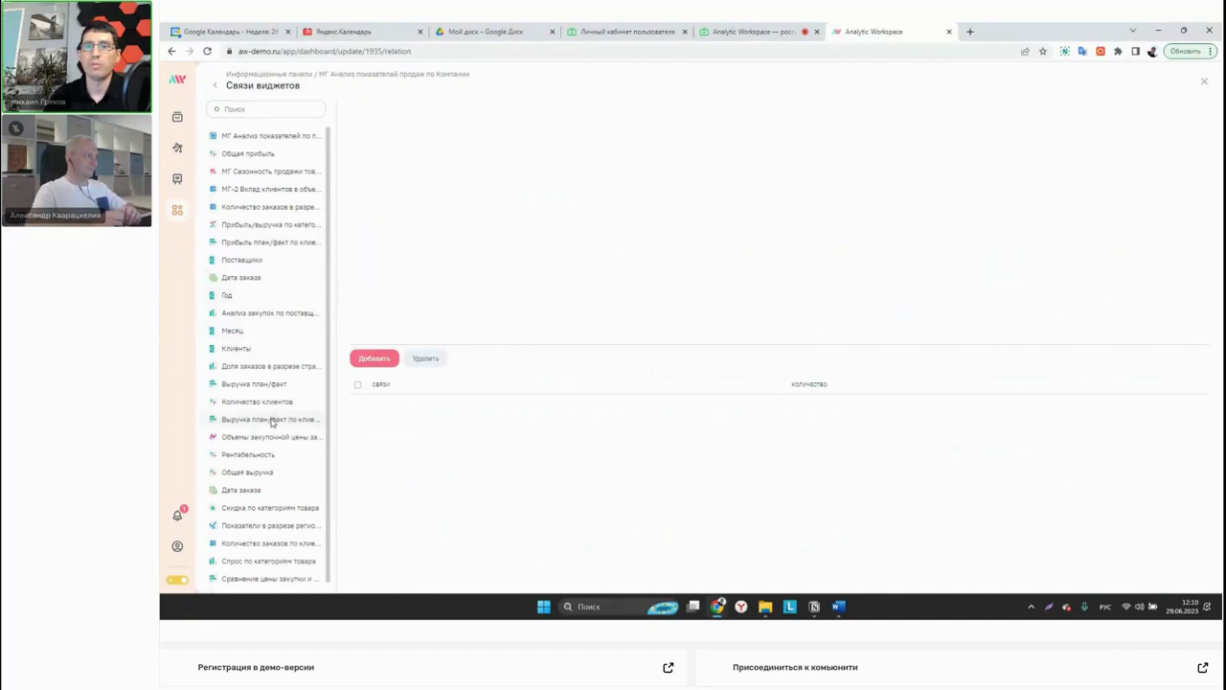
scroll(272, 422, down, 1)
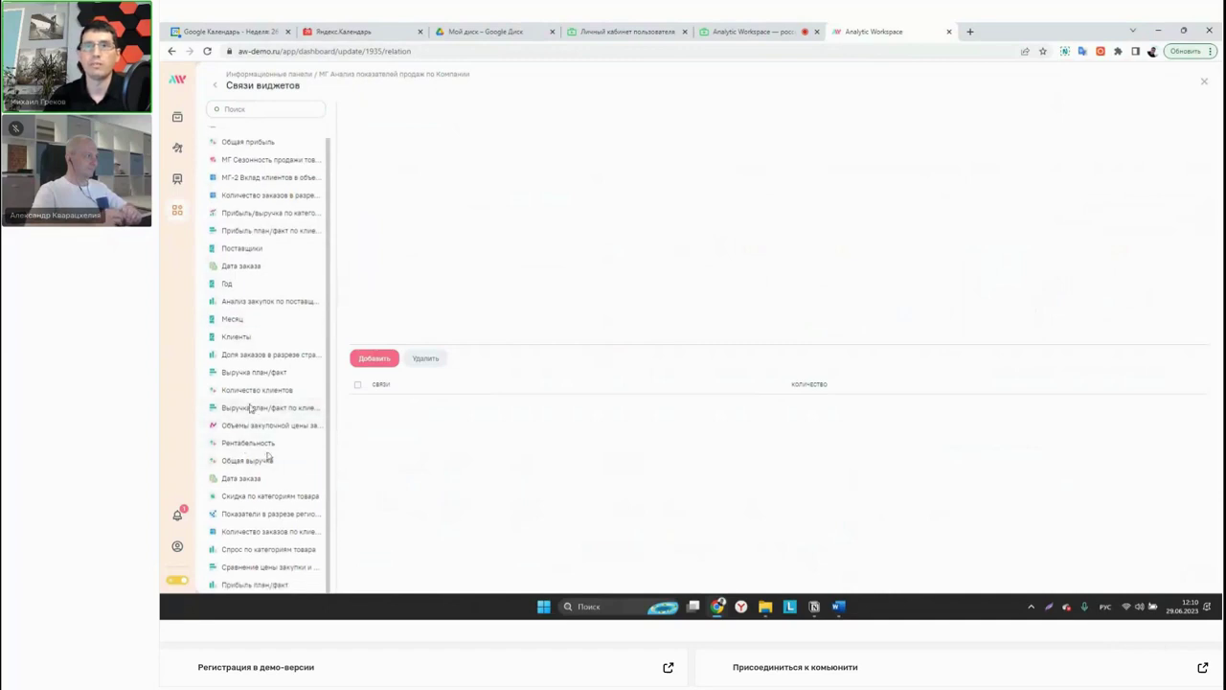
scroll(251, 402, up, 1)
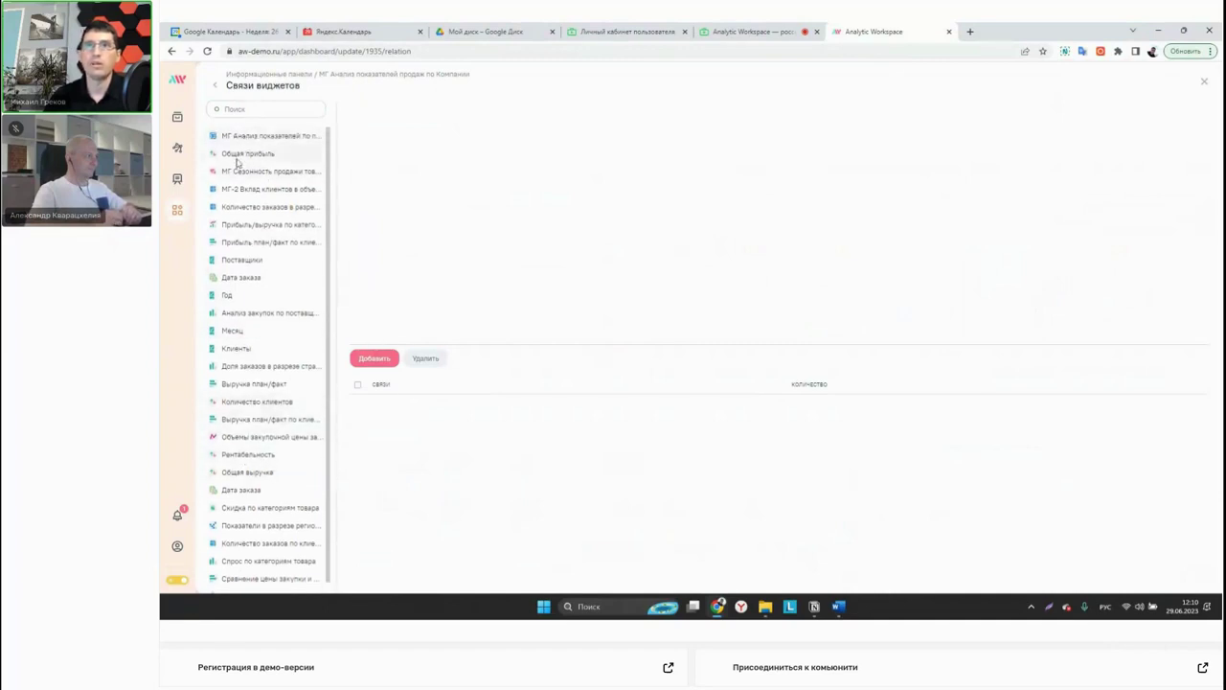
drag(237, 172, 439, 178)
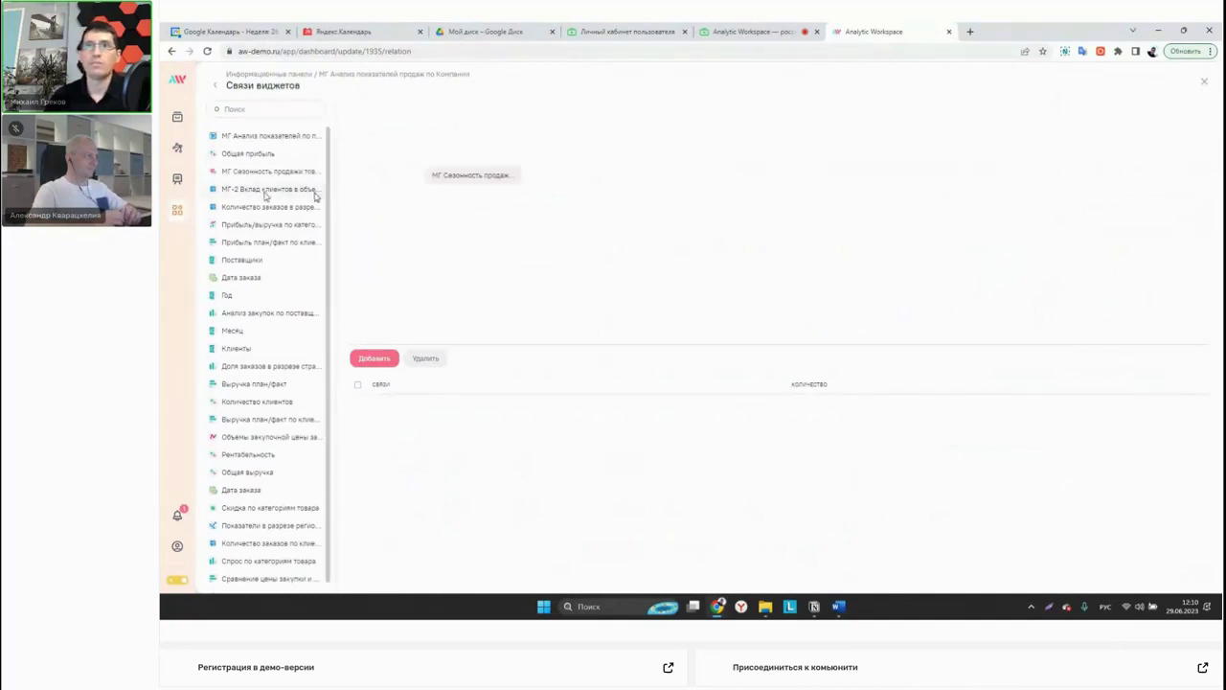
drag(316, 196, 682, 231)
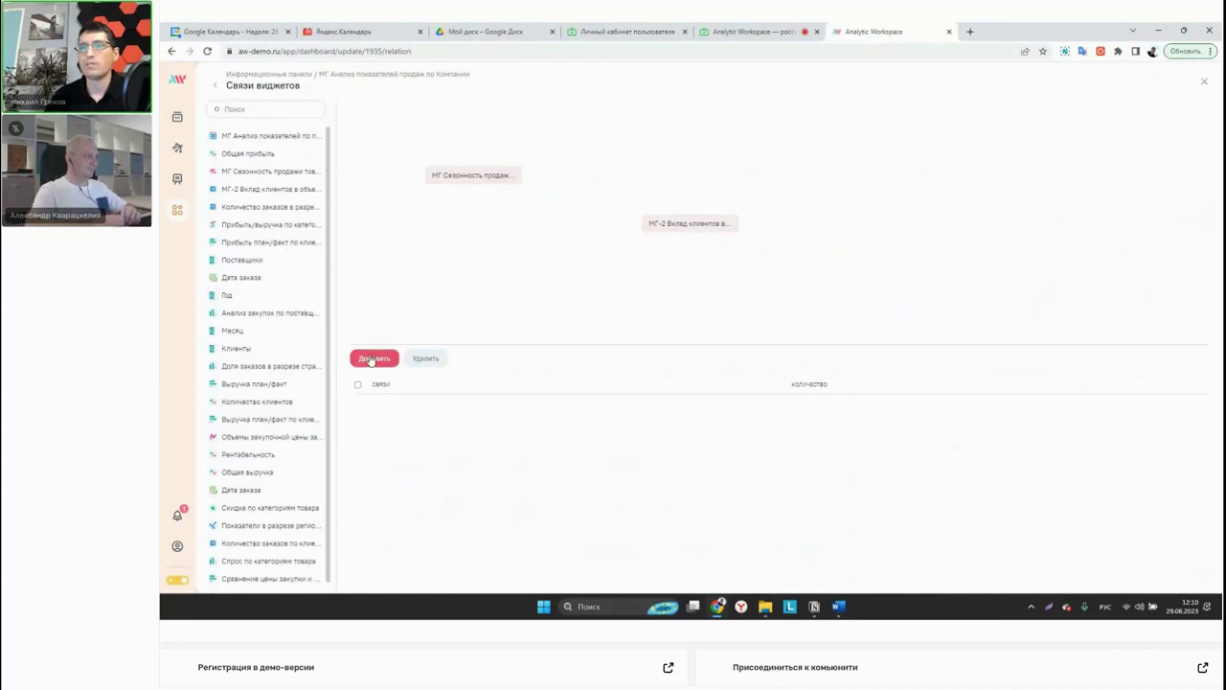
Examine the fields offered for relating the two widgets, then return to the dashboard editor without adding a relation.
click(373, 358)
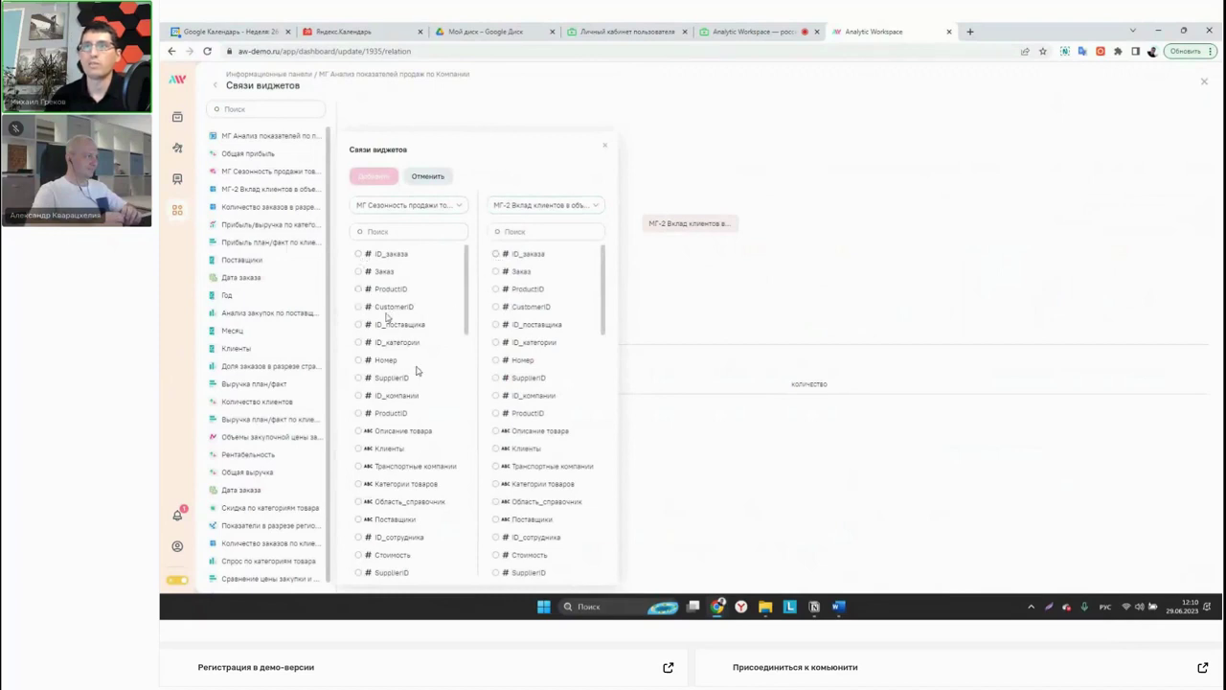
click(386, 360)
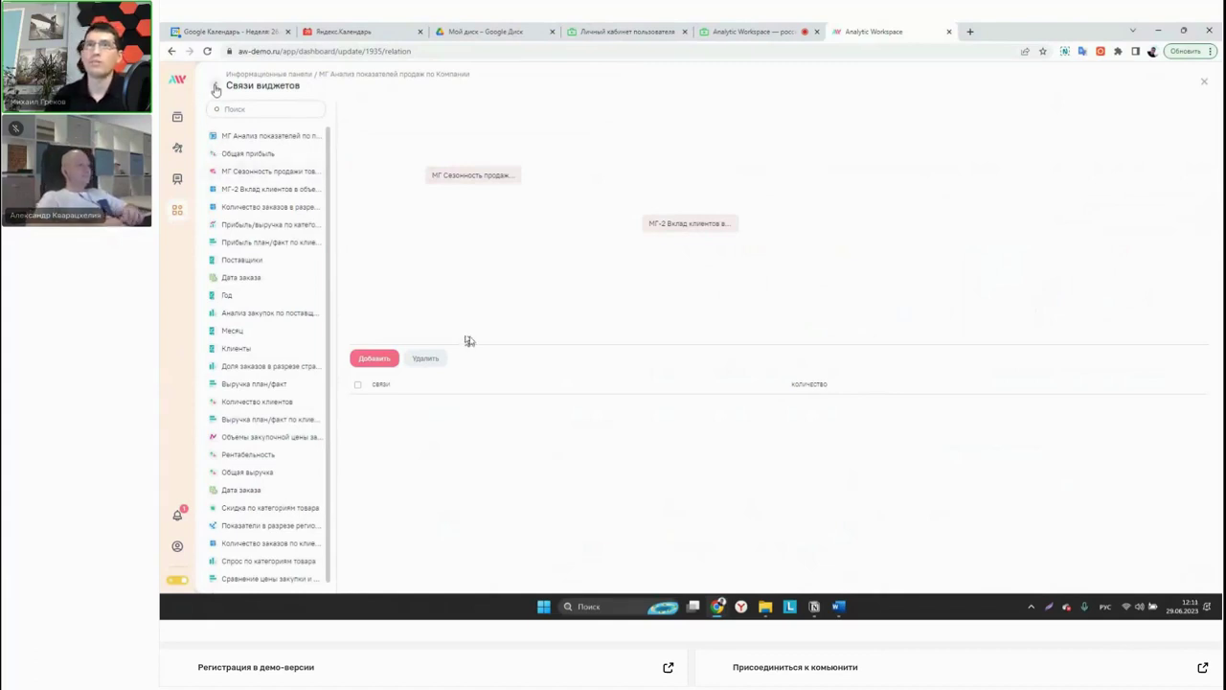
click(216, 88)
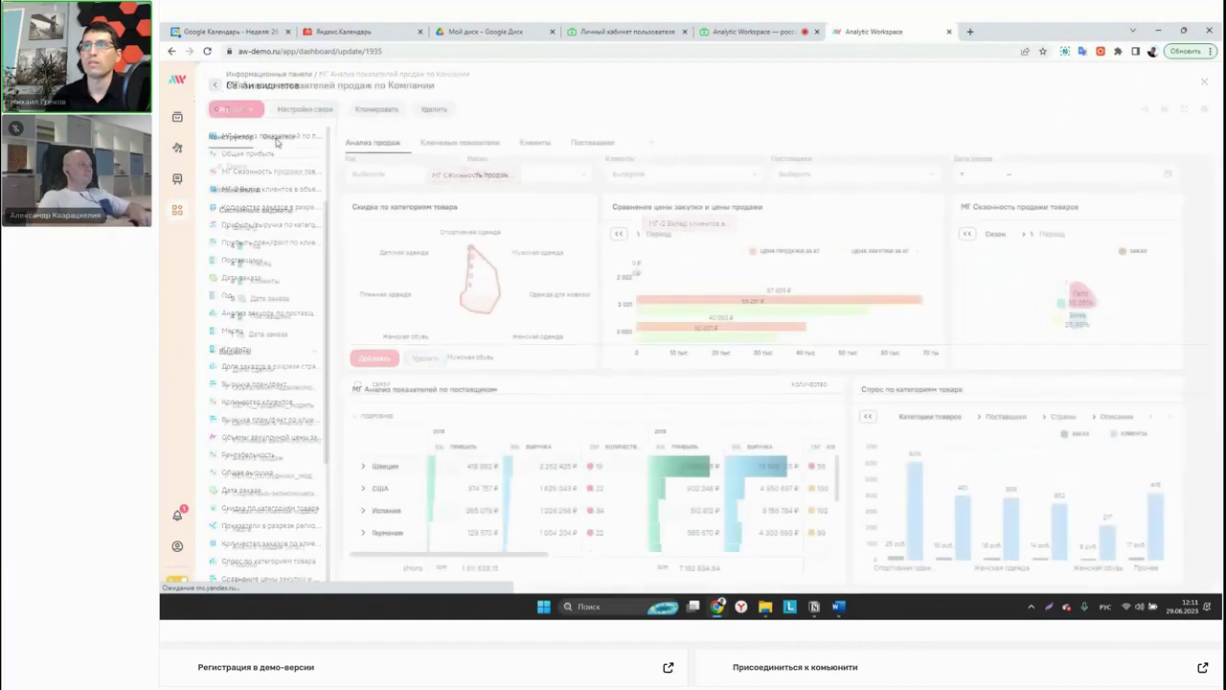
Switch to the "Ключевые показатели" dashboard page and open the "МГ-2 Вклад клиентов в объем прибыли" widget for editing.
click(383, 197)
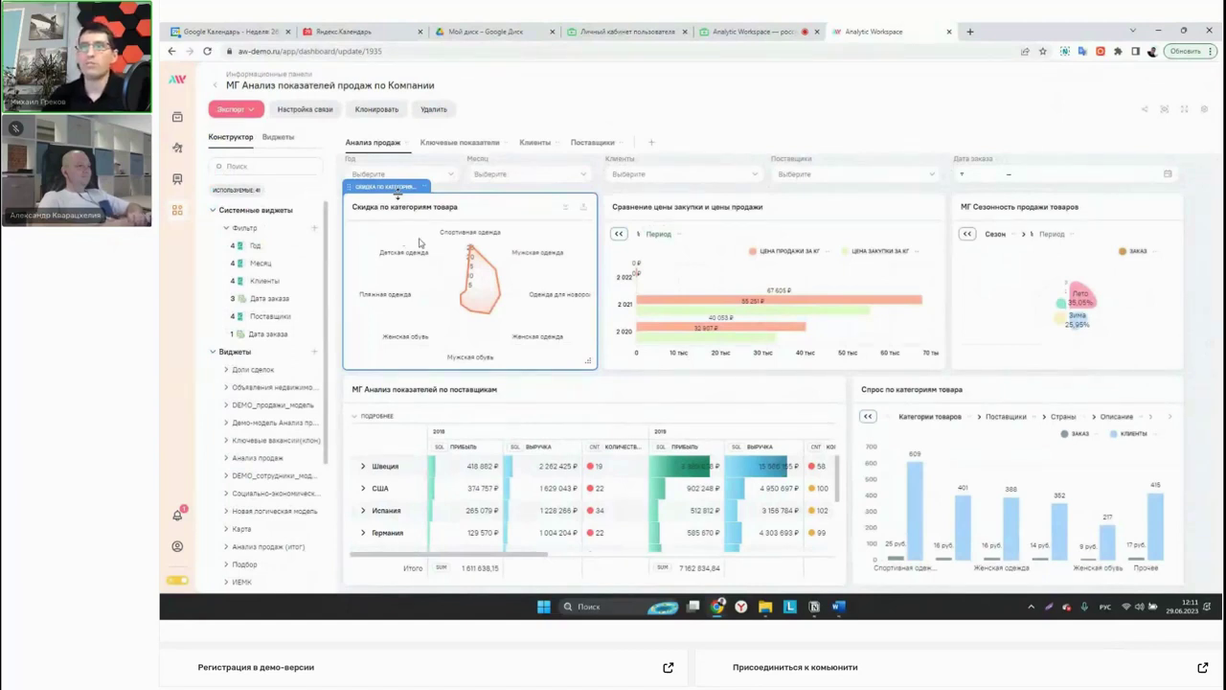
click(462, 142)
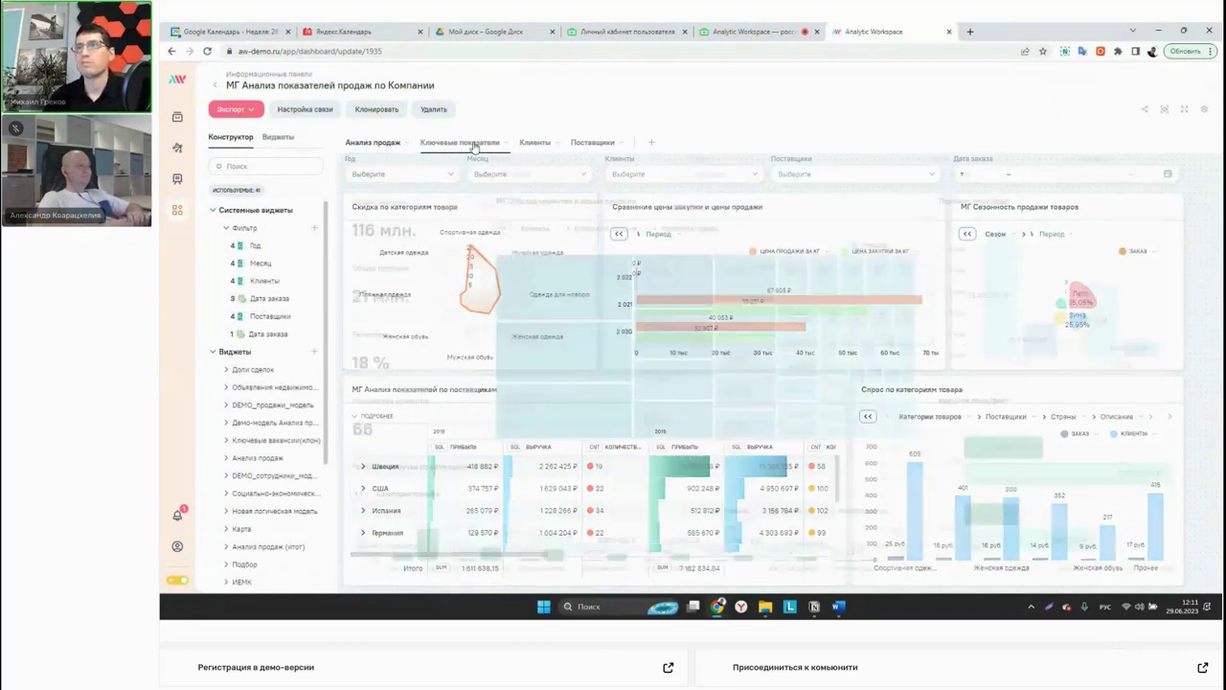
click(584, 240)
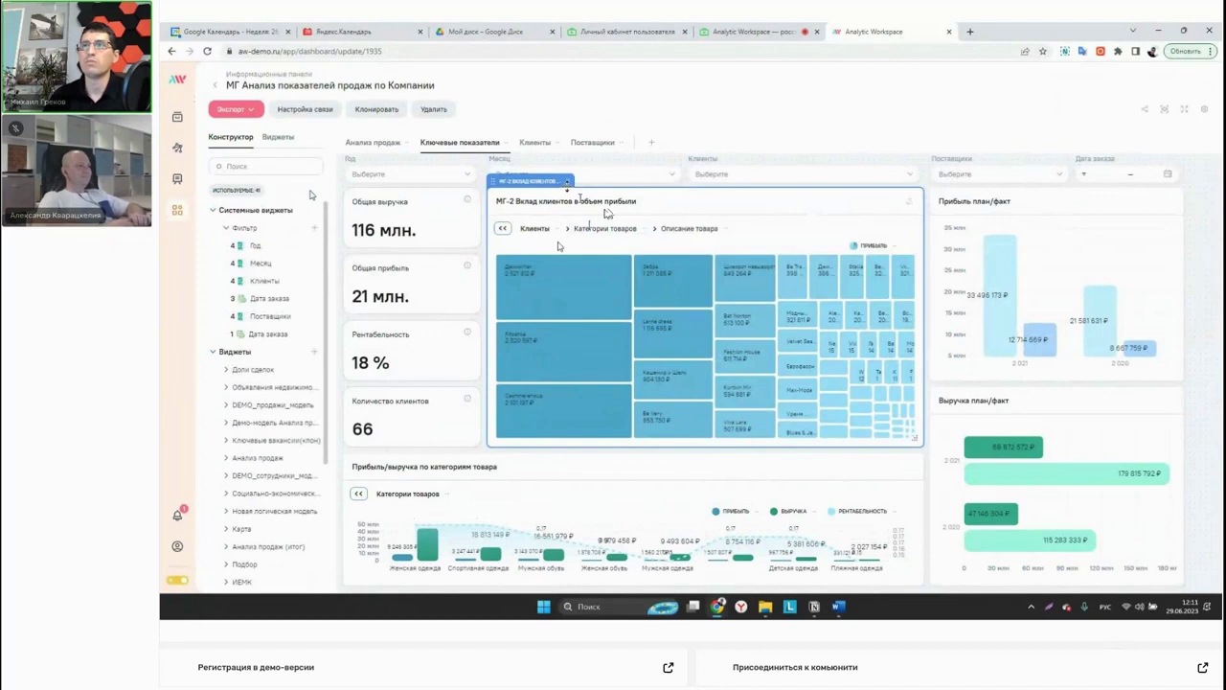
click(569, 182)
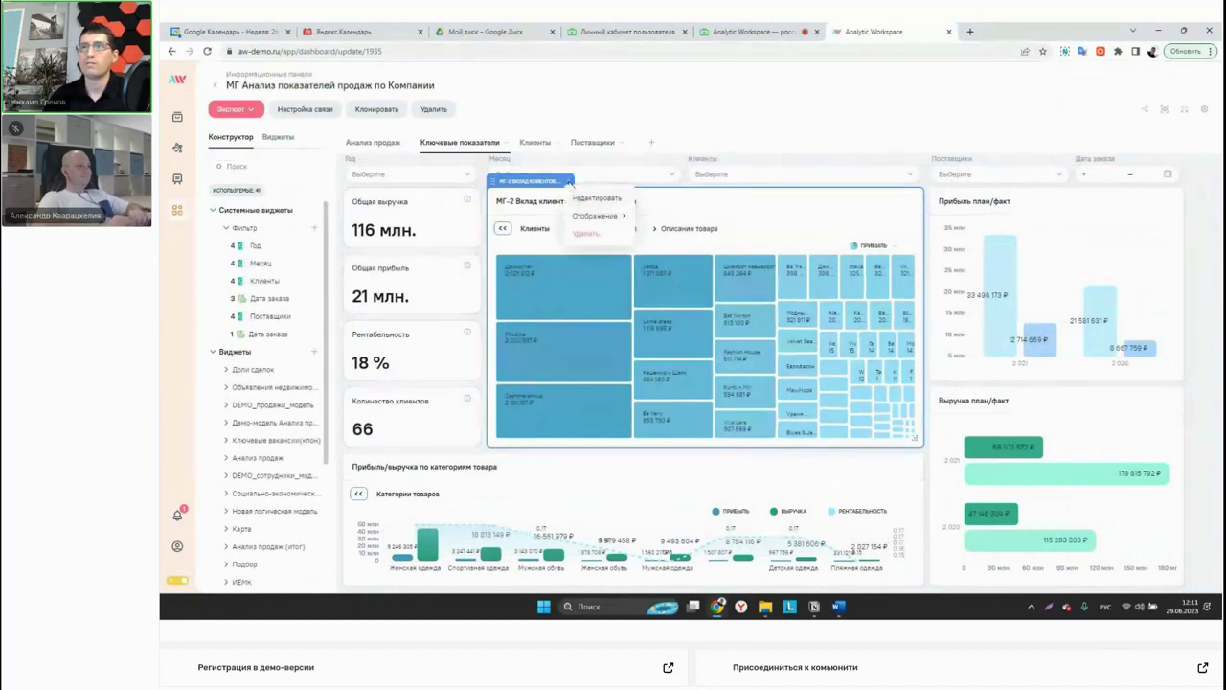
click(594, 198)
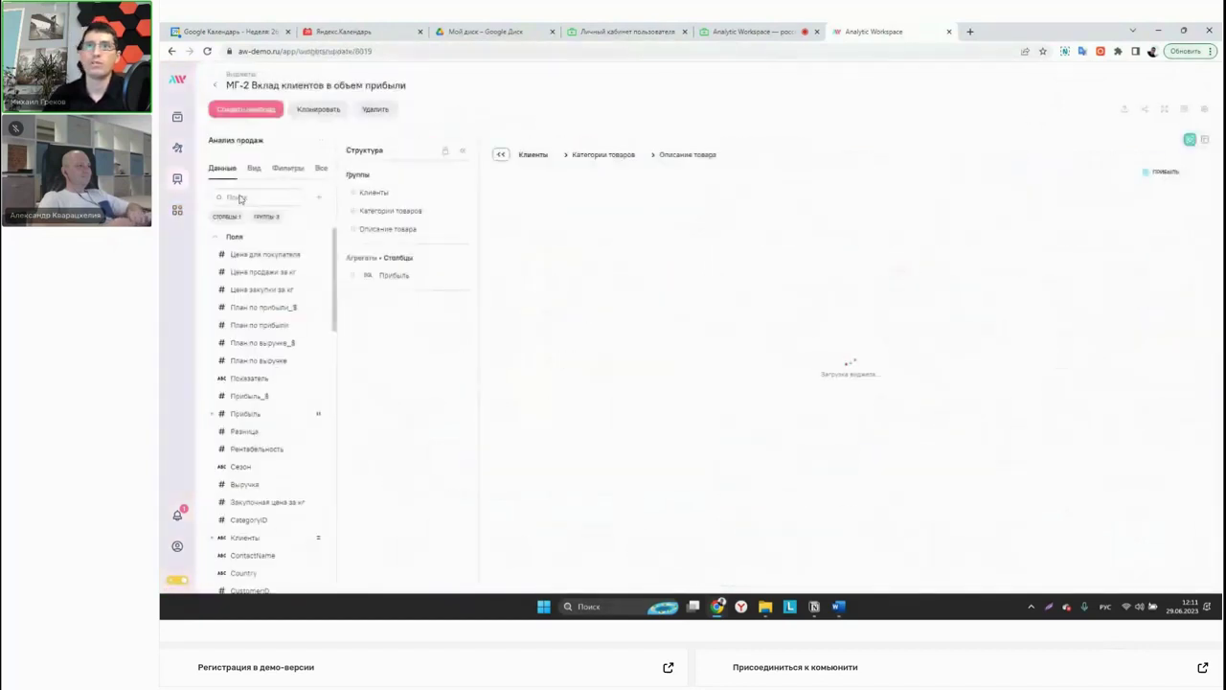
Change the widget's visualization type to "Кольцевая диаграмма".
click(257, 170)
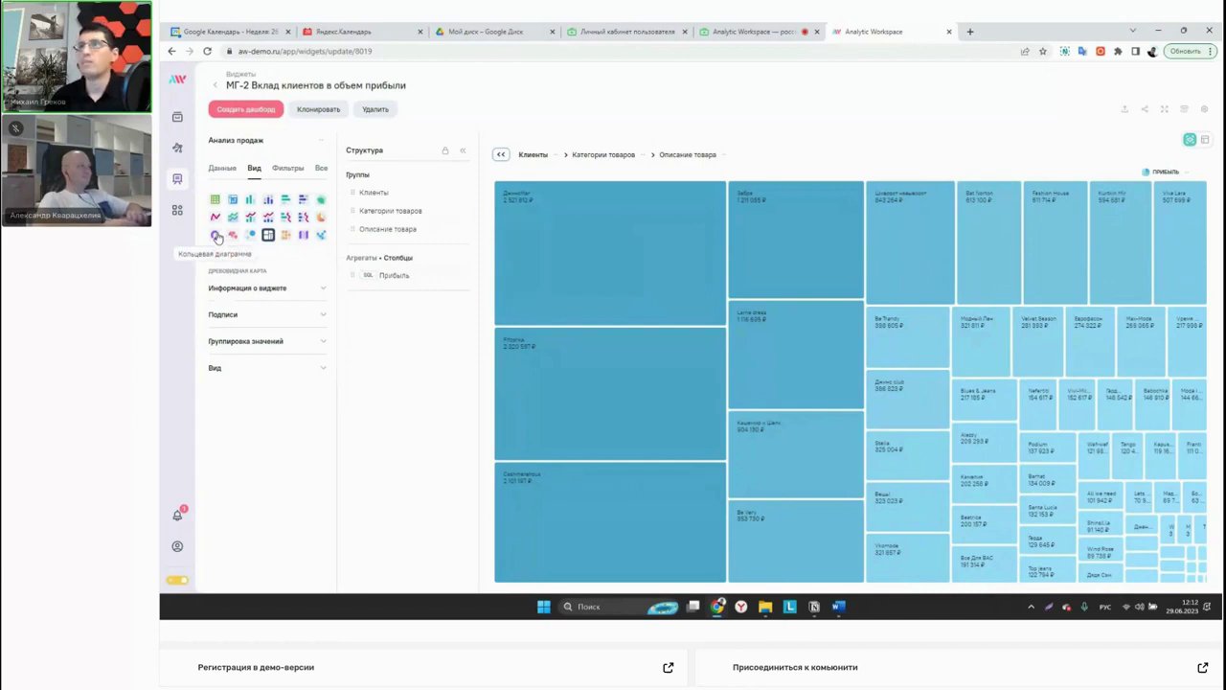
click(216, 235)
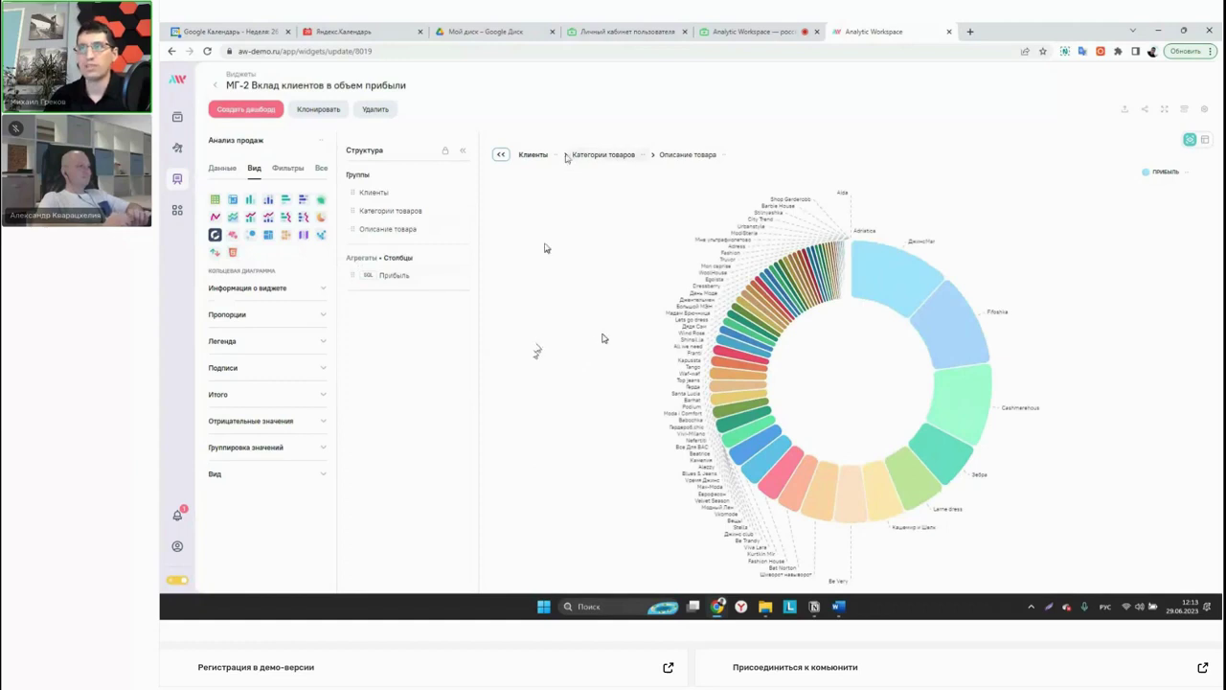
mouse_move(771, 442)
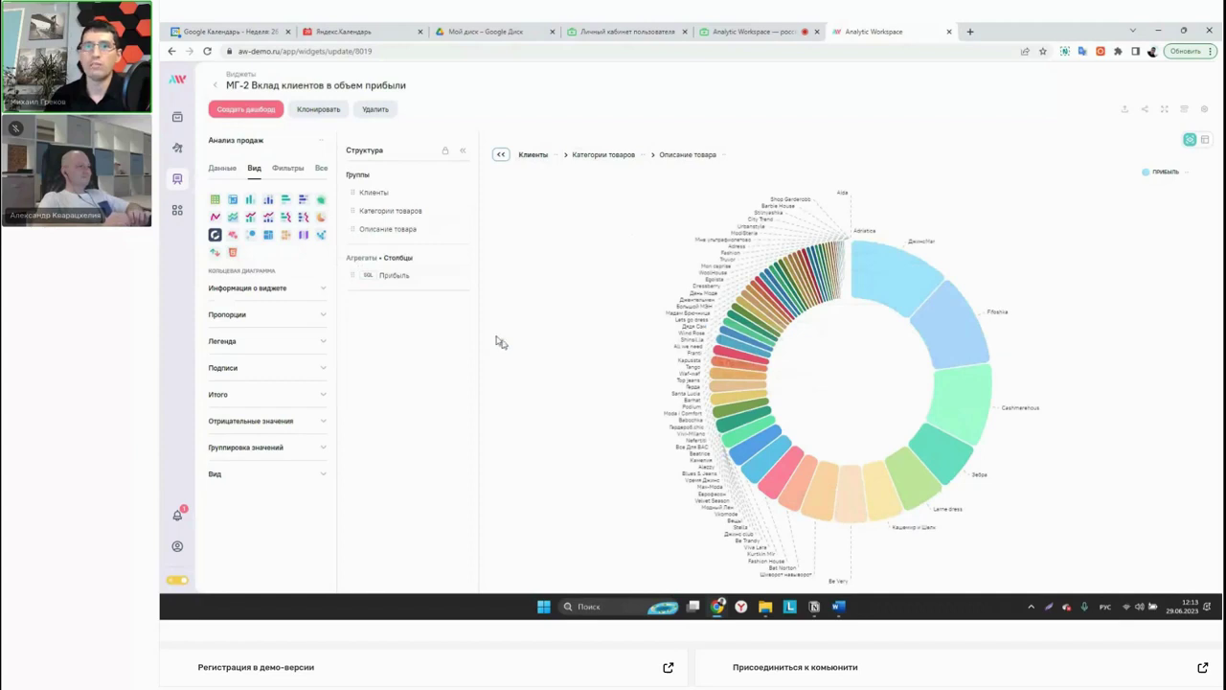
Enable value grouping for the donut chart with 10 visible elements and check the profit of individual client segments.
click(325, 449)
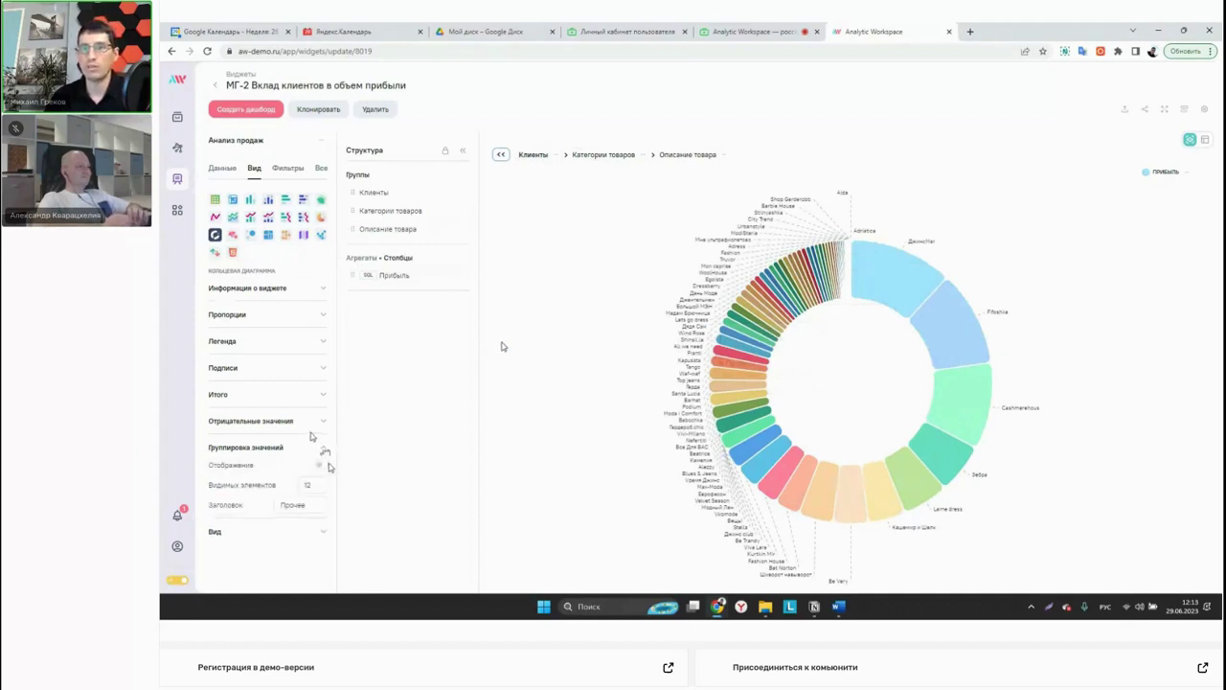
click(321, 465)
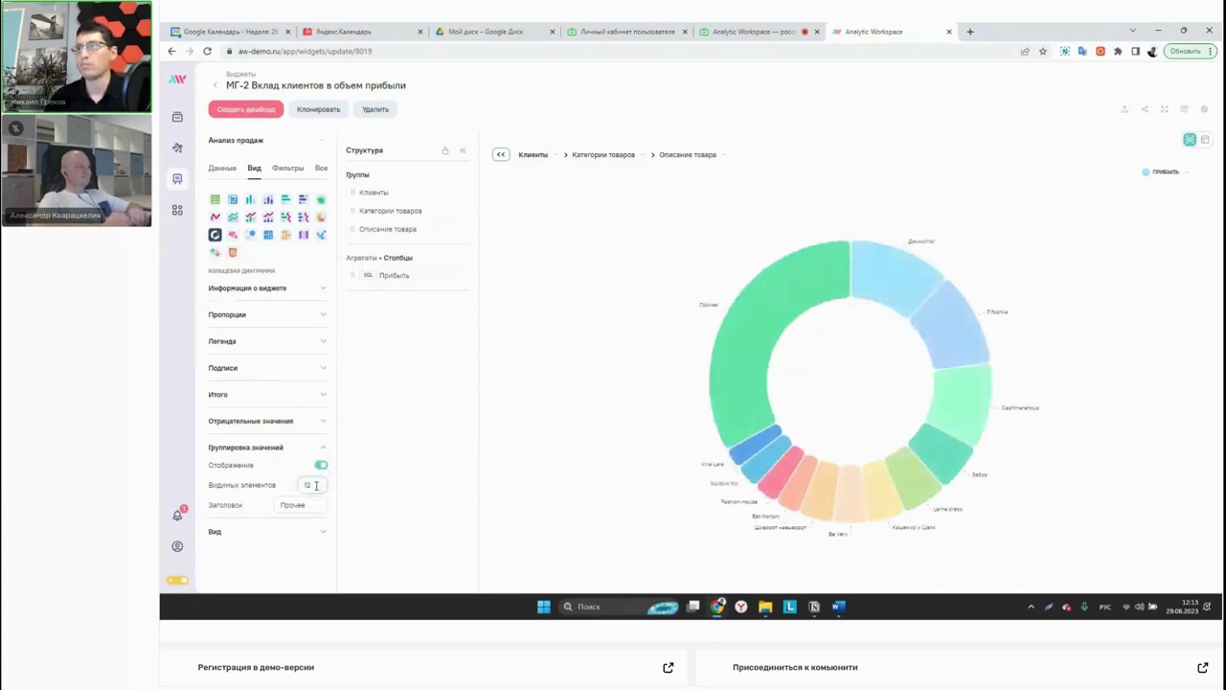
click(312, 486)
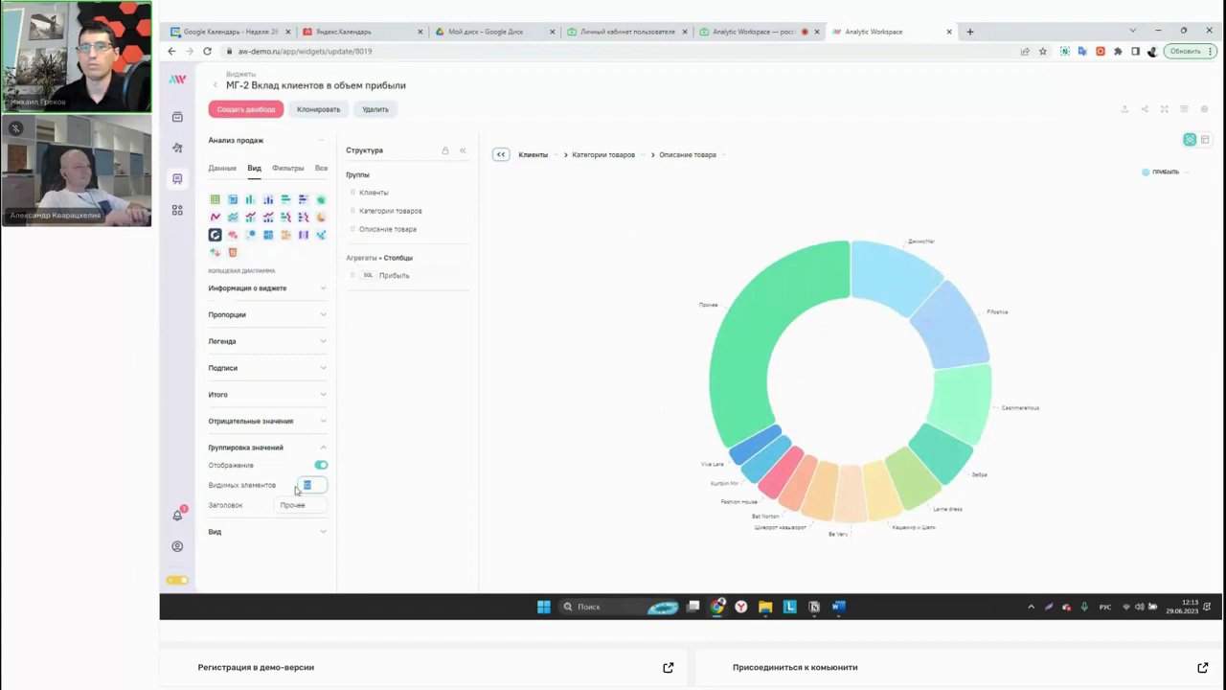
click(392, 455)
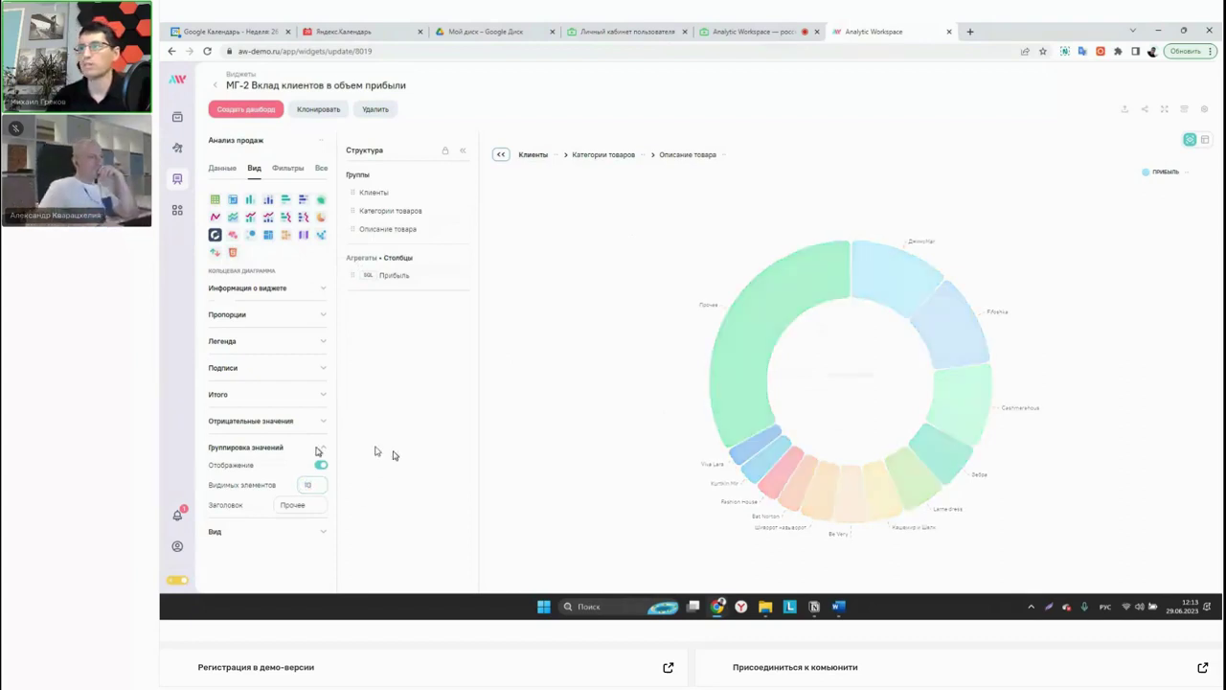
mouse_move(728, 412)
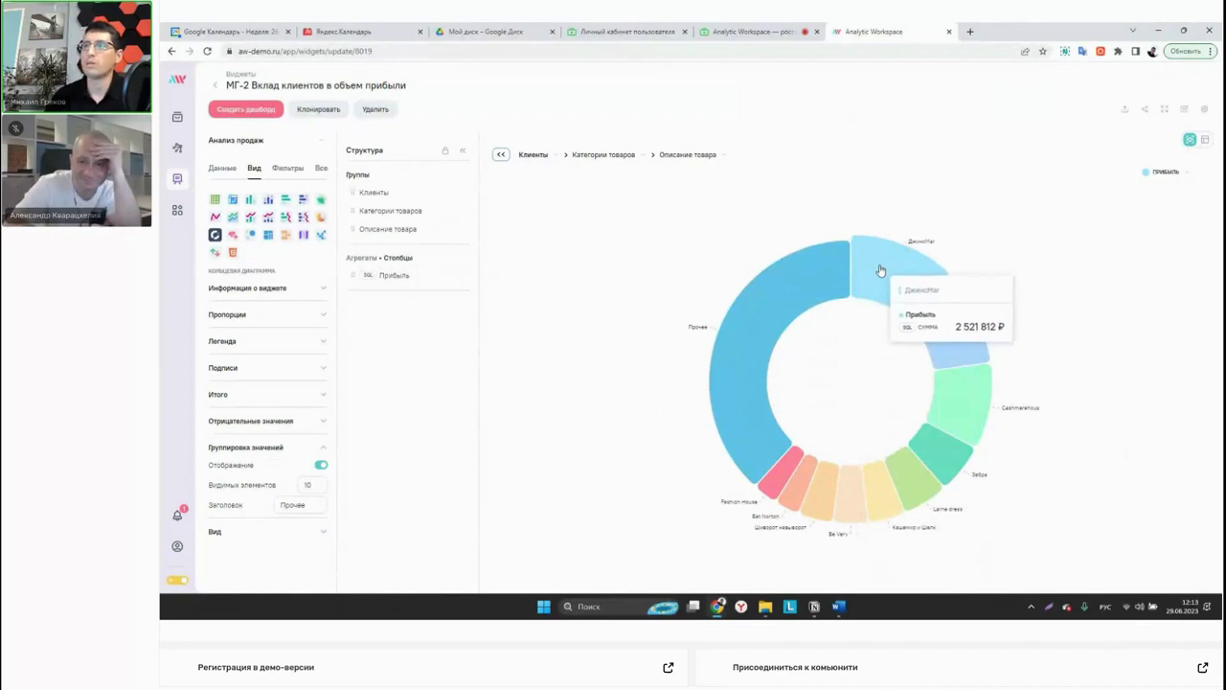
mouse_move(968, 326)
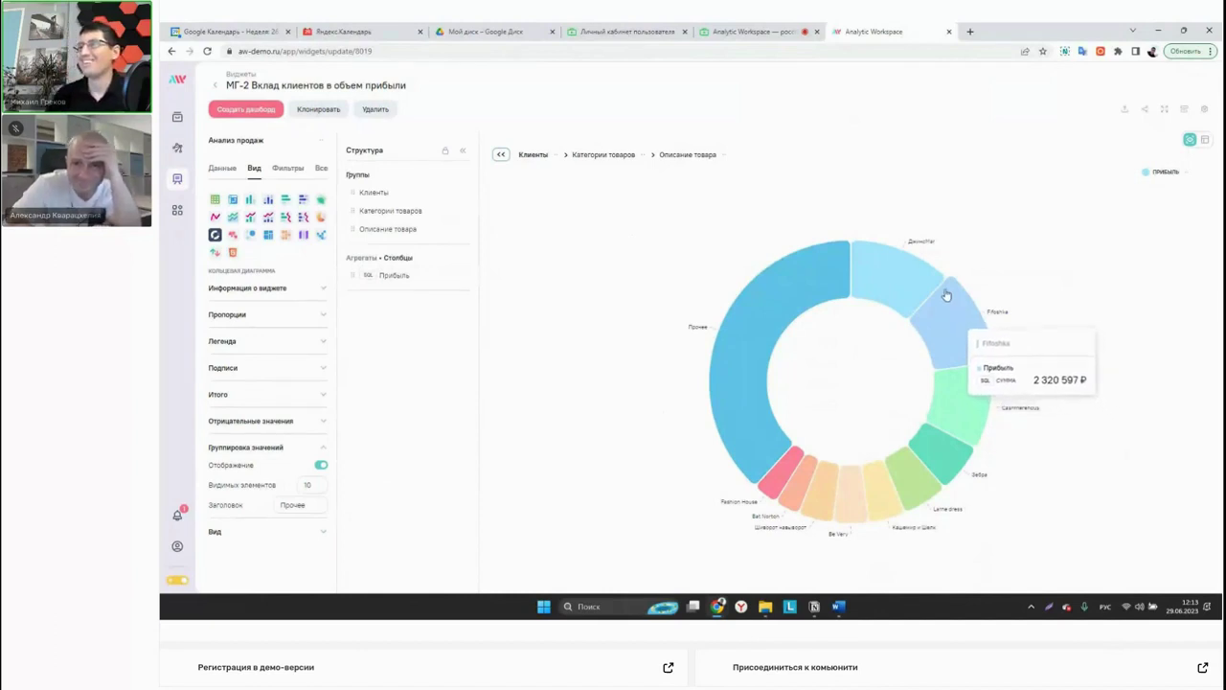
mouse_move(888, 276)
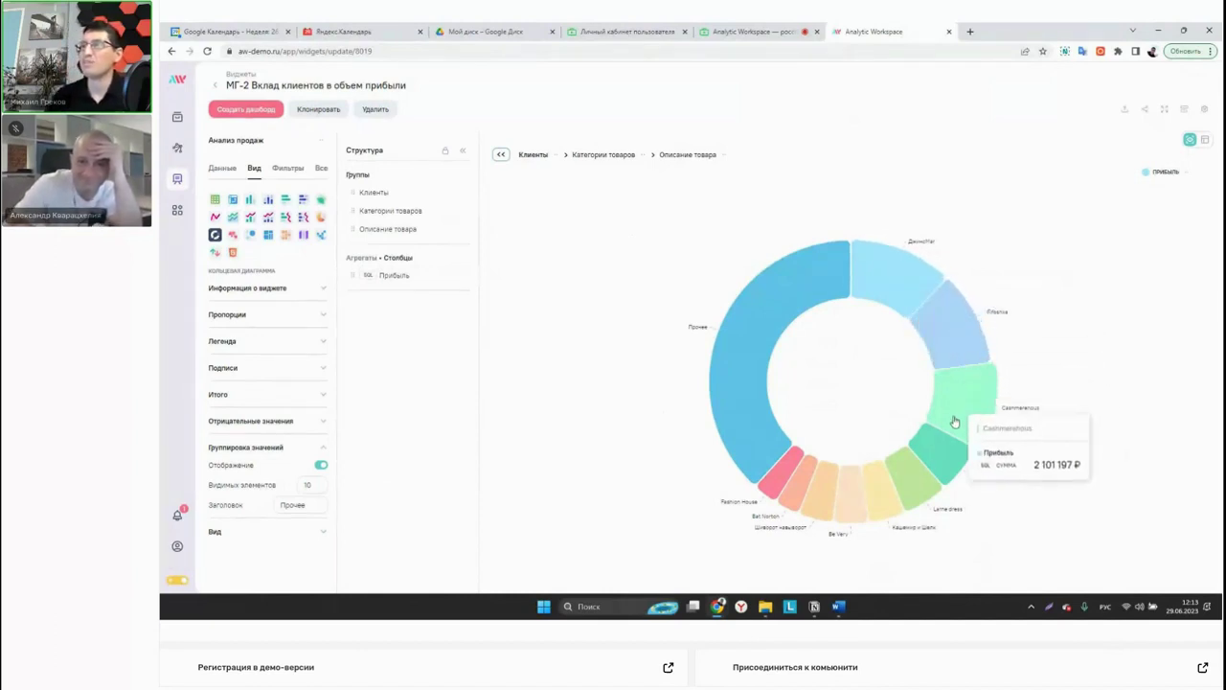
mouse_move(829, 513)
mouse_move(734, 390)
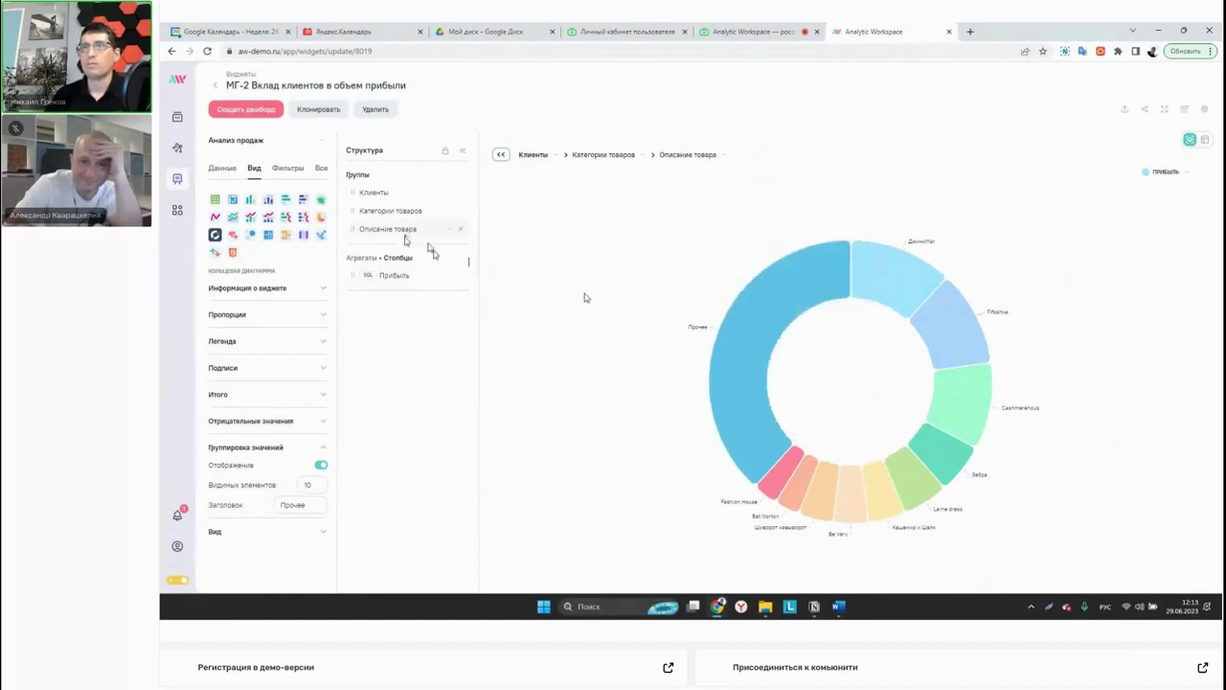
Move the "Категории товаров" group ahead of "Клиенты", check the category segments' profit, and restore the original group order.
drag(352, 210, 431, 249)
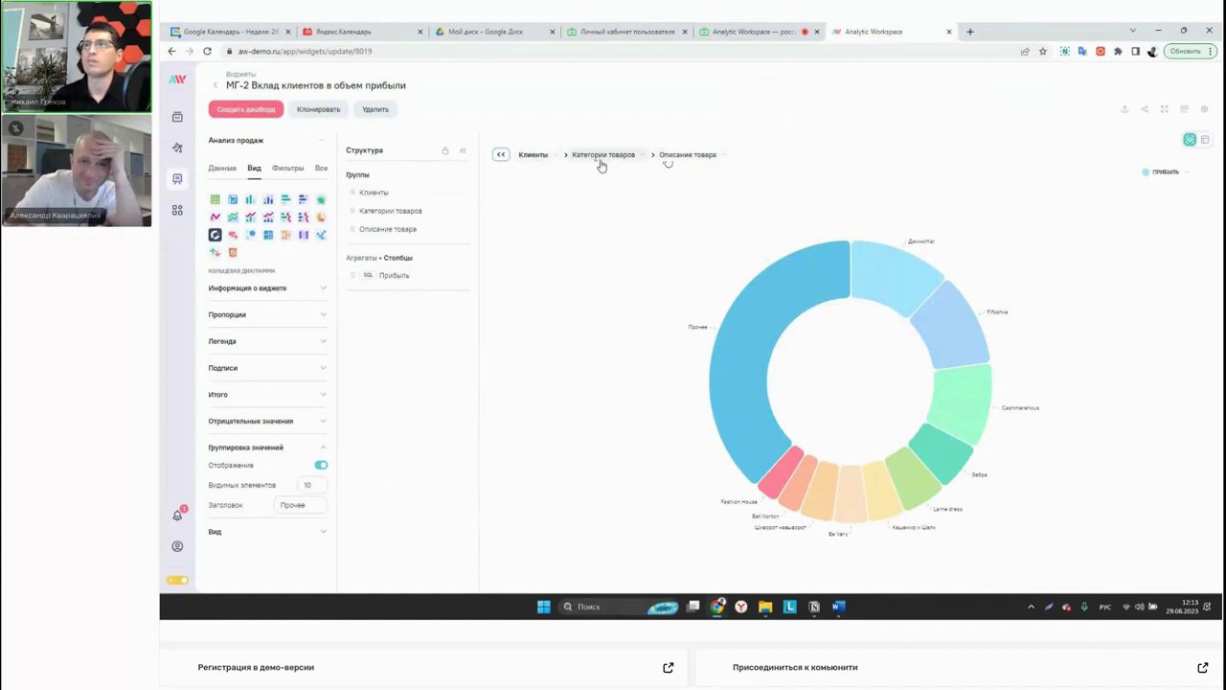
drag(352, 211, 358, 194)
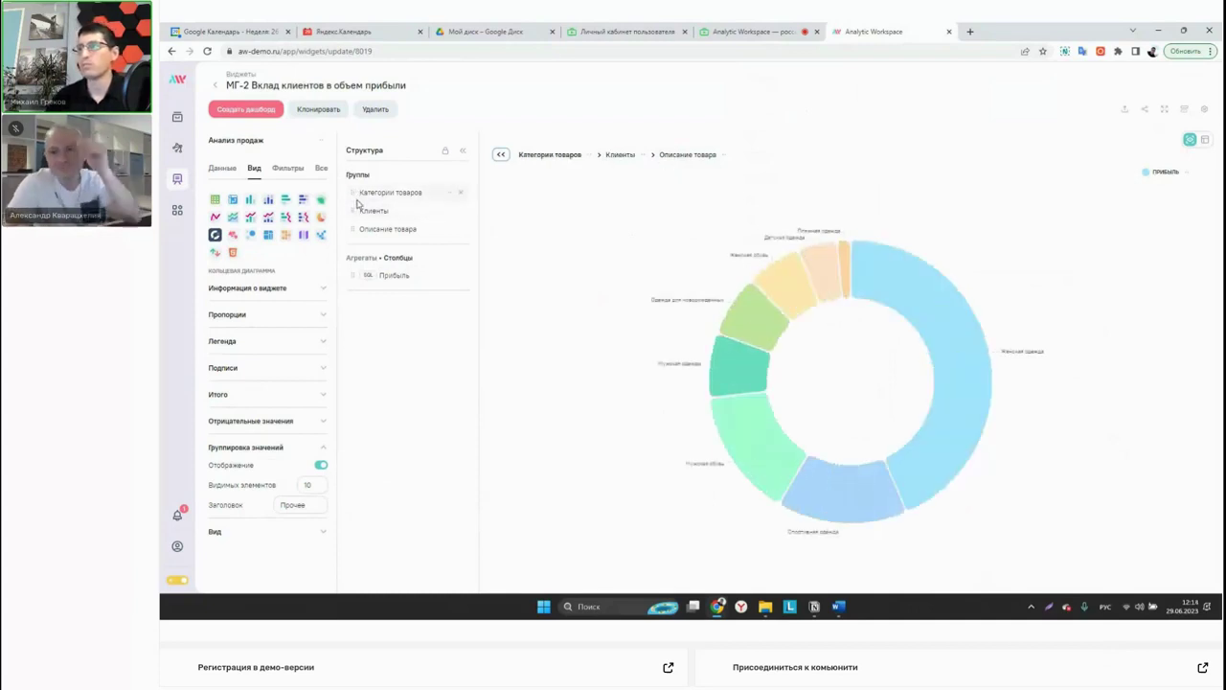
mouse_move(925, 292)
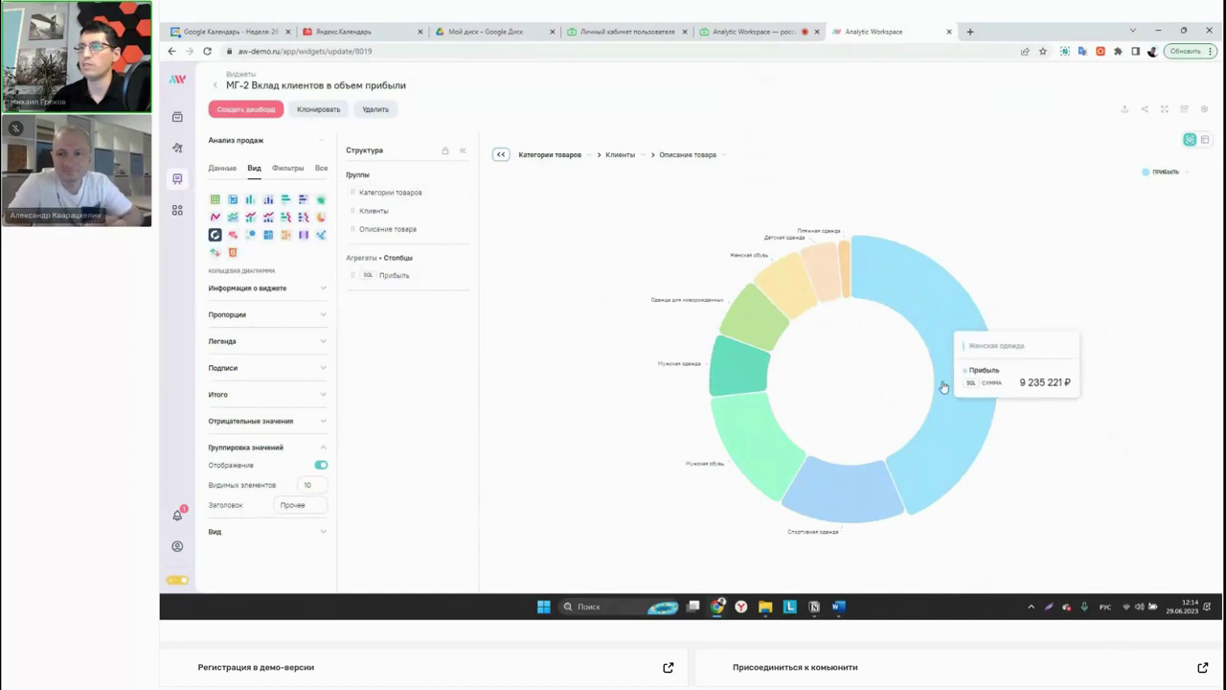
mouse_move(732, 335)
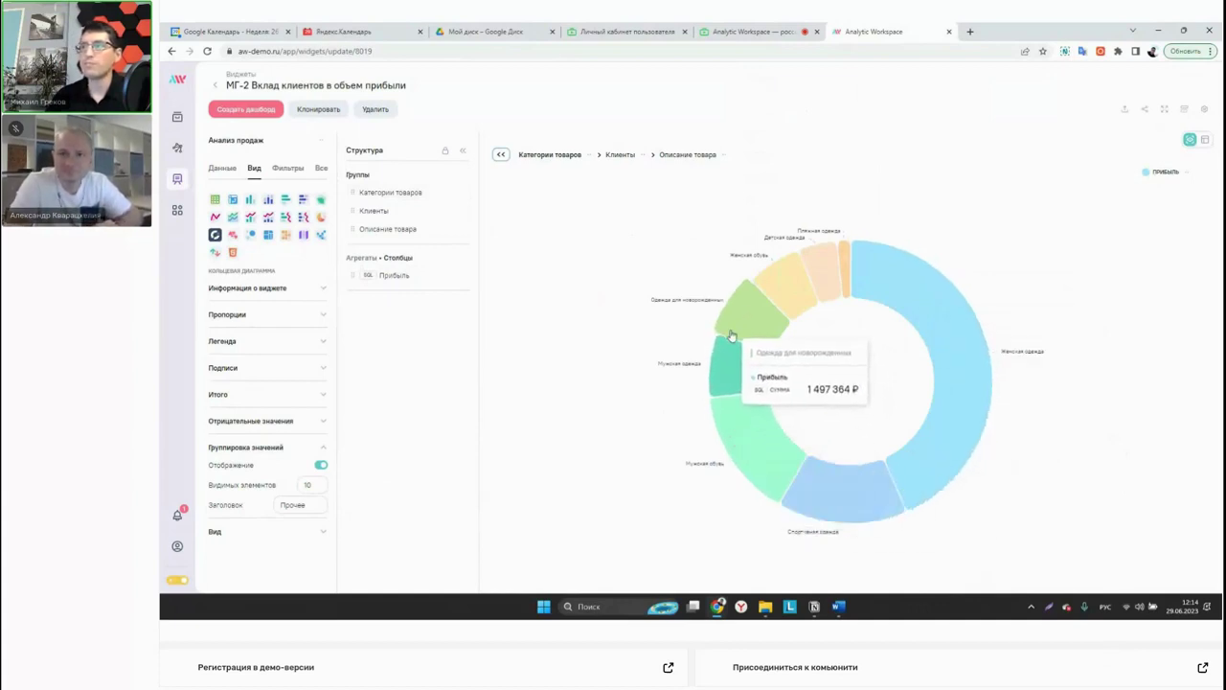
mouse_move(803, 303)
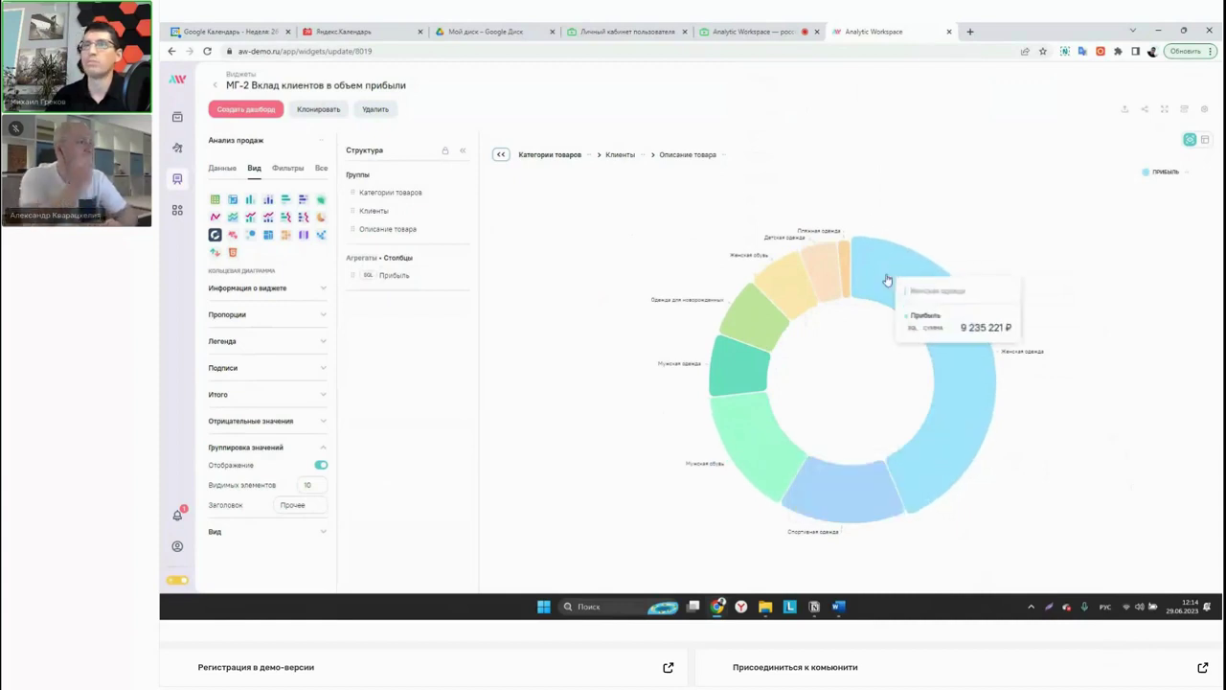
drag(357, 216, 356, 191)
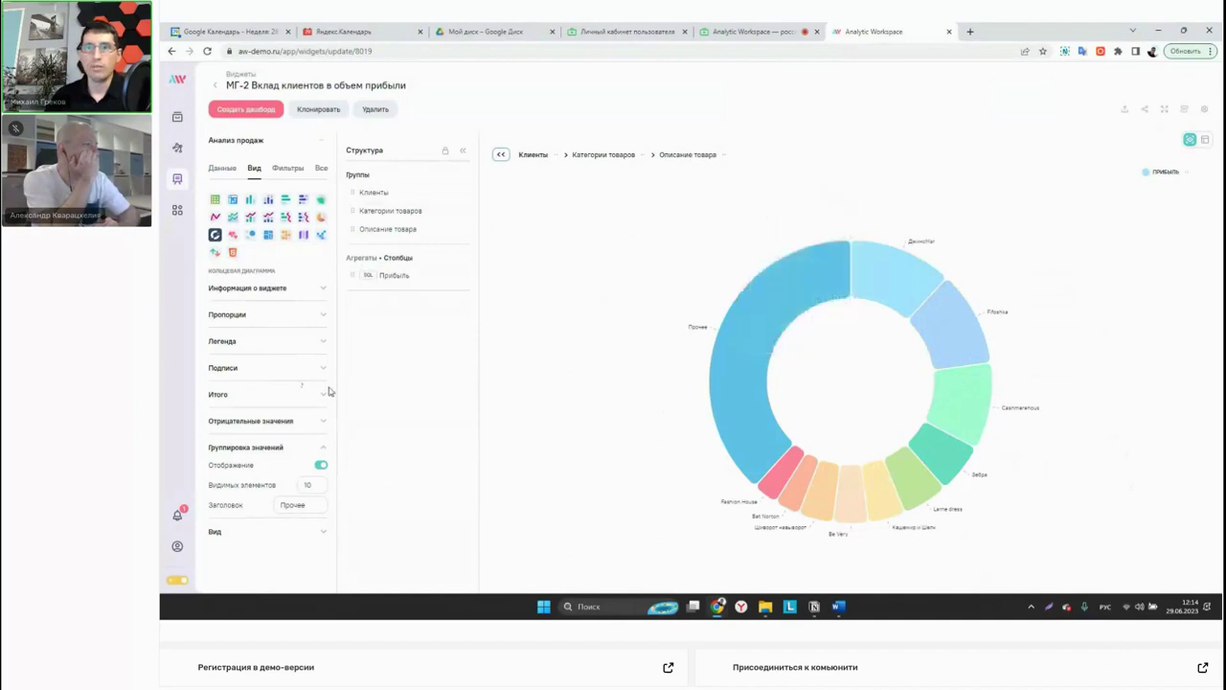
Display the total in the donut chart's centre with the caption "Итого, рублей" and check the formatting of its value element.
click(324, 396)
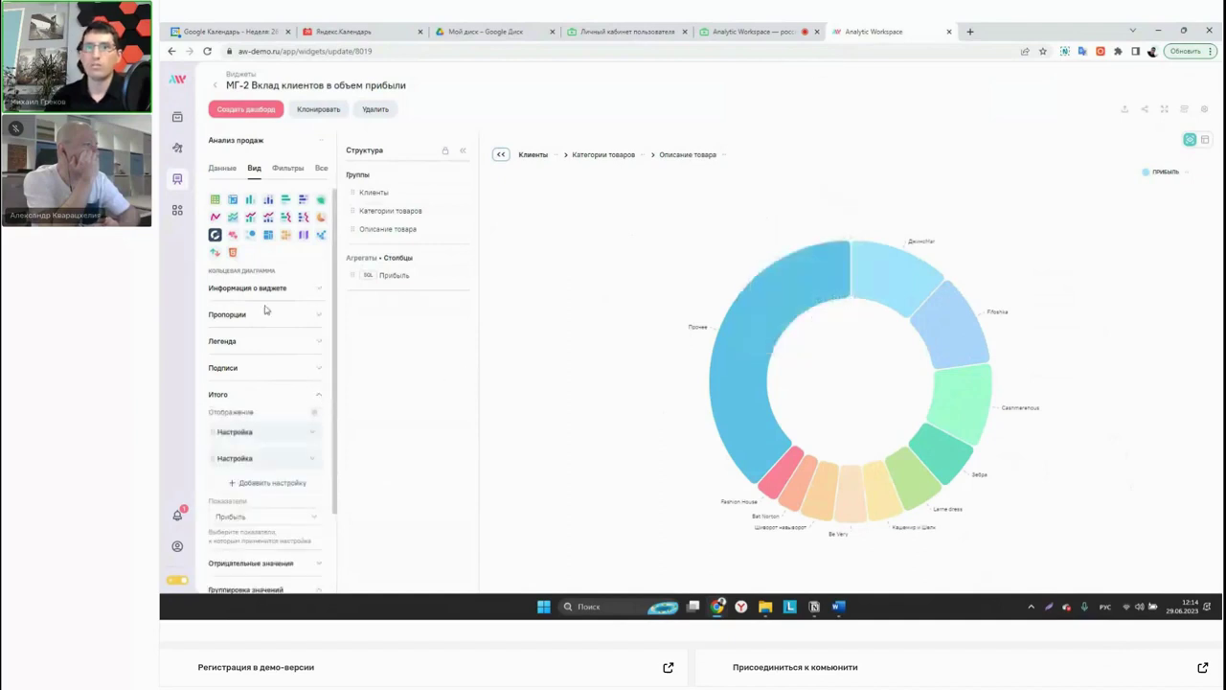
click(317, 413)
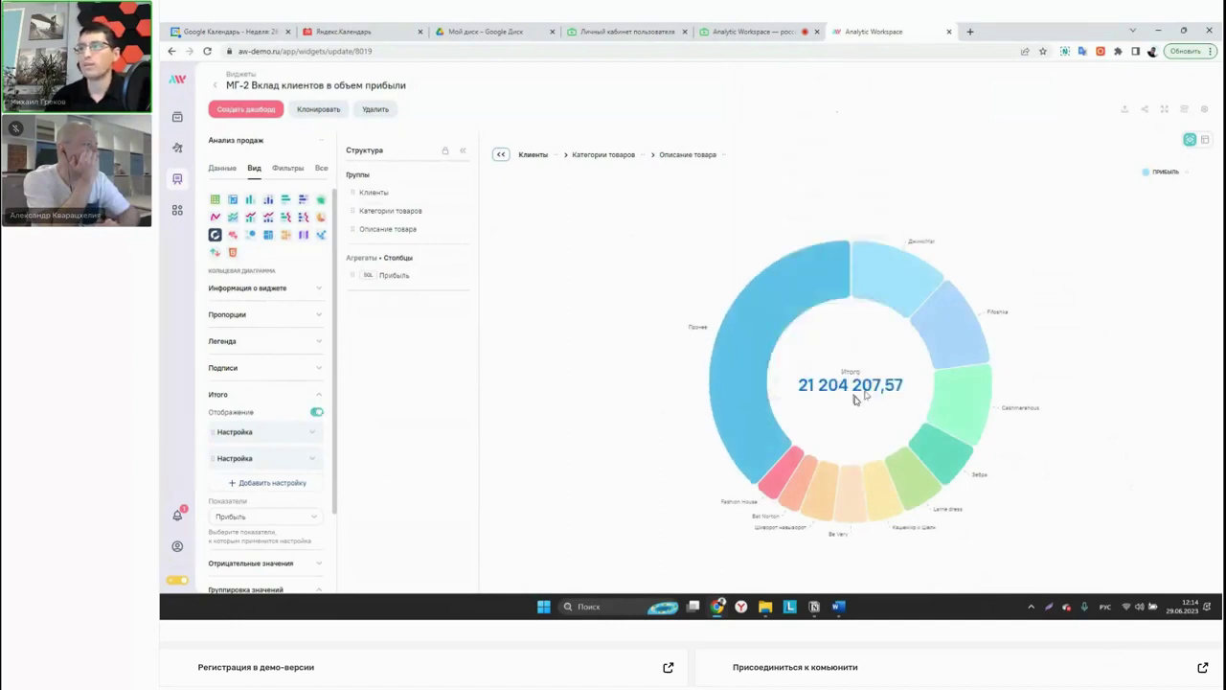
click(312, 432)
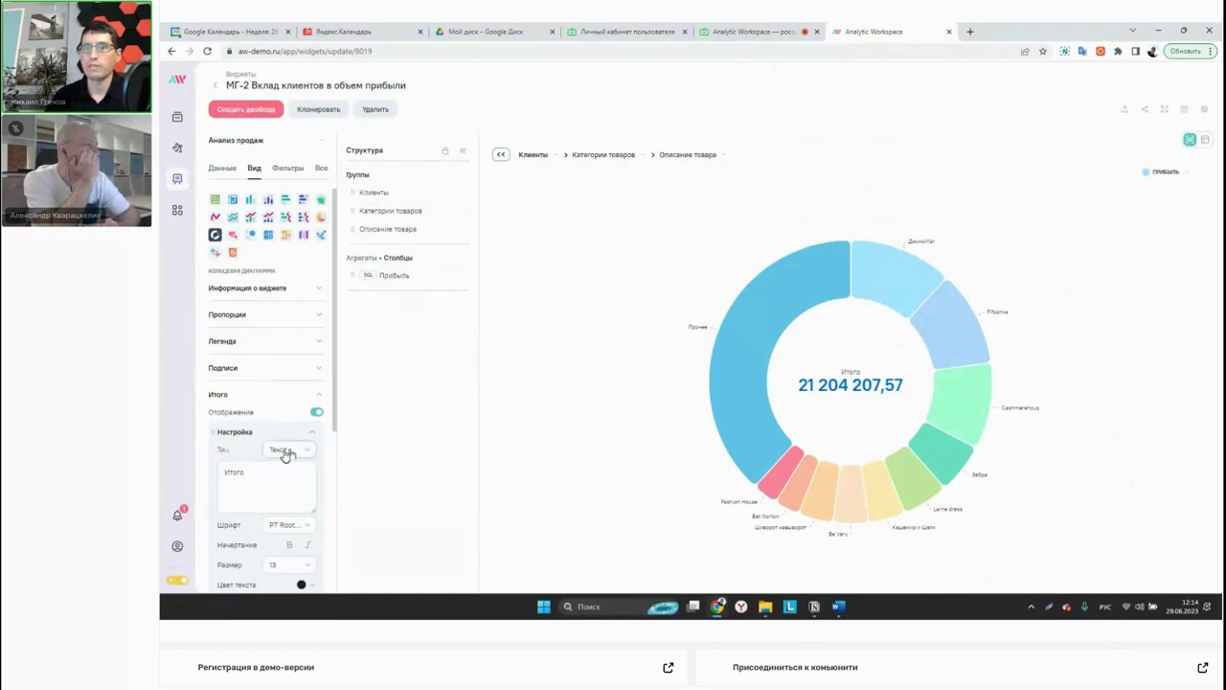
click(286, 451)
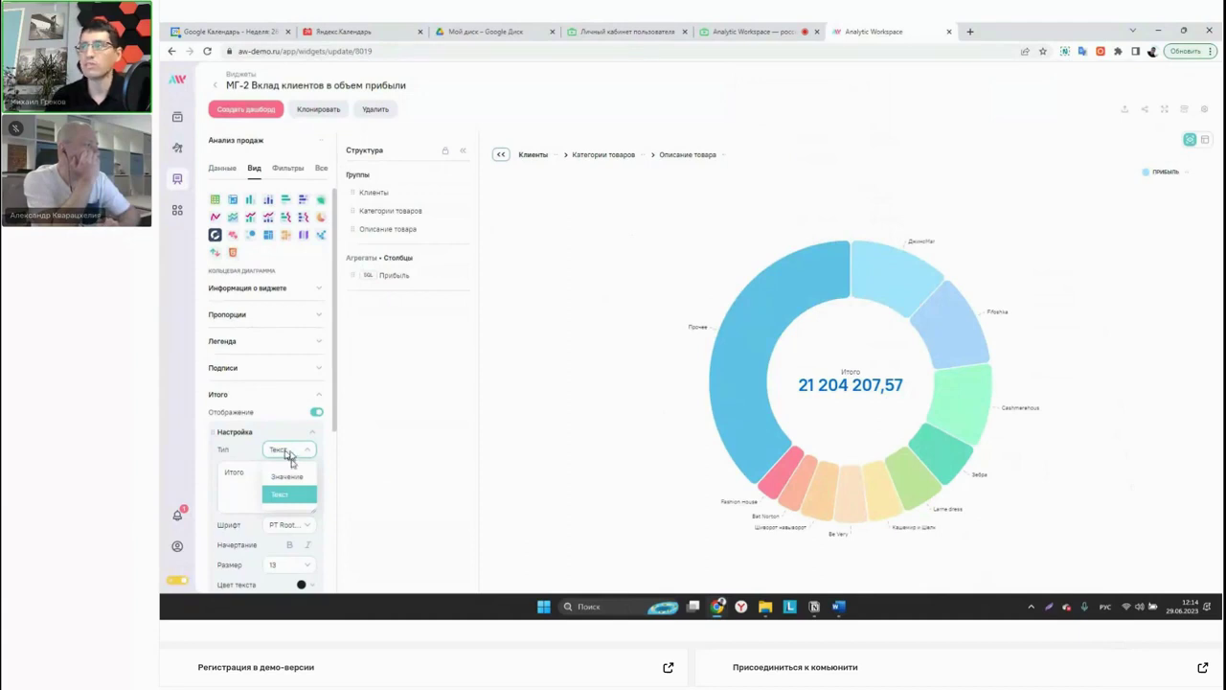
click(288, 495)
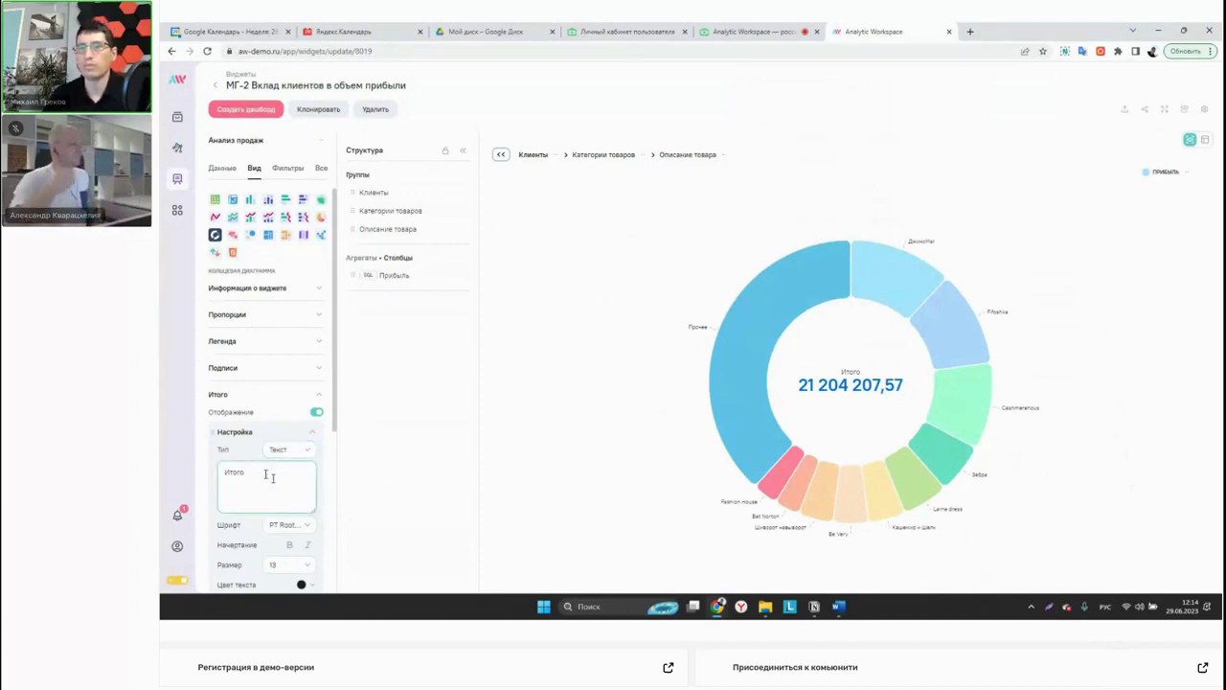
text(, рублей)
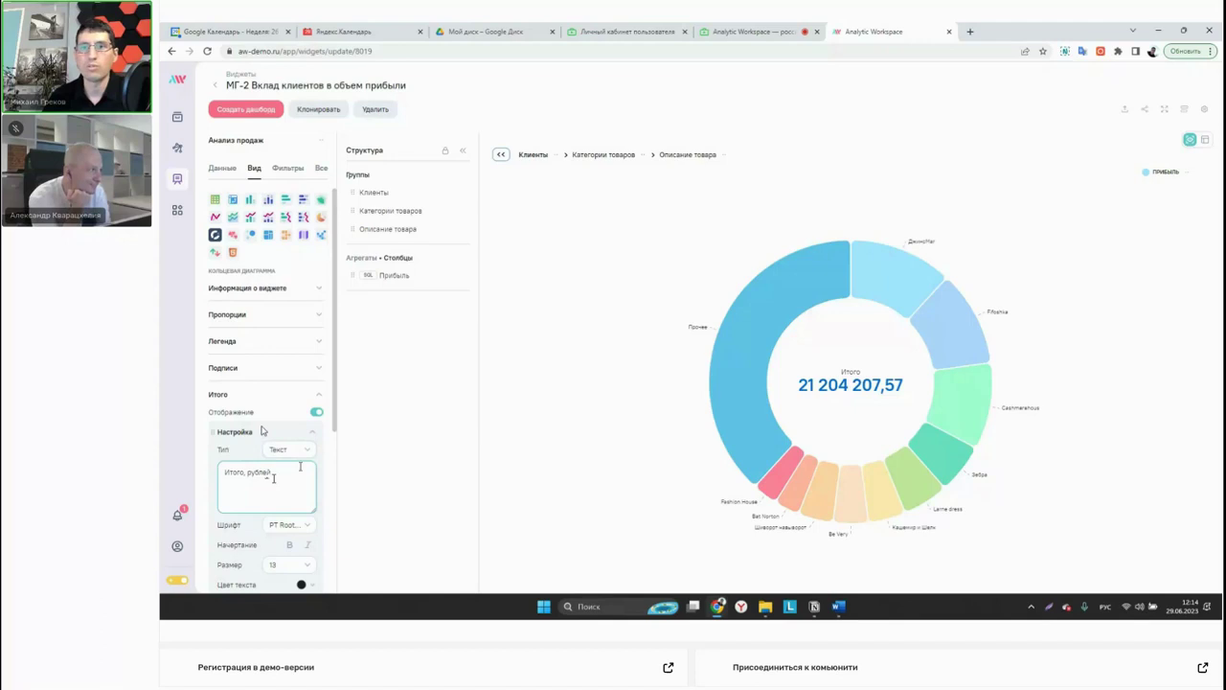
click(263, 432)
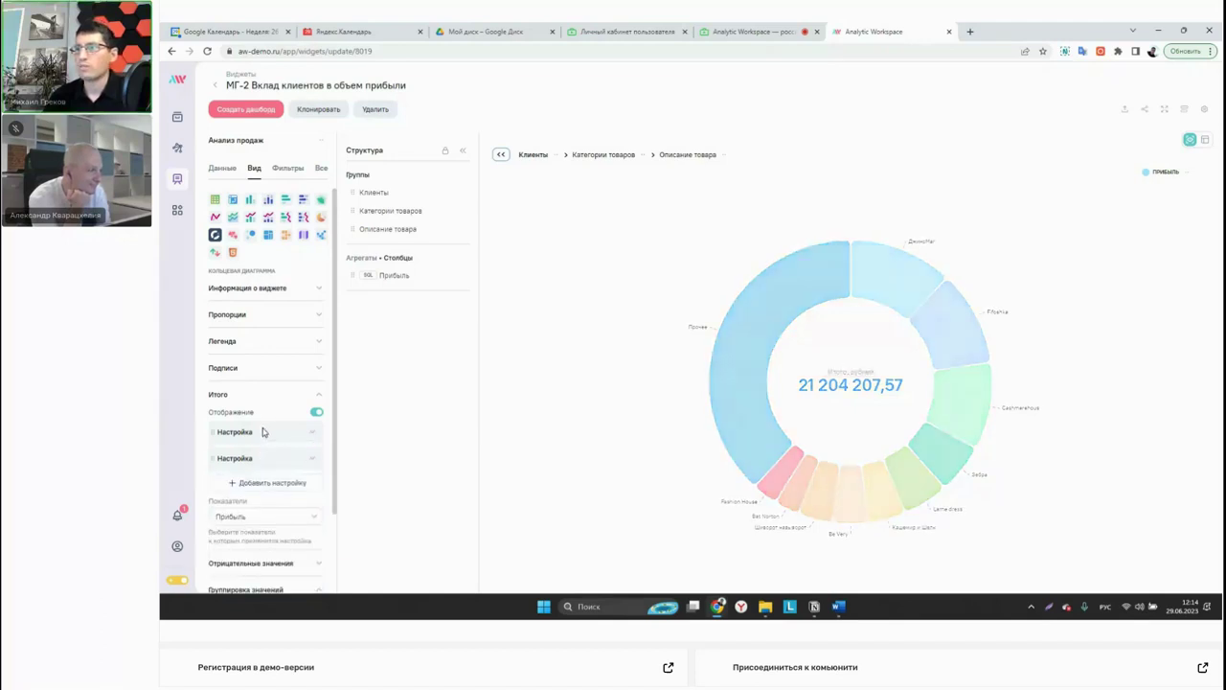
click(311, 463)
scroll(273, 462, down, 1)
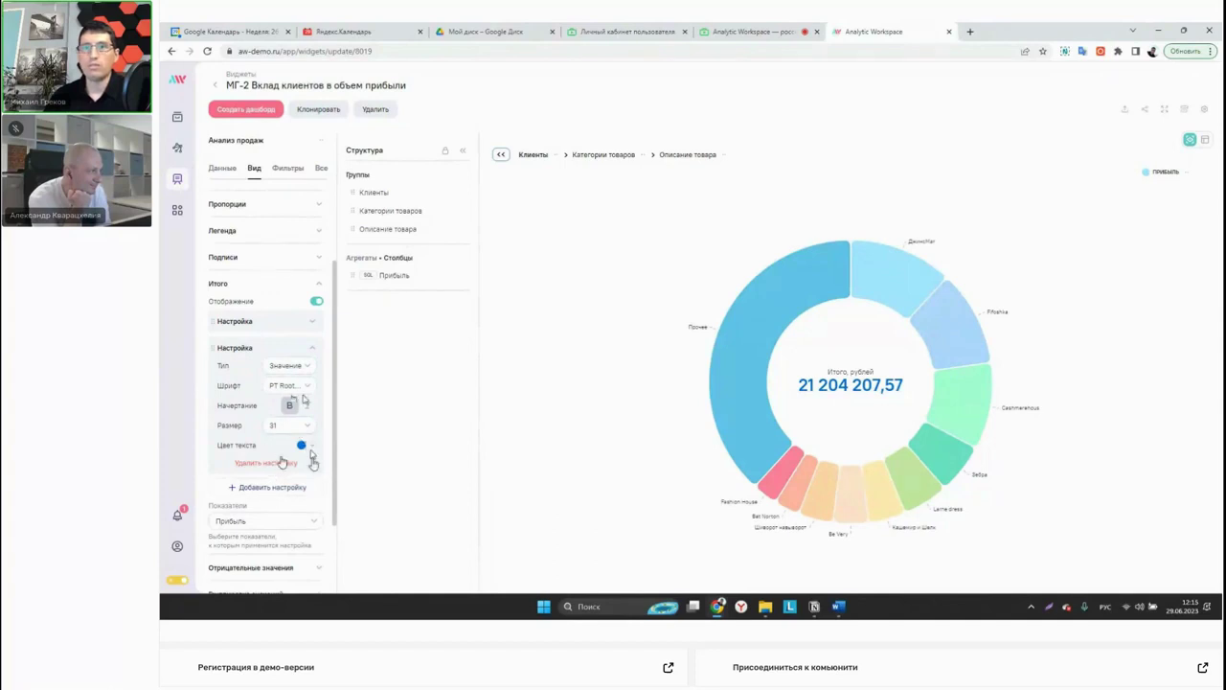
click(321, 288)
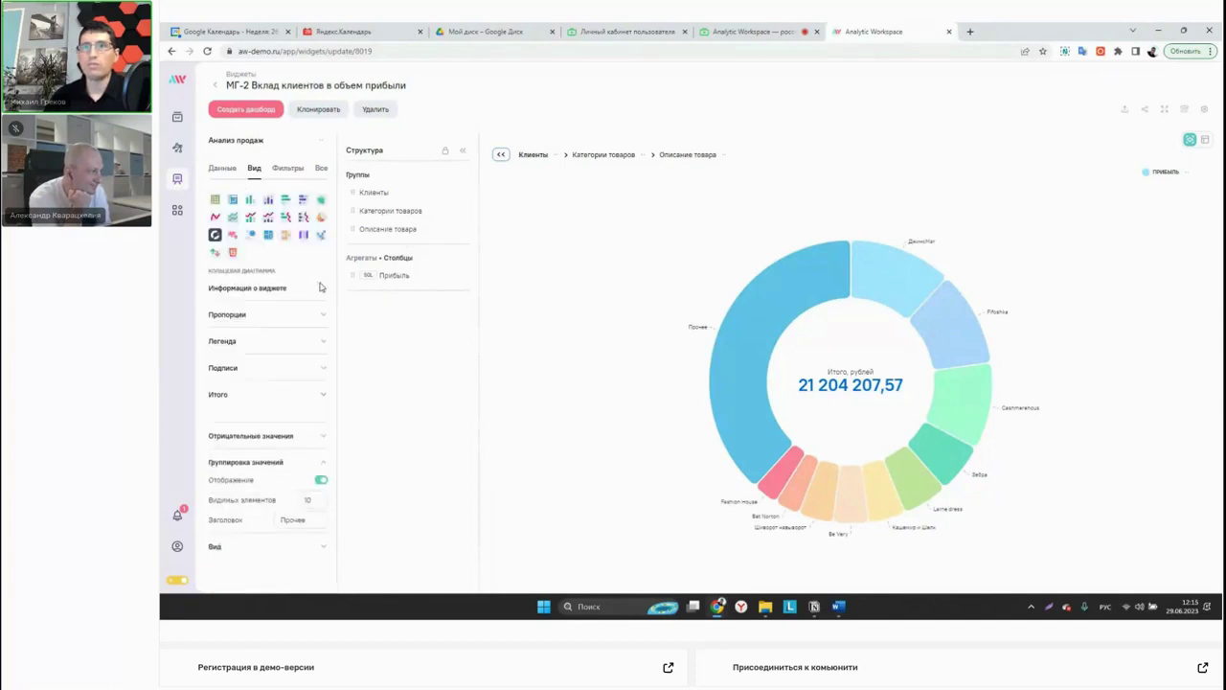
Turn on values in the segment labels with the type "Процент" and check them on the donut chart.
click(324, 369)
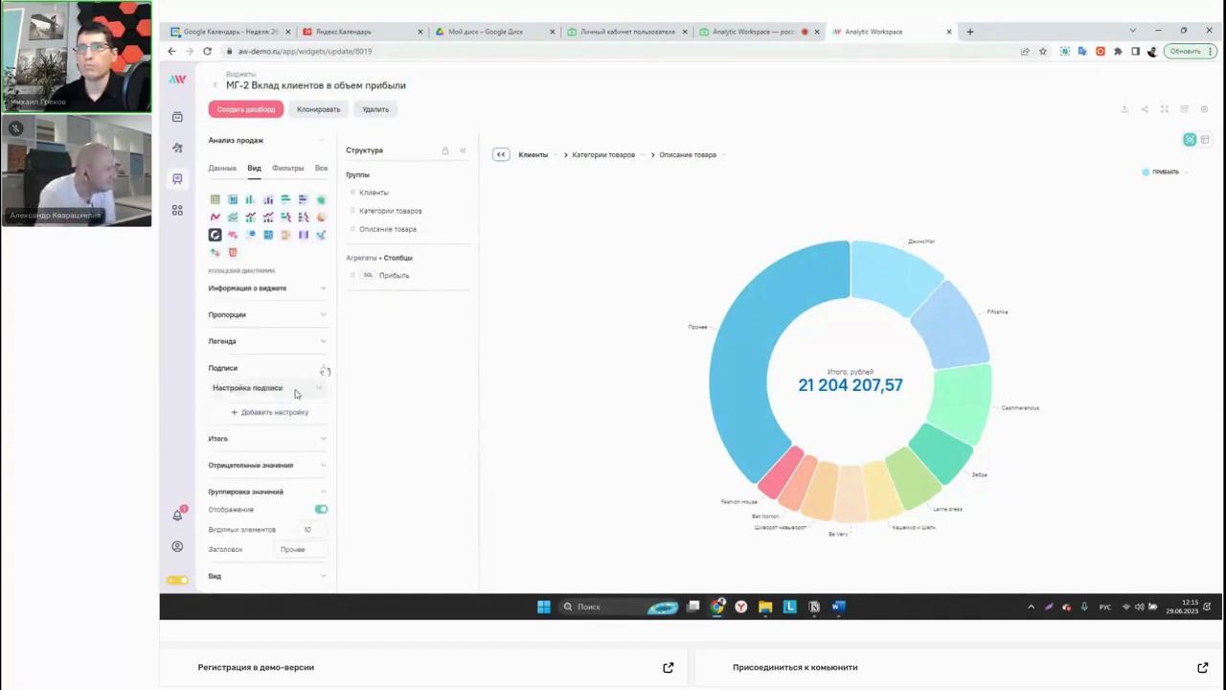
click(319, 390)
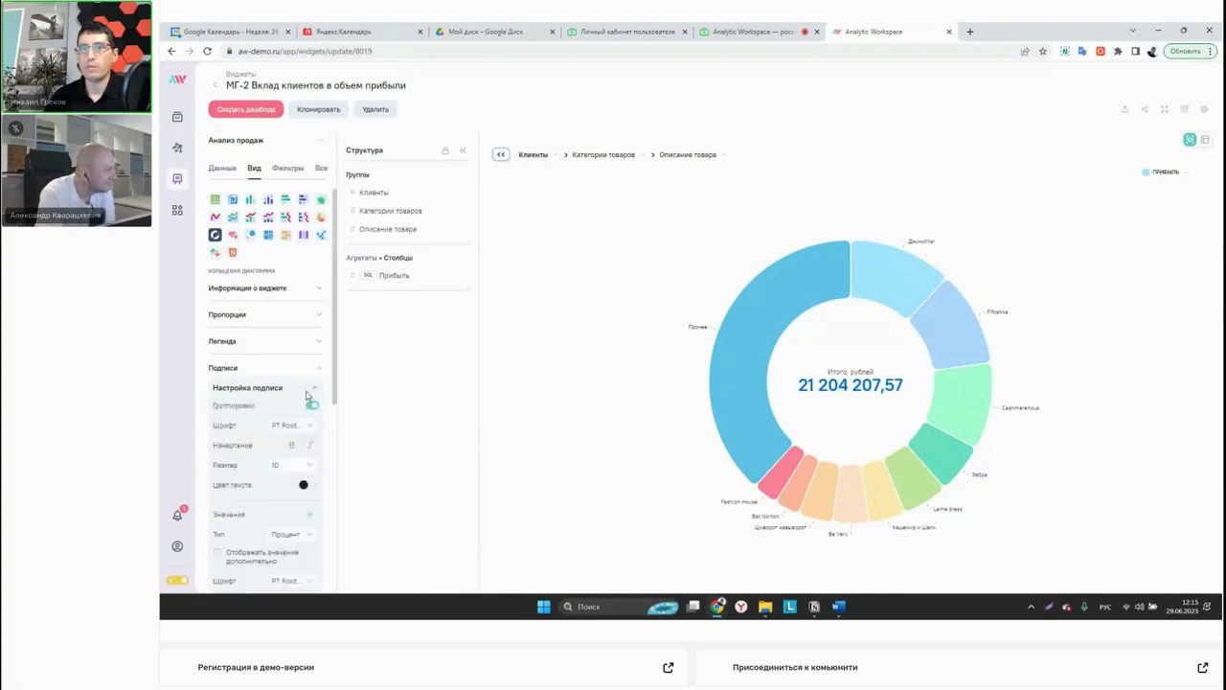
scroll(305, 397, down, 2)
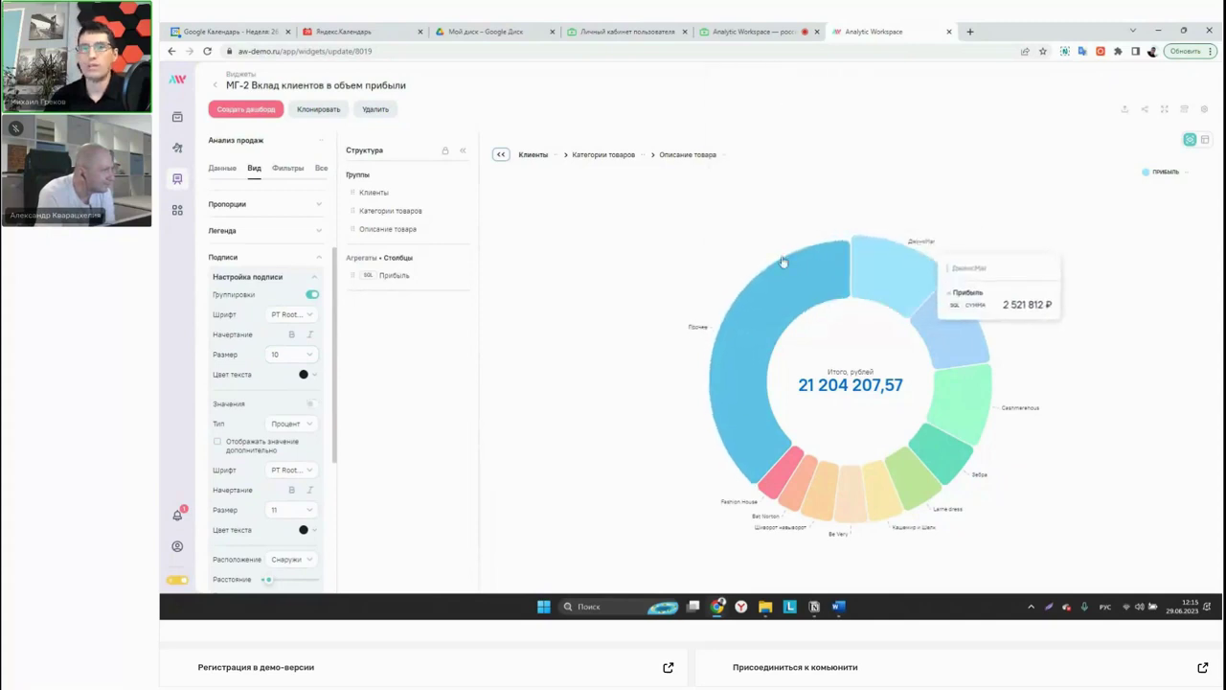
scroll(302, 425, down, 1)
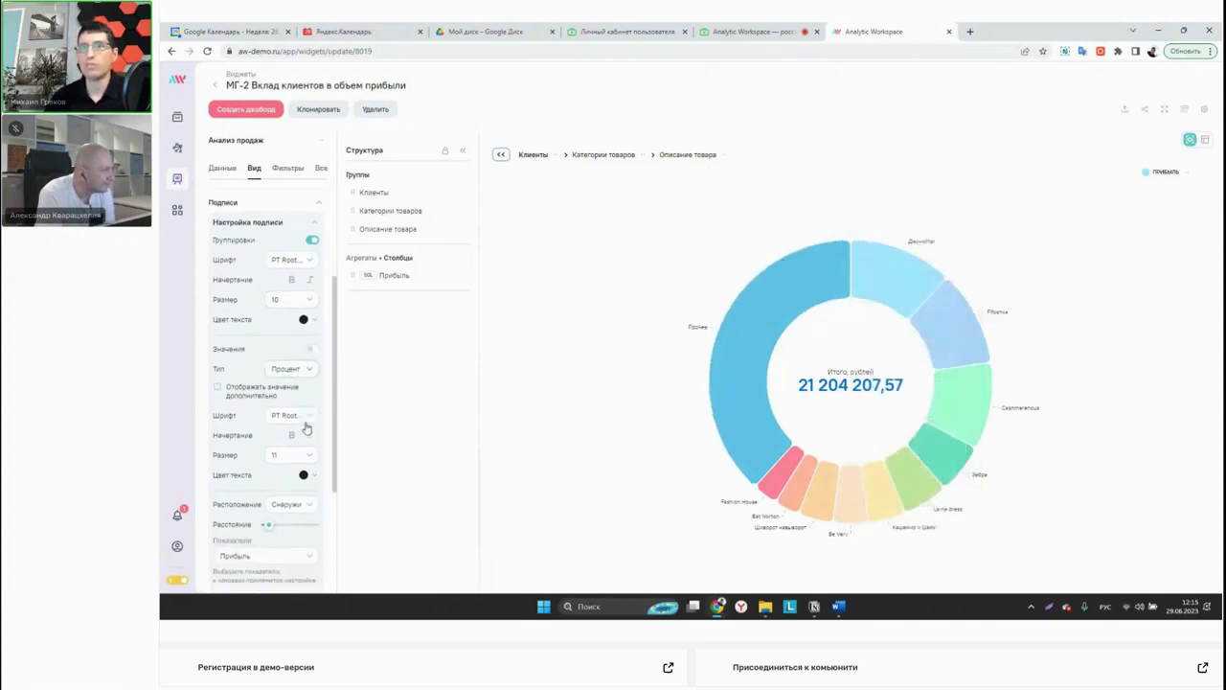
click(312, 349)
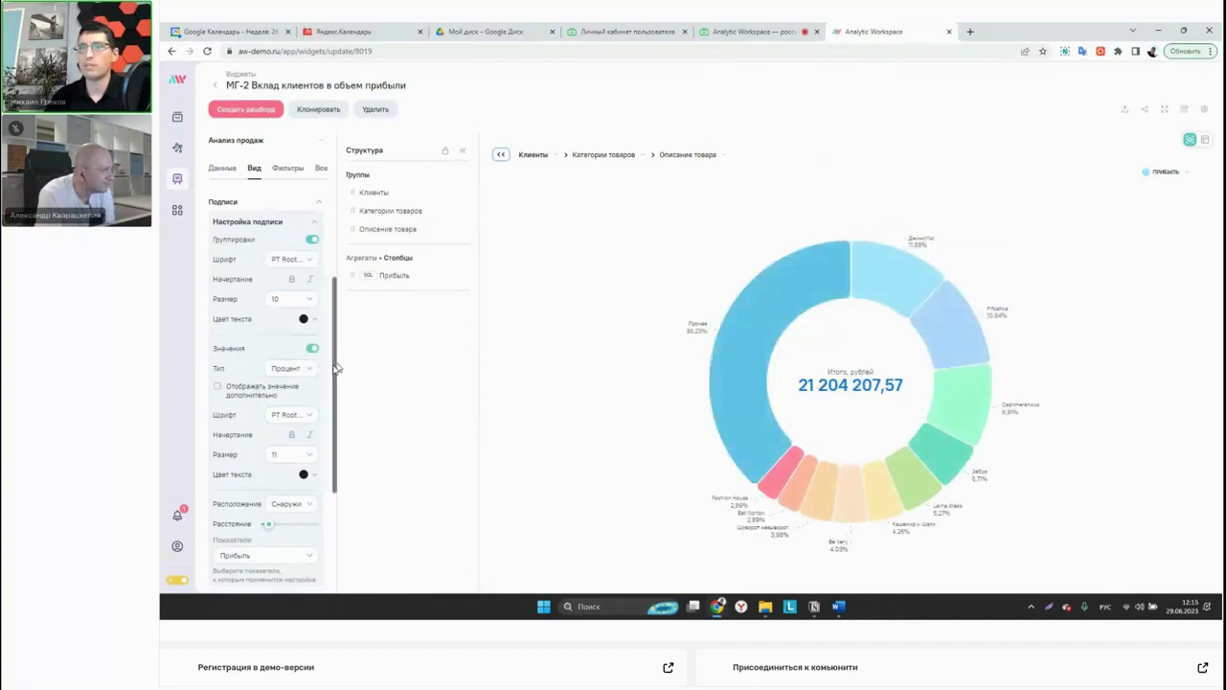
mouse_move(712, 348)
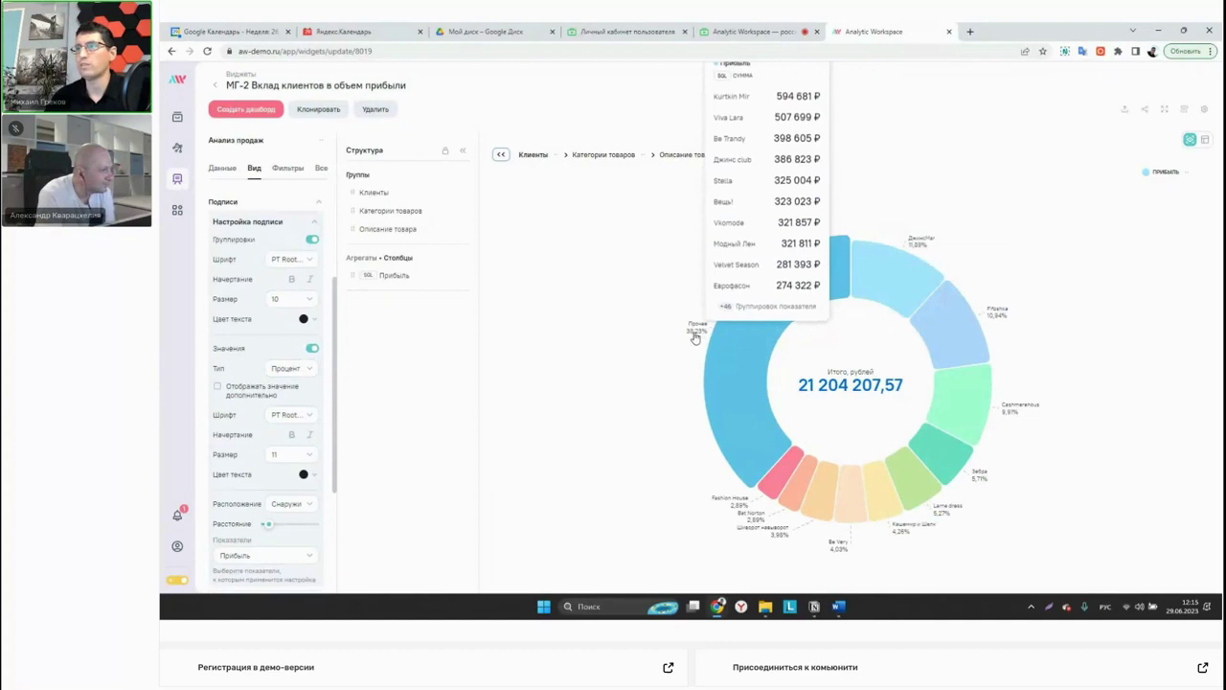
mouse_move(900, 260)
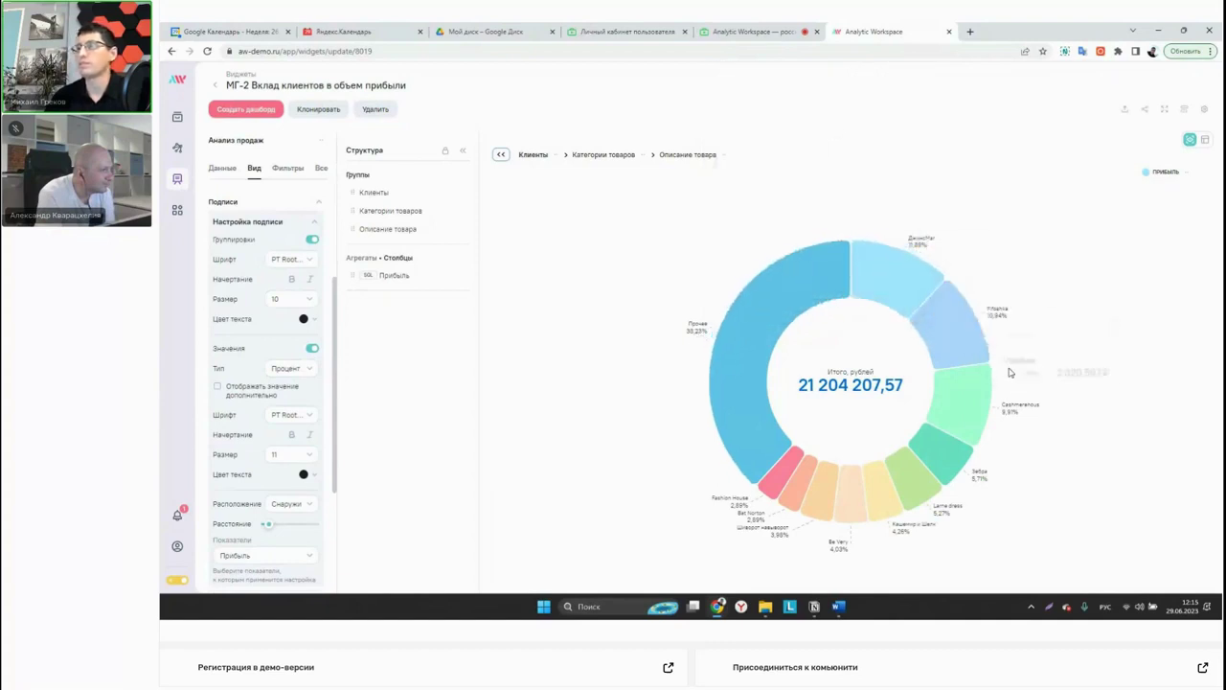
Try showing the value alongside the percentage in the segment labels, and set the label value type to "Значение".
click(282, 392)
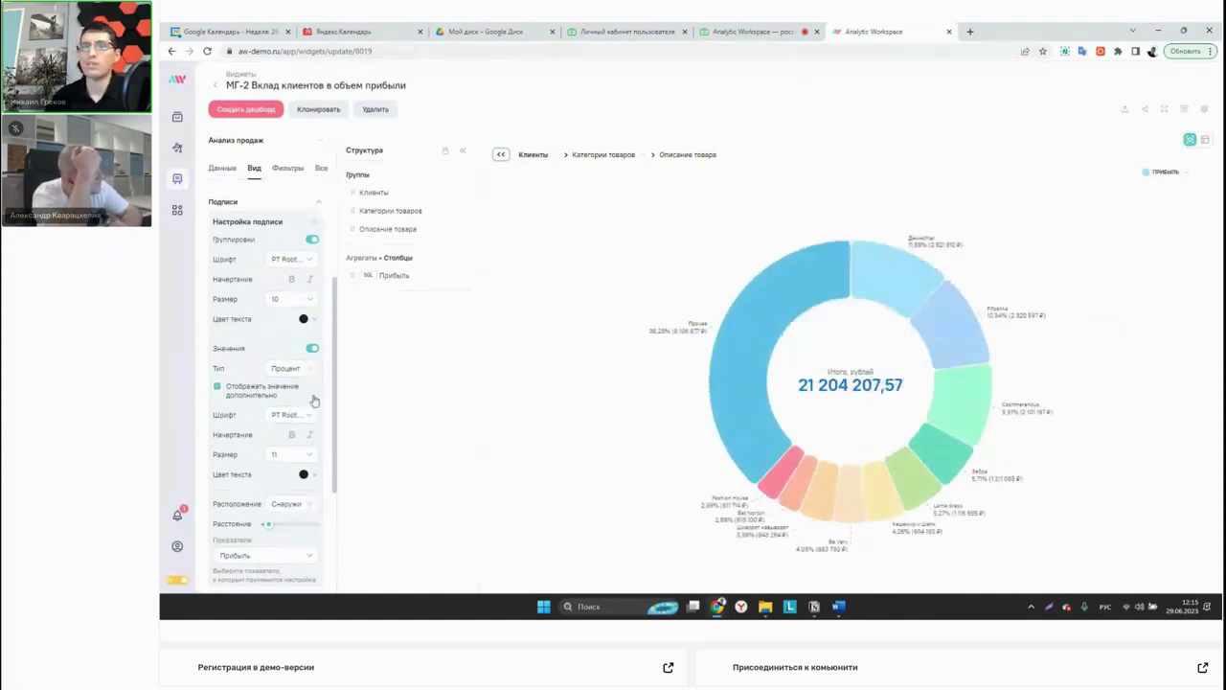
click(236, 393)
click(297, 379)
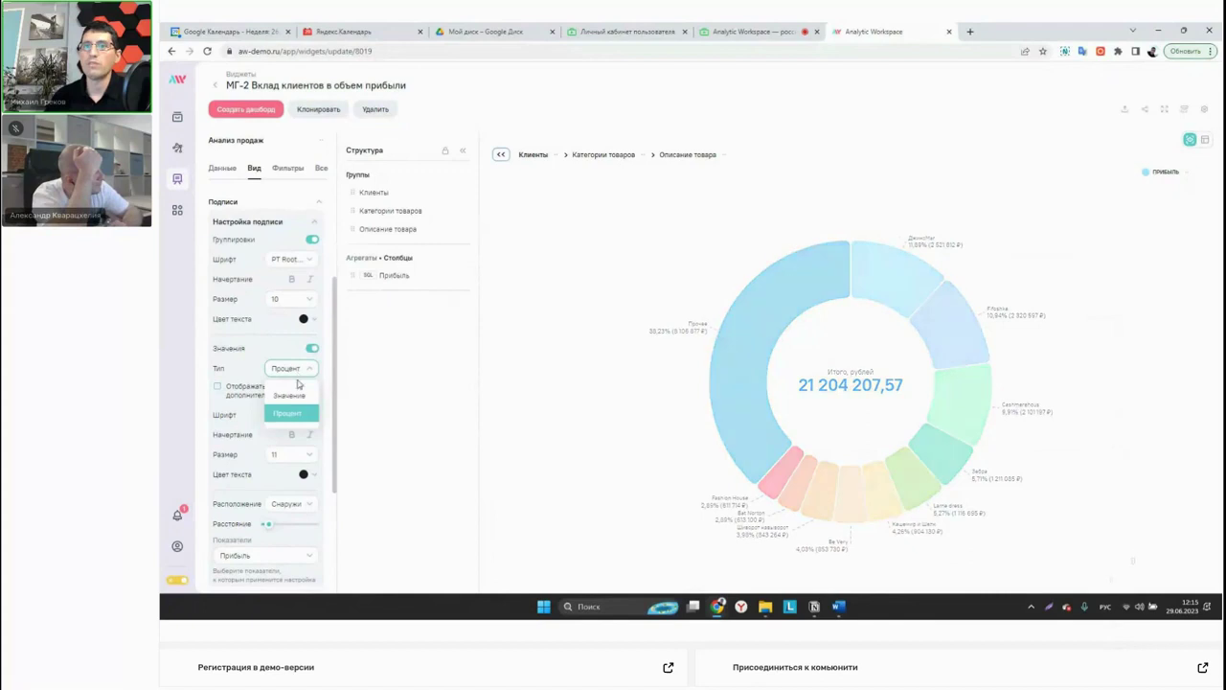
click(298, 408)
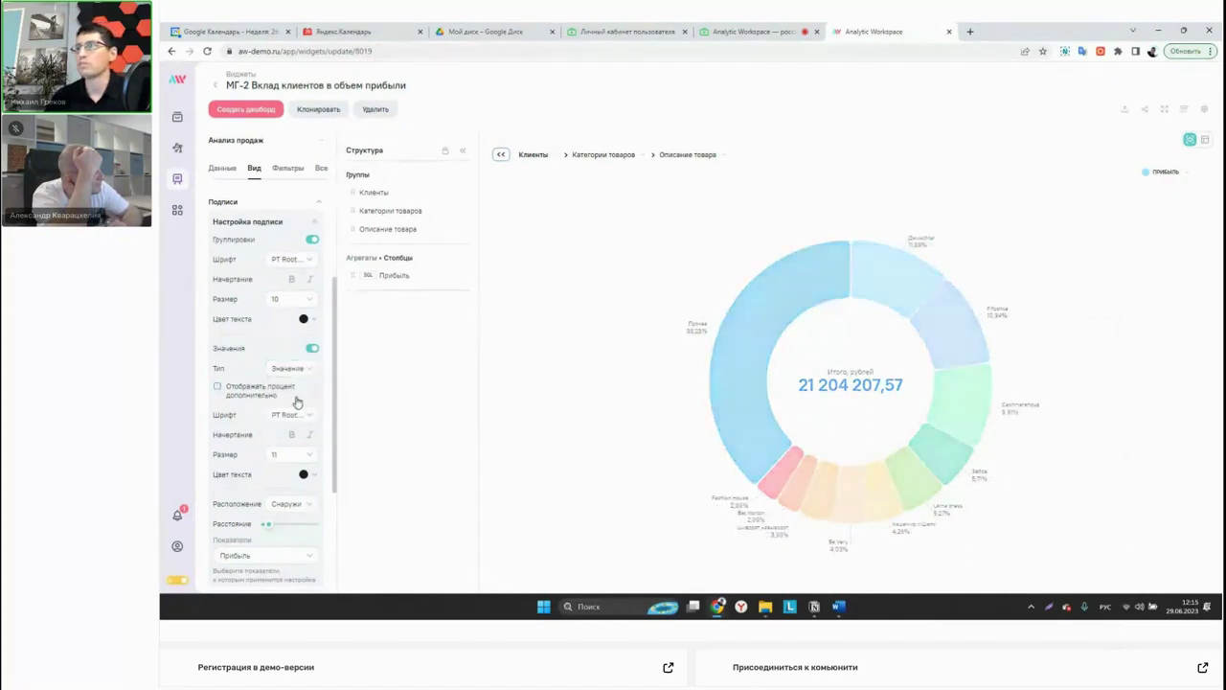
Increase the distance of the outside segment labels from the chart and check which metrics the label setting applies to.
scroll(292, 393, down, 2)
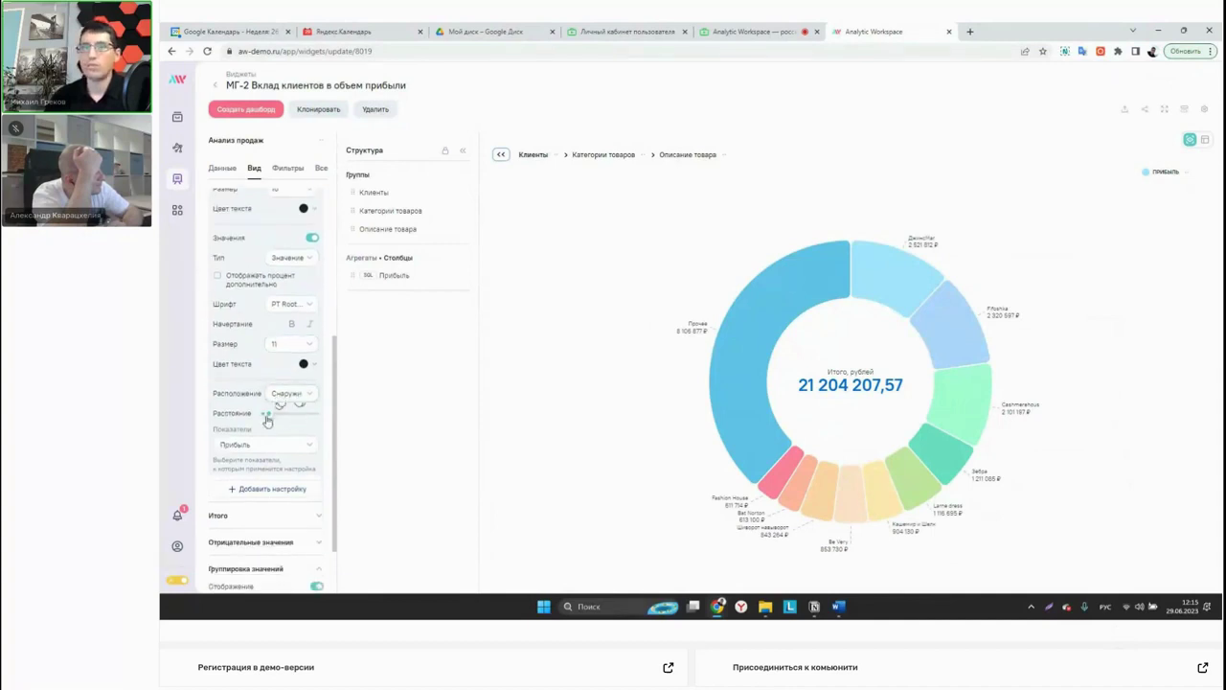
drag(269, 419, 291, 419)
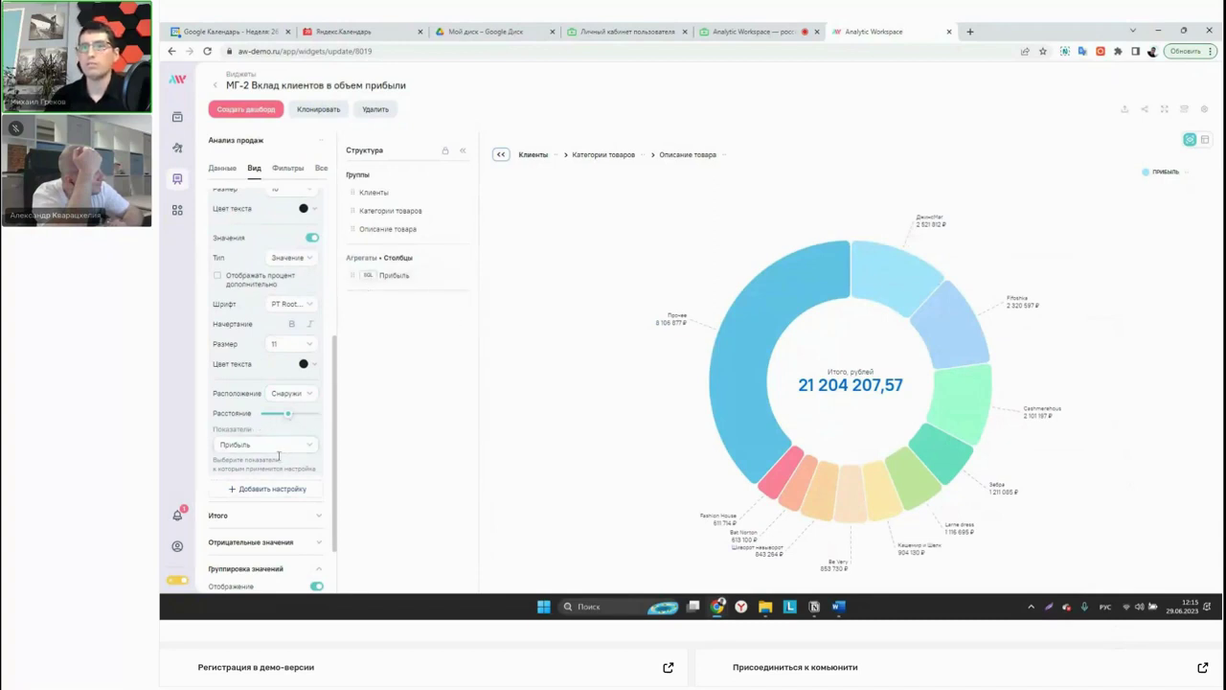
click(287, 446)
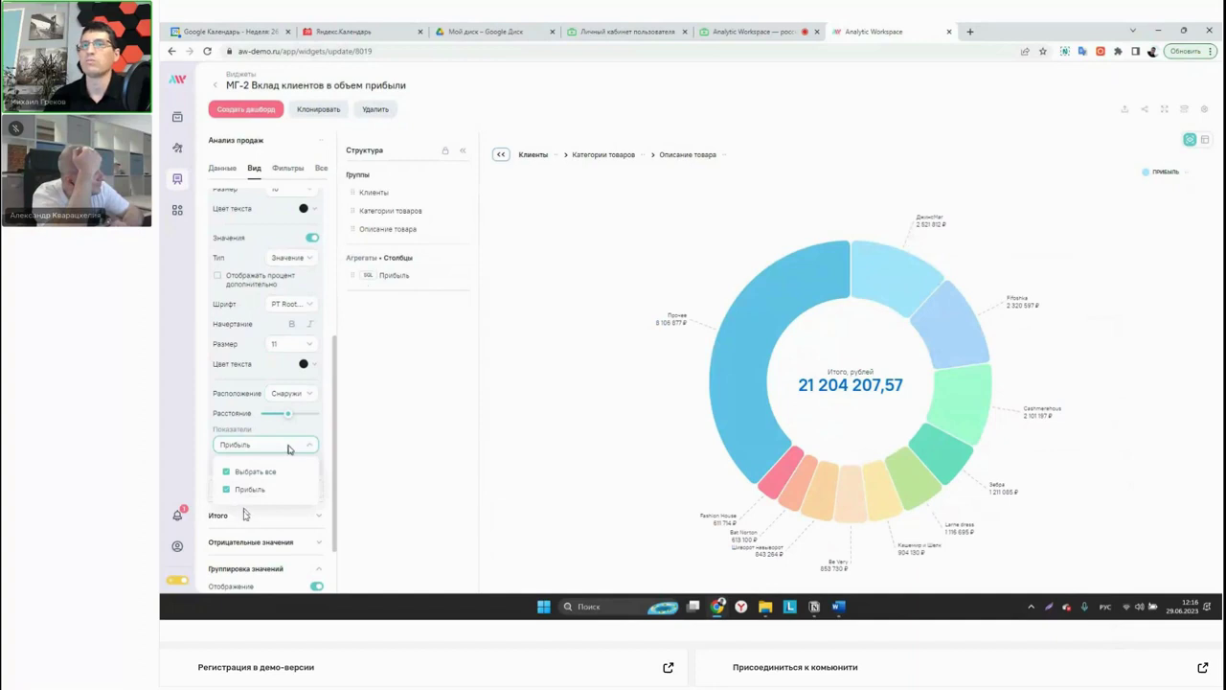
click(292, 447)
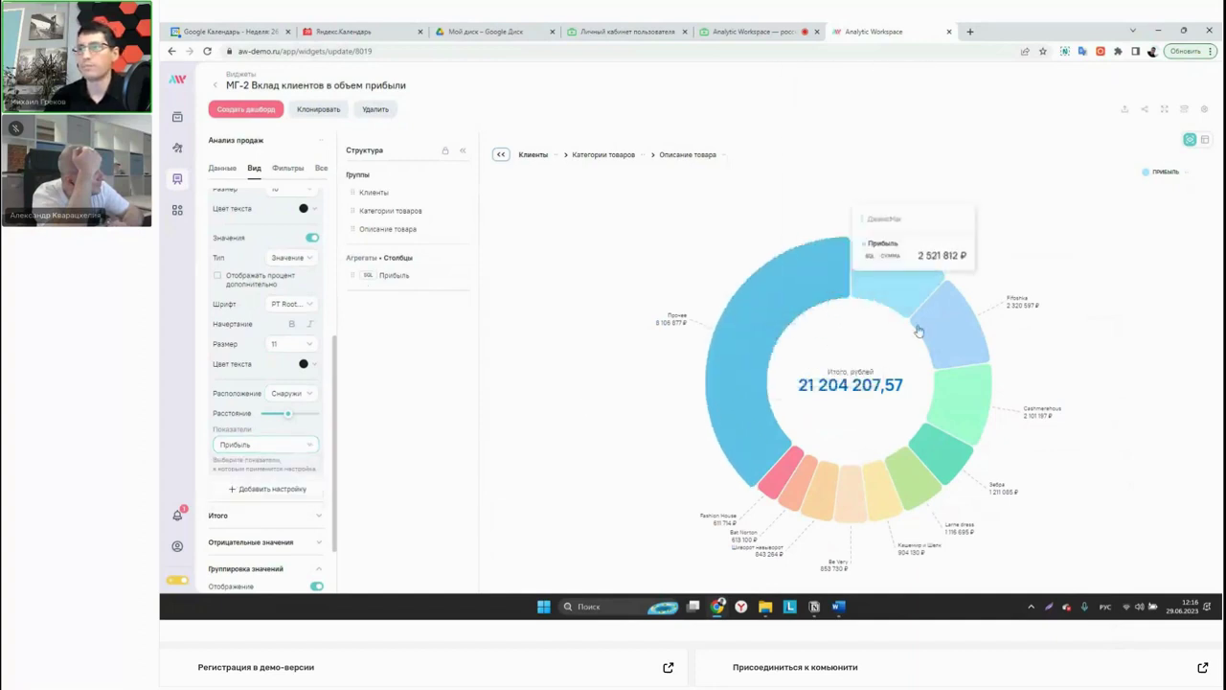
scroll(272, 414, up, 3)
scroll(271, 414, up, 3)
click(319, 368)
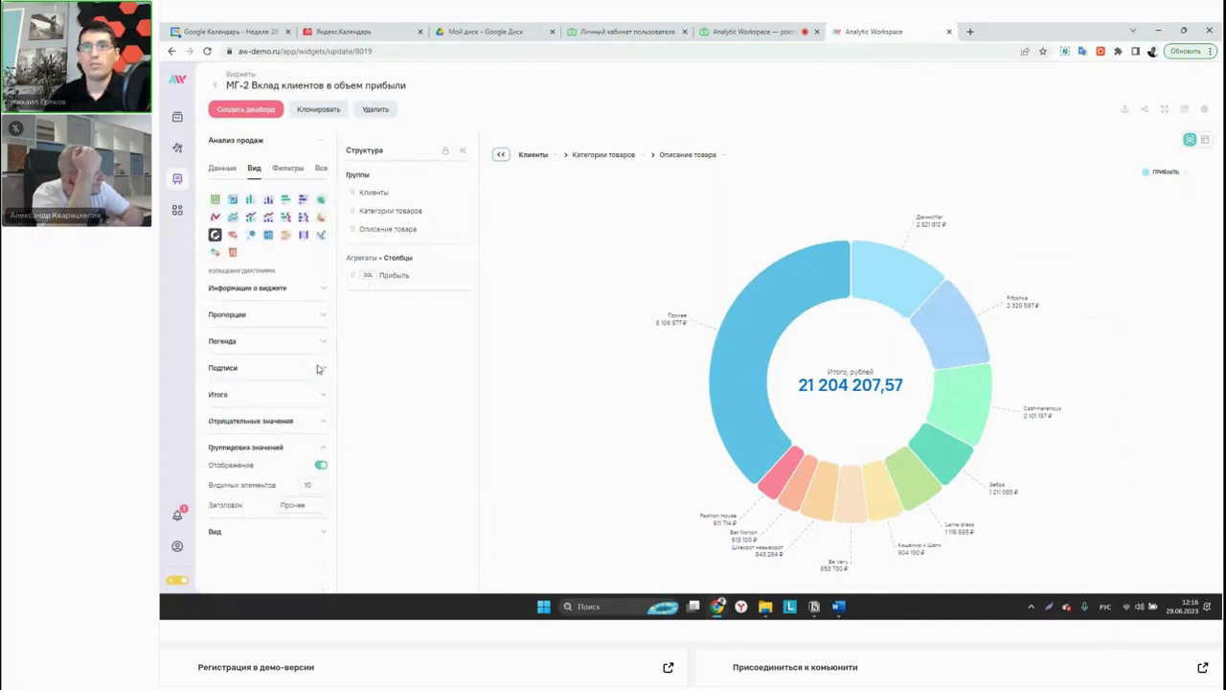
Enlarge the donut chart and adjust its ring thickness in the proportions settings.
click(324, 319)
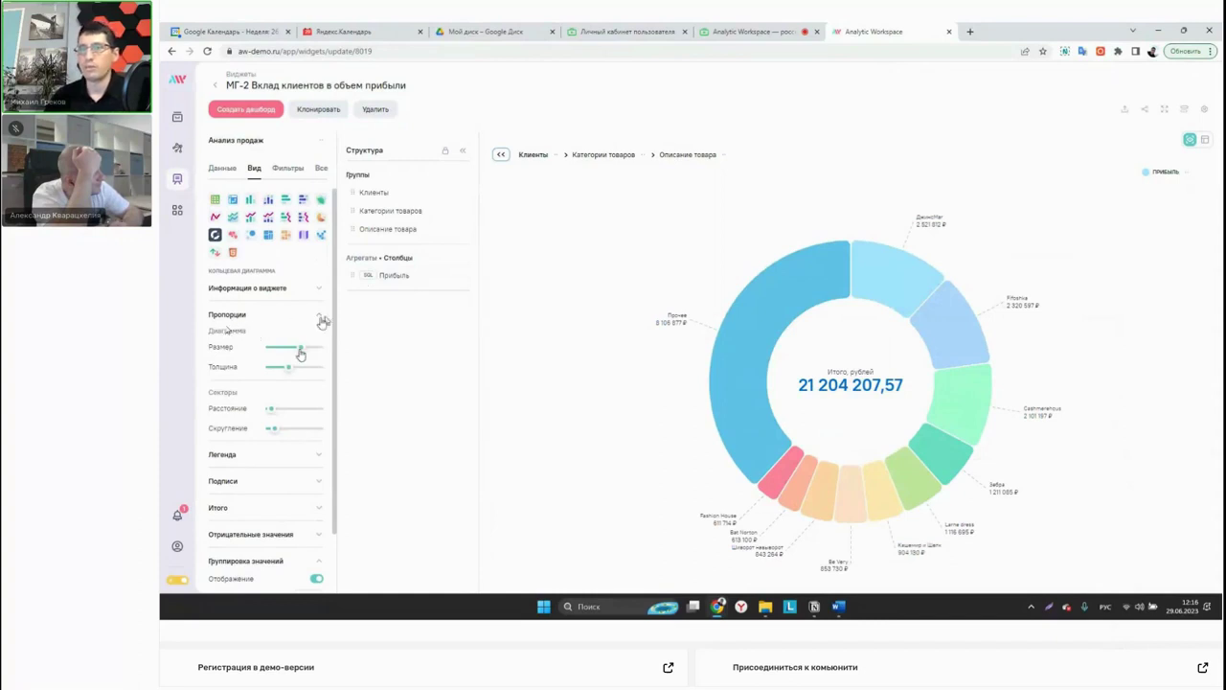
drag(300, 348, 283, 355)
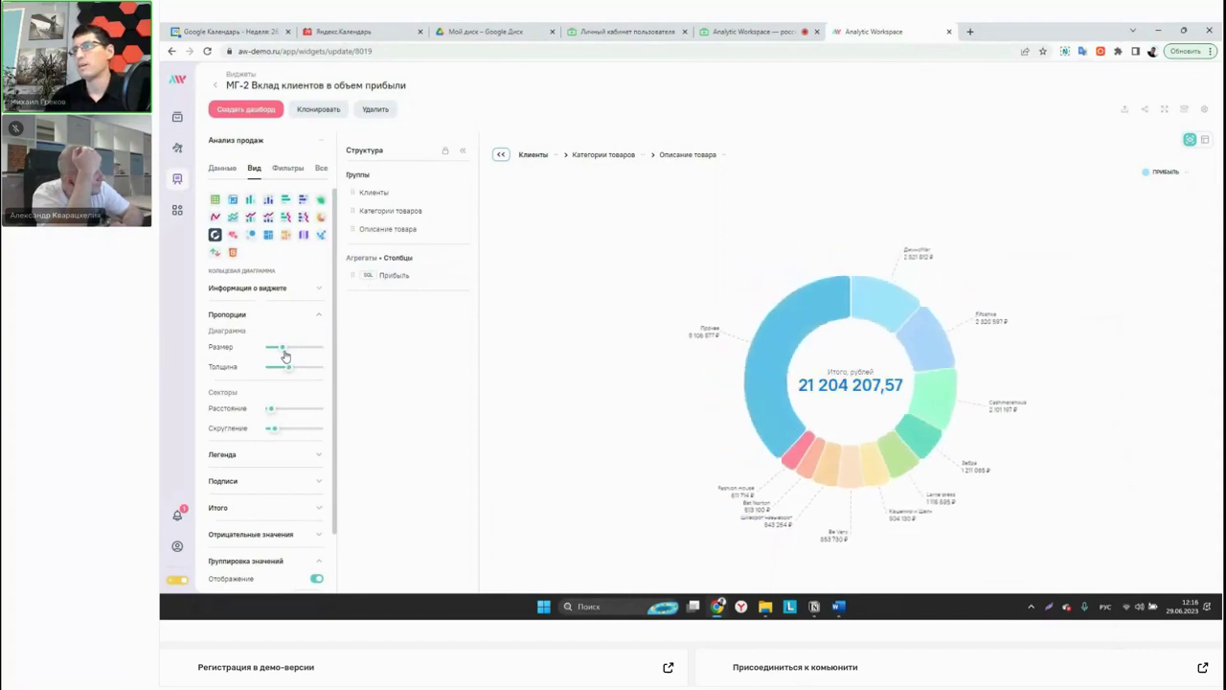
mouse_move(295, 353)
mouse_down()
mouse_move(315, 352)
mouse_move(300, 373)
mouse_up()
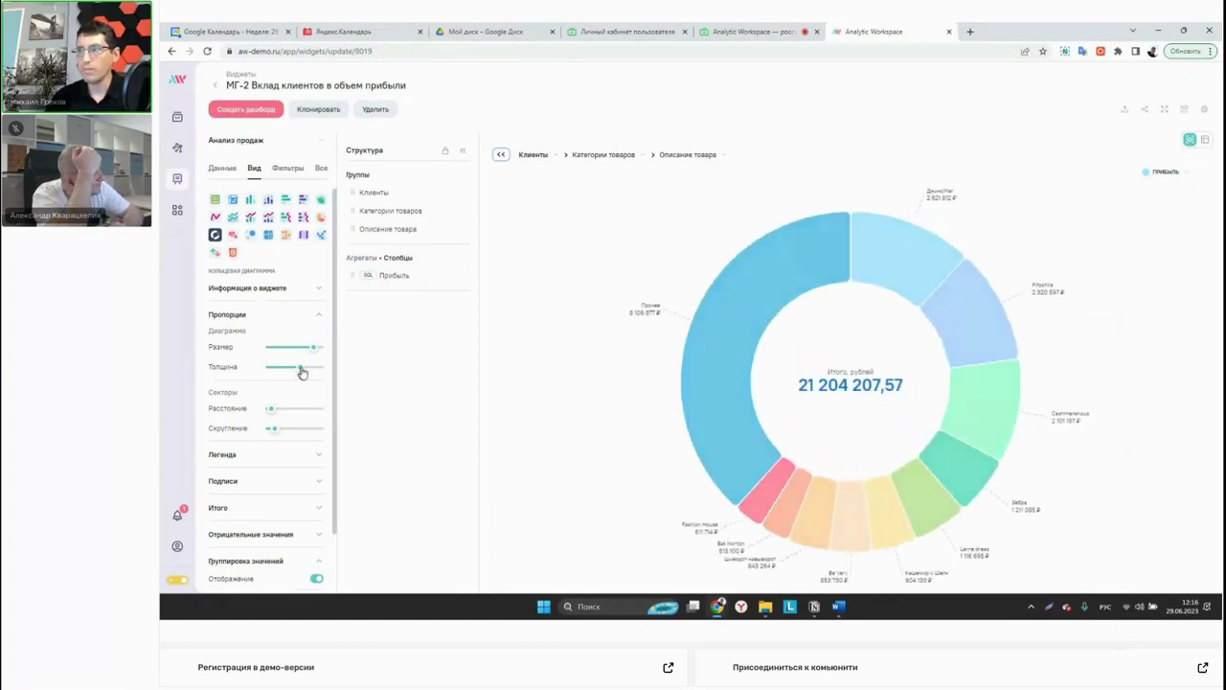
drag(296, 370, 283, 368)
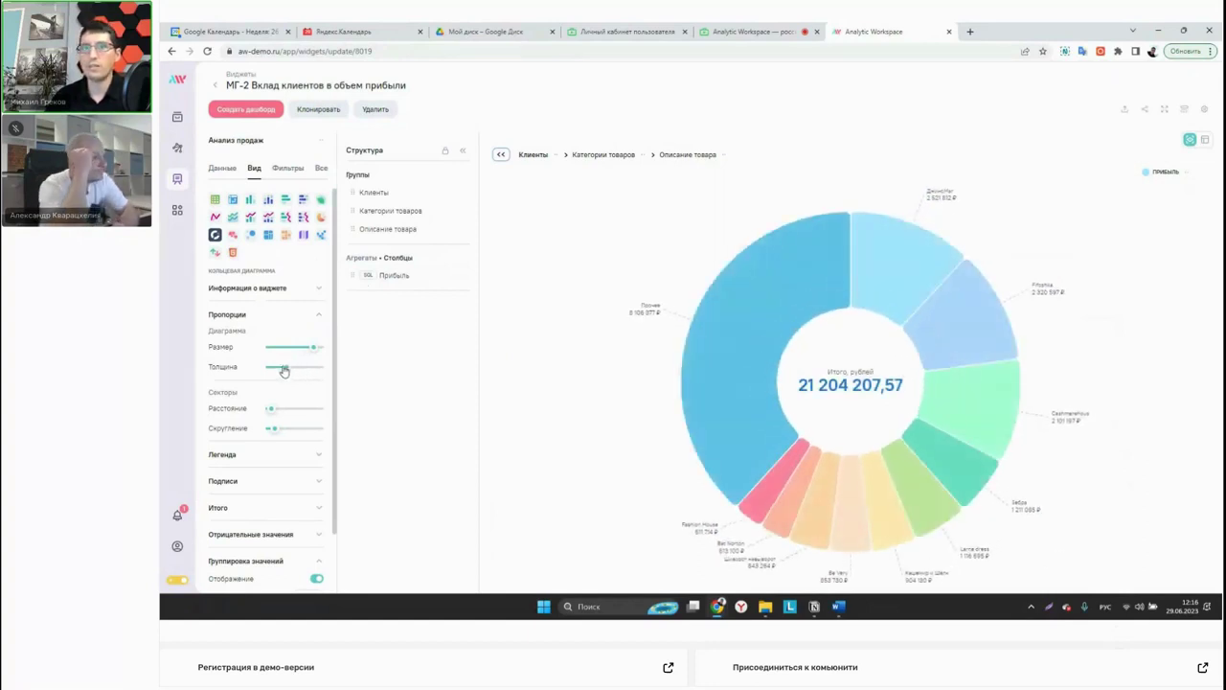
Increase the spacing and corner rounding of the donut sectors and make the ring thicker.
drag(271, 410, 298, 417)
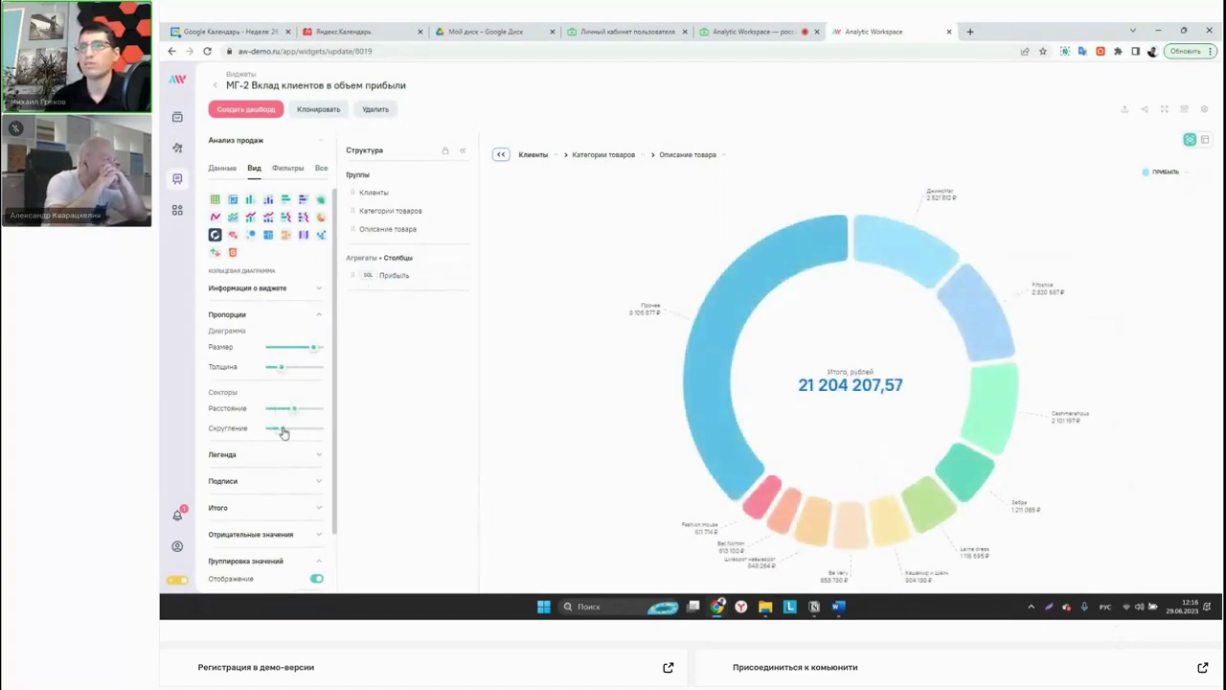
mouse_move(757, 240)
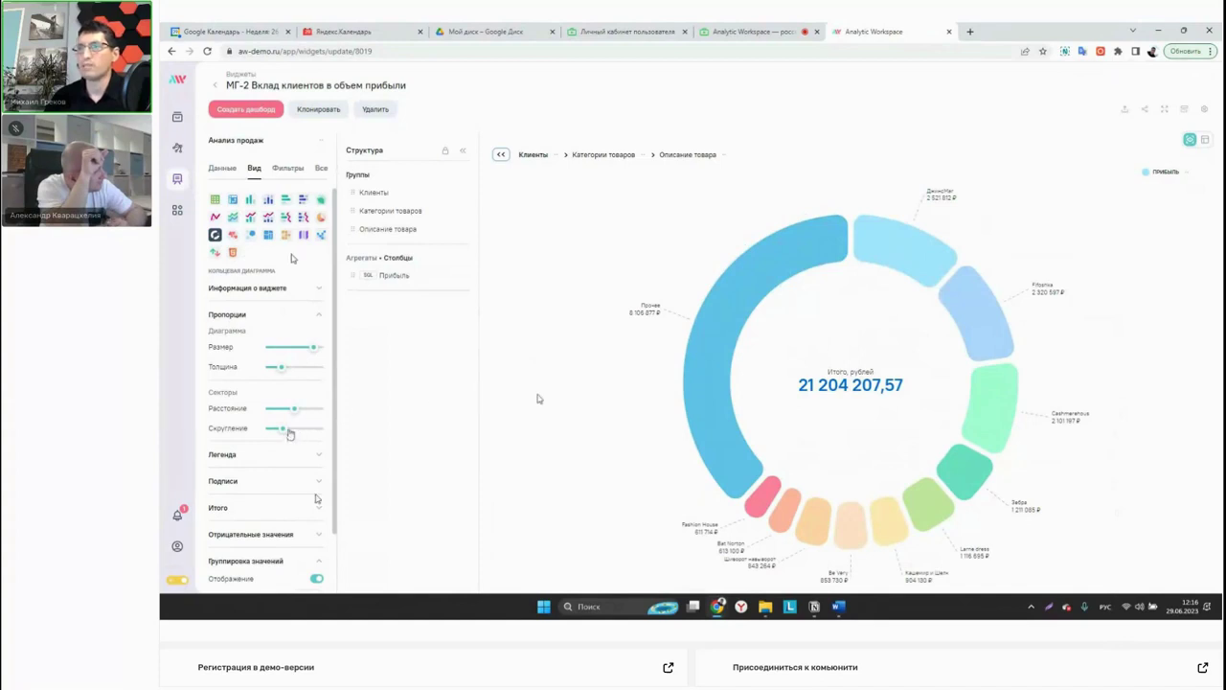
drag(282, 369, 296, 374)
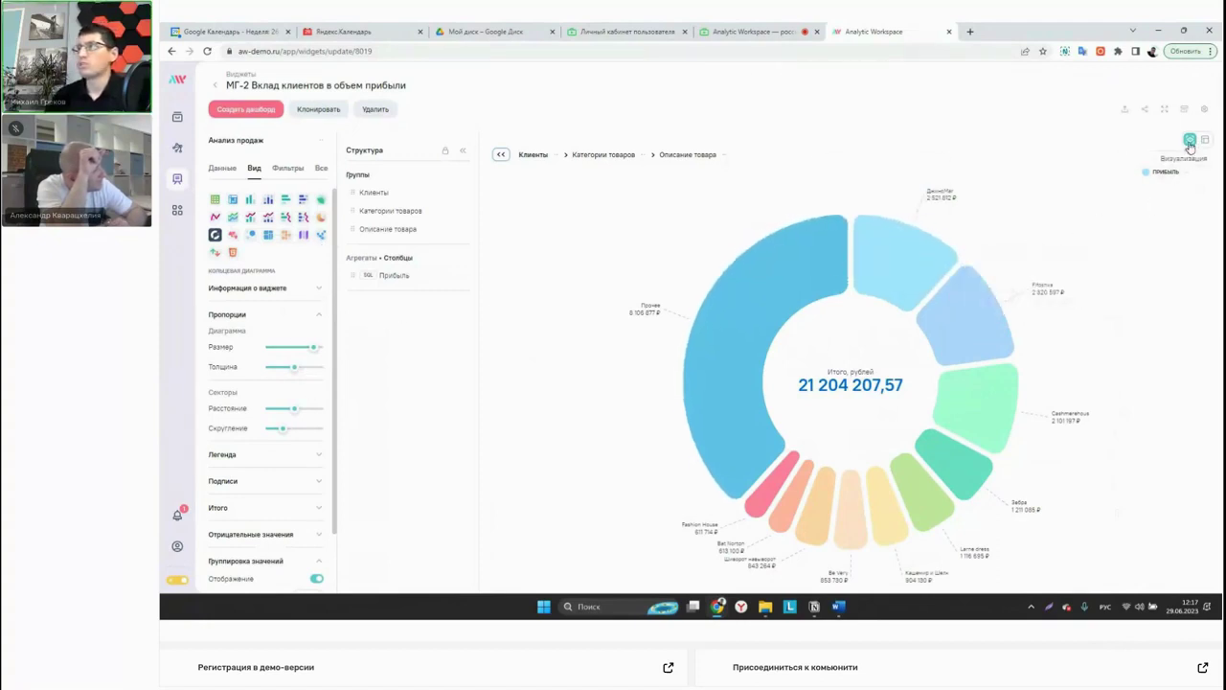
Examine the composition of the "Прочее" segment and look through the clients' profit in the widget's table view.
mouse_move(829, 270)
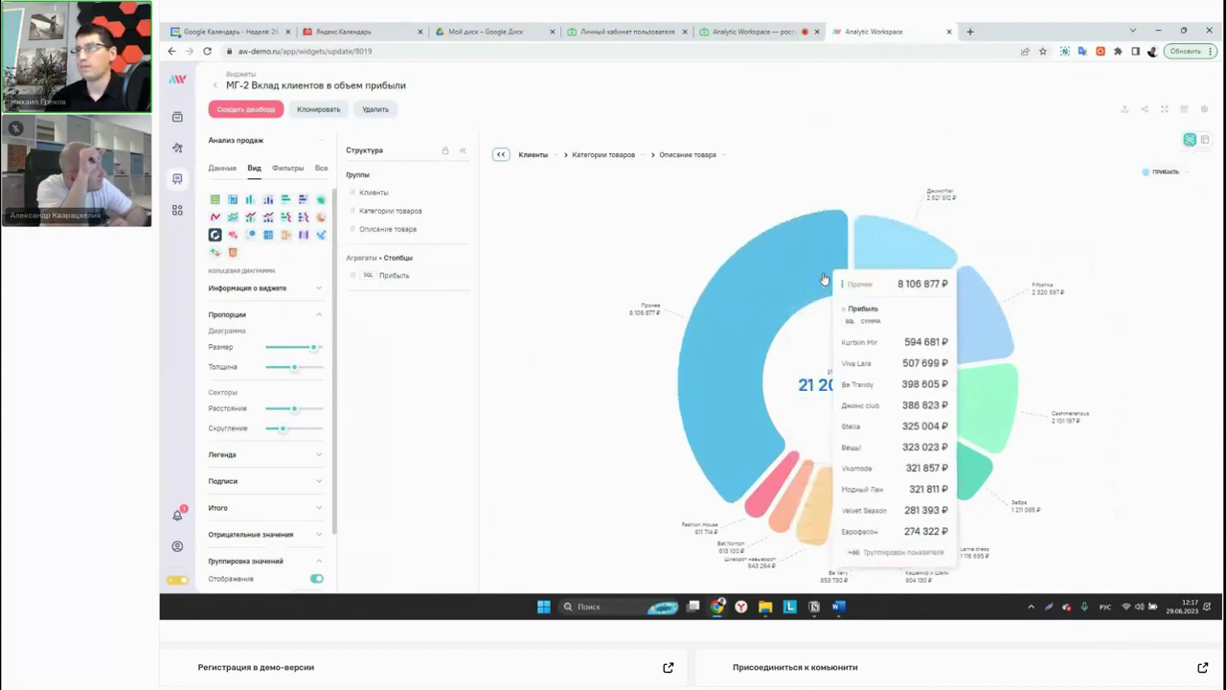
click(1204, 139)
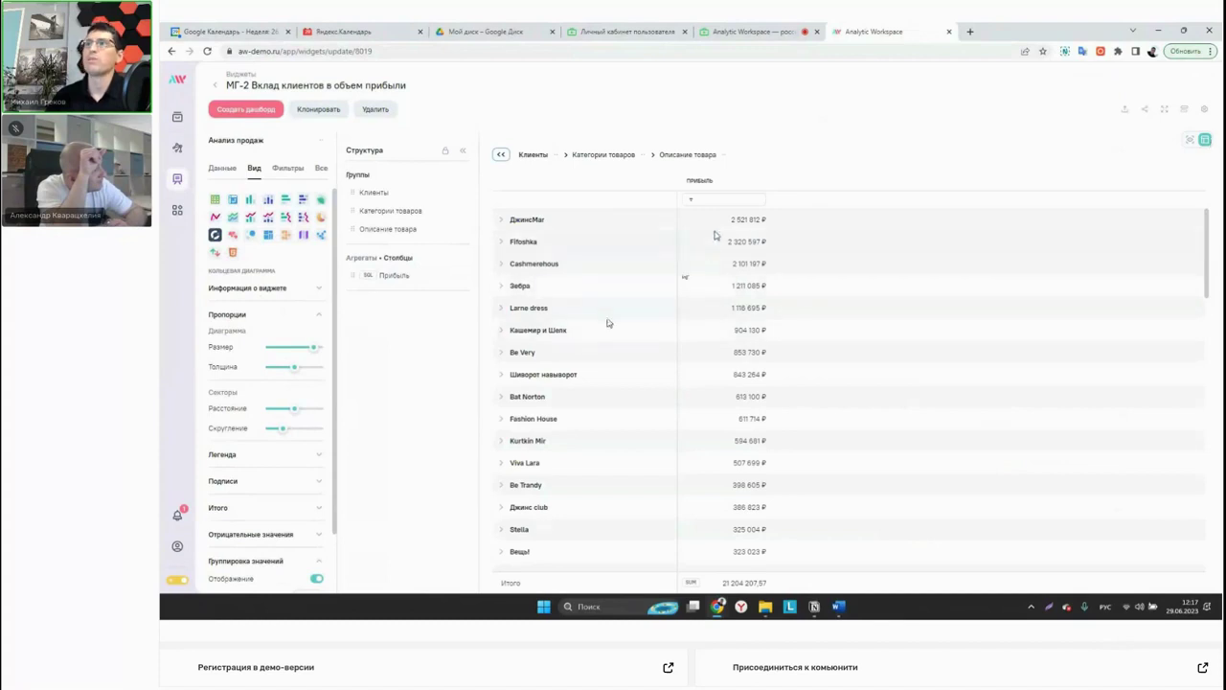
scroll(713, 264, down, 15)
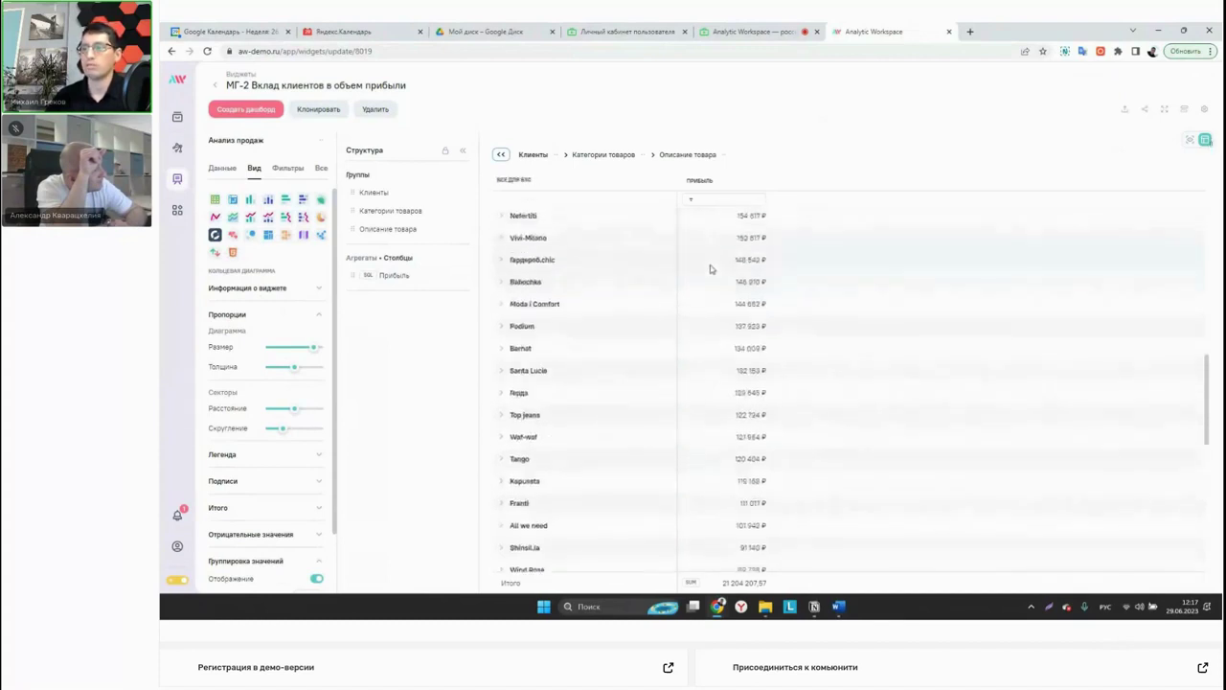
scroll(711, 269, up, 15)
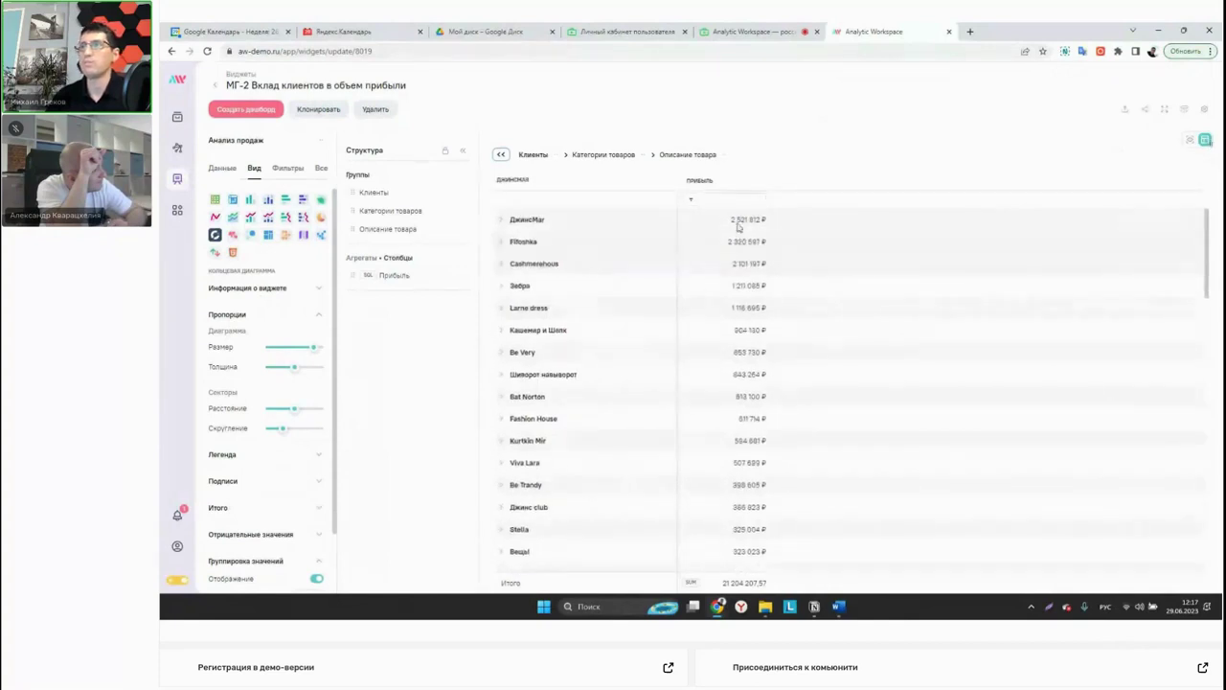
Expand the client "ДжинсМаг" in the table and, within it, the category "Мужская обувь".
click(501, 221)
click(516, 242)
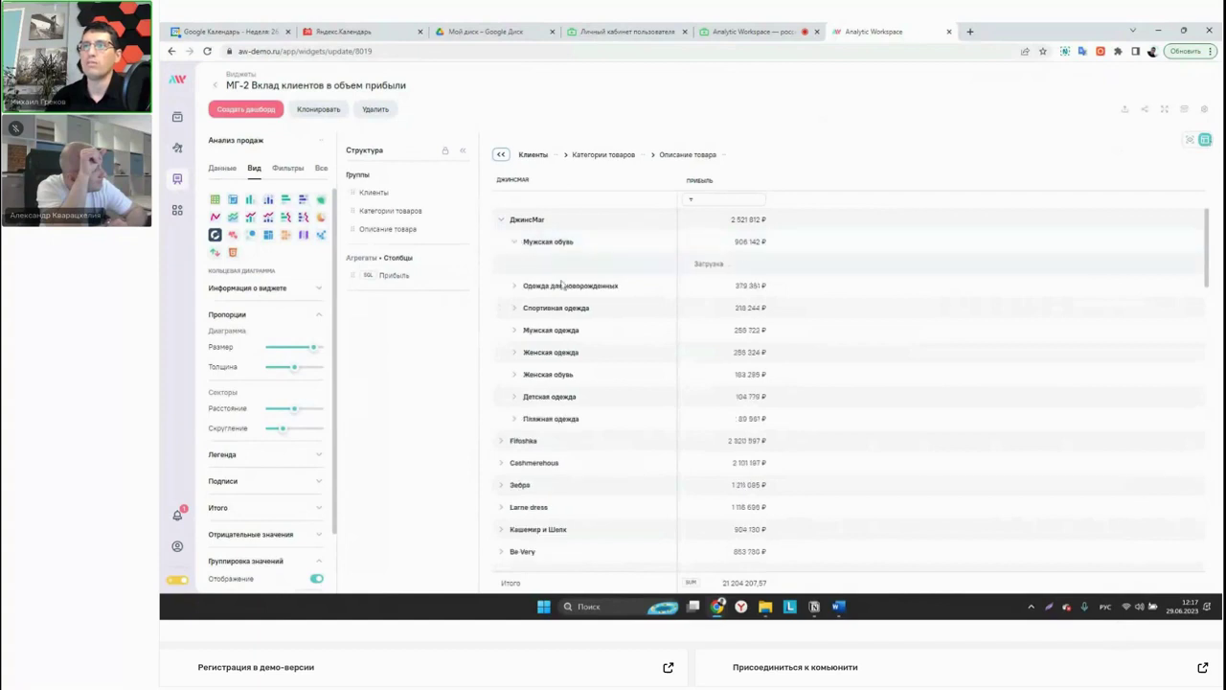
Place "Категории товаров" ahead of "Клиенты" in the grouping order and return the widget to its donut chart view.
drag(581, 161, 532, 158)
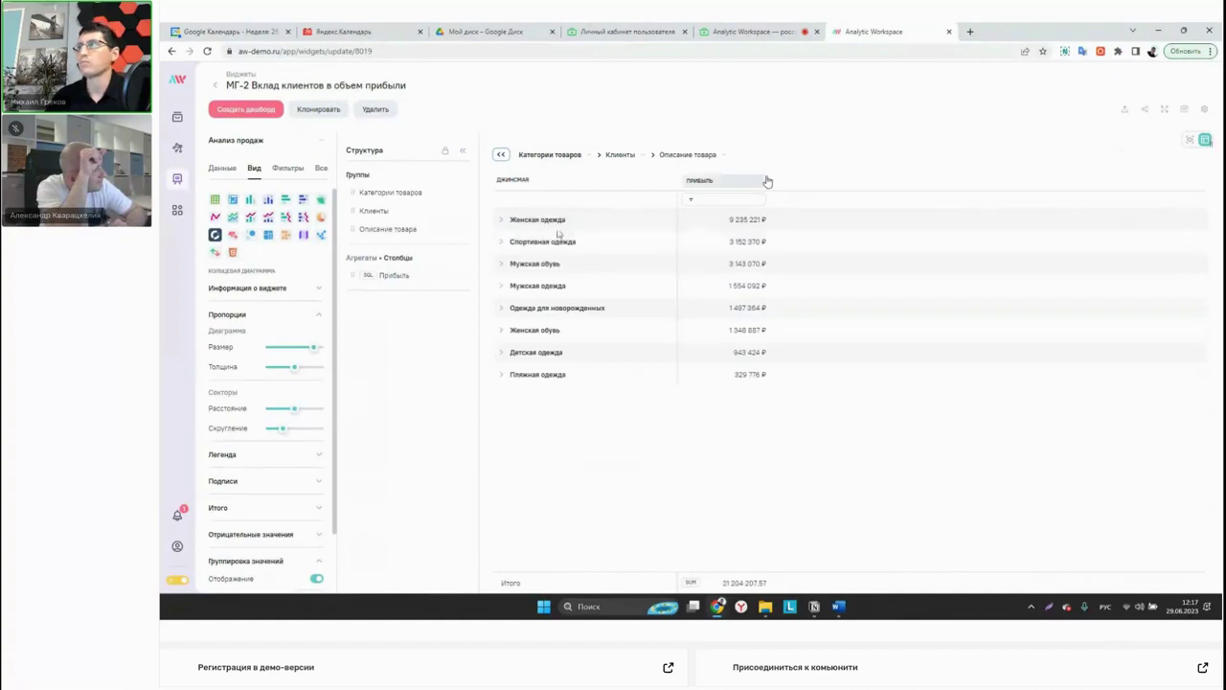
click(1190, 139)
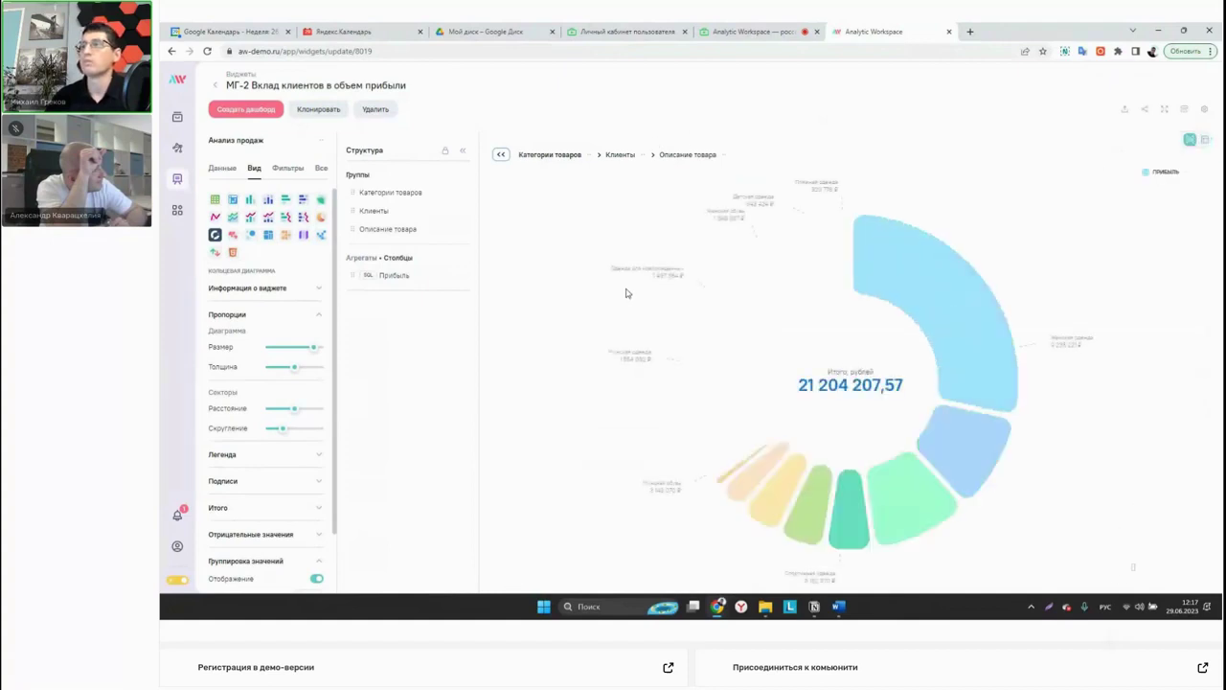
mouse_move(653, 271)
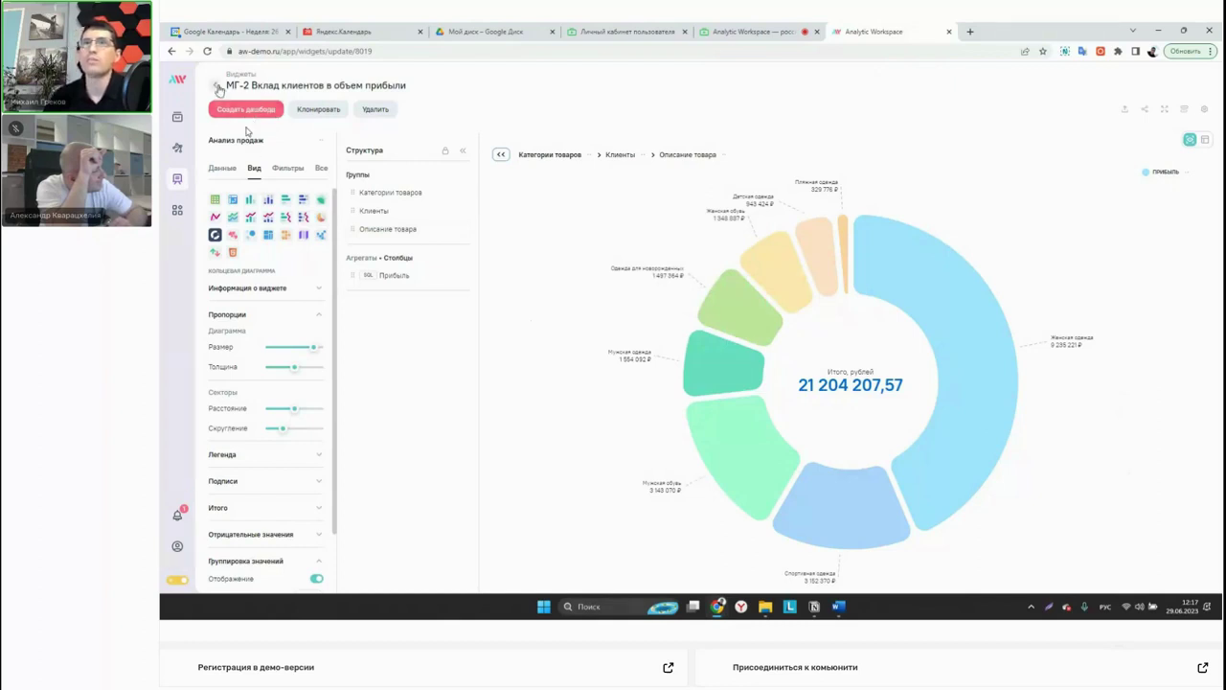
Open the dashboard "МГ Анализ показателей продаж по Компании" from the dashboard registry and show its "Ключевые показатели" page.
click(176, 213)
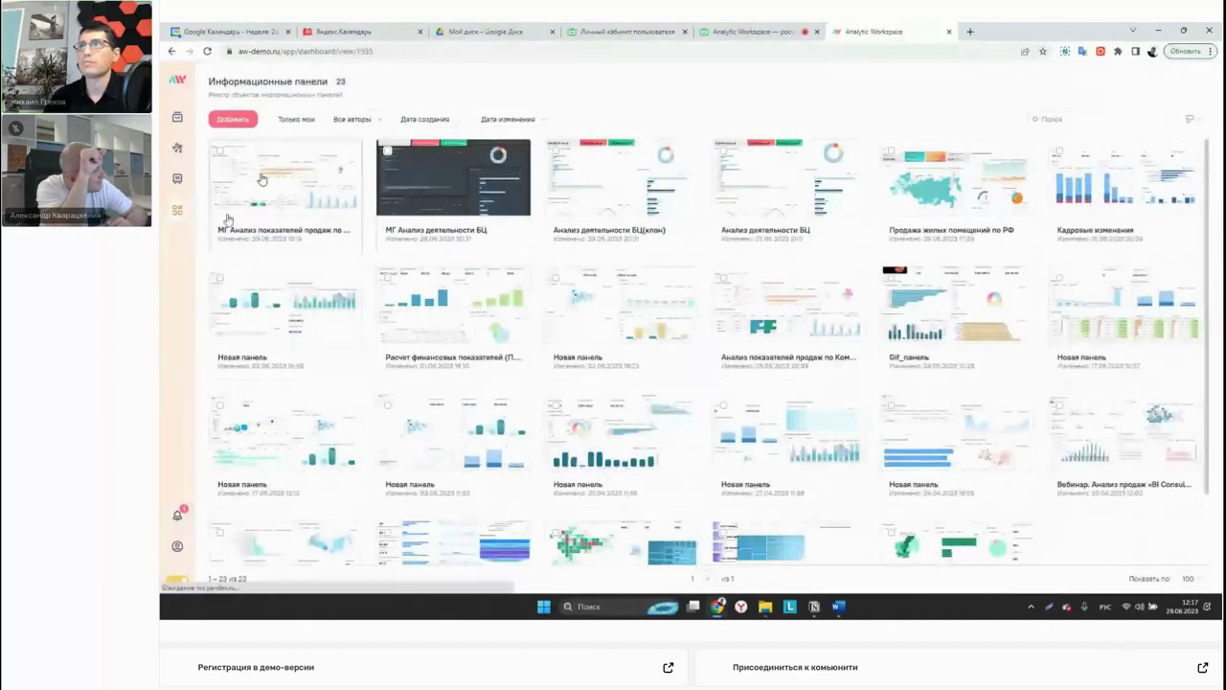
click(230, 221)
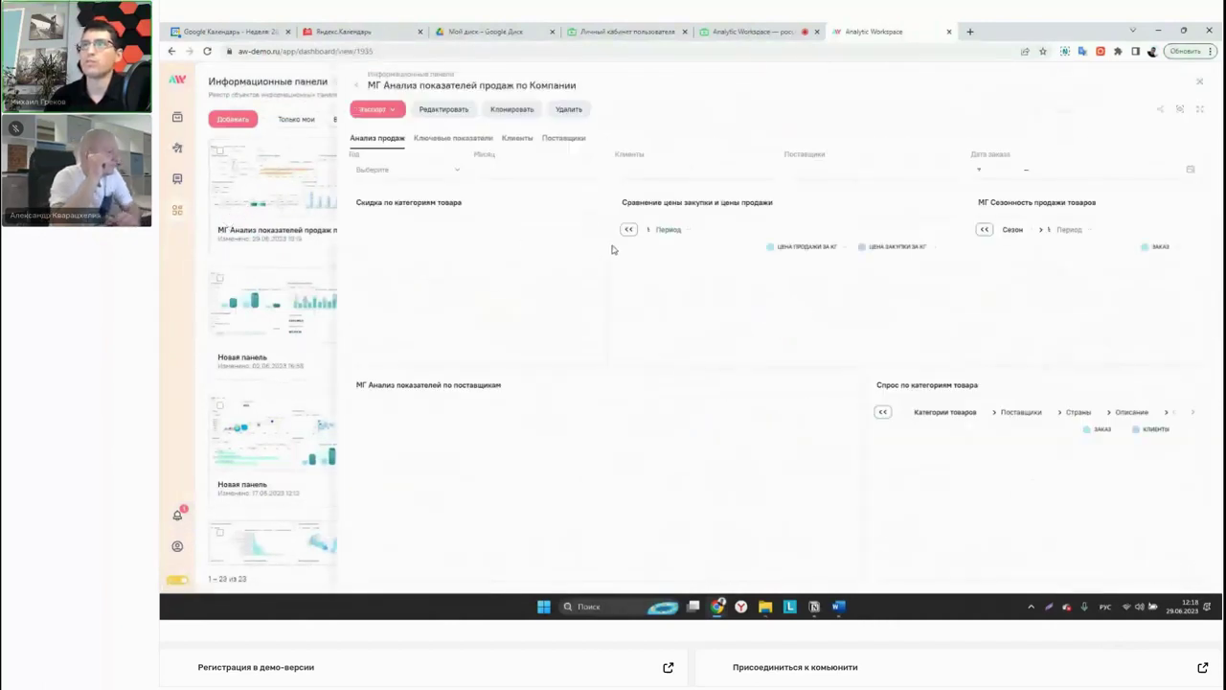
click(460, 138)
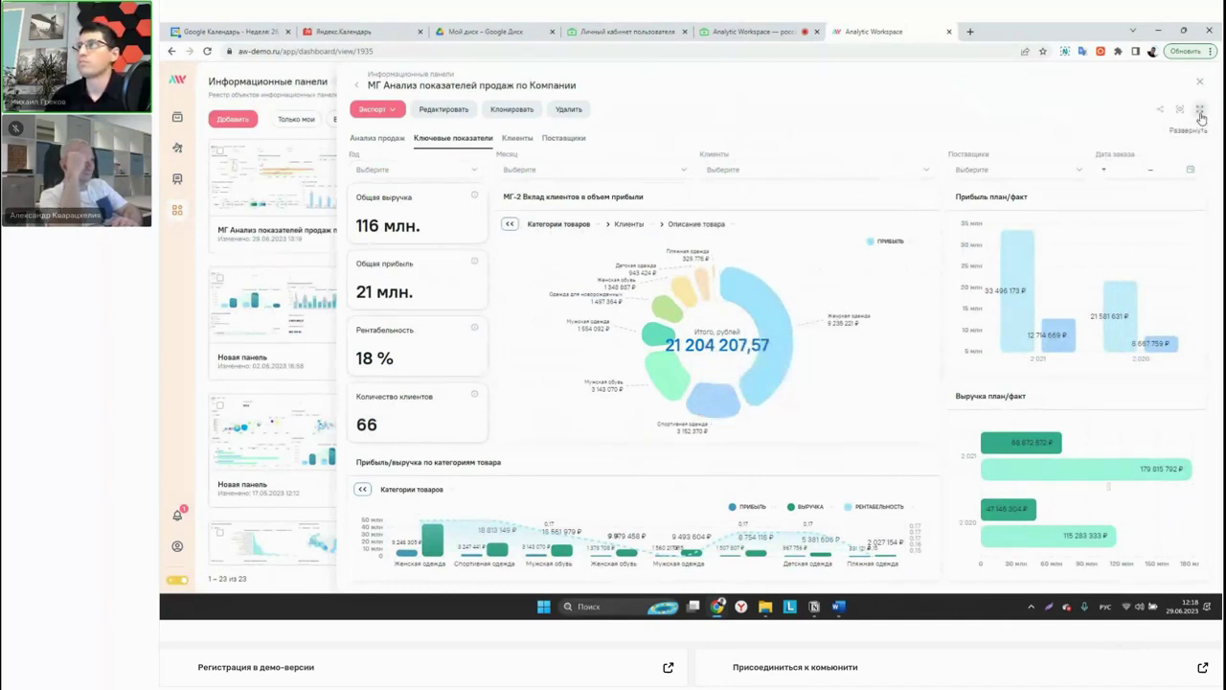
Copy the dashboard's share link and open it in a new browser tab.
click(1161, 111)
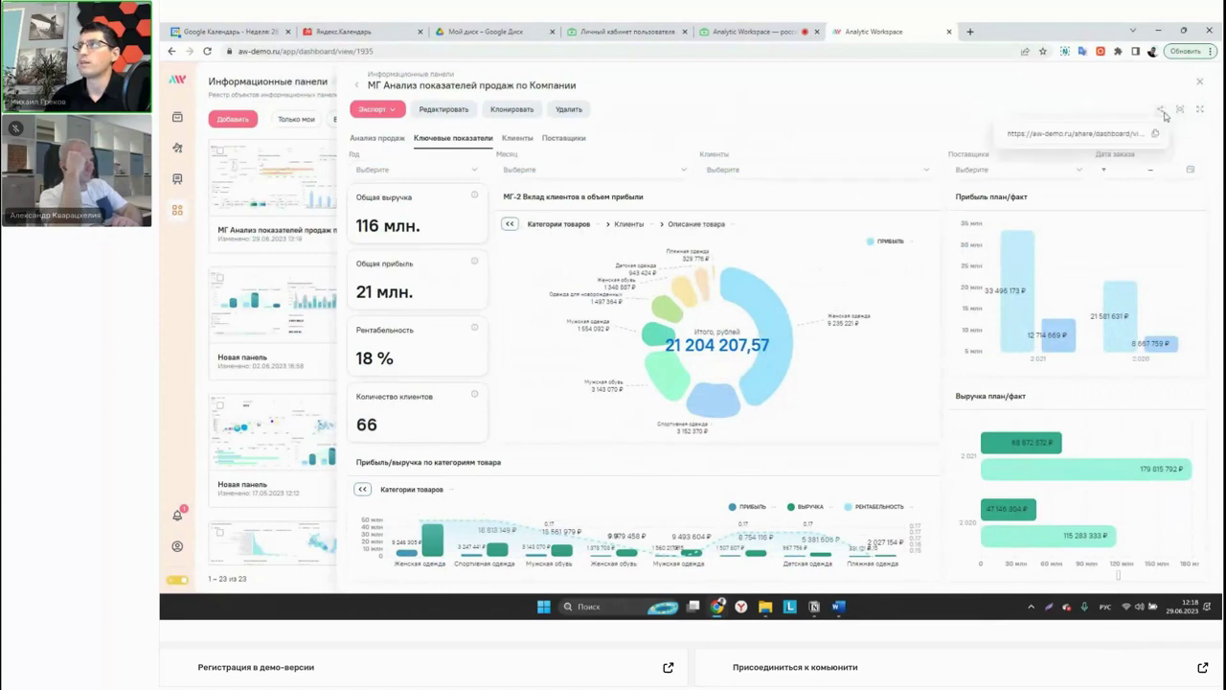
click(1154, 136)
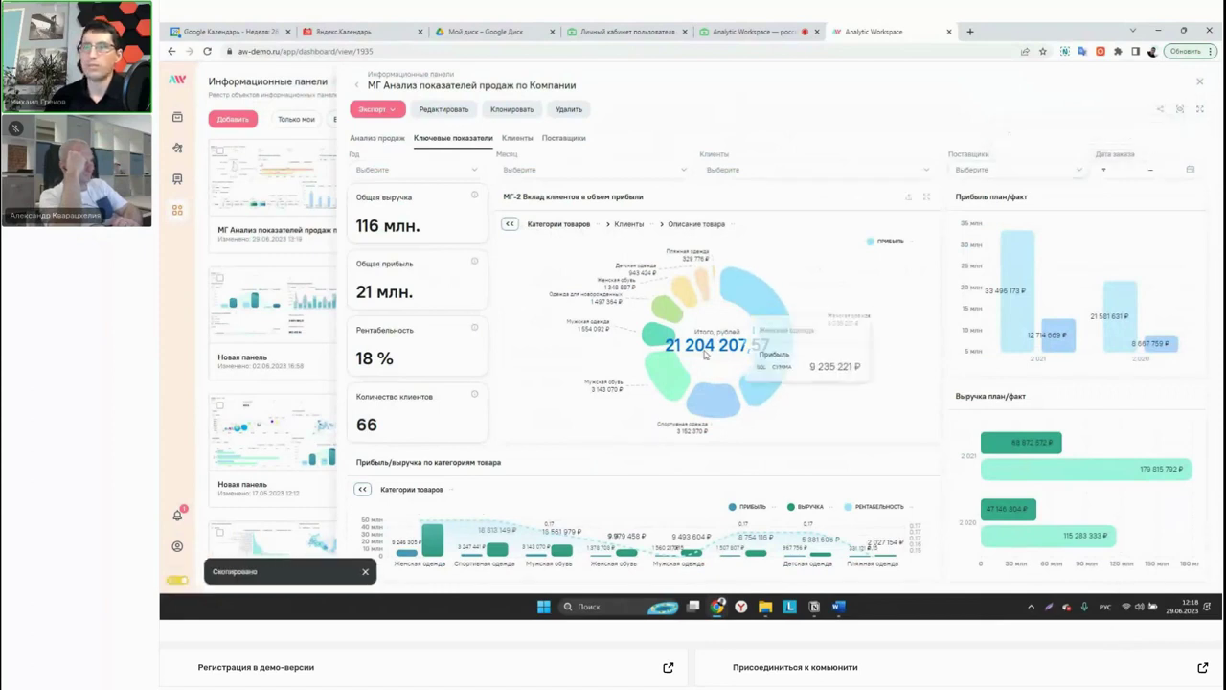
click(969, 32)
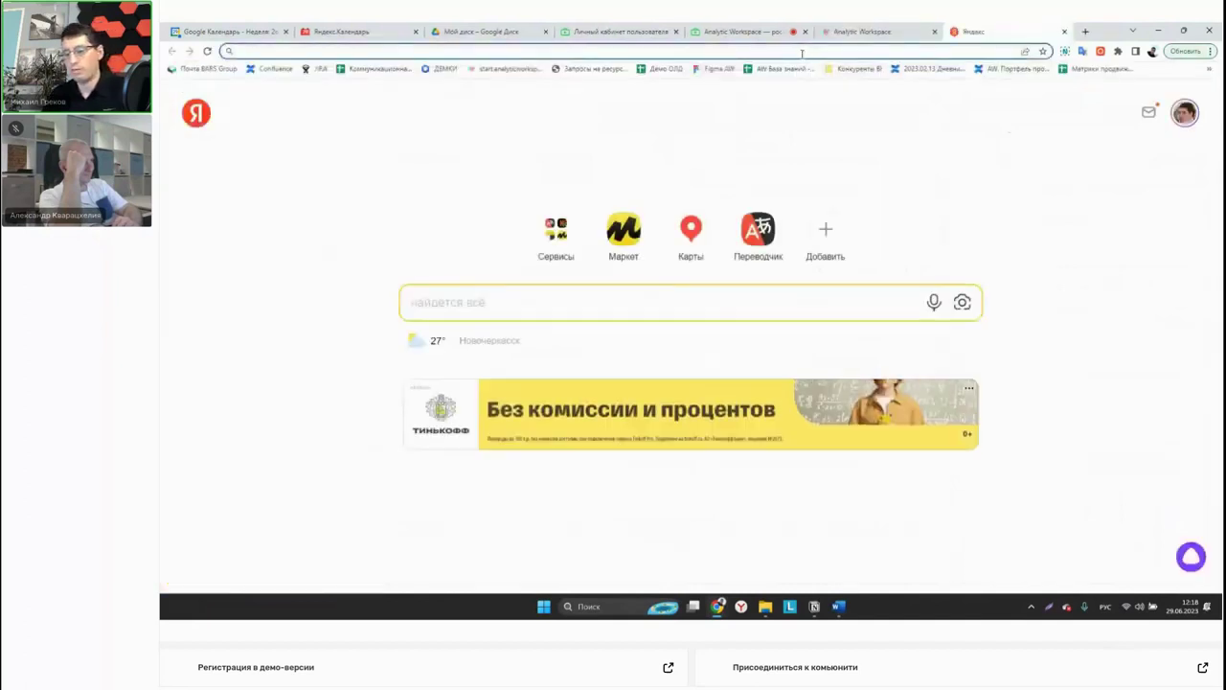
key(ctrl+v)
key(Return)
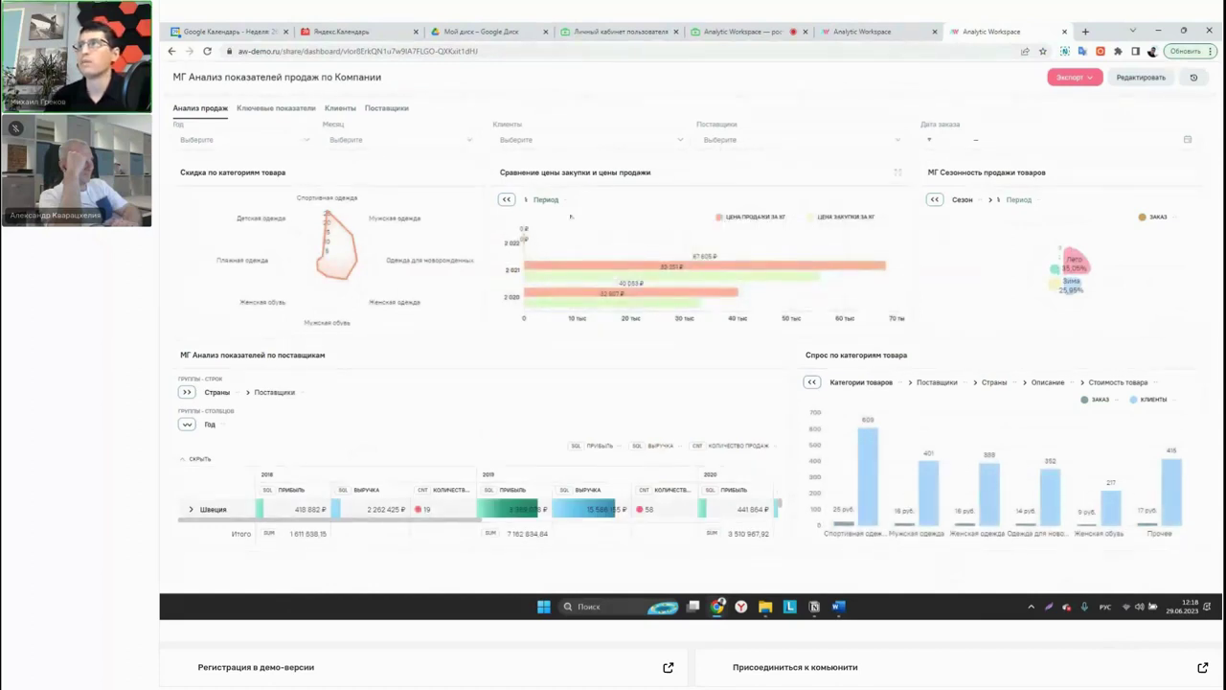
Check the shared dashboard's PDF and PNG export options and view its "Ключевые показатели" page.
click(1092, 79)
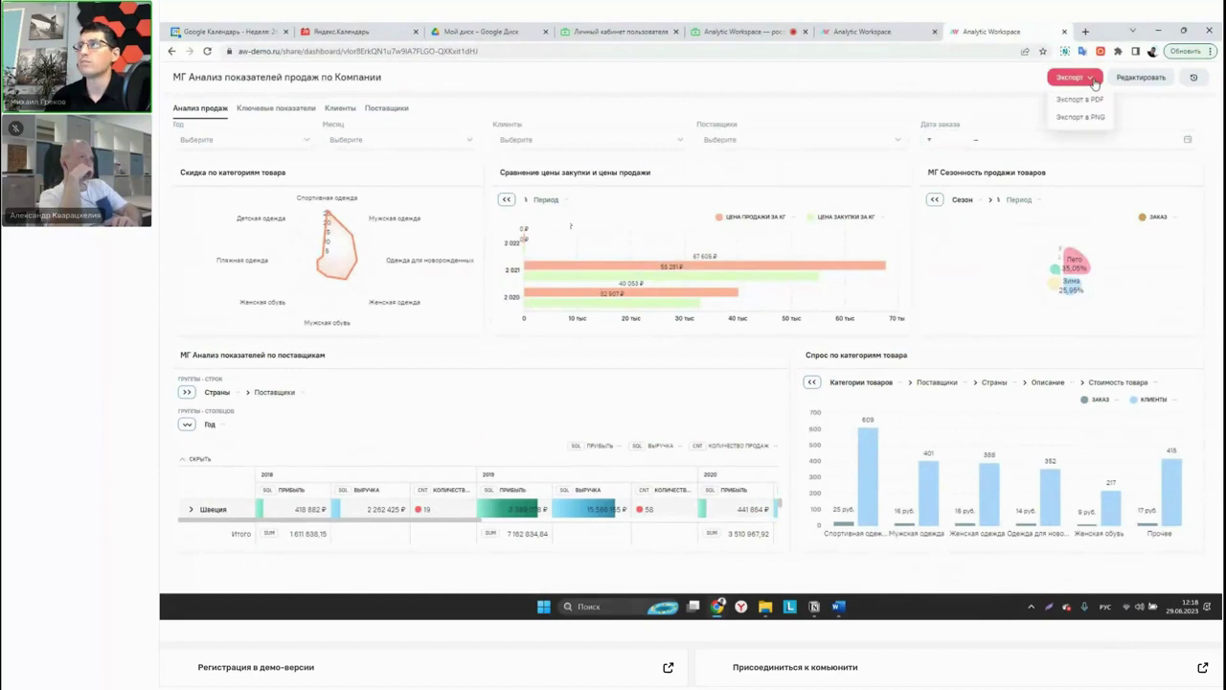
click(1095, 117)
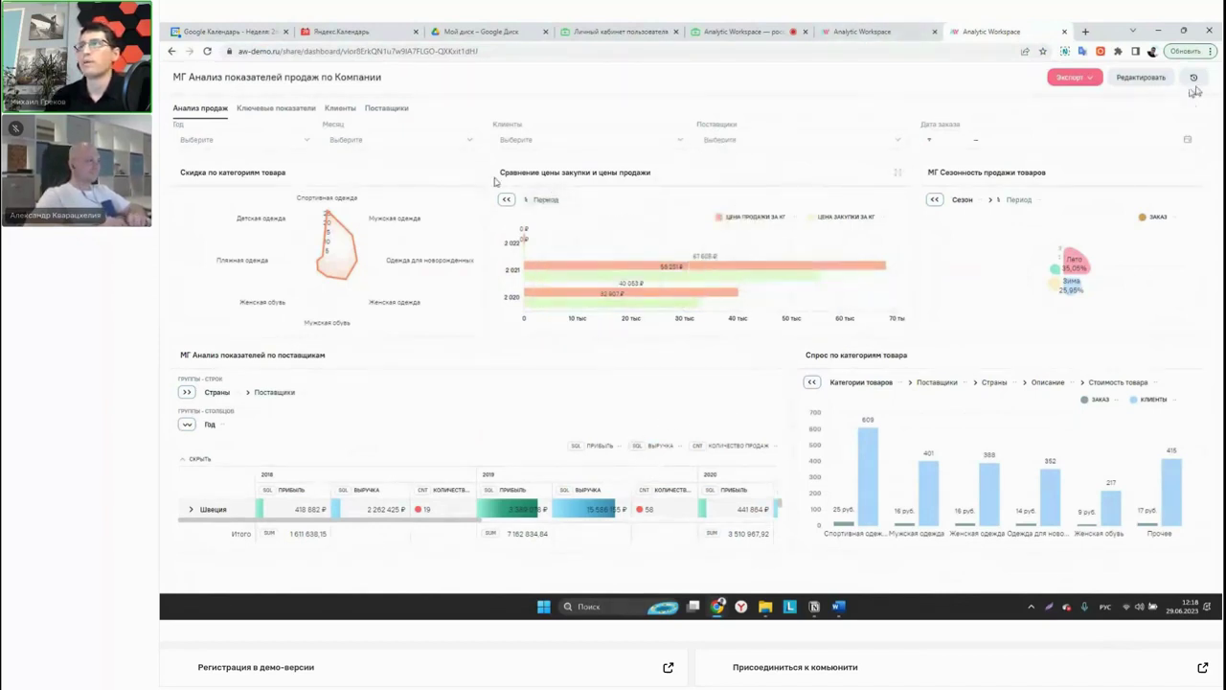
click(288, 112)
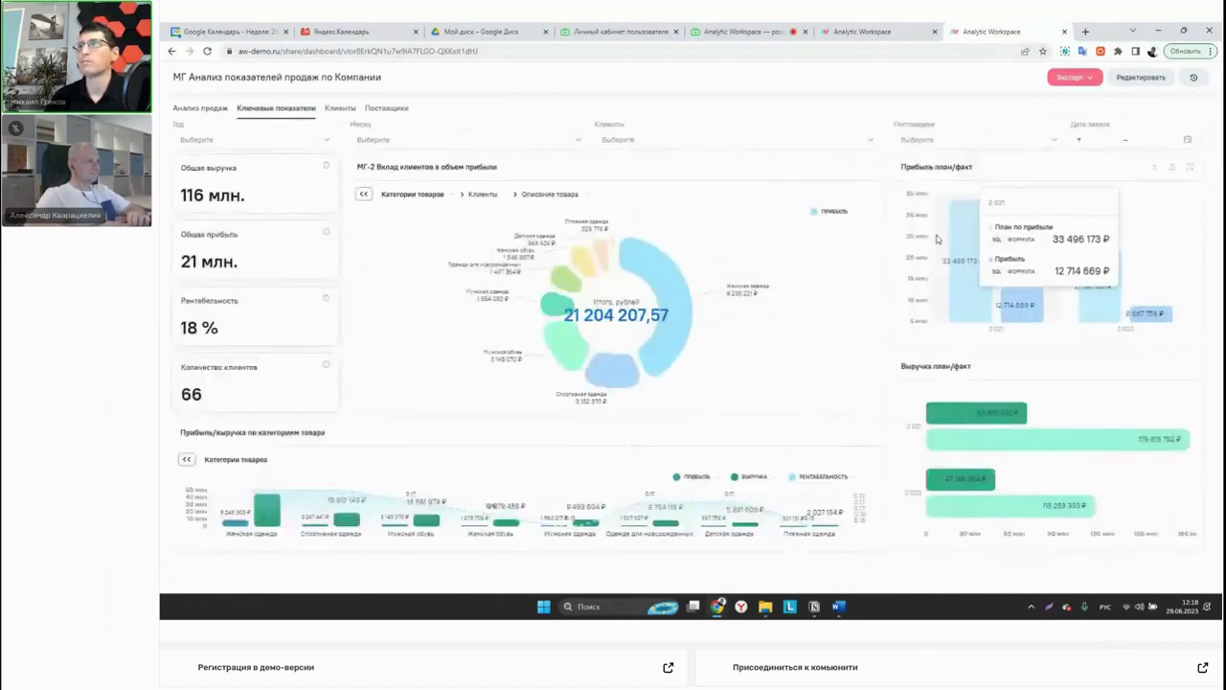
Return to the original dashboard's "Анализ продаж" page and hide the grouping controls of the "МГ Анализ показателей по поставщикам" widget.
click(840, 36)
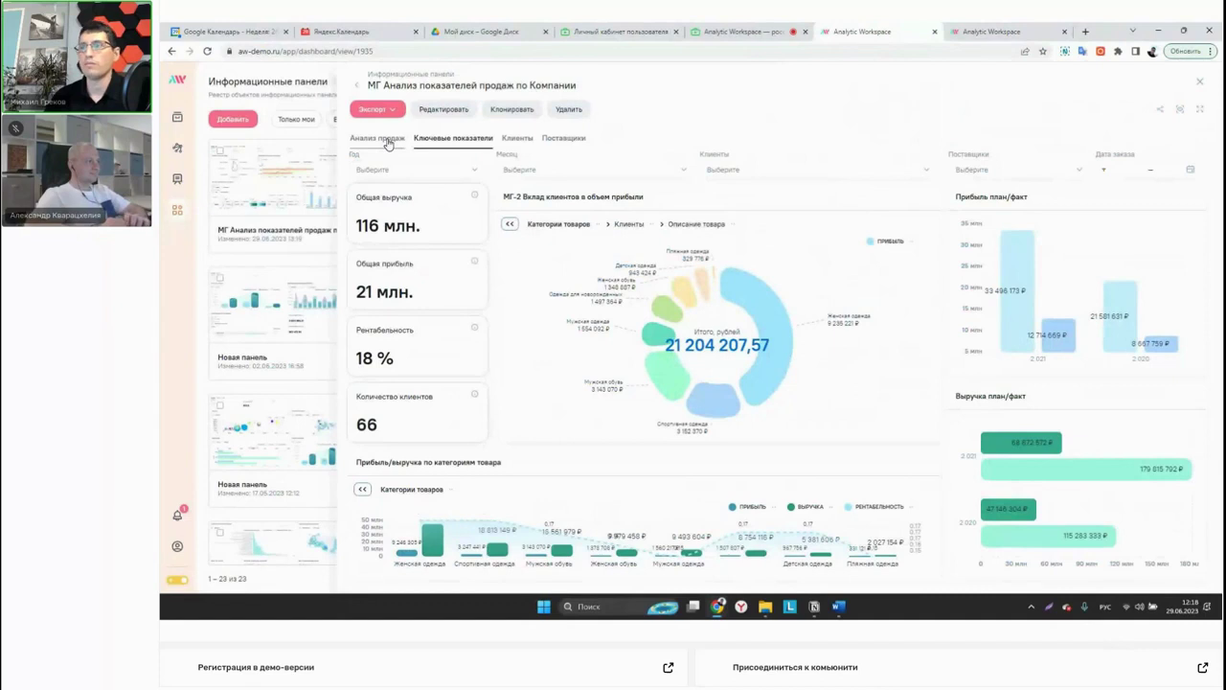
click(388, 141)
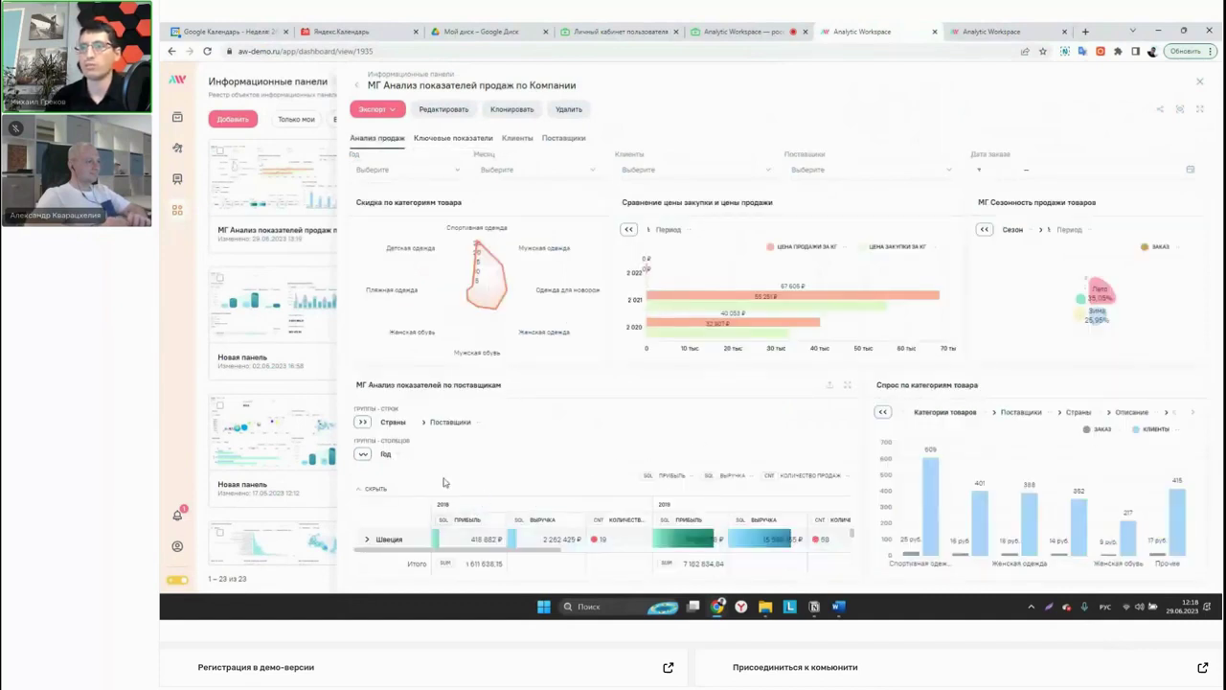
click(371, 488)
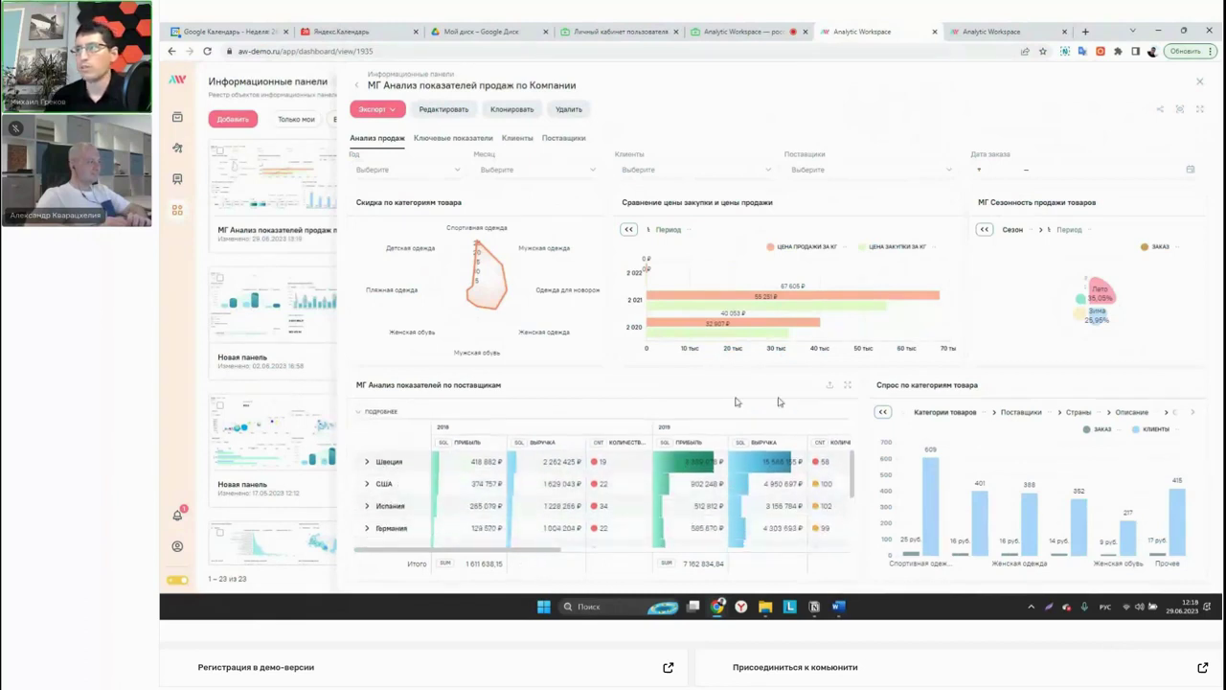
Put the dashboard into edit mode and open the "МГ Анализ показателей по поставщикам" widget in the widget editor.
click(446, 111)
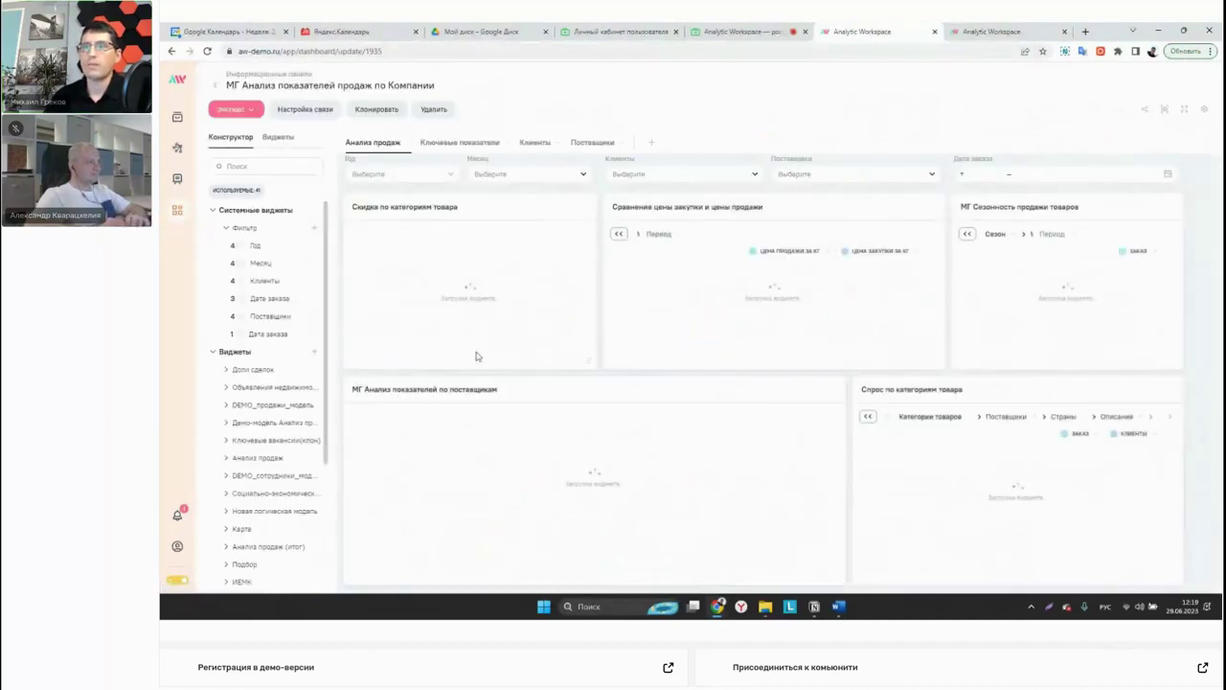
click(462, 411)
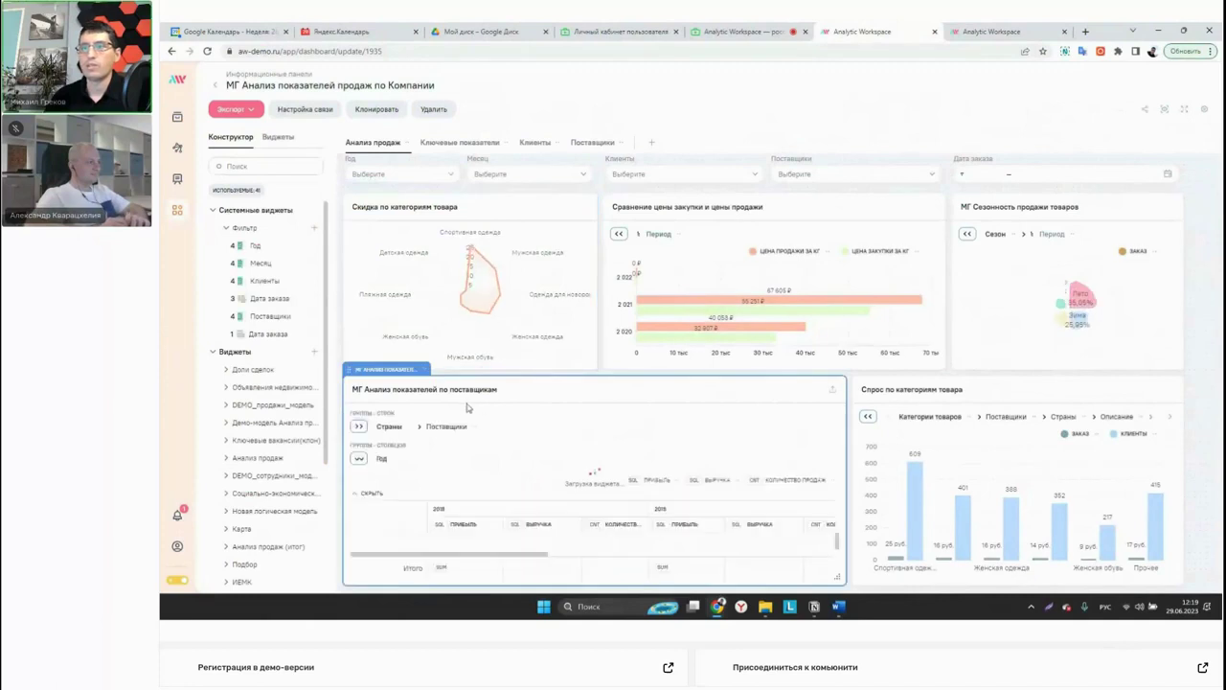
click(426, 372)
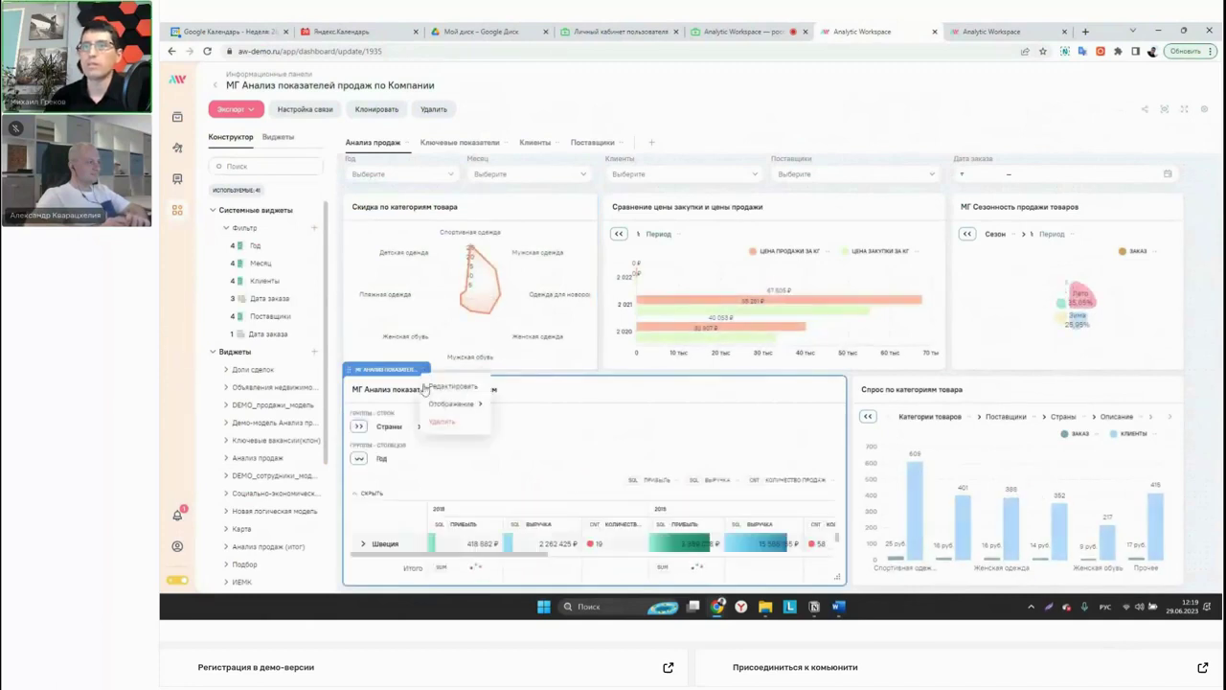
click(475, 391)
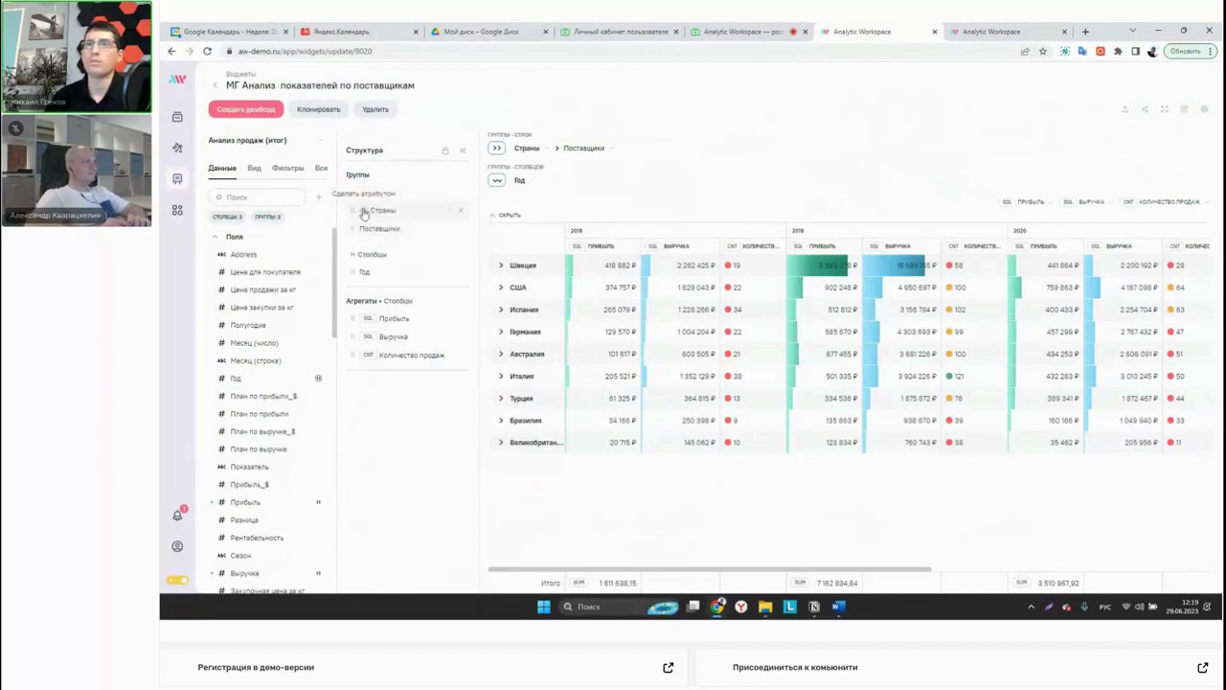
Search the model fields for "това" and add "Категории товаров" to the pivot table's row groups.
click(247, 197)
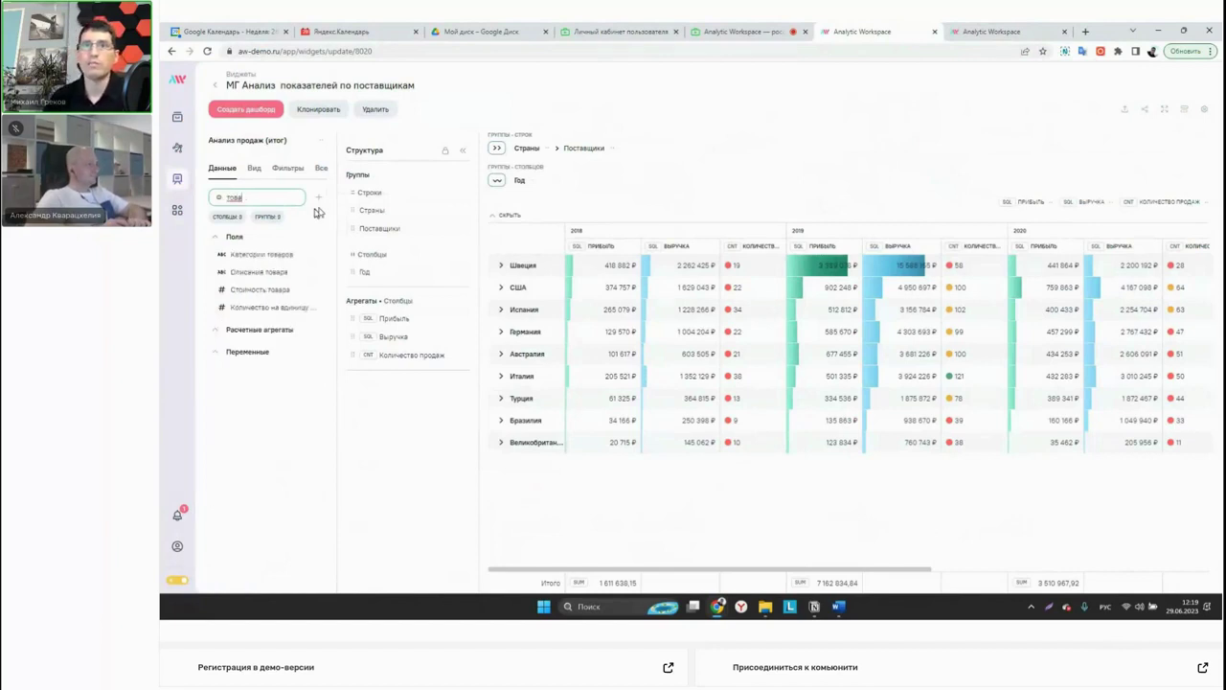
mouse_move(273, 255)
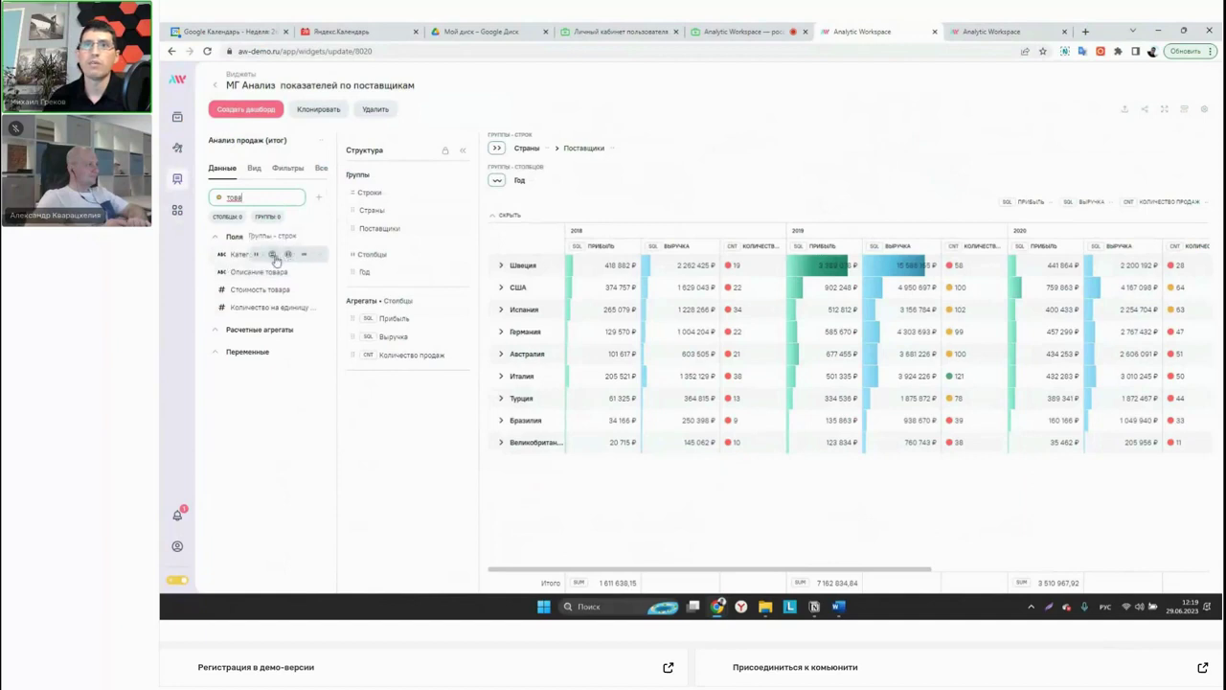
click(271, 255)
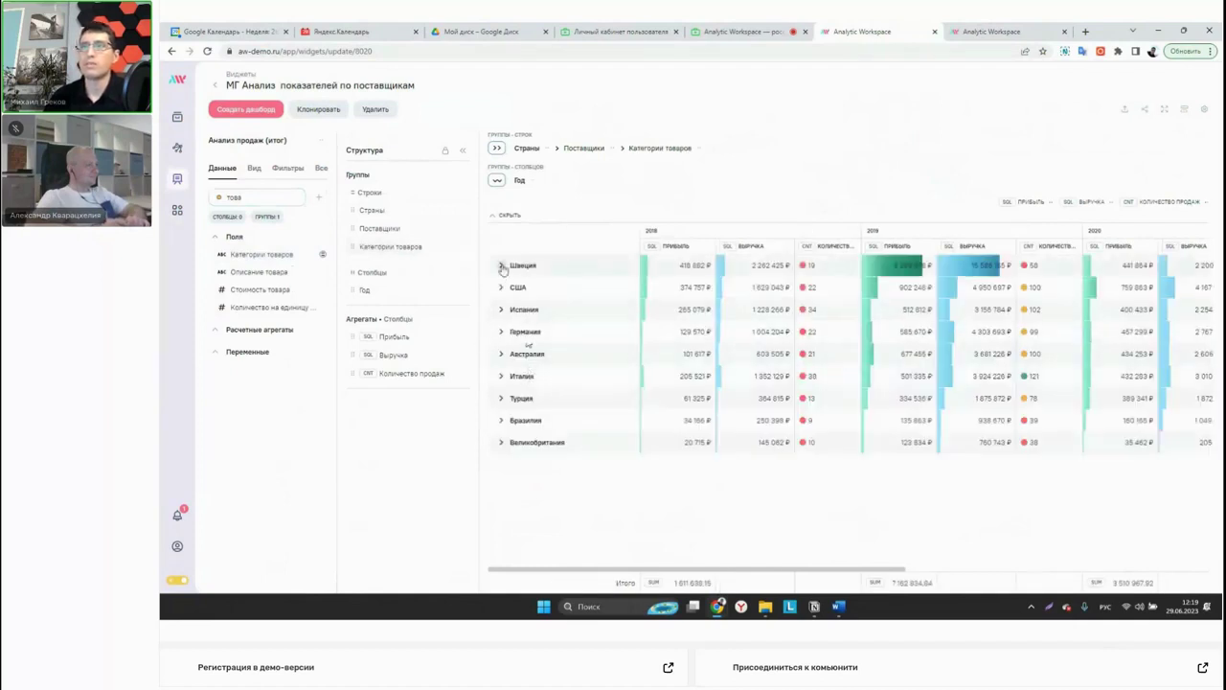
Drill into "Швеция" and its supplier Lindex to view the product categories, and collapse both levels again.
click(501, 266)
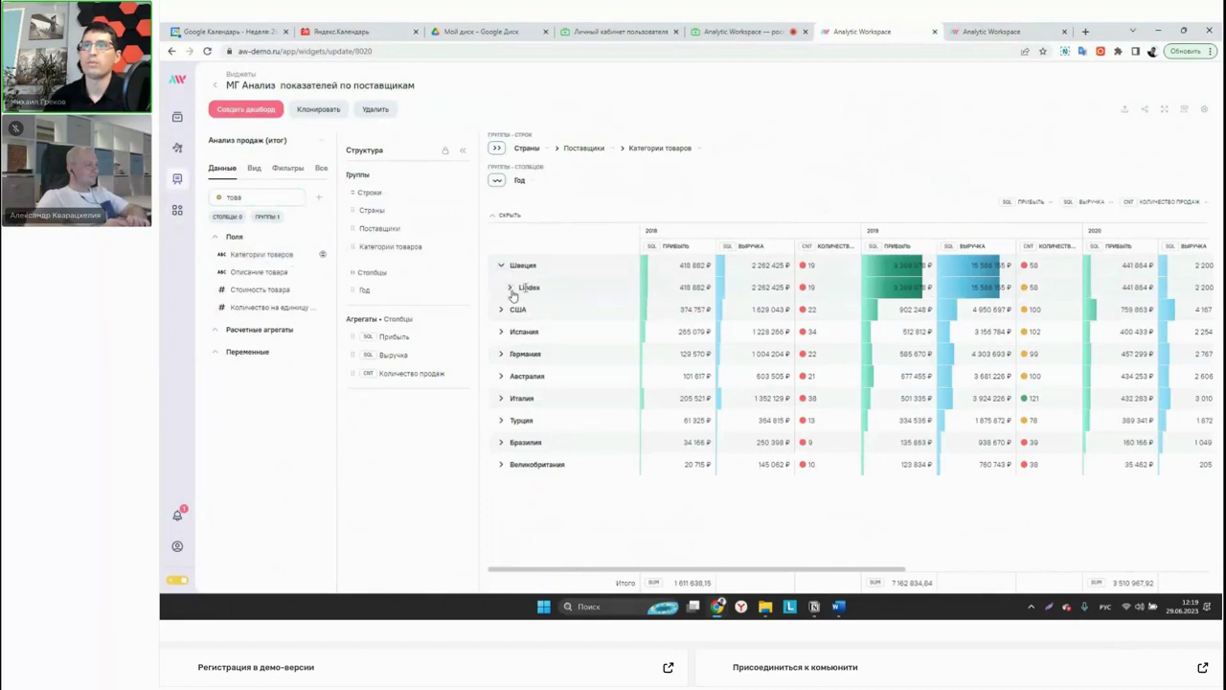
click(509, 288)
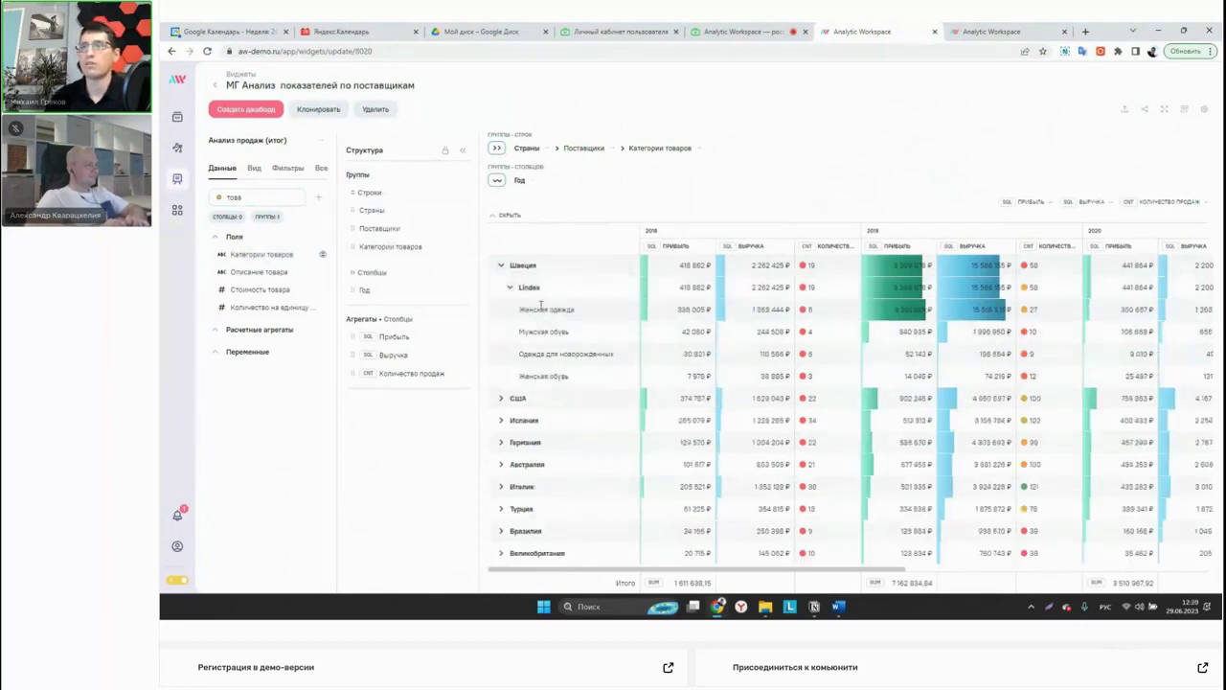
click(509, 288)
click(500, 264)
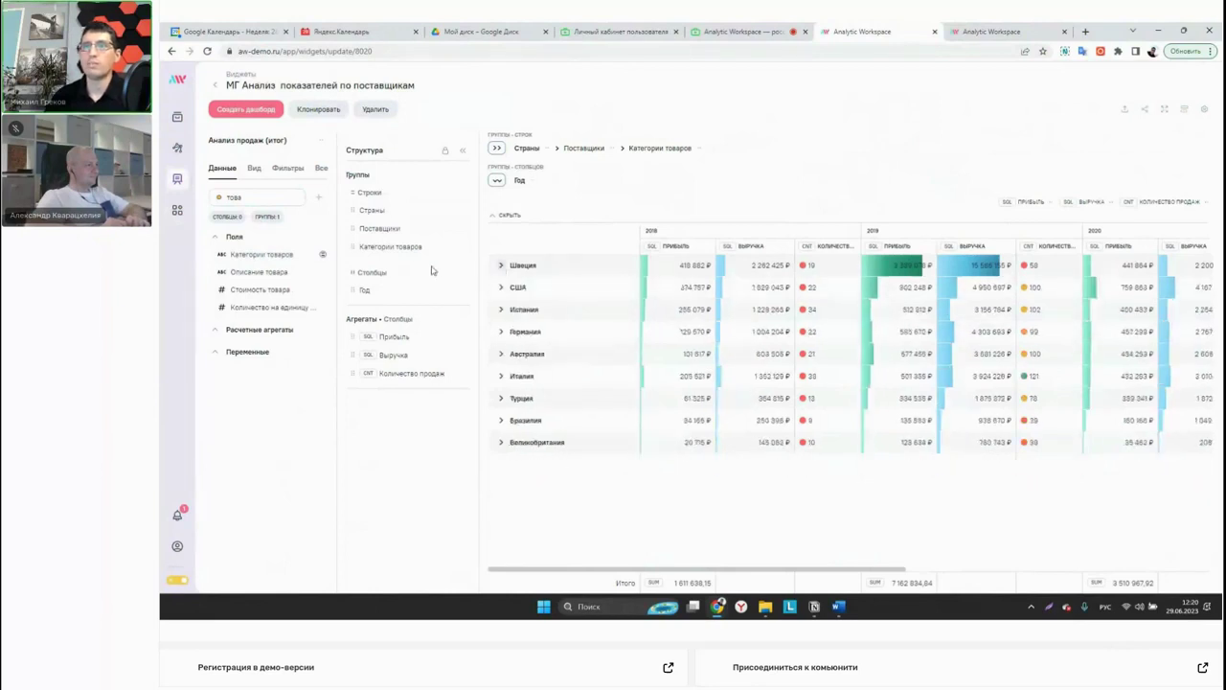
Make "Категории товаров" the first row group, and drill through "Женская одежда" to the suppliers of "США" before collapsing the category.
drag(355, 246, 356, 198)
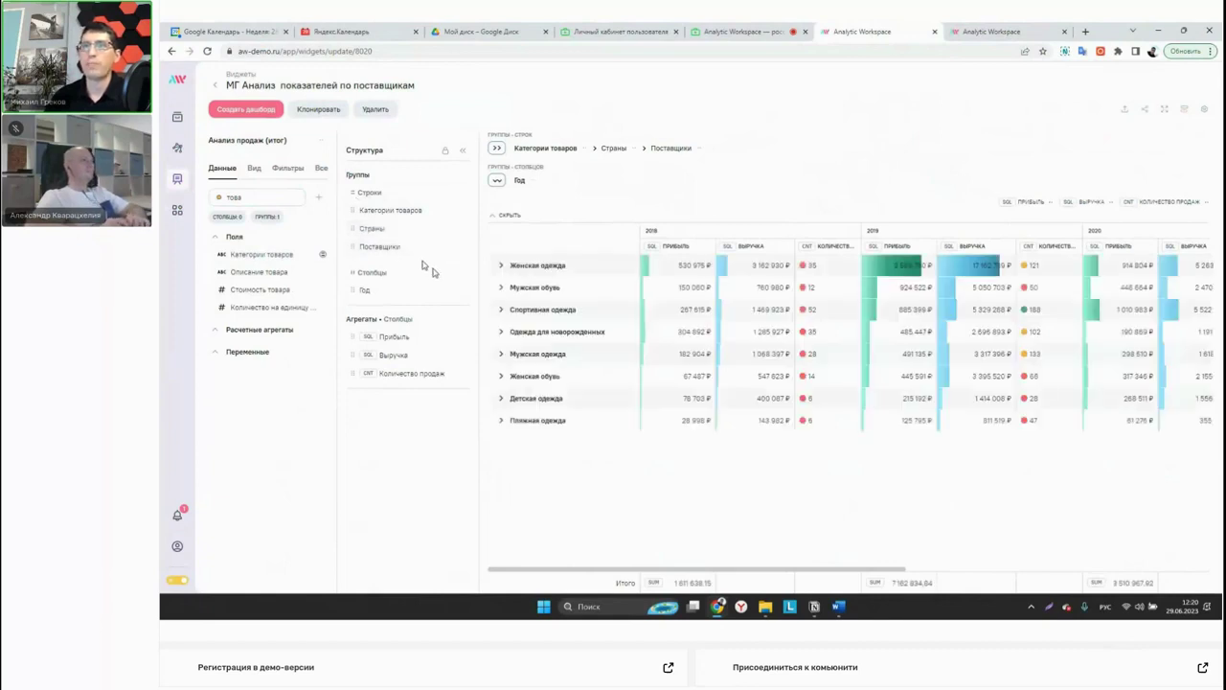
click(499, 266)
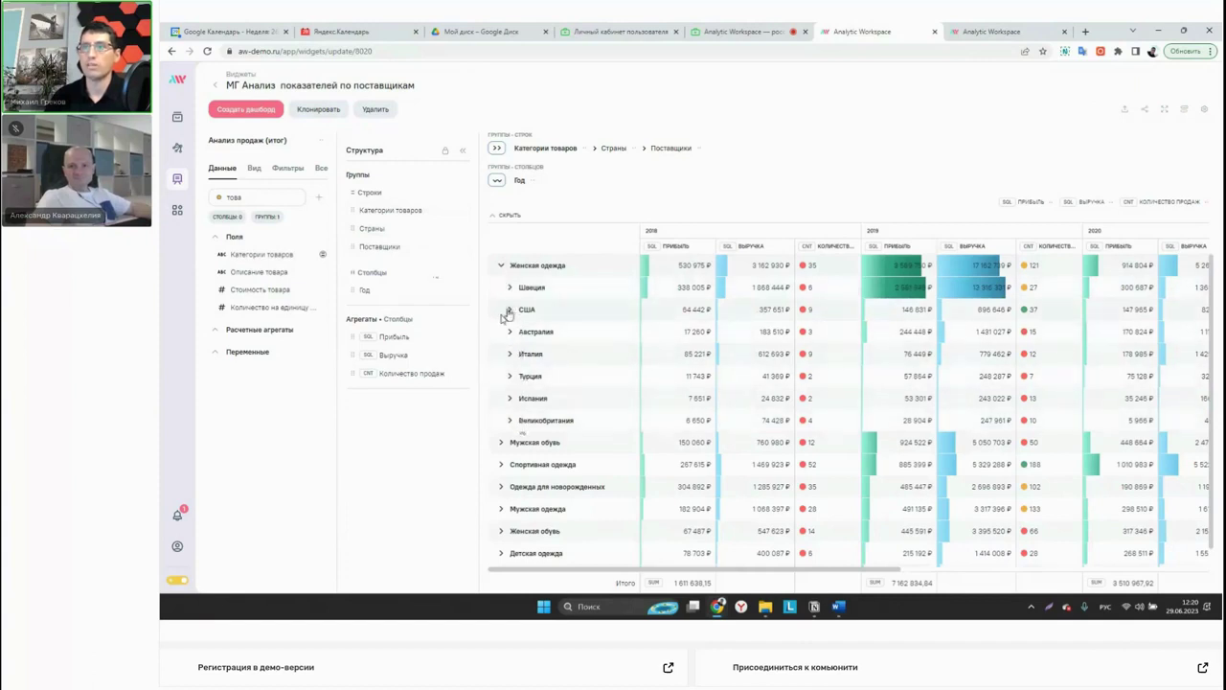
click(508, 312)
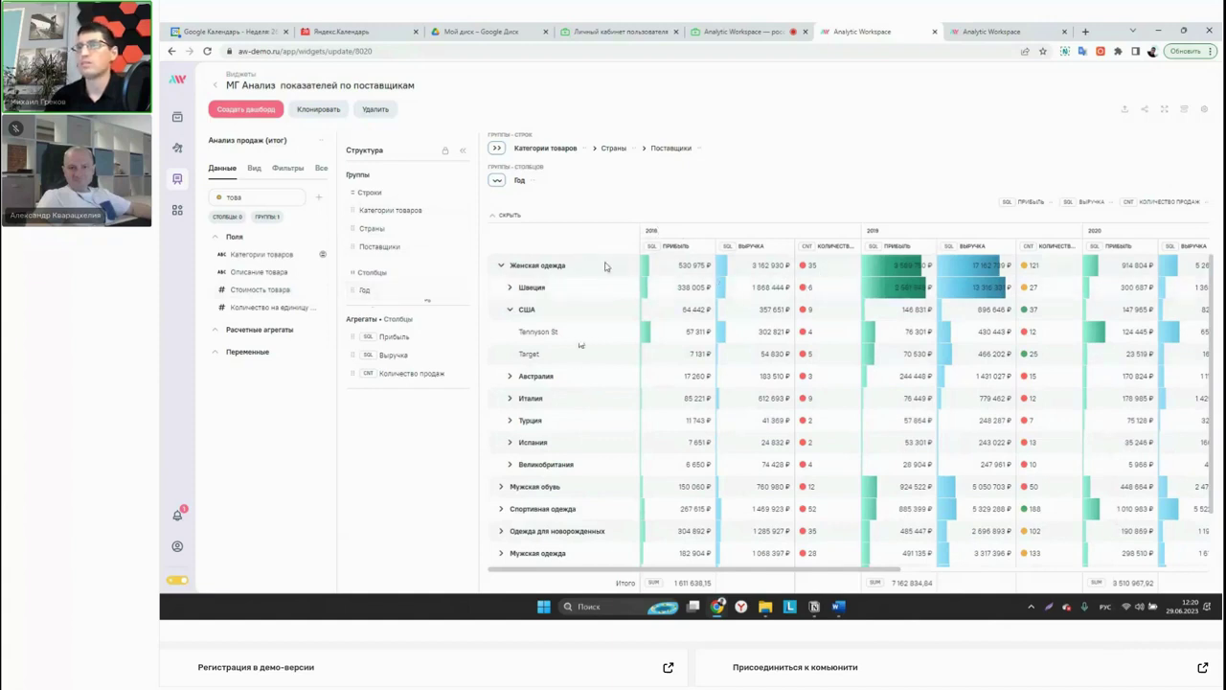
click(500, 266)
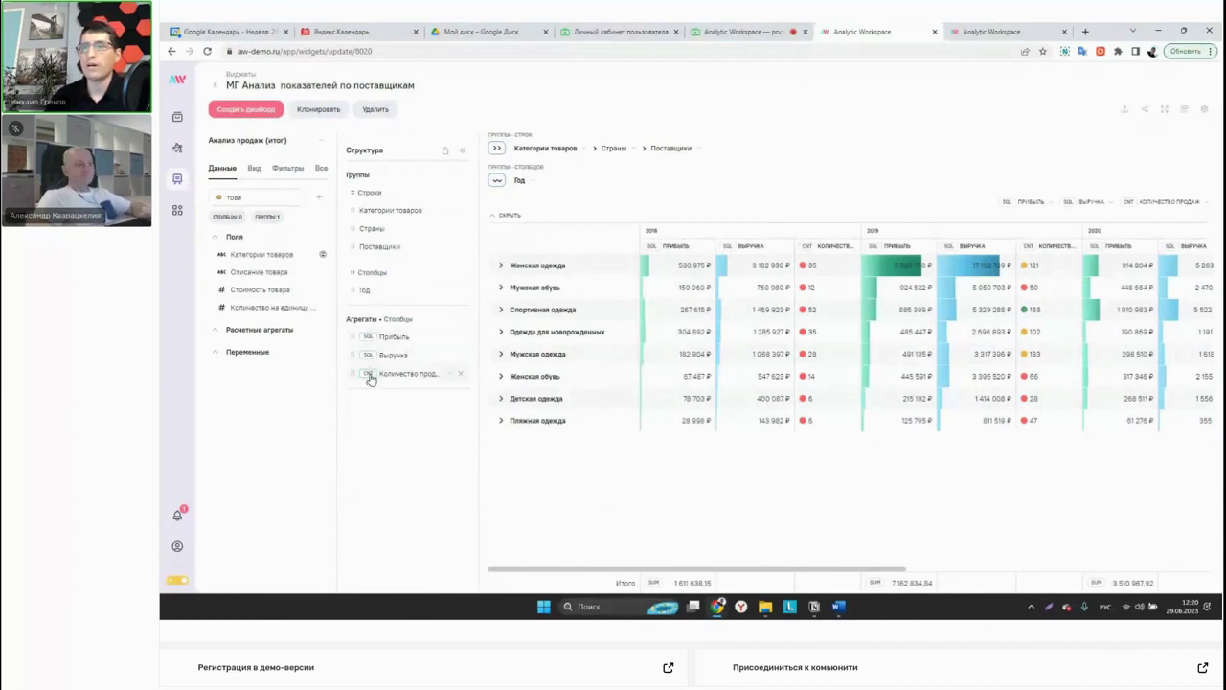
Open the aggregation settings of the "Прибыль" aggregate and examine the sum function in its intermediate value formula.
click(452, 337)
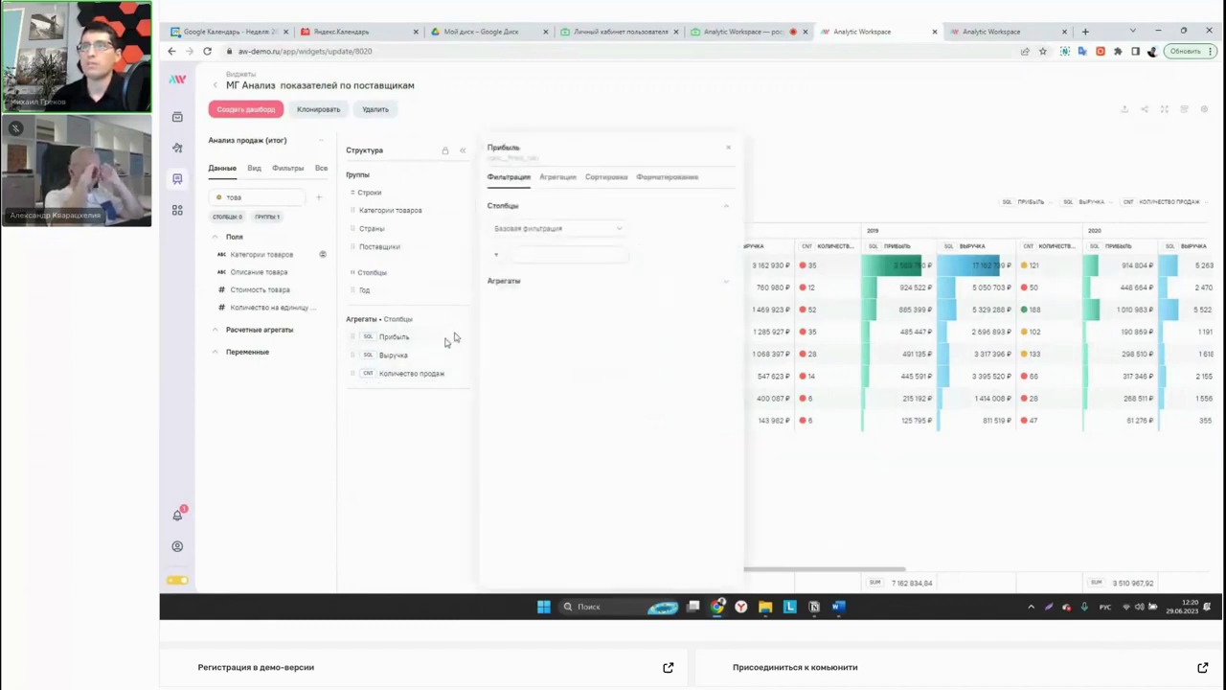
click(545, 179)
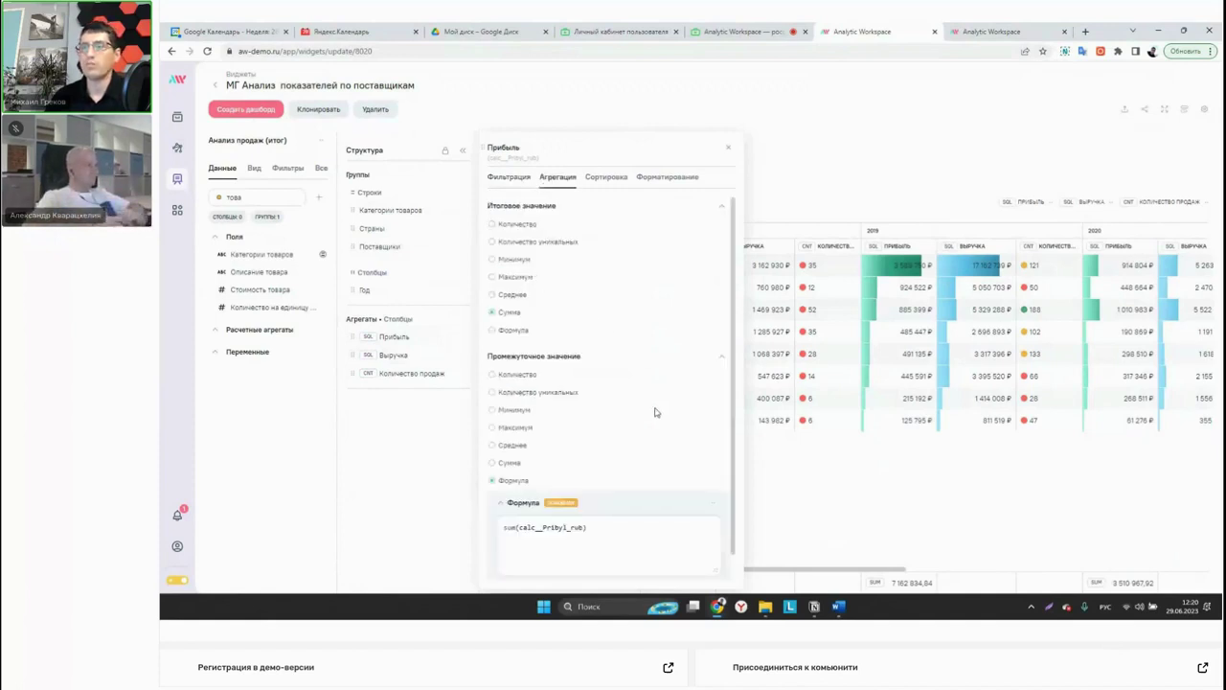
click(601, 536)
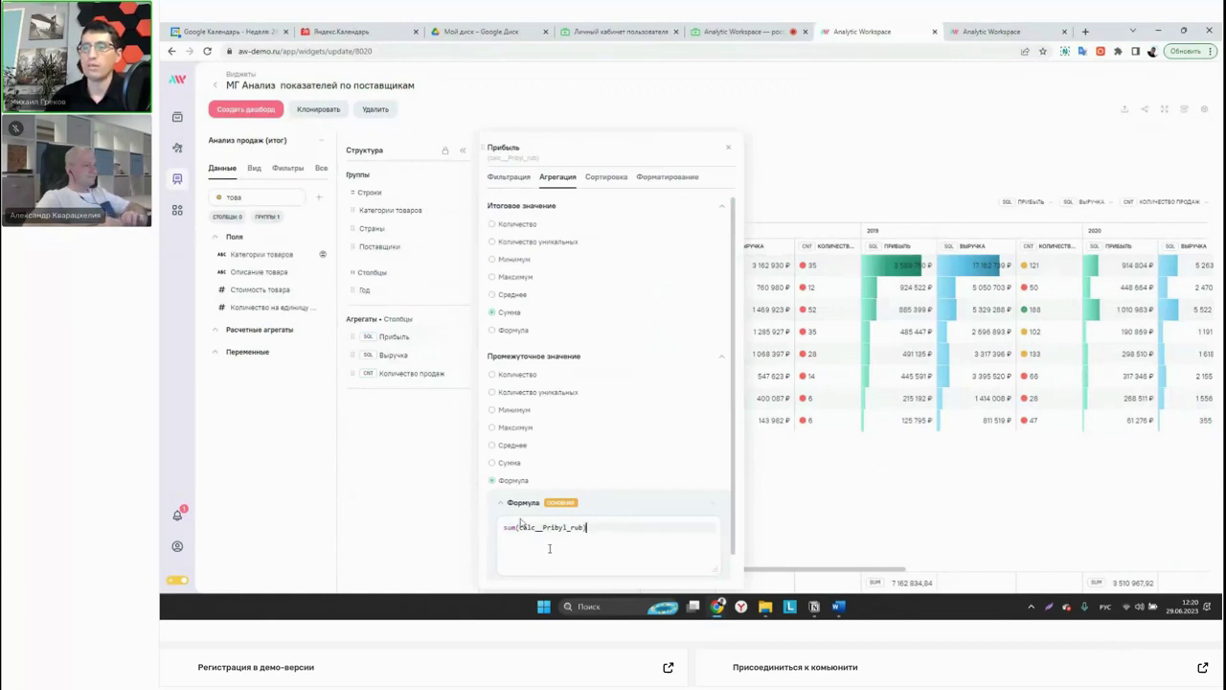
drag(516, 528, 499, 528)
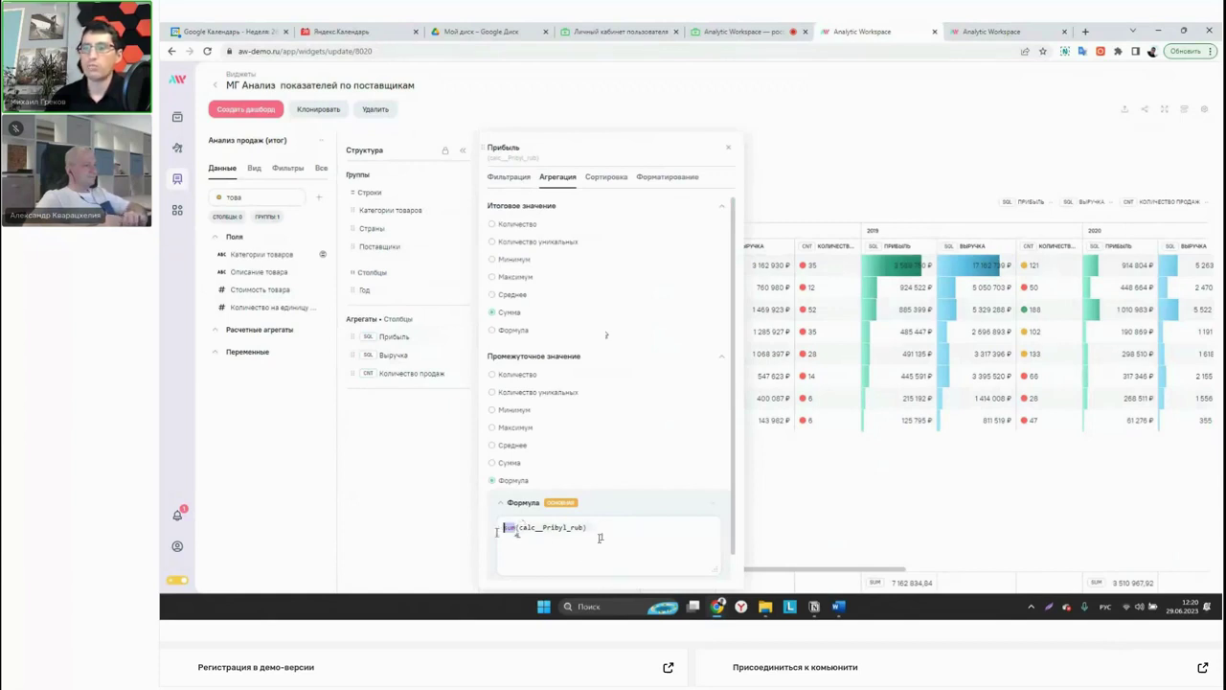
Extend the intermediate value formula sum(calc__Pribyl_rub) with a multiplication by the suggested field "Количество в заказе".
drag(585, 528, 525, 529)
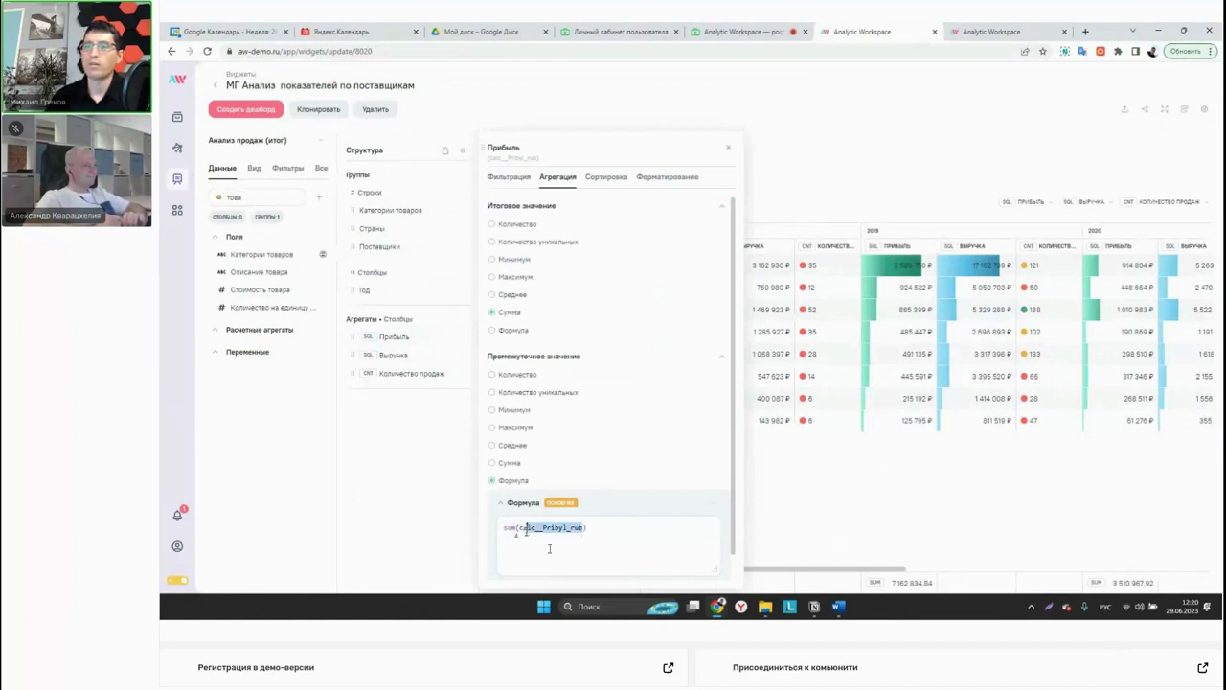
click(600, 536)
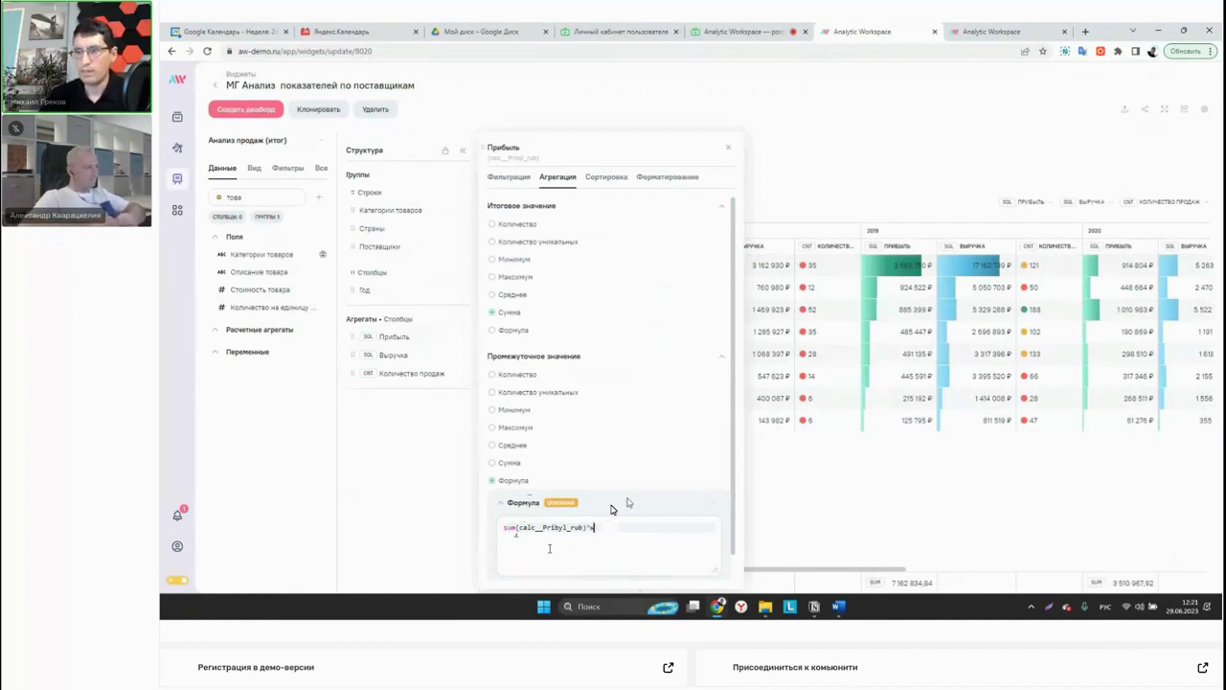
text(s)
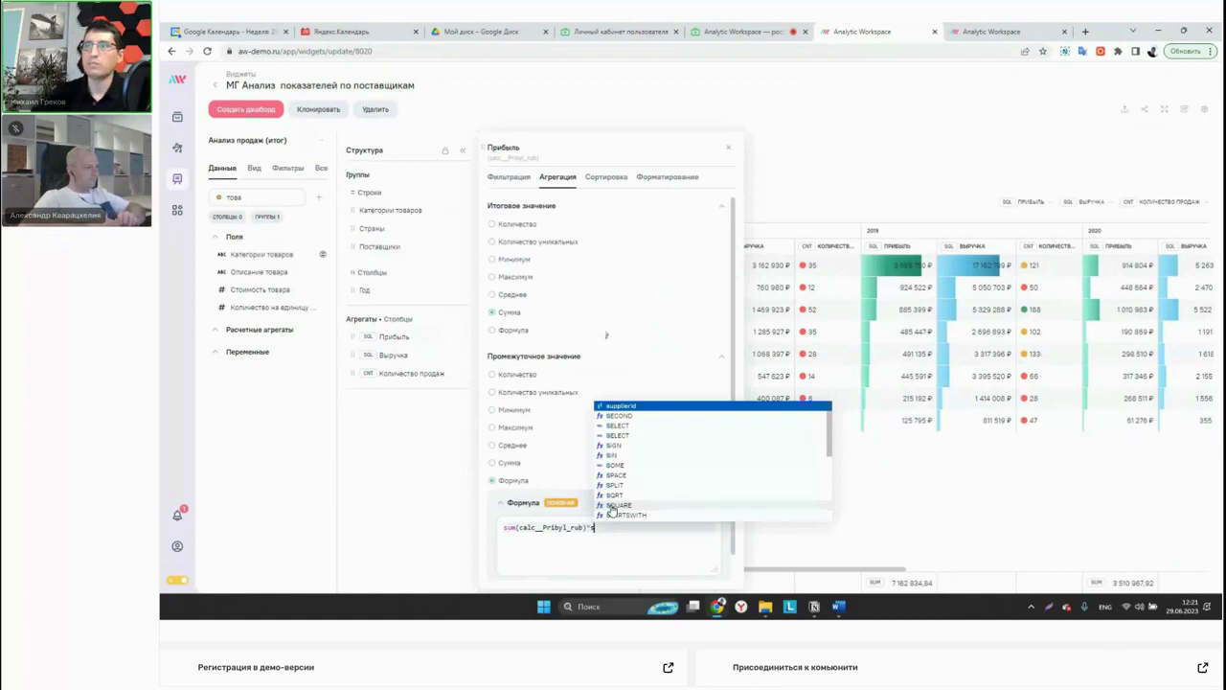
scroll(613, 508, down, 3)
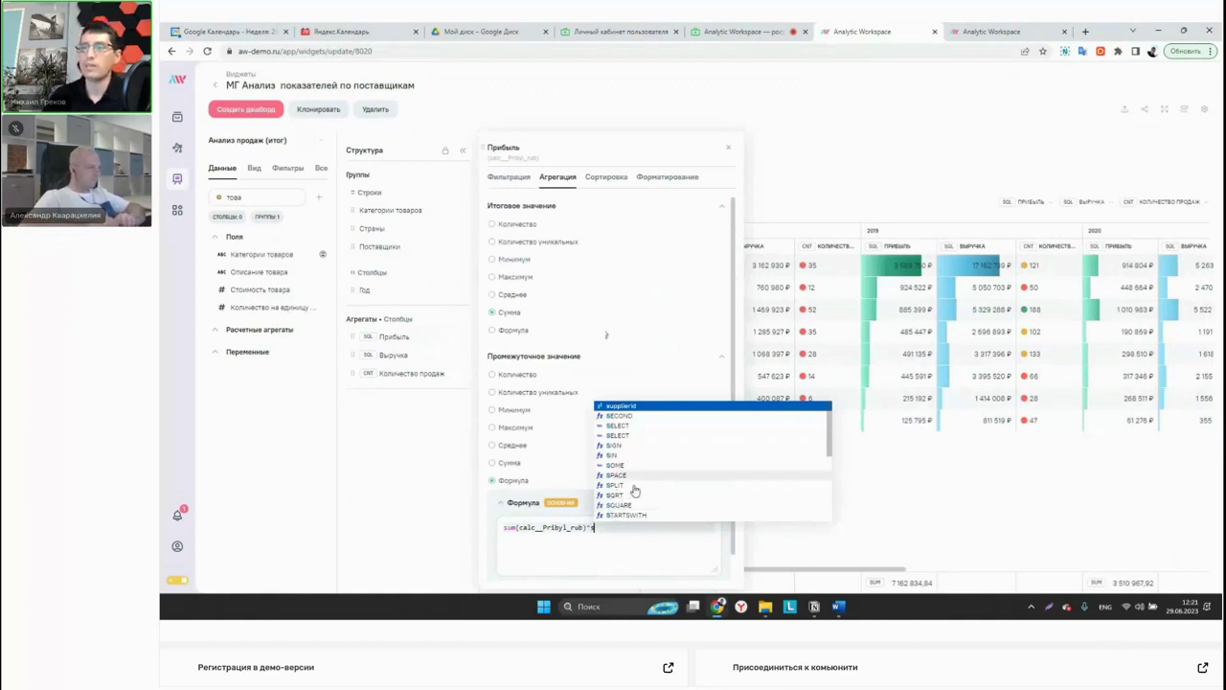
scroll(629, 499, down, 2)
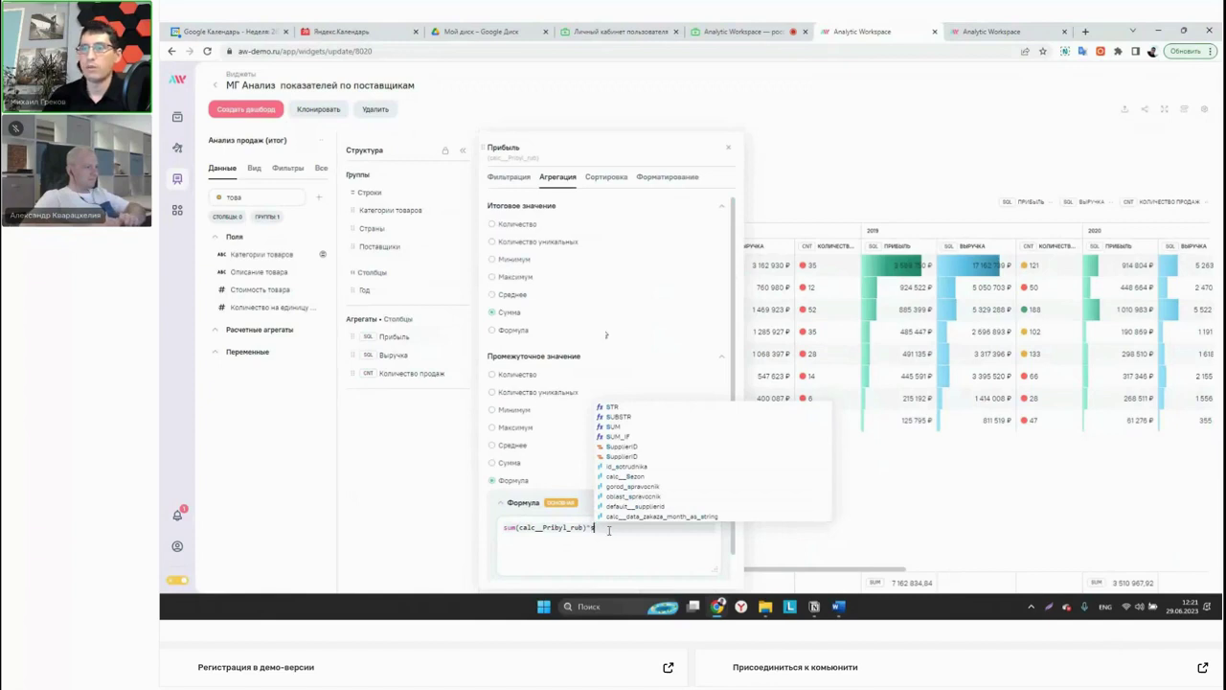
key(BackSpace)
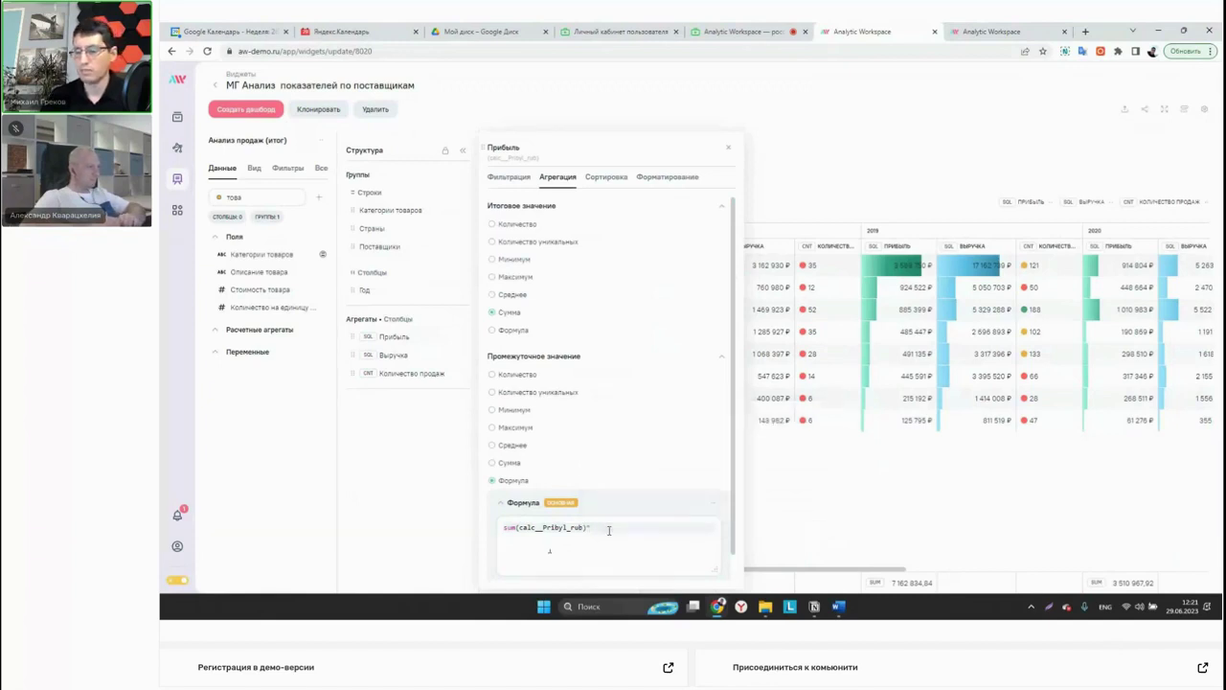
key(alt+shift)
text(к)
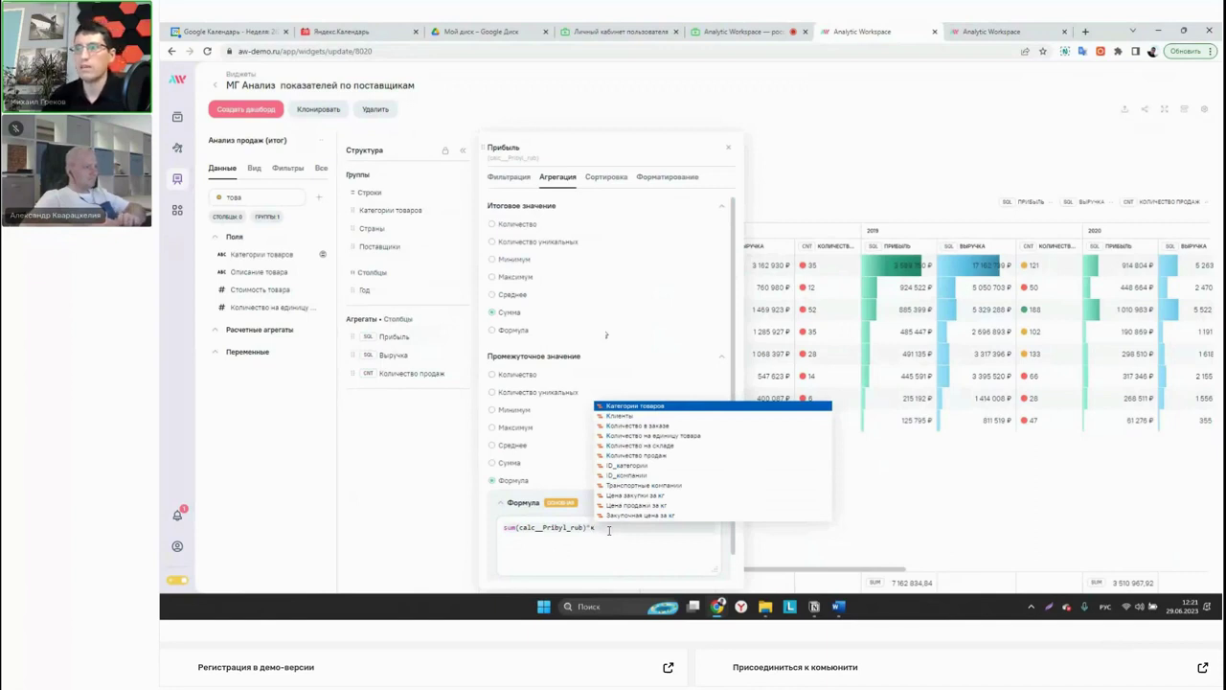
click(632, 425)
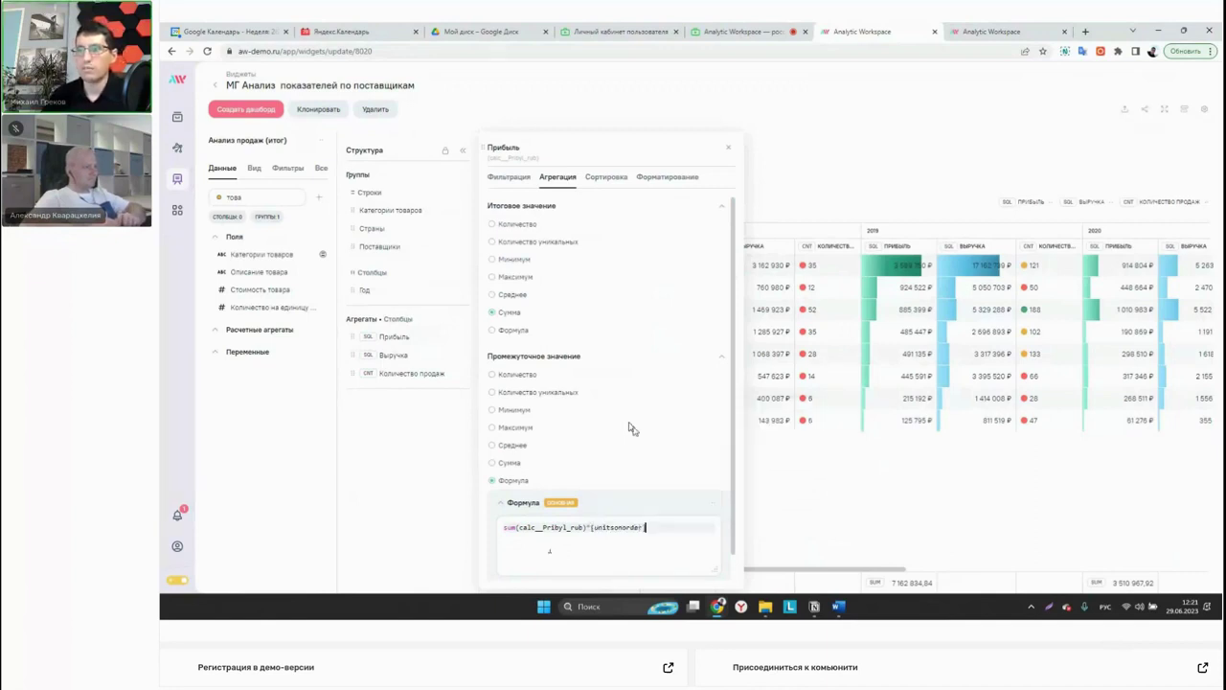
Remove the multiplication by the order quantity field from the intermediate value formula of "Прибыль".
drag(591, 527, 657, 527)
key(BackSpace)
key(BackSpace)
scroll(635, 501, down, 1)
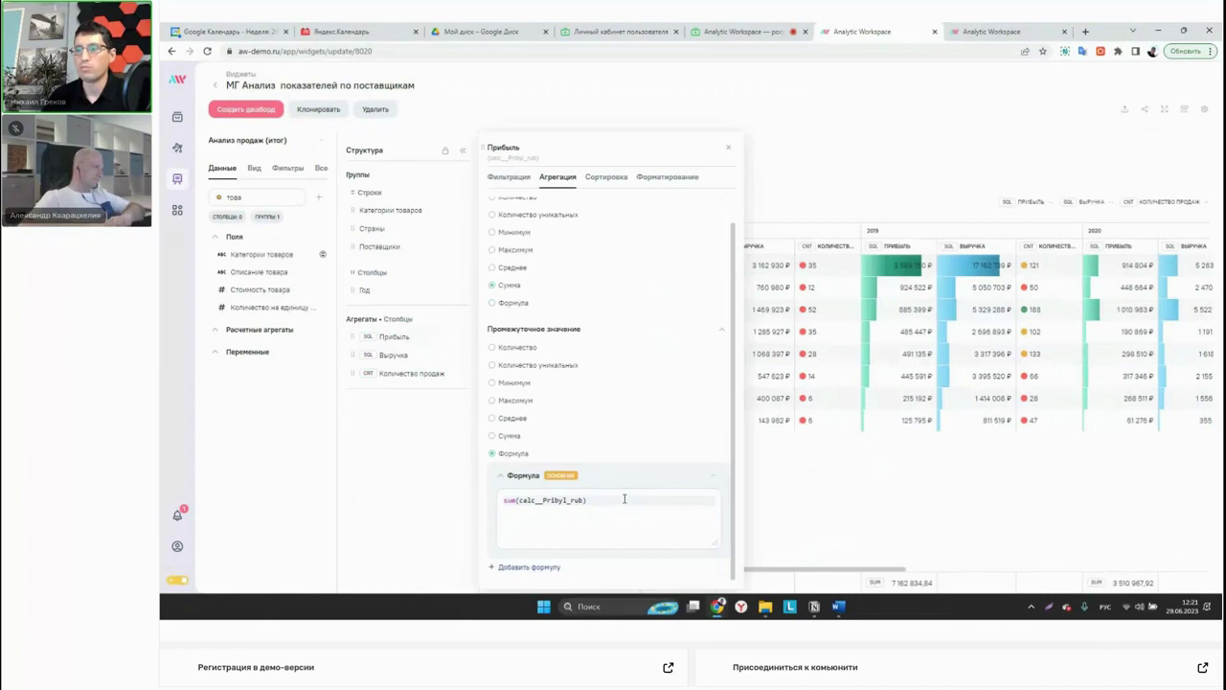
scroll(632, 396, up, 1)
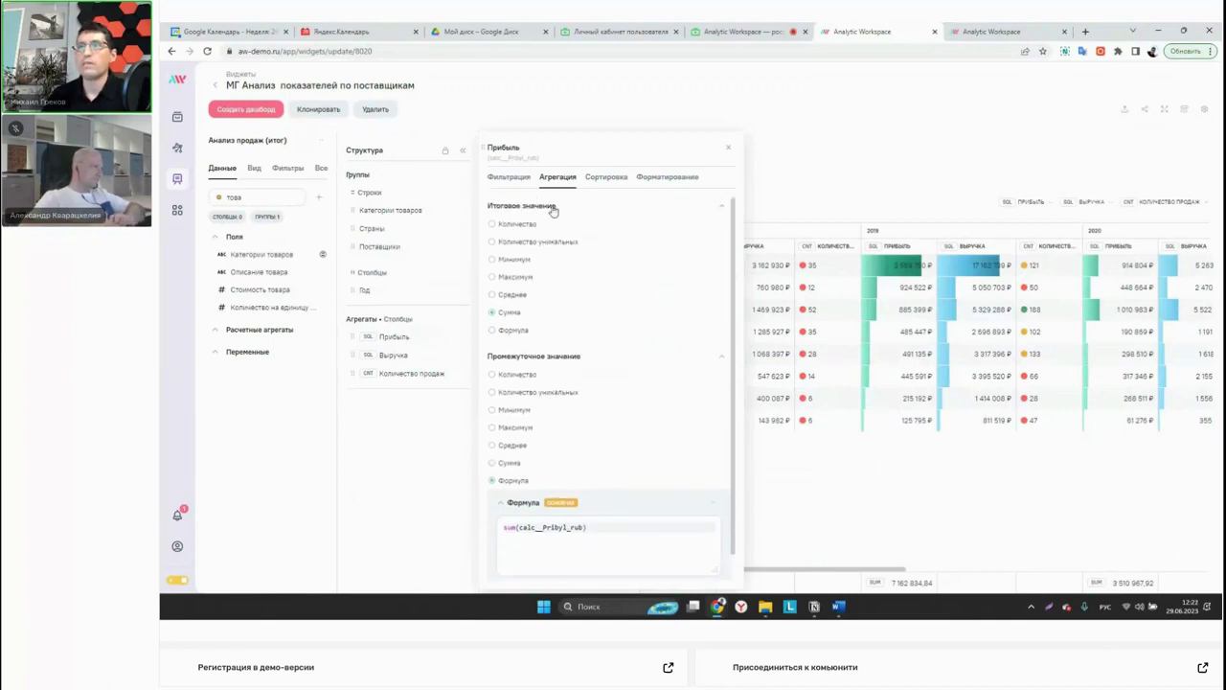
Examine the formatting settings of "Прибыль" and the format types offered for its gradient group, and close the aggregate's settings.
click(606, 180)
click(671, 178)
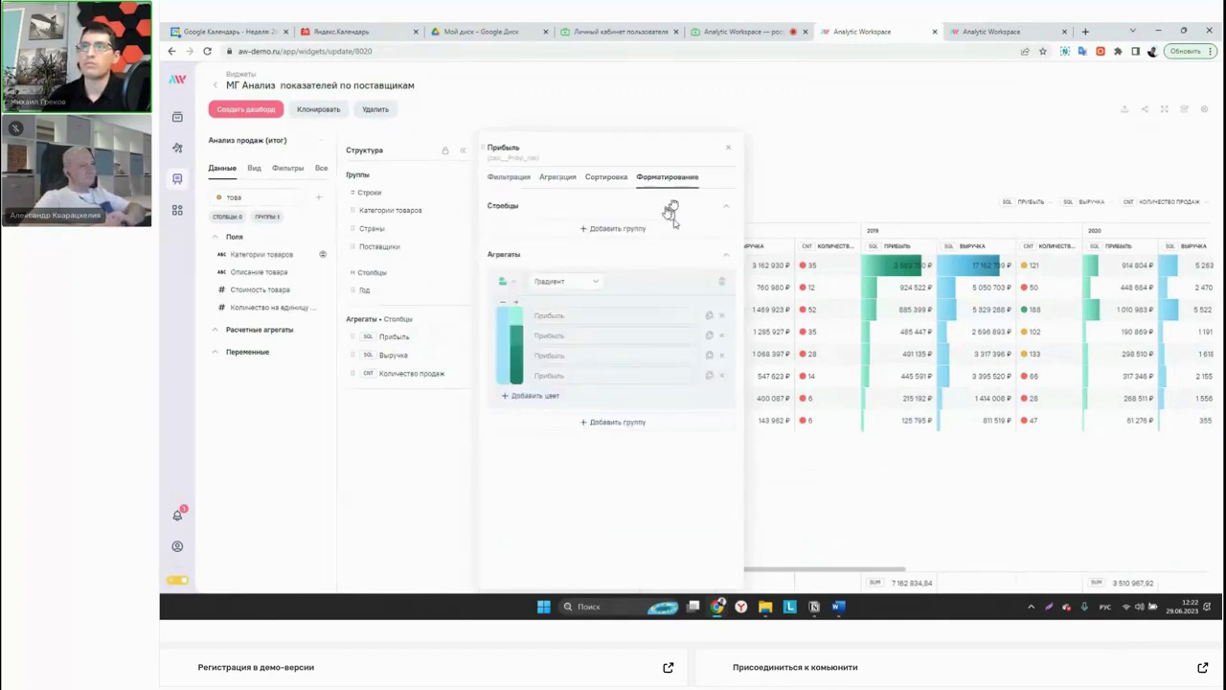
click(514, 283)
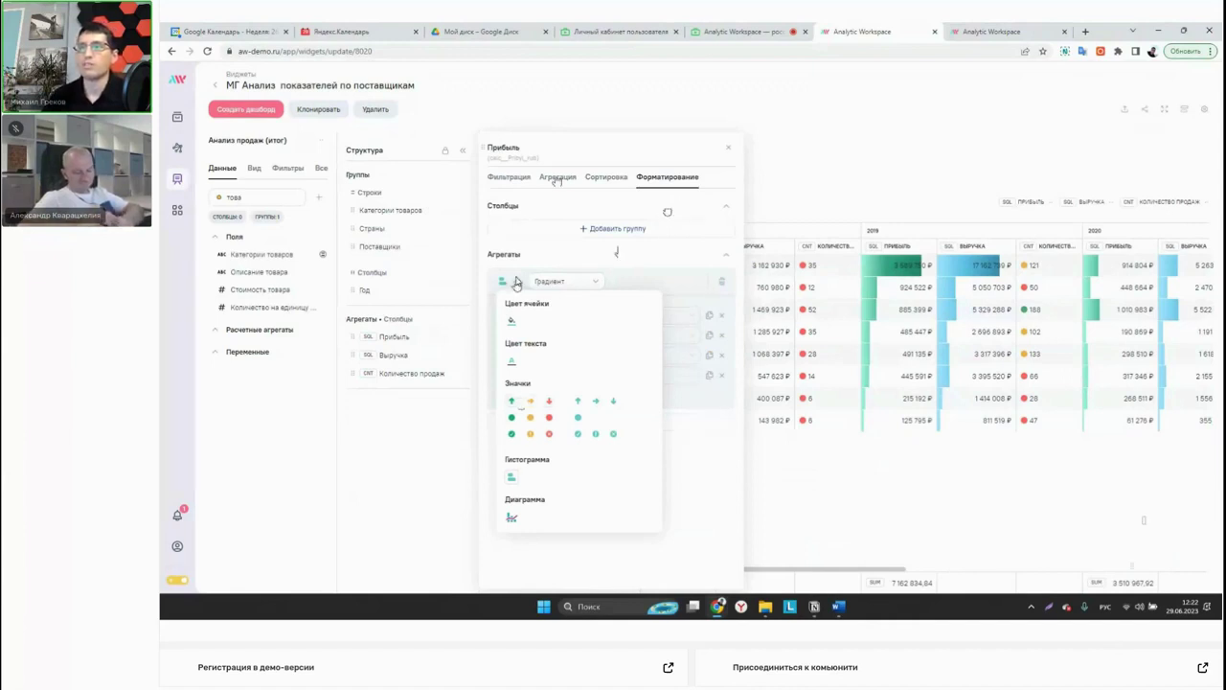
click(516, 282)
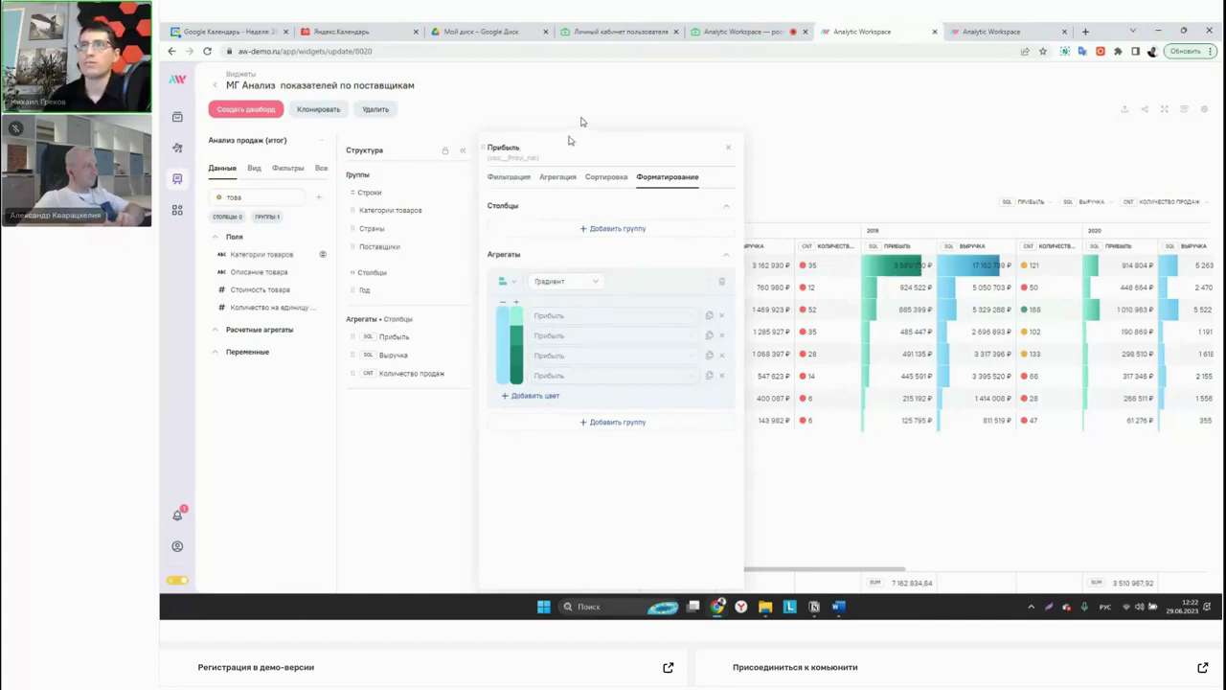
key(Escape)
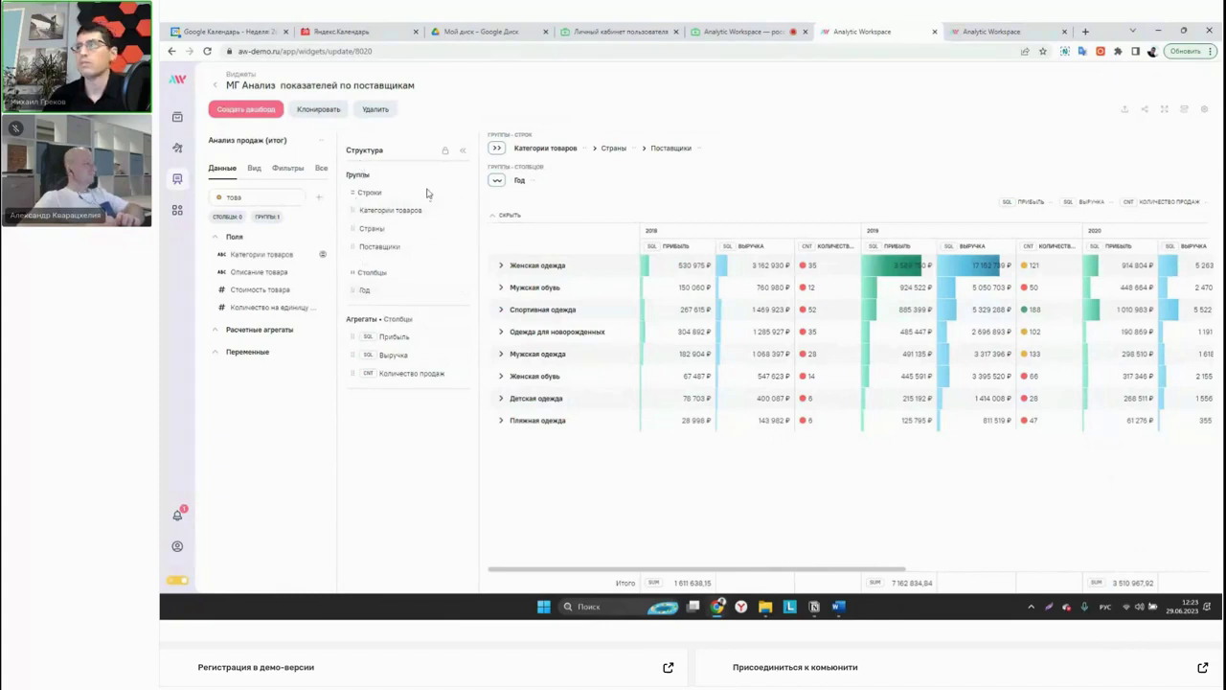
Hide the pivot table's row and column grouping header, and reload the "Анализ продаж" page of the shared dashboard.
click(494, 218)
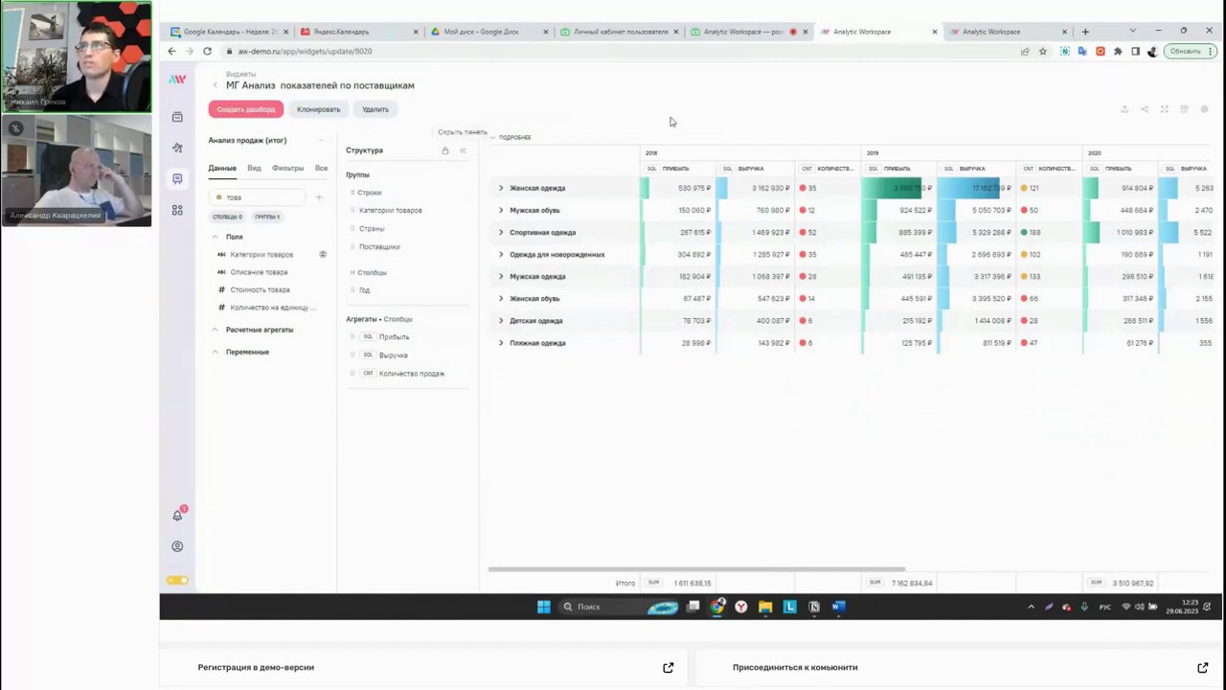
click(969, 34)
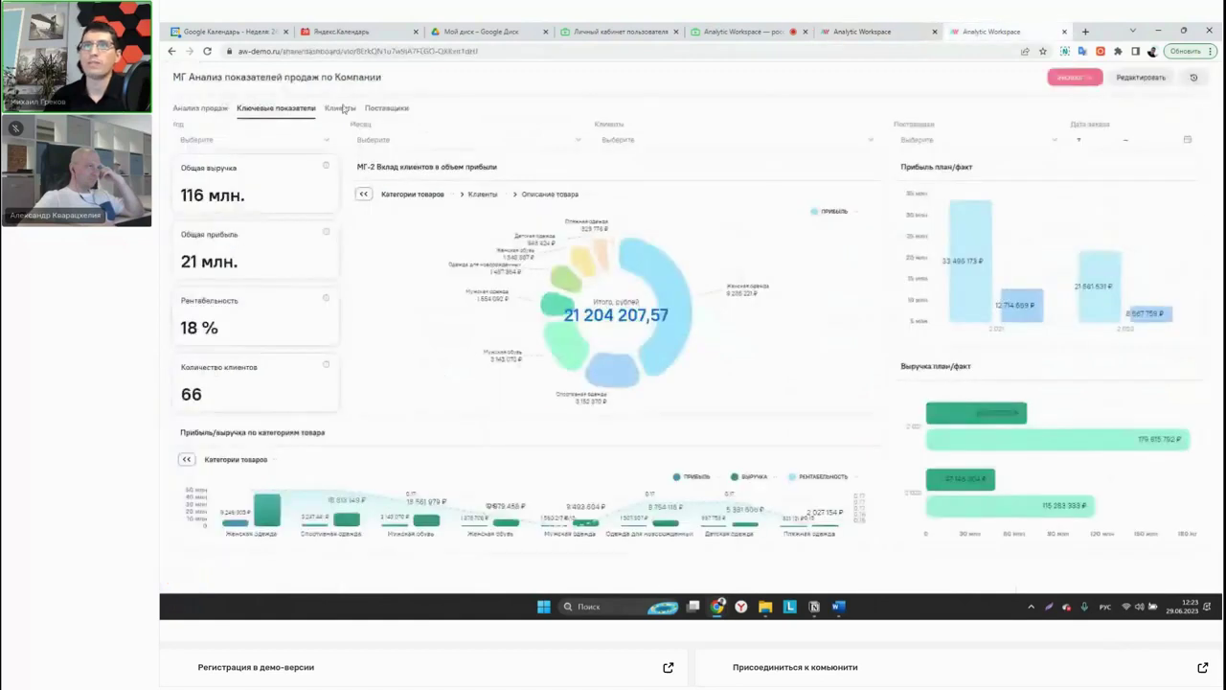
click(203, 107)
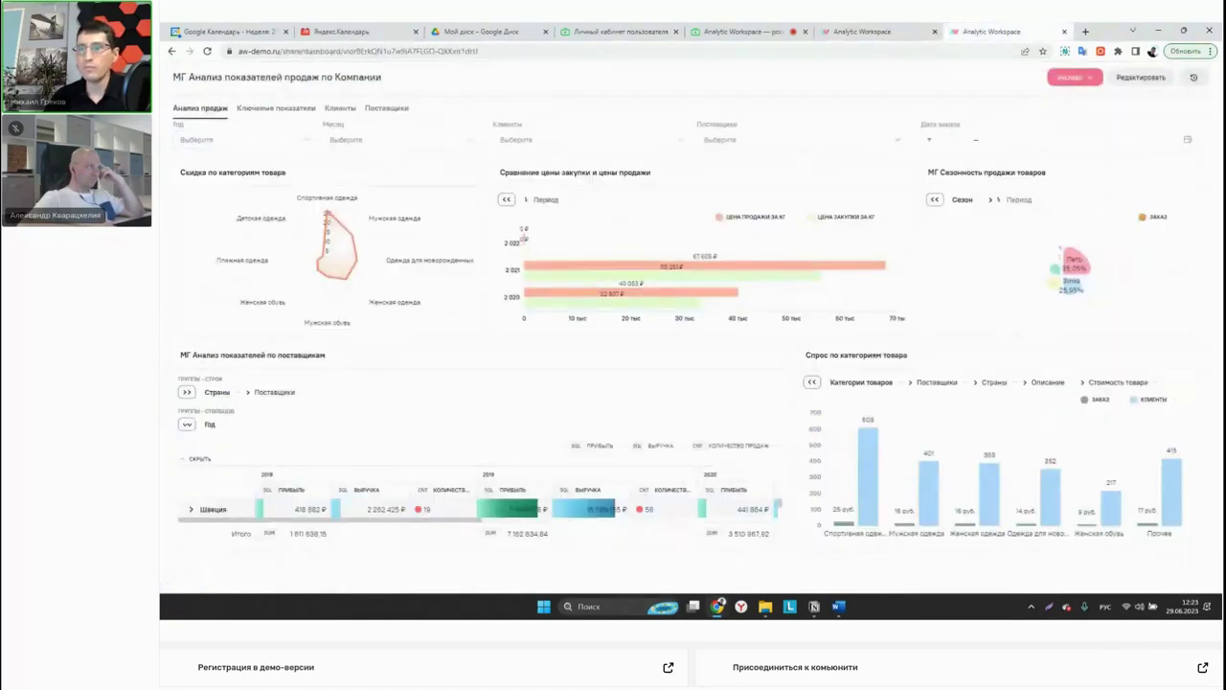
click(207, 51)
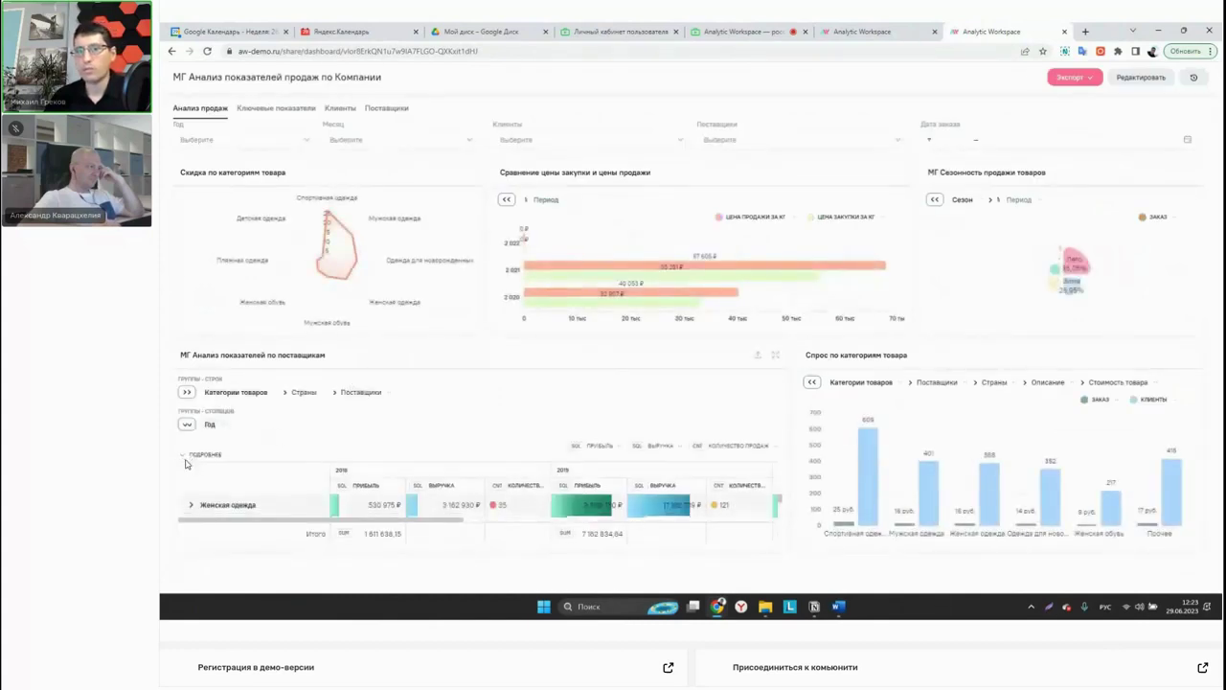
Collapse the grouping header of "МГ Анализ показателей по поставщикам" on the dashboard, view the widget full screen, and restore its size.
click(191, 461)
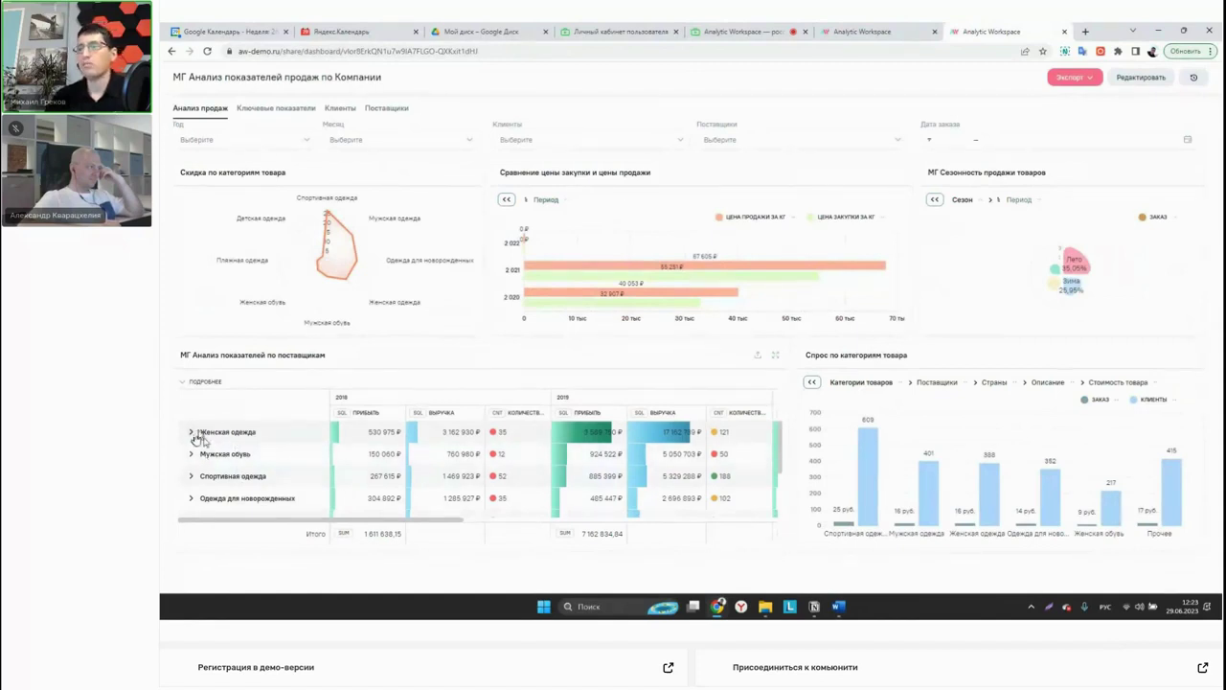
click(195, 436)
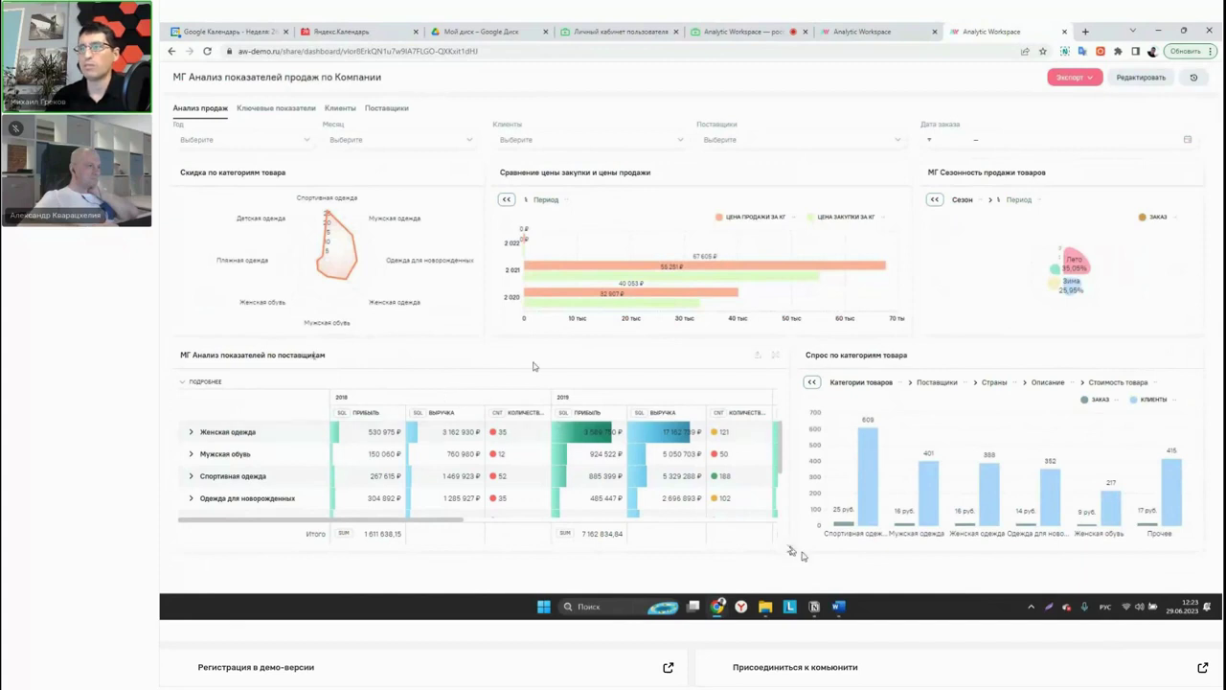
click(776, 356)
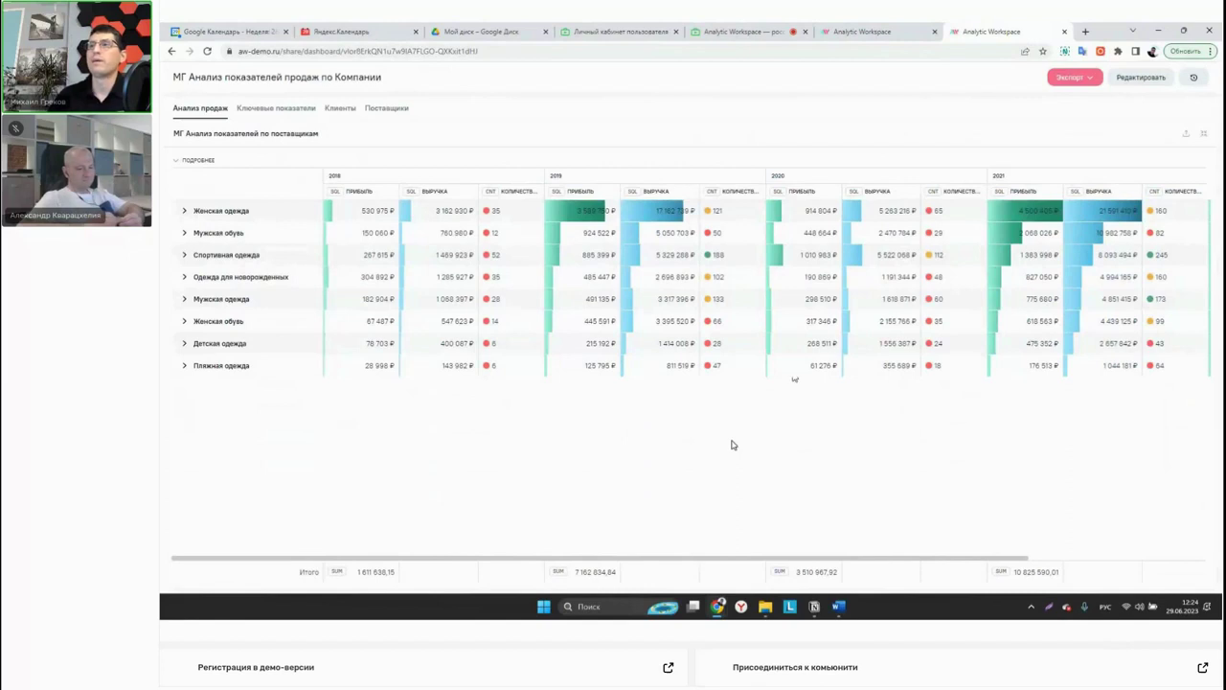
click(1204, 133)
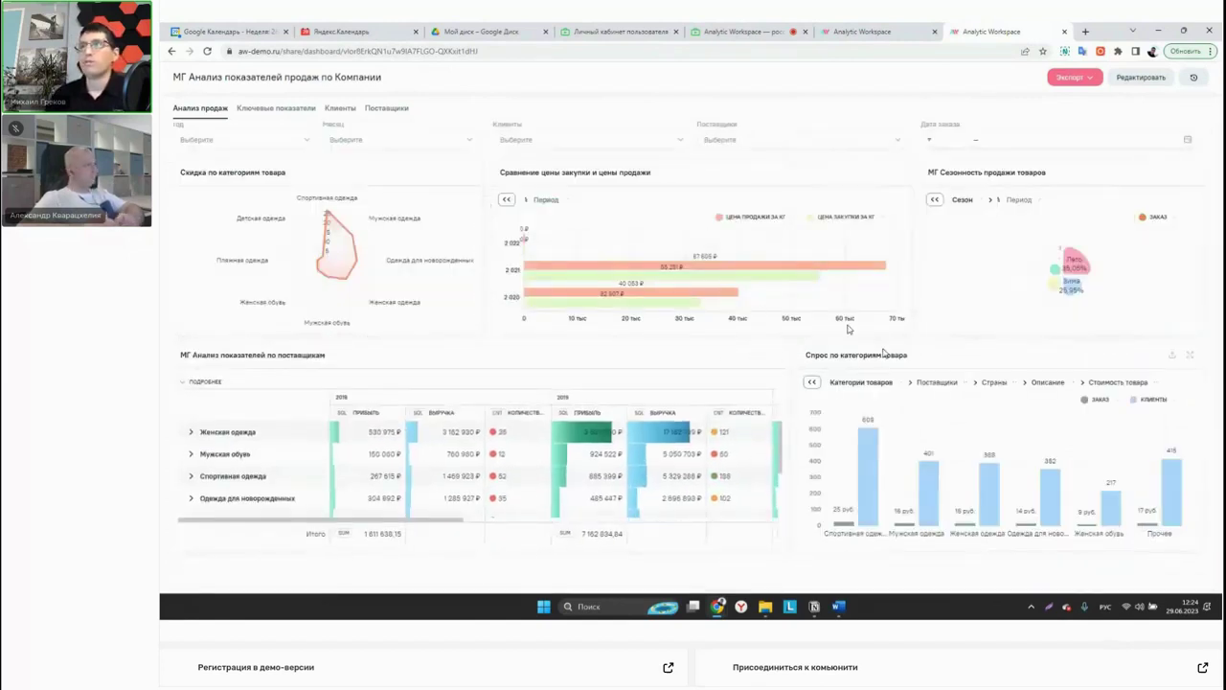
Open the company sales dashboard for editing and examine the user access rights in its settings.
click(860, 31)
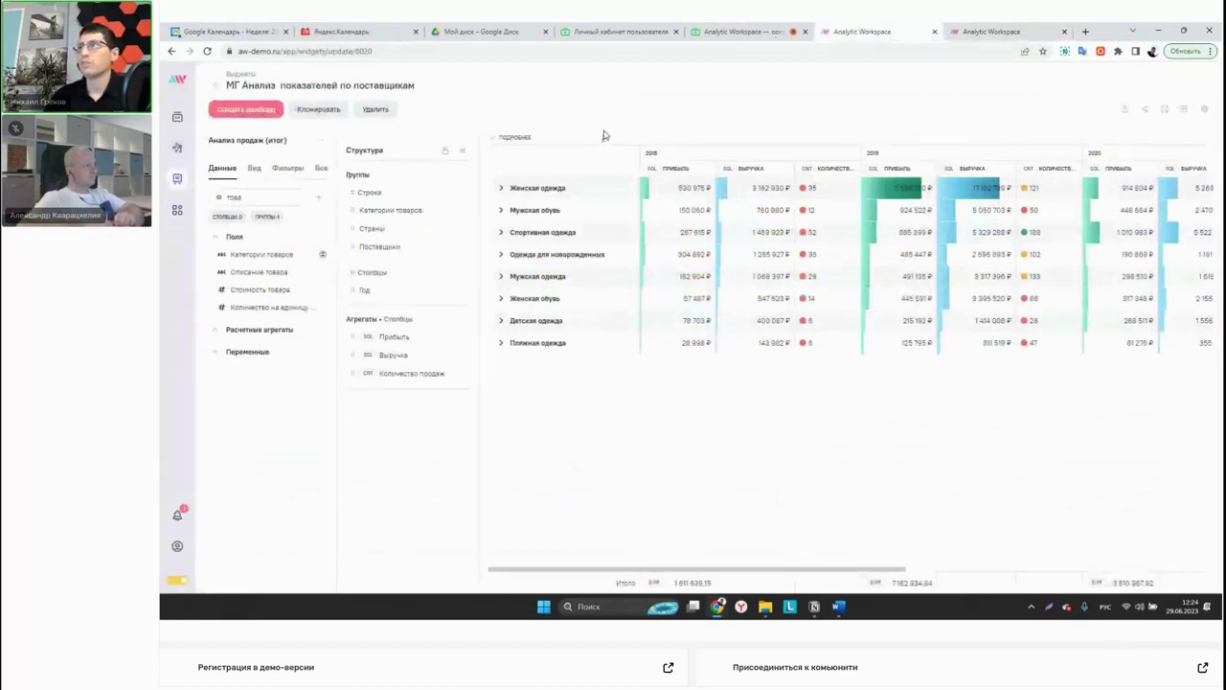
click(972, 30)
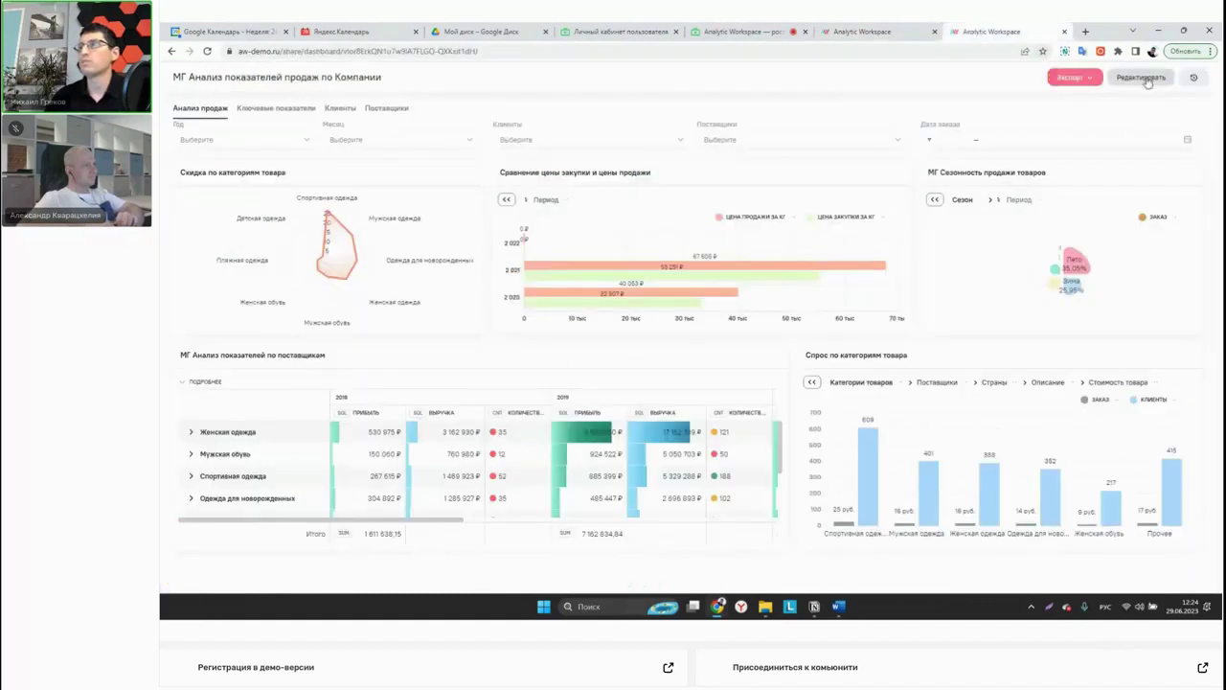
click(1145, 80)
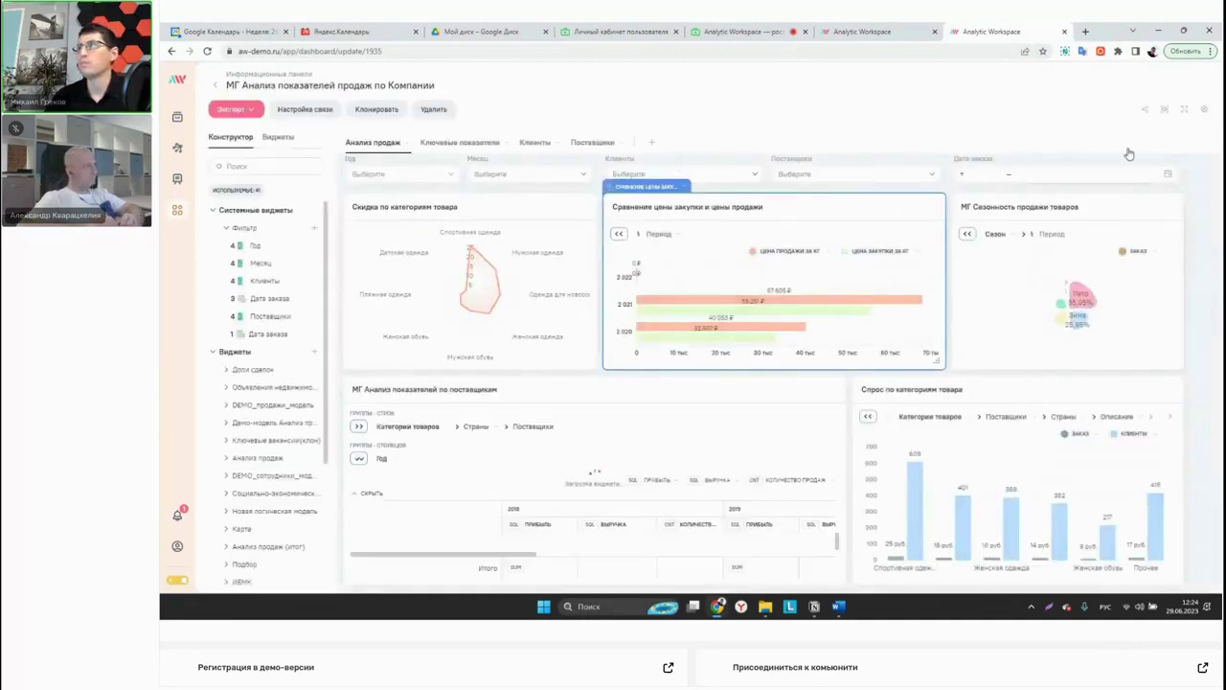
click(1077, 130)
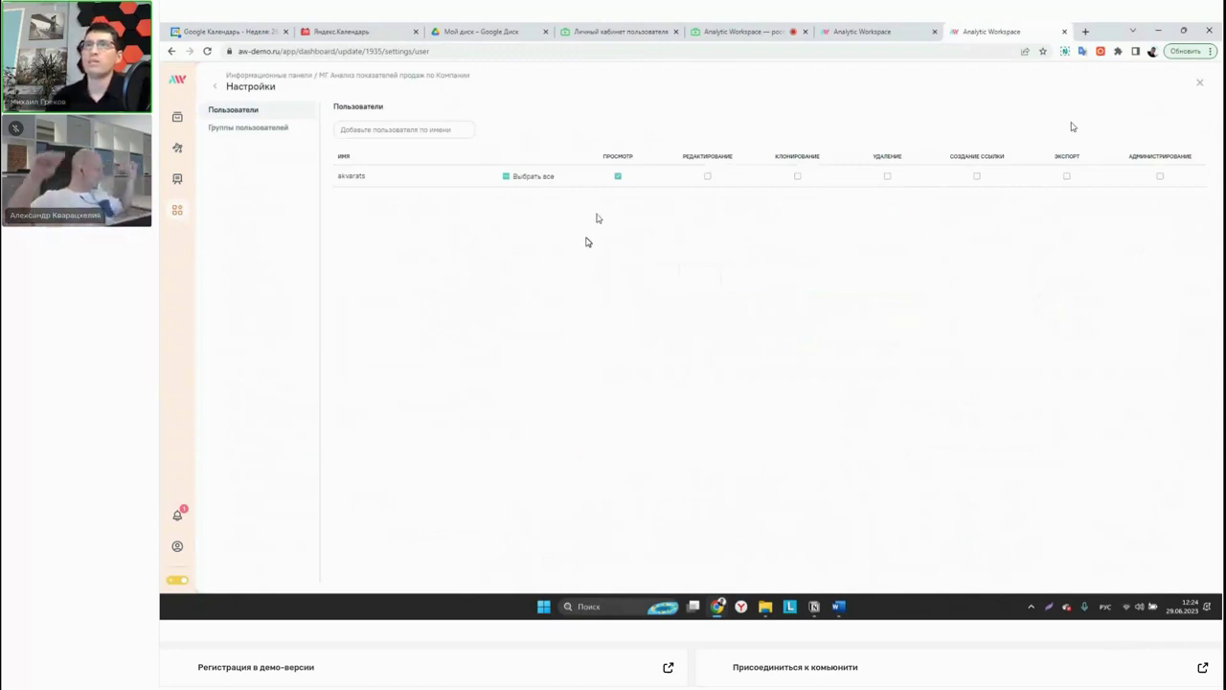
double_click(350, 179)
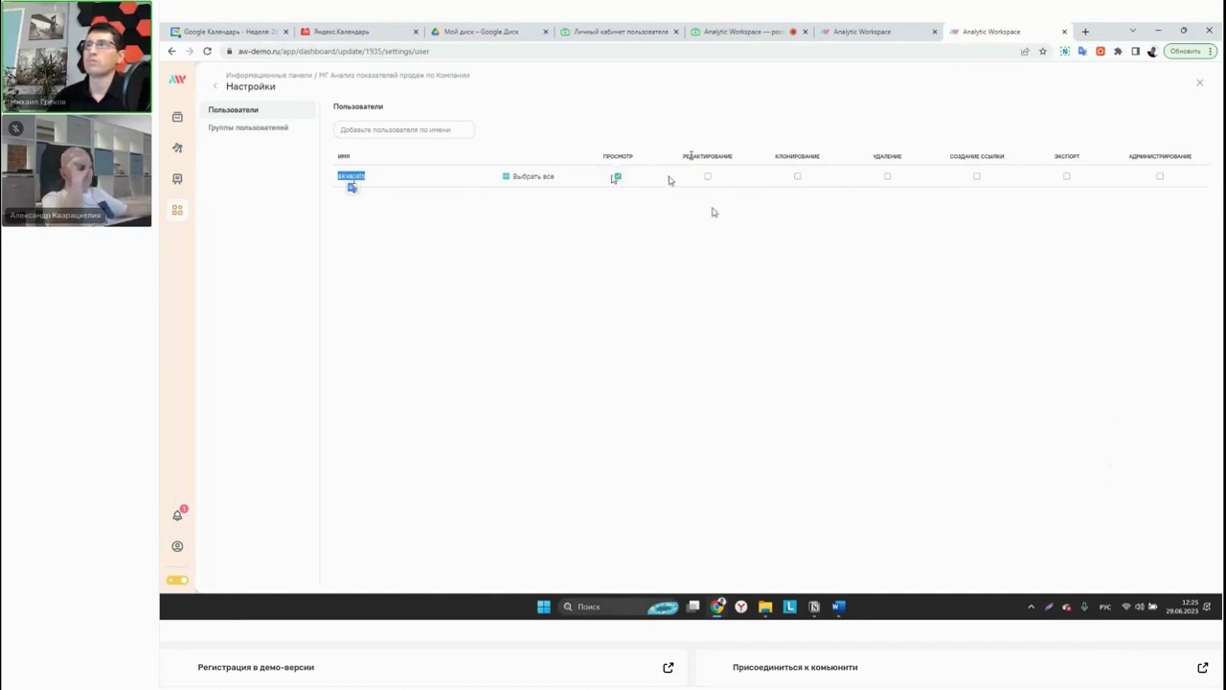
click(850, 32)
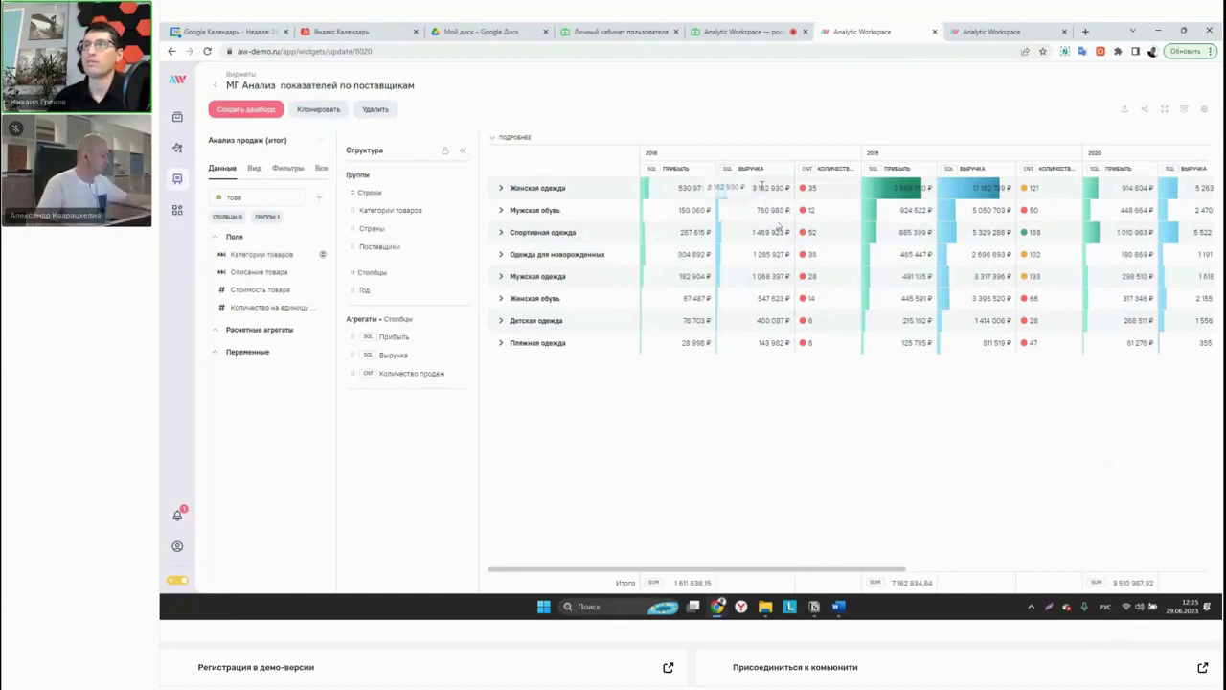
click(979, 32)
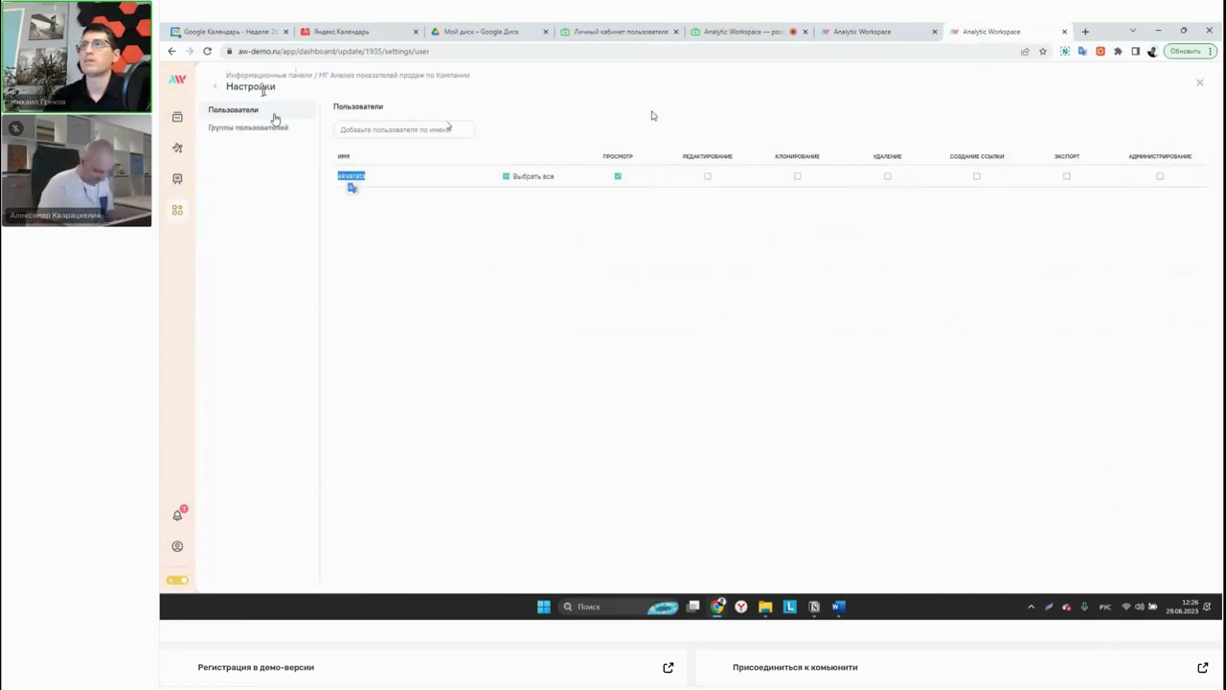
Switch to the Analytic Workspace webinar page and end the screen sharing.
click(726, 32)
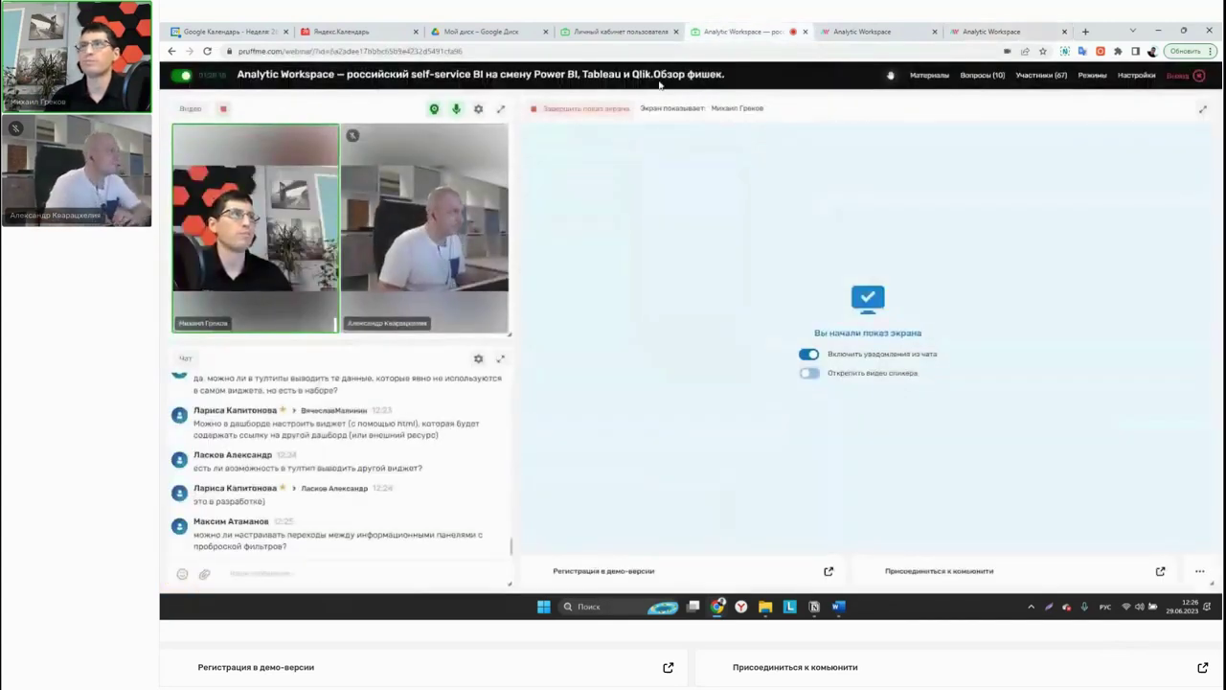
click(601, 113)
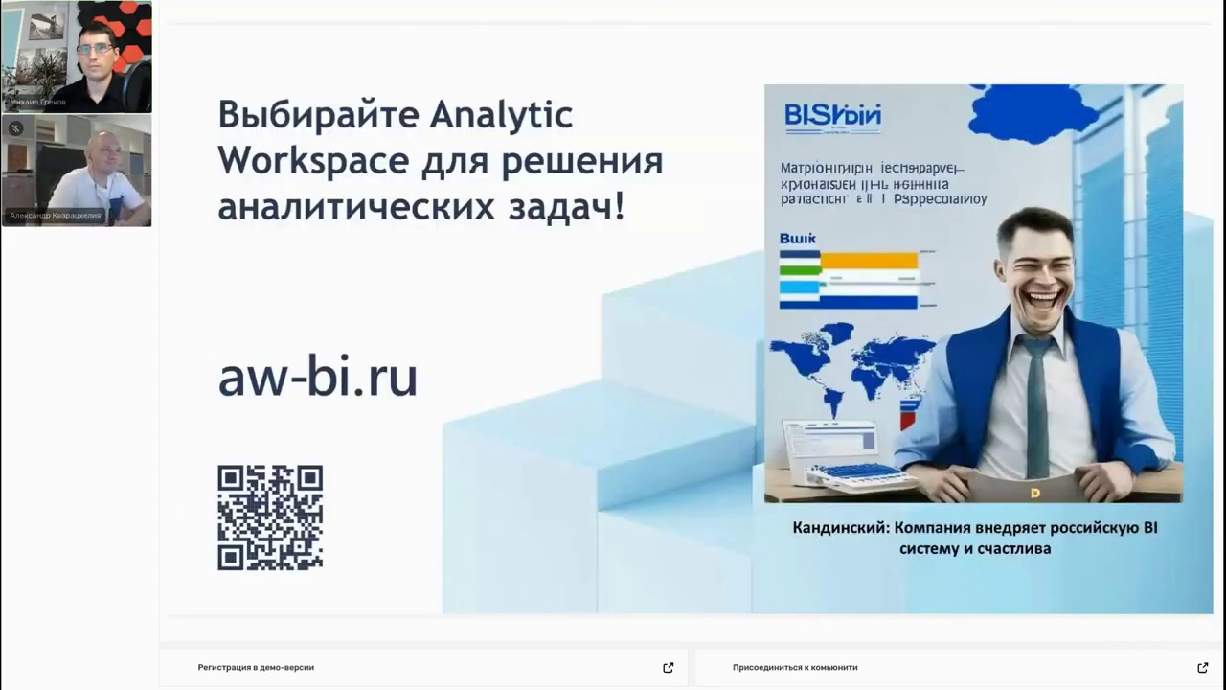